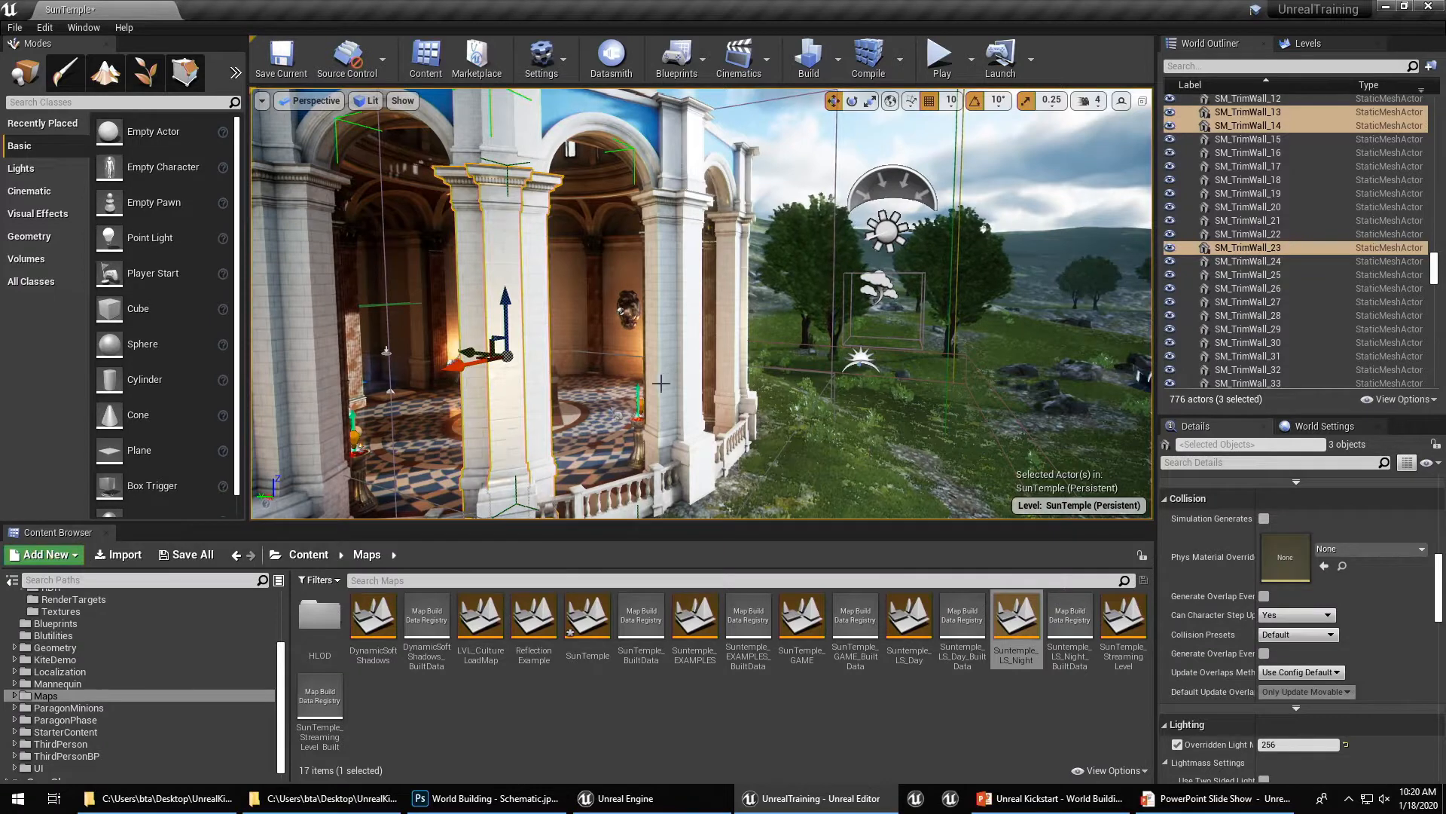
Show the Layers panel next to the World Outliner and Levels
{"action": "left_click", "coordinate": [83, 27]}
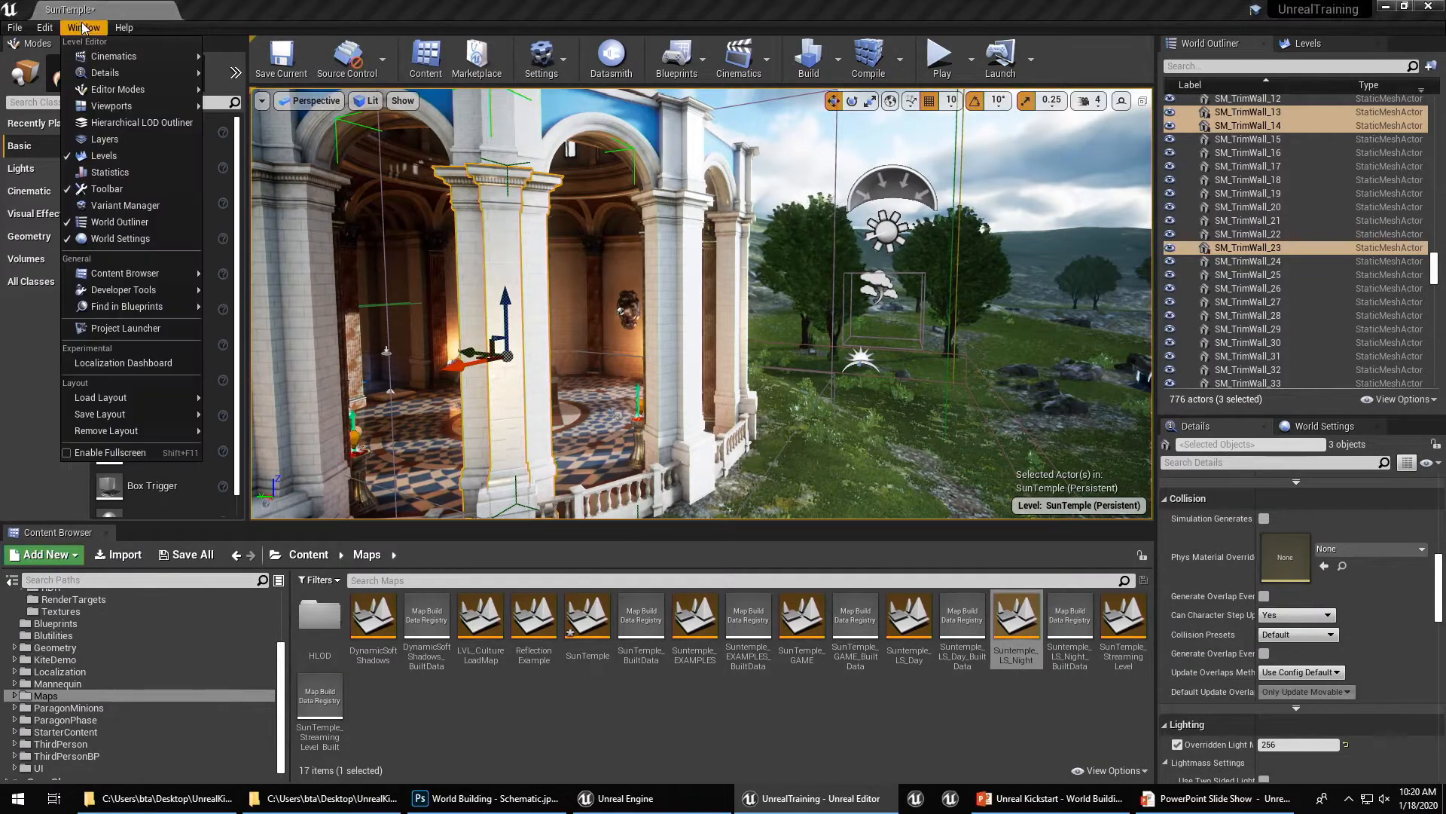
{"action": "left_click", "coordinate": [104, 140]}
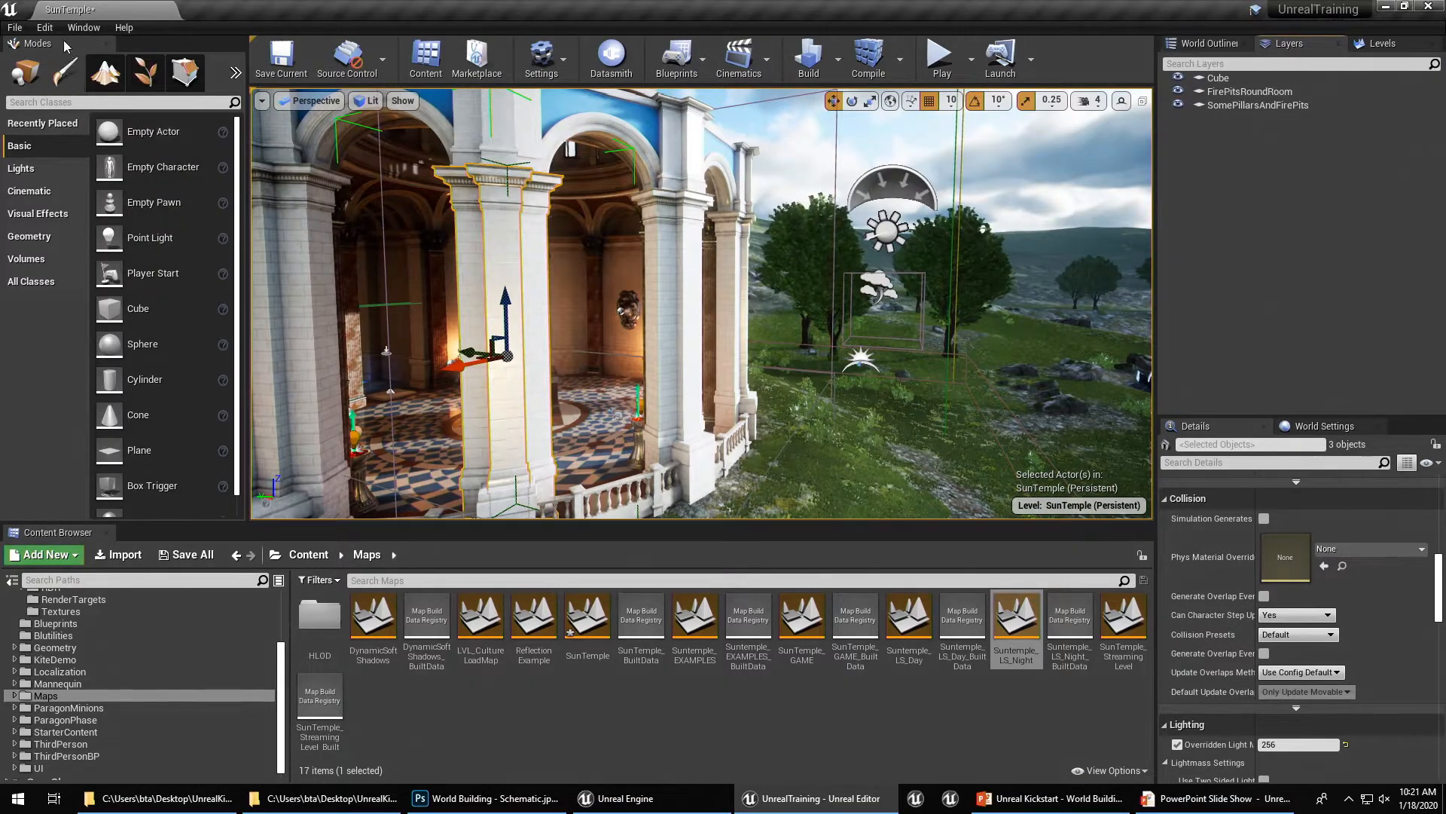
{"action": "left_click", "coordinate": [81, 28]}
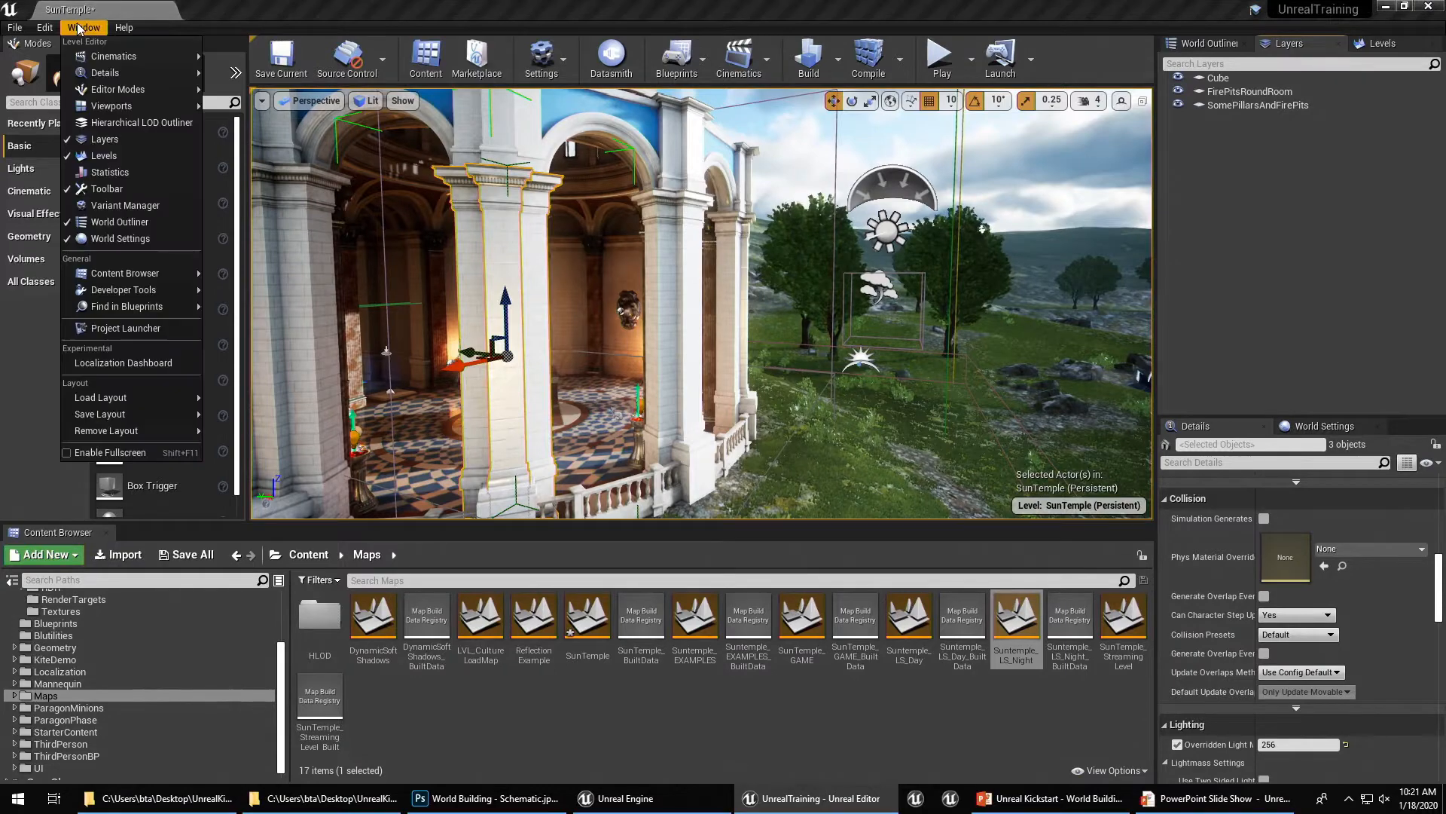
{"action": "left_click", "coordinate": [1243, 191]}
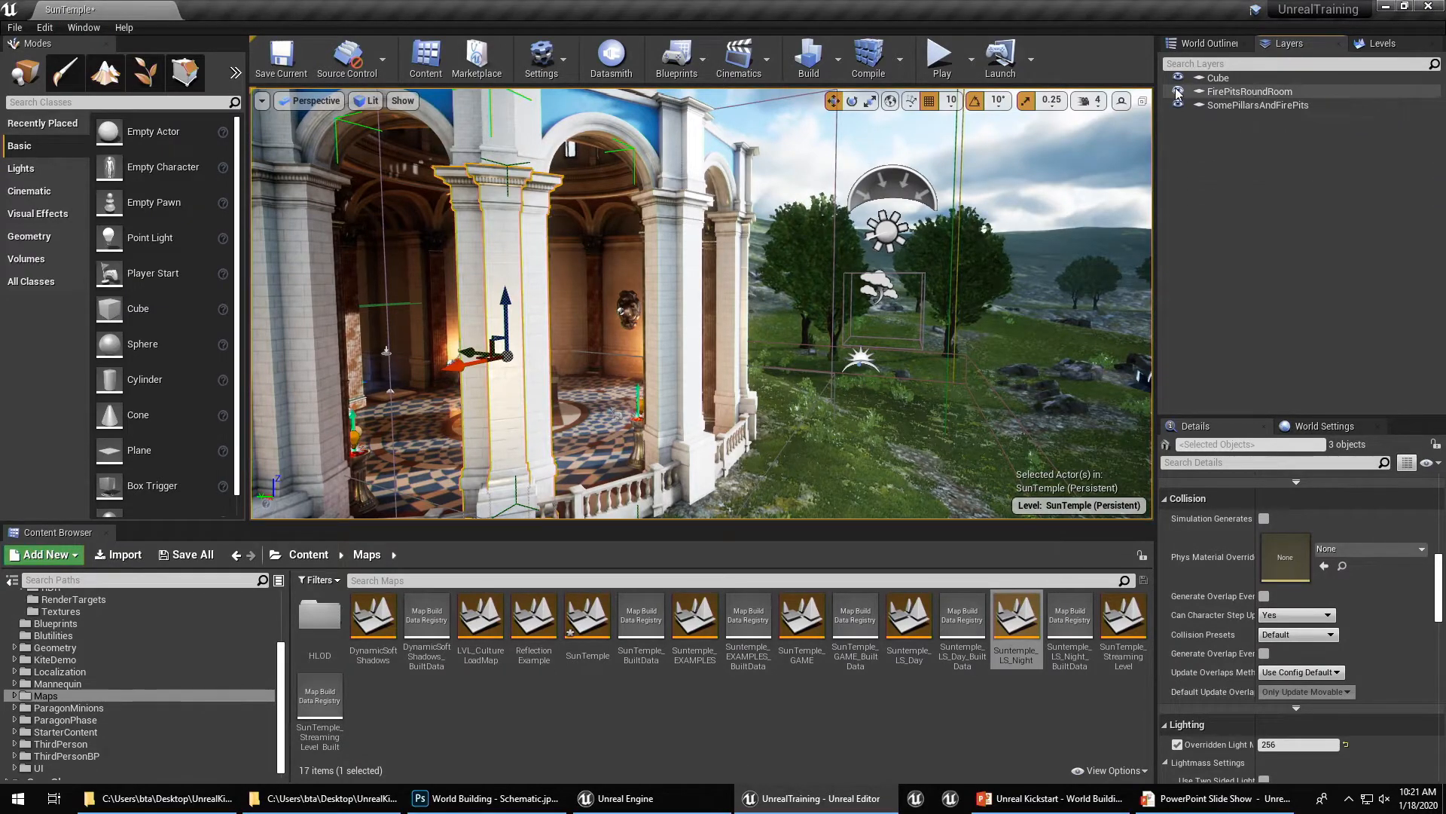
Hide the SomePillarsAndFirePits layer, inspect the round room's pillars, and make the layer visible again
{"action": "key", "text": "w"}
{"action": "right_click_drag", "start_coordinate": [942, 181], "coordinate": [946, 45]}
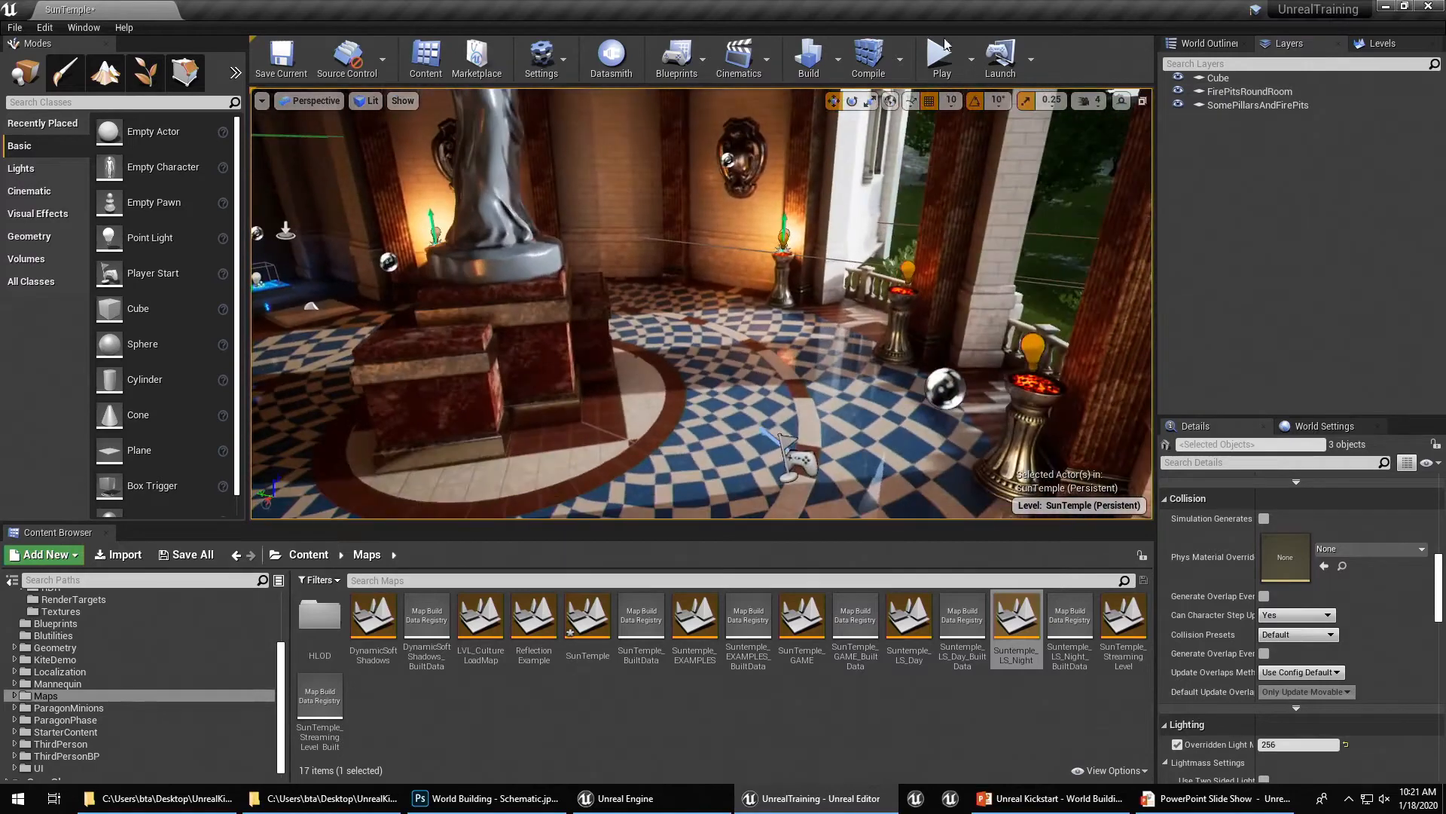
{"action": "left_click", "coordinate": [1179, 105]}
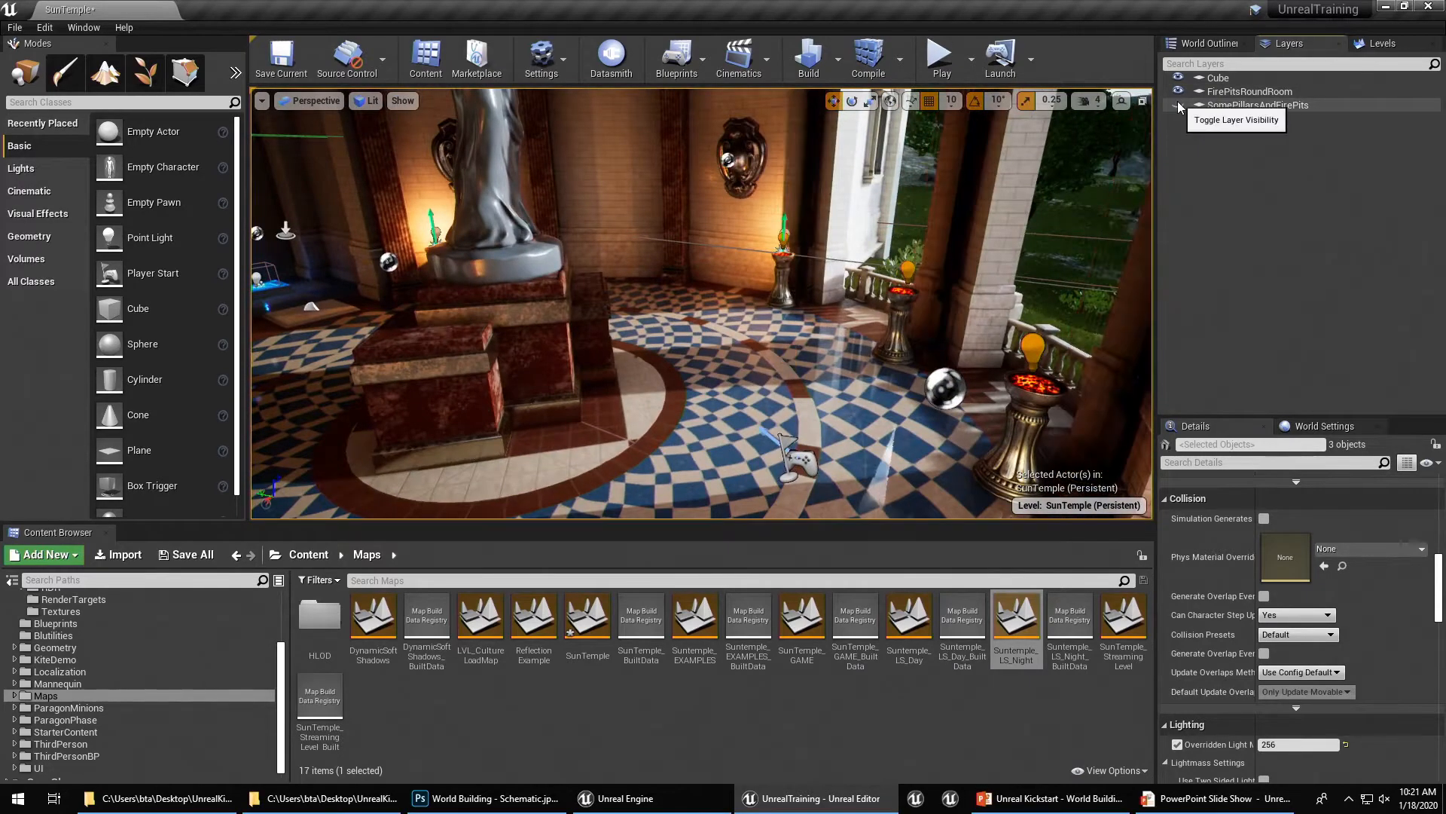
{"action": "right_click_drag", "start_coordinate": [988, 212], "coordinate": [1062, 185]}
{"action": "key", "text": "s"}
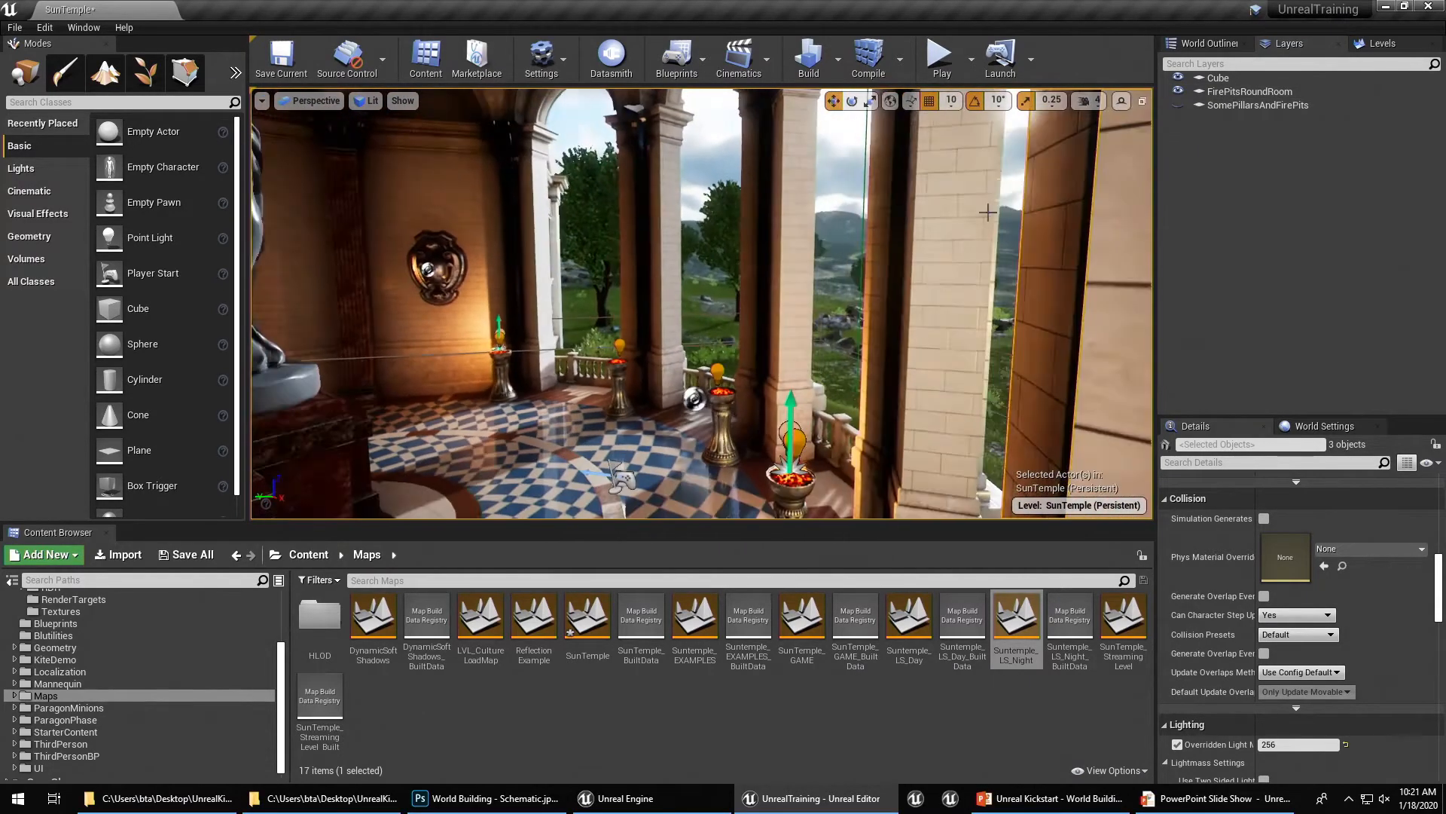
{"action": "left_click", "coordinate": [1179, 105]}
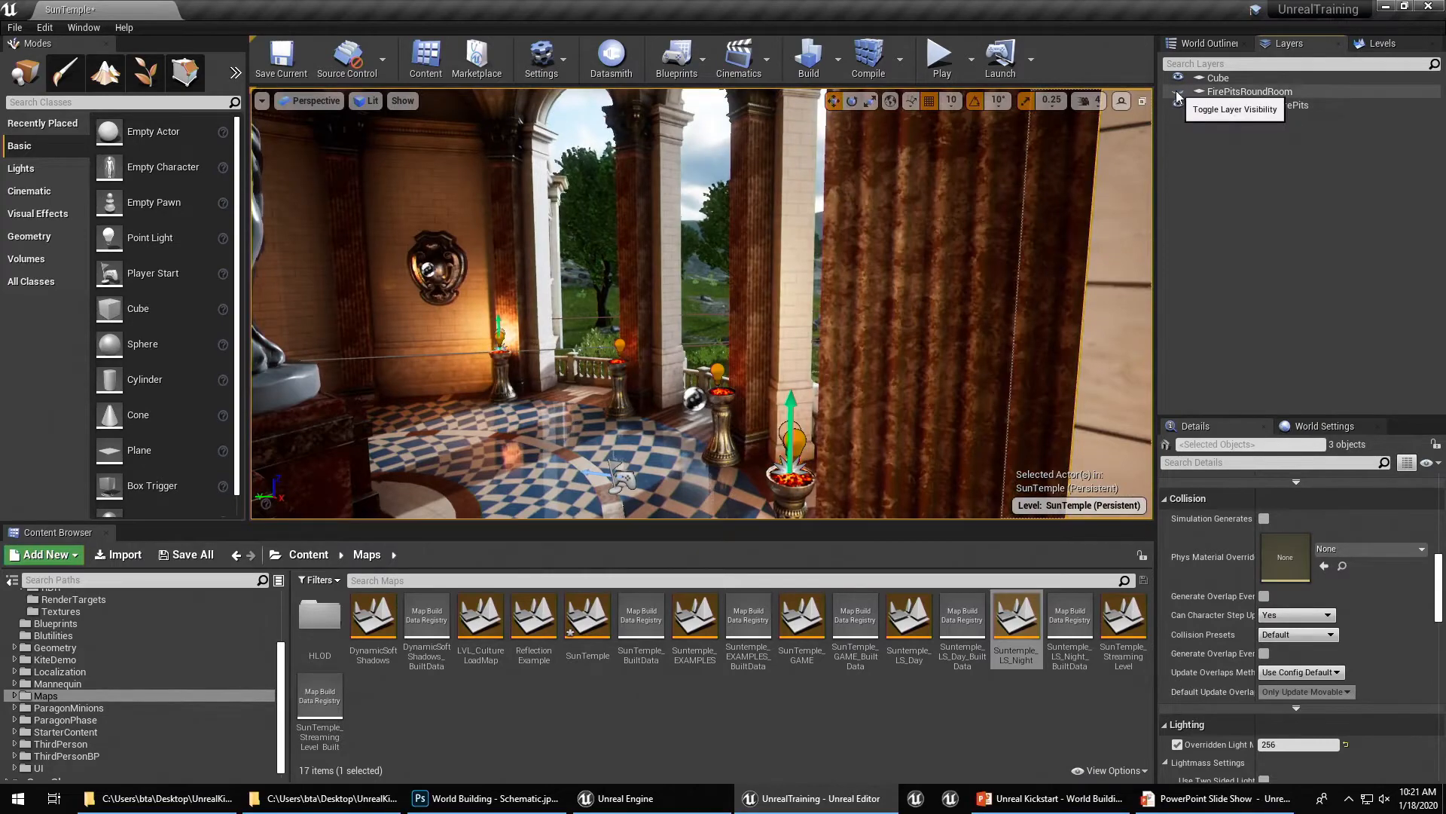
Toggle the FirePitsRoundRoom and SomePillarsAndFirePits layers off and back on to compare the round room's contents
{"action": "right_click_drag", "start_coordinate": [994, 211], "coordinate": [780, 245]}
{"action": "left_click", "coordinate": [1179, 105]}
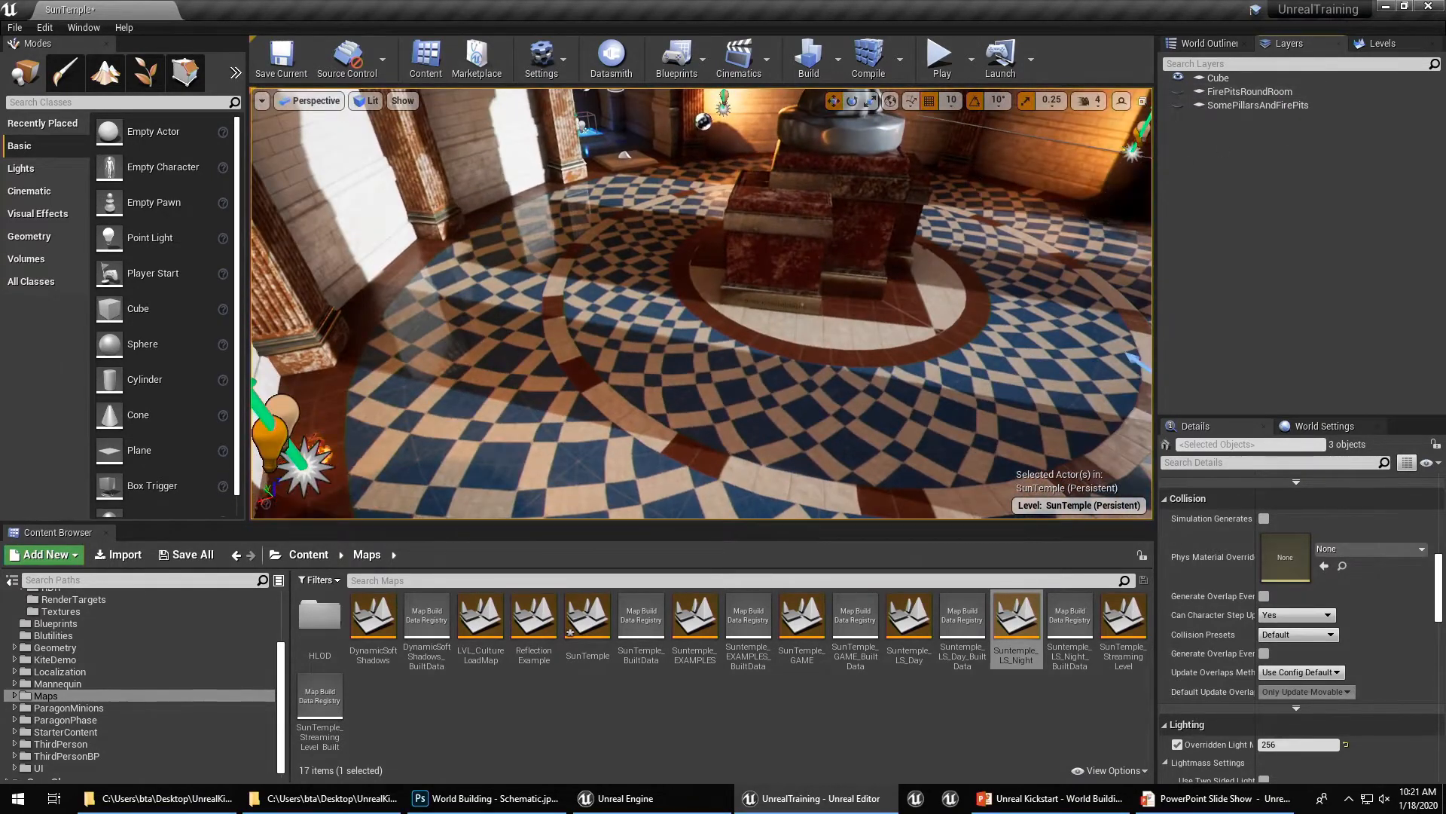
{"action": "left_click", "coordinate": [1178, 91]}
{"action": "left_click", "coordinate": [1180, 93]}
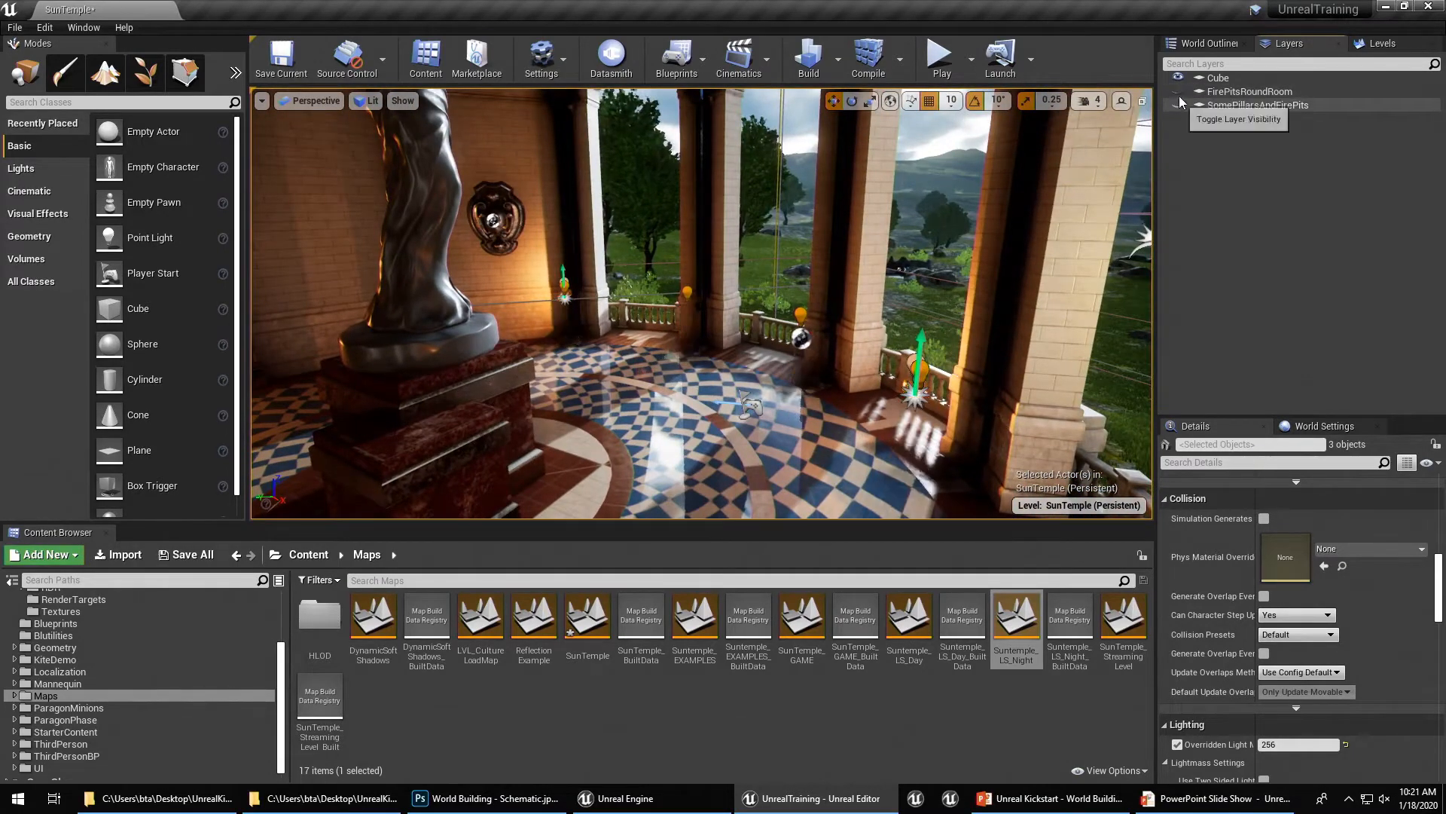
{"action": "left_click", "coordinate": [1179, 93]}
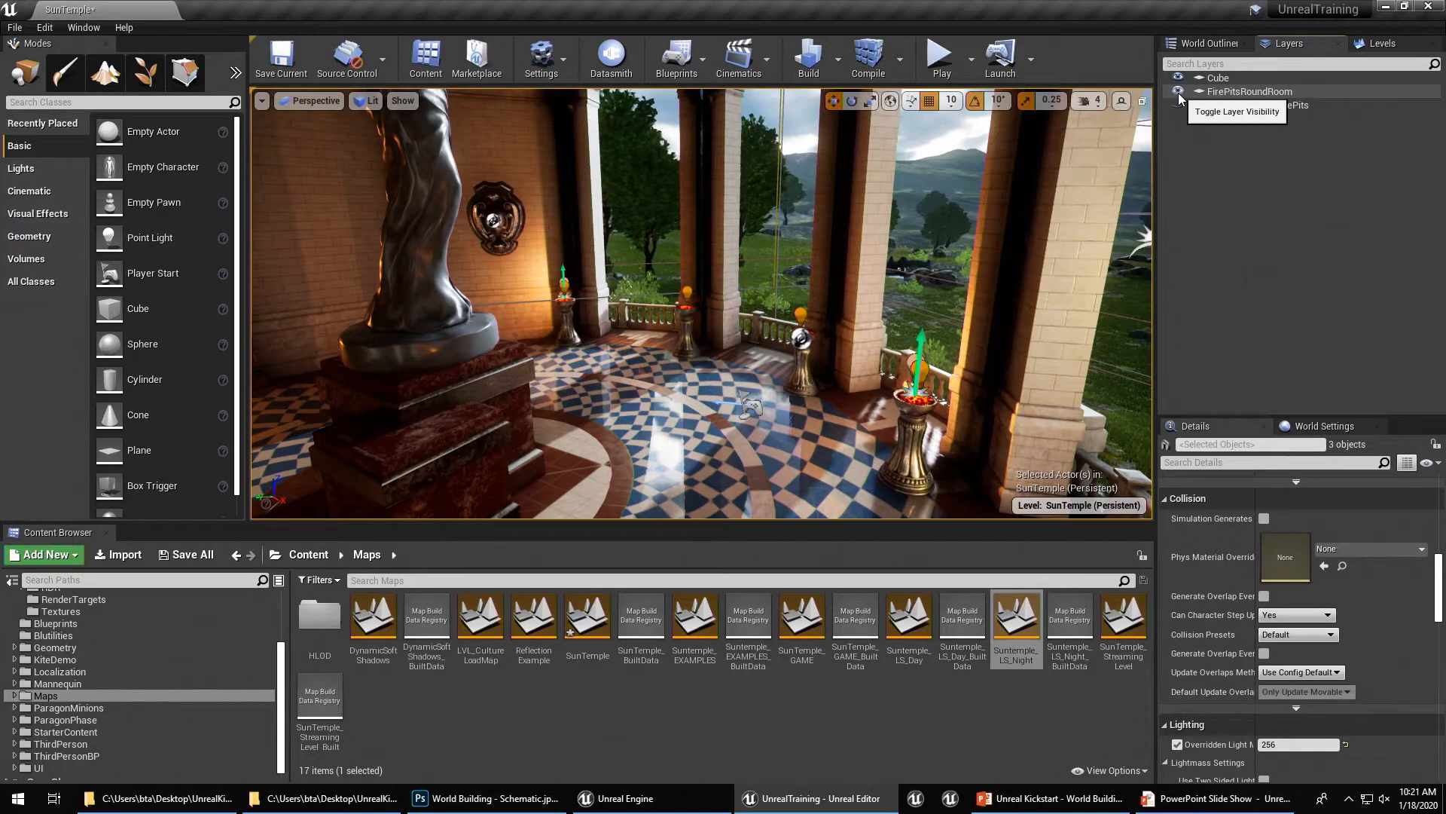
{"action": "left_click", "coordinate": [1179, 94]}
{"action": "left_click", "coordinate": [1179, 106]}
{"action": "left_click", "coordinate": [1179, 106]}
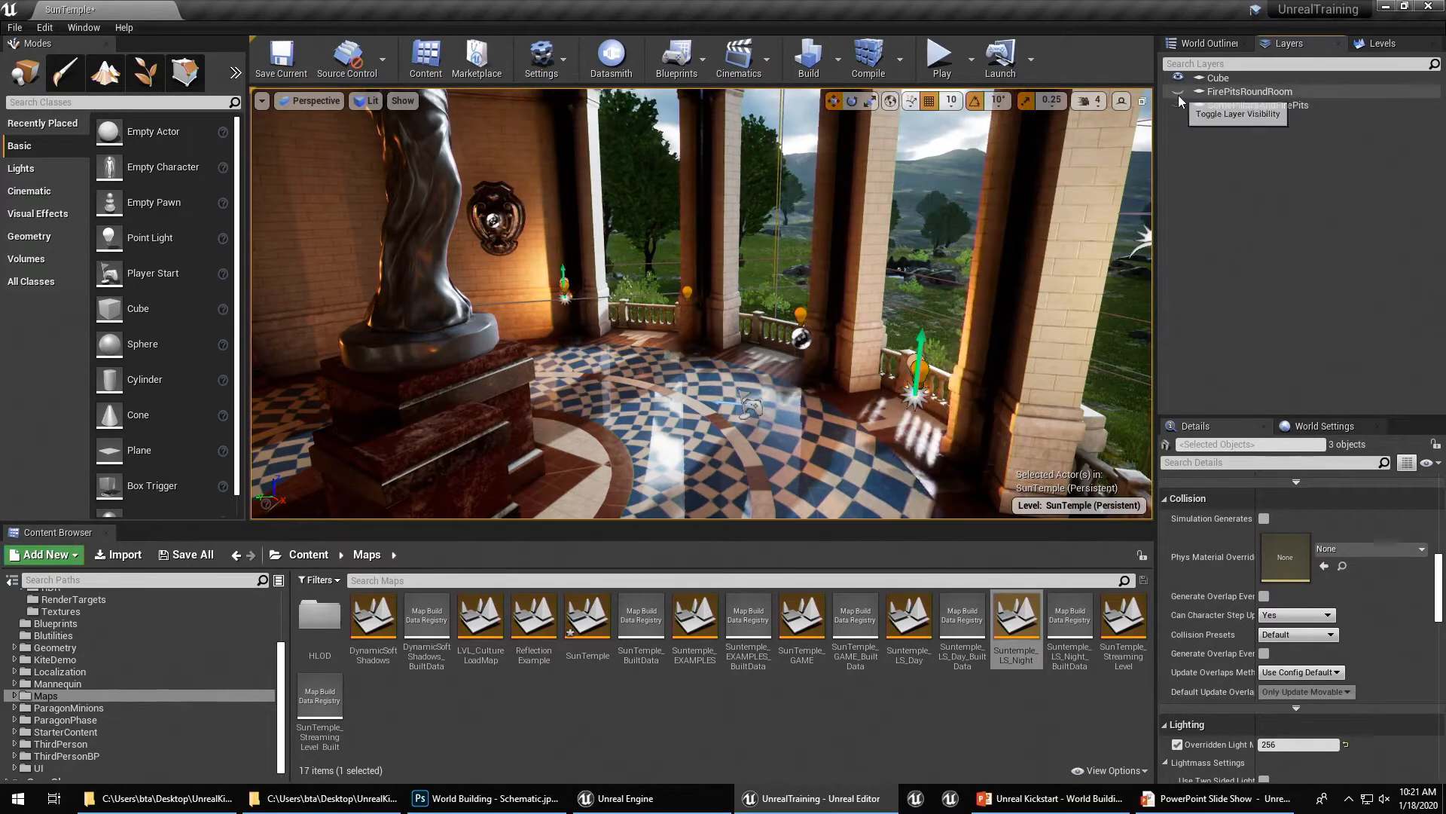
{"action": "left_click", "coordinate": [1179, 94]}
{"action": "left_click", "coordinate": [1179, 106]}
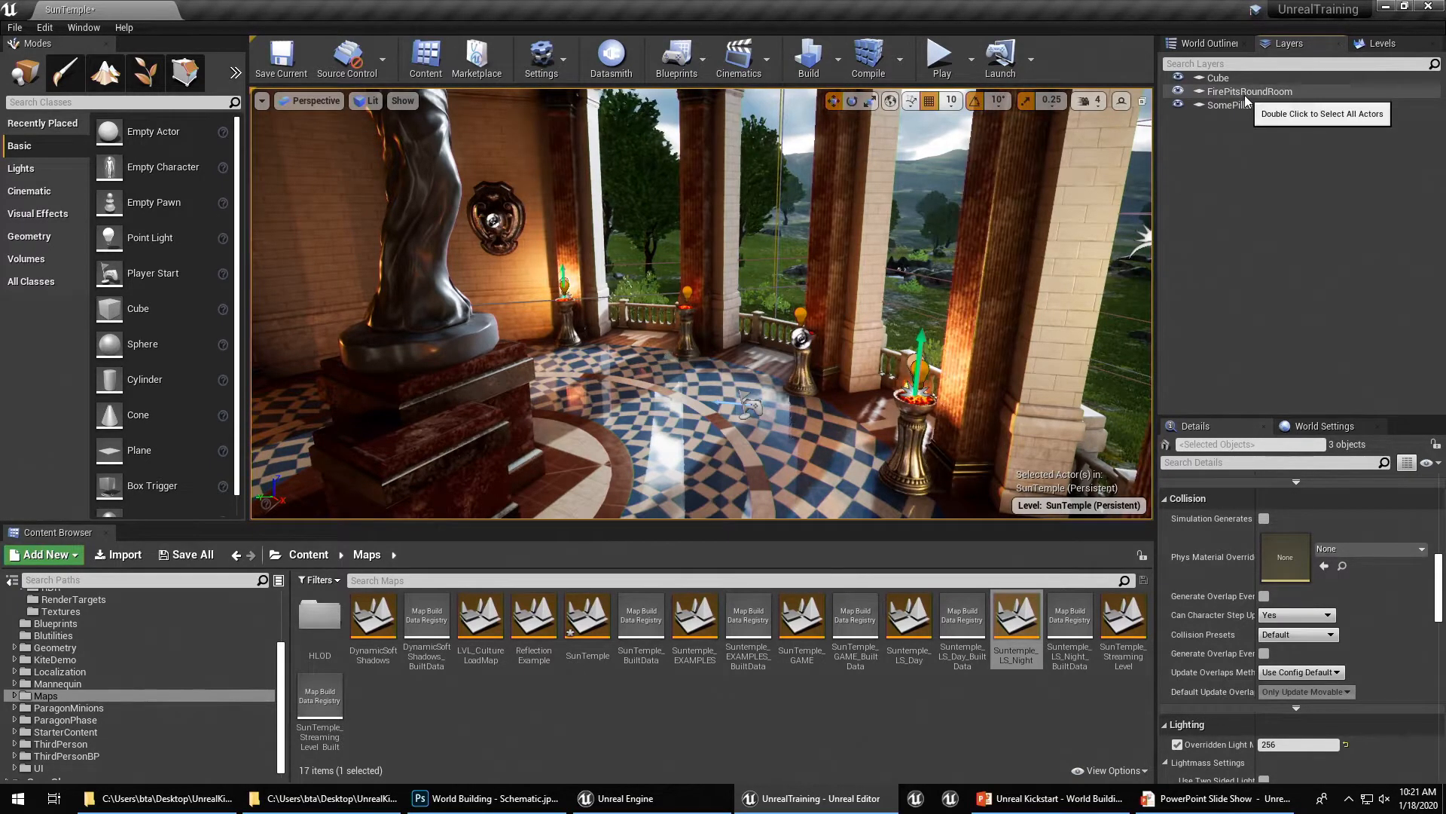
Select all actors of the FirePitsRoundRoom layer, followed by all actors of the SomePillarsAndFirePits layer
{"action": "double_click", "coordinate": [1247, 93]}
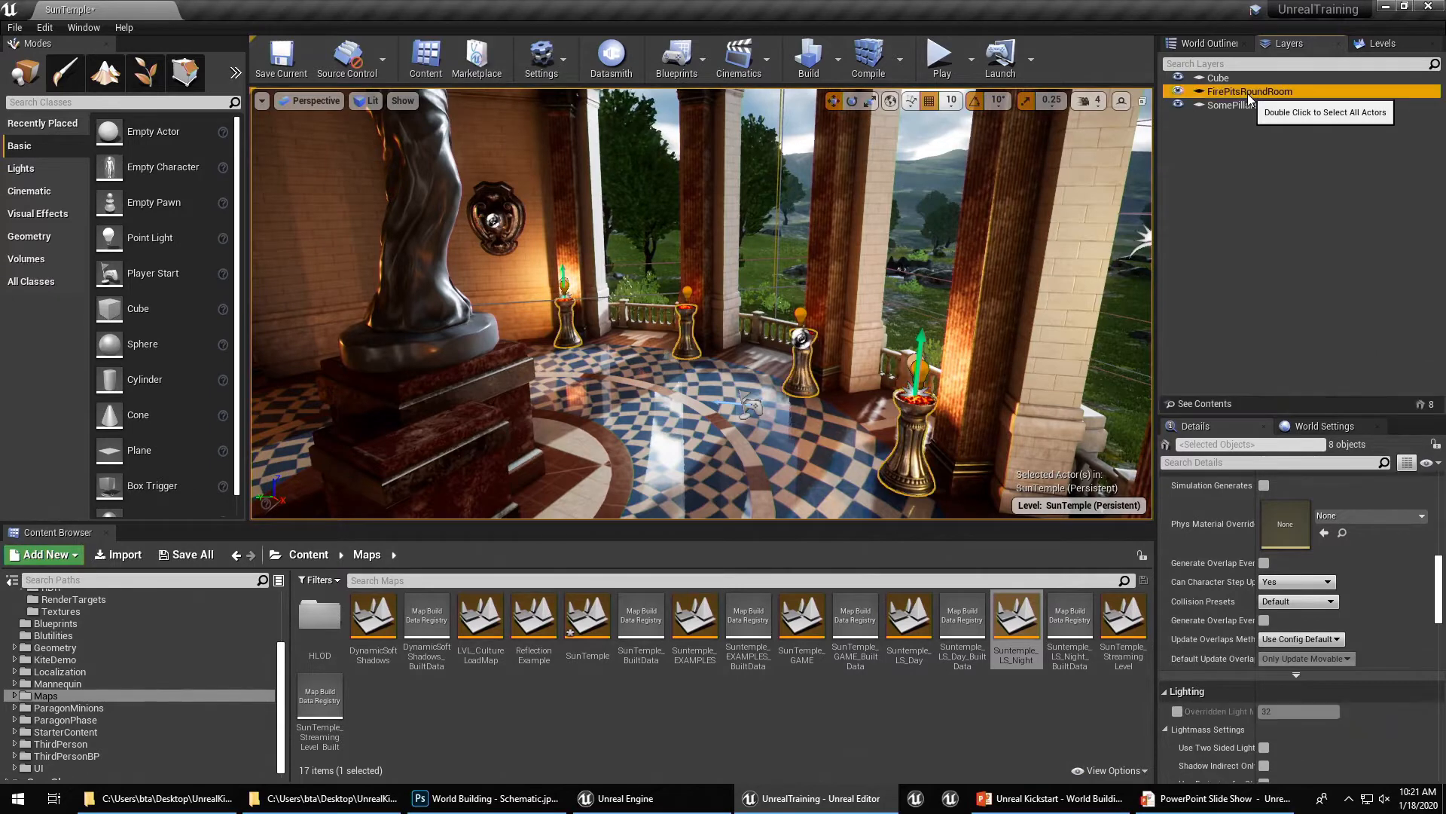
{"action": "double_click", "coordinate": [1240, 106]}
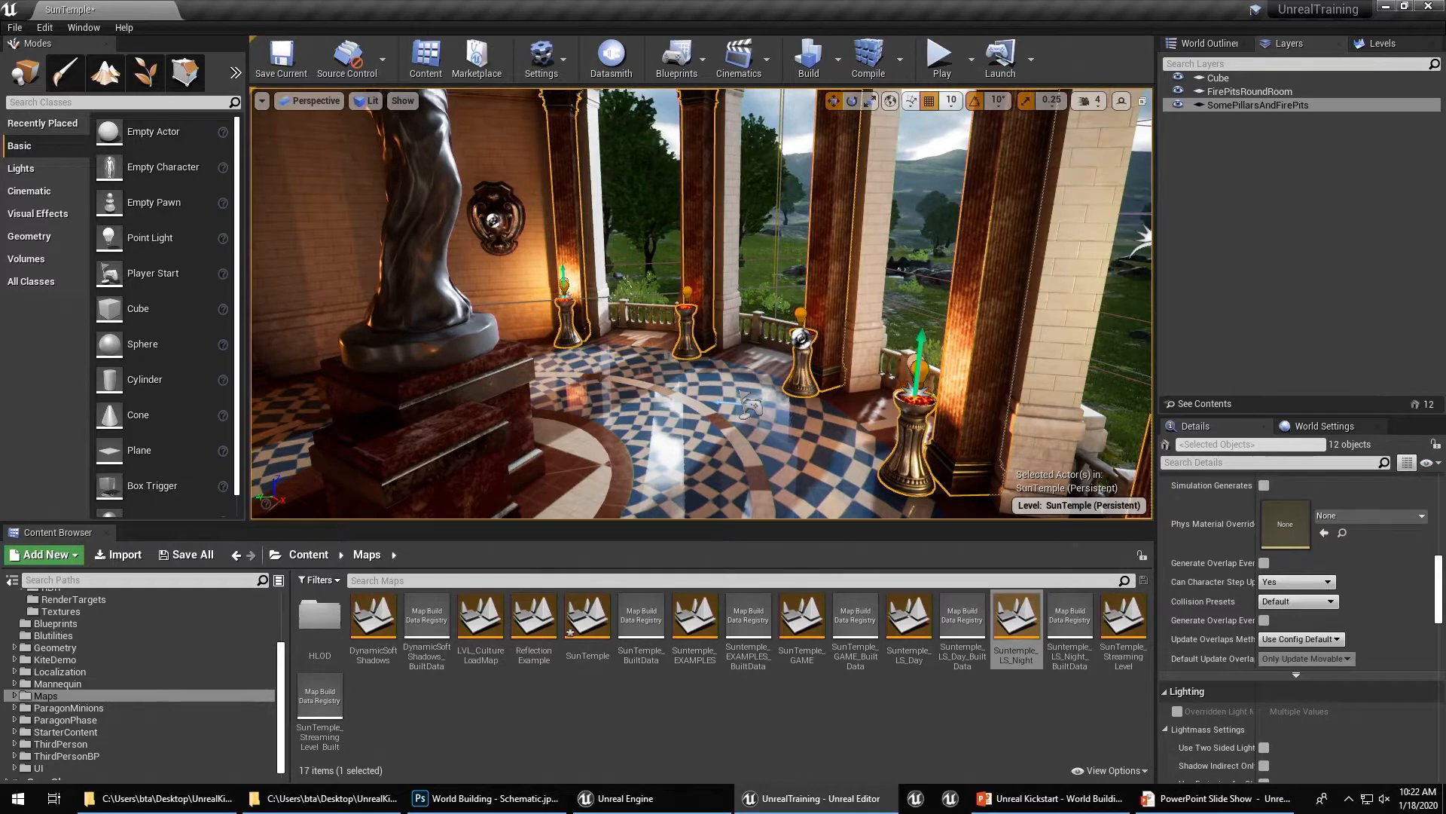
Select all static meshes matching one red marble pillar with Select Matching (Selected Classes) and focus the view on them
{"action": "right_click", "coordinate": [693, 159]}
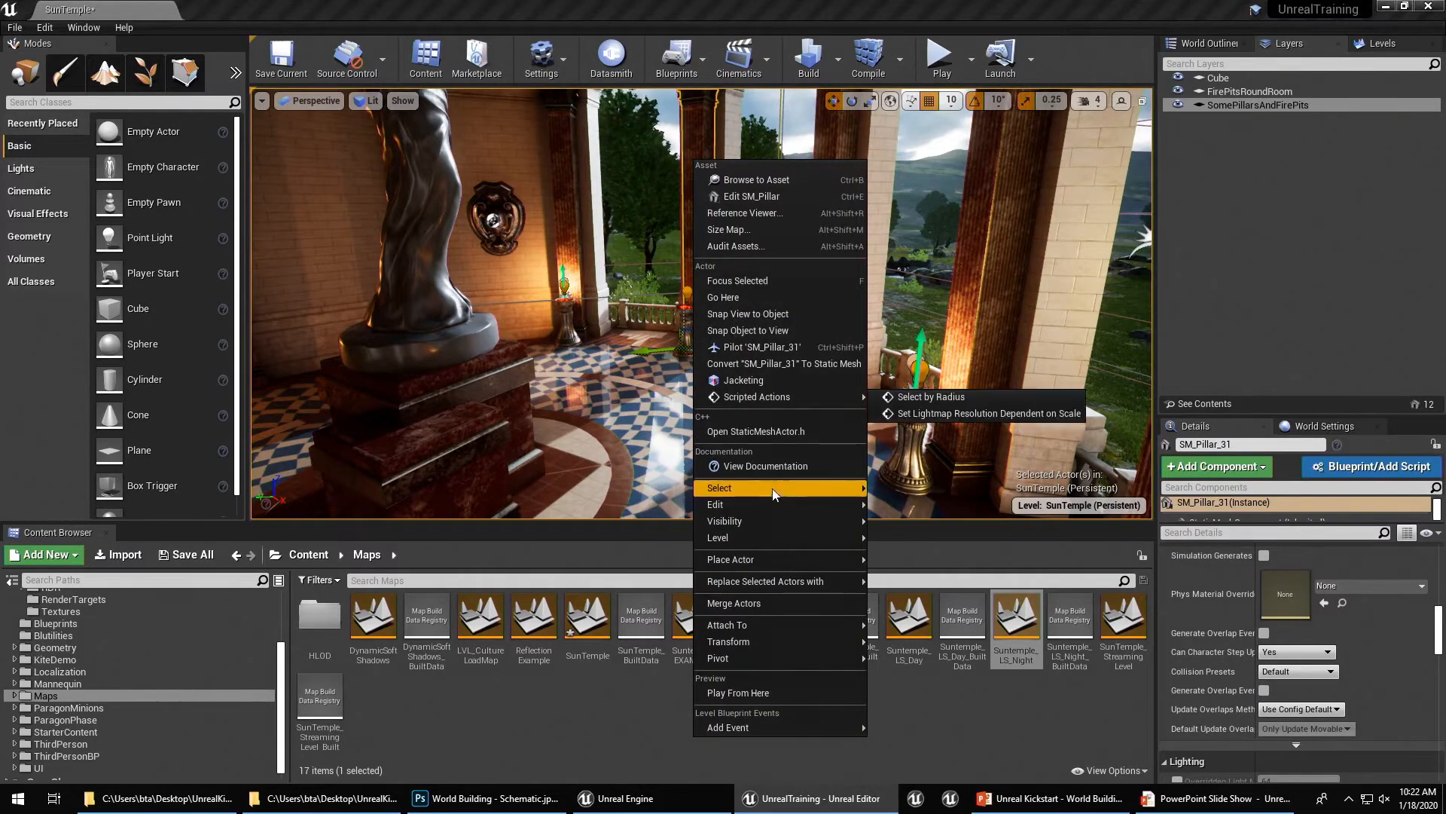
{"action": "mouse_move", "coordinate": [771, 490]}
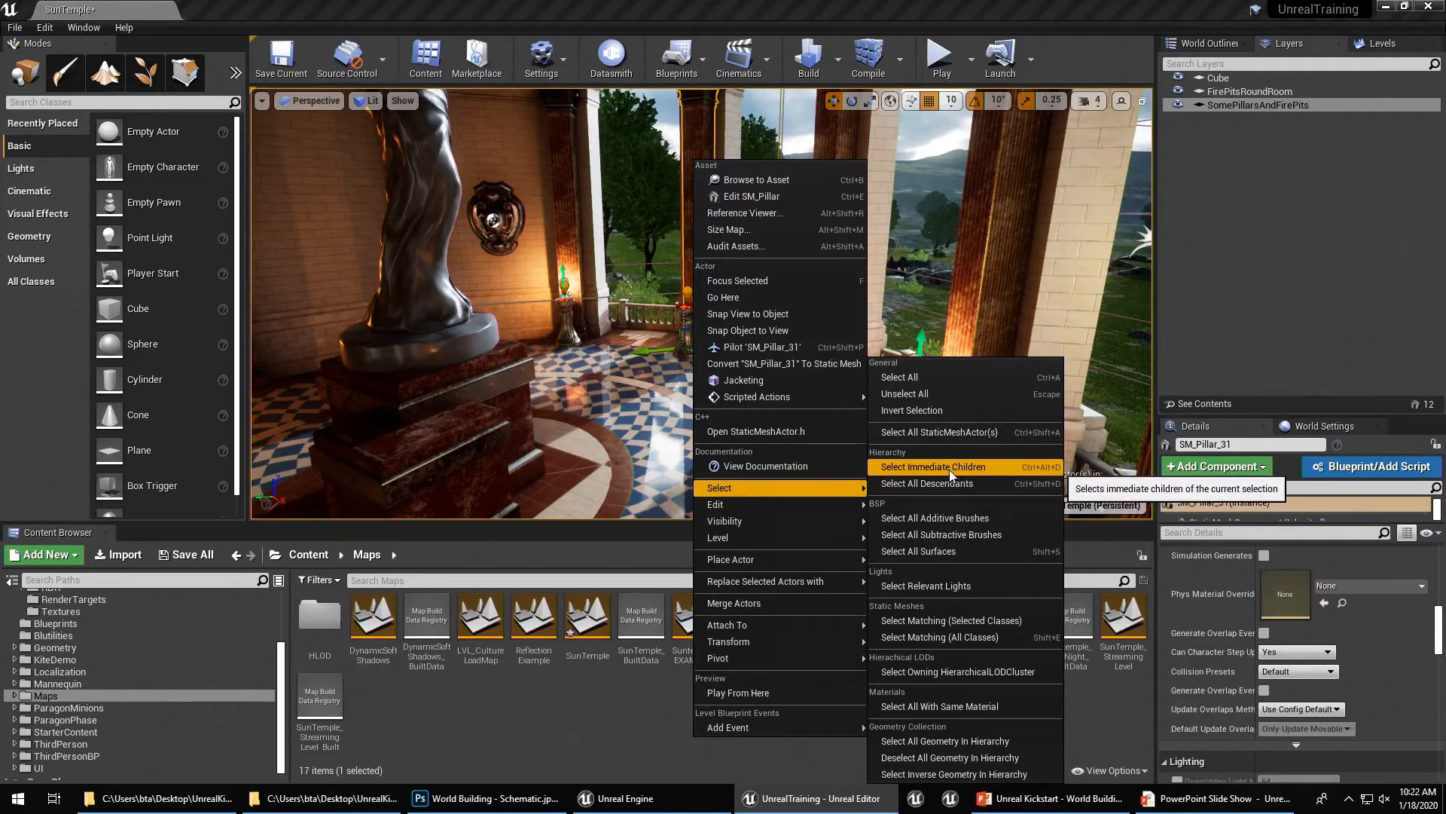
{"action": "left_click", "coordinate": [952, 620]}
{"action": "key", "text": "f"}
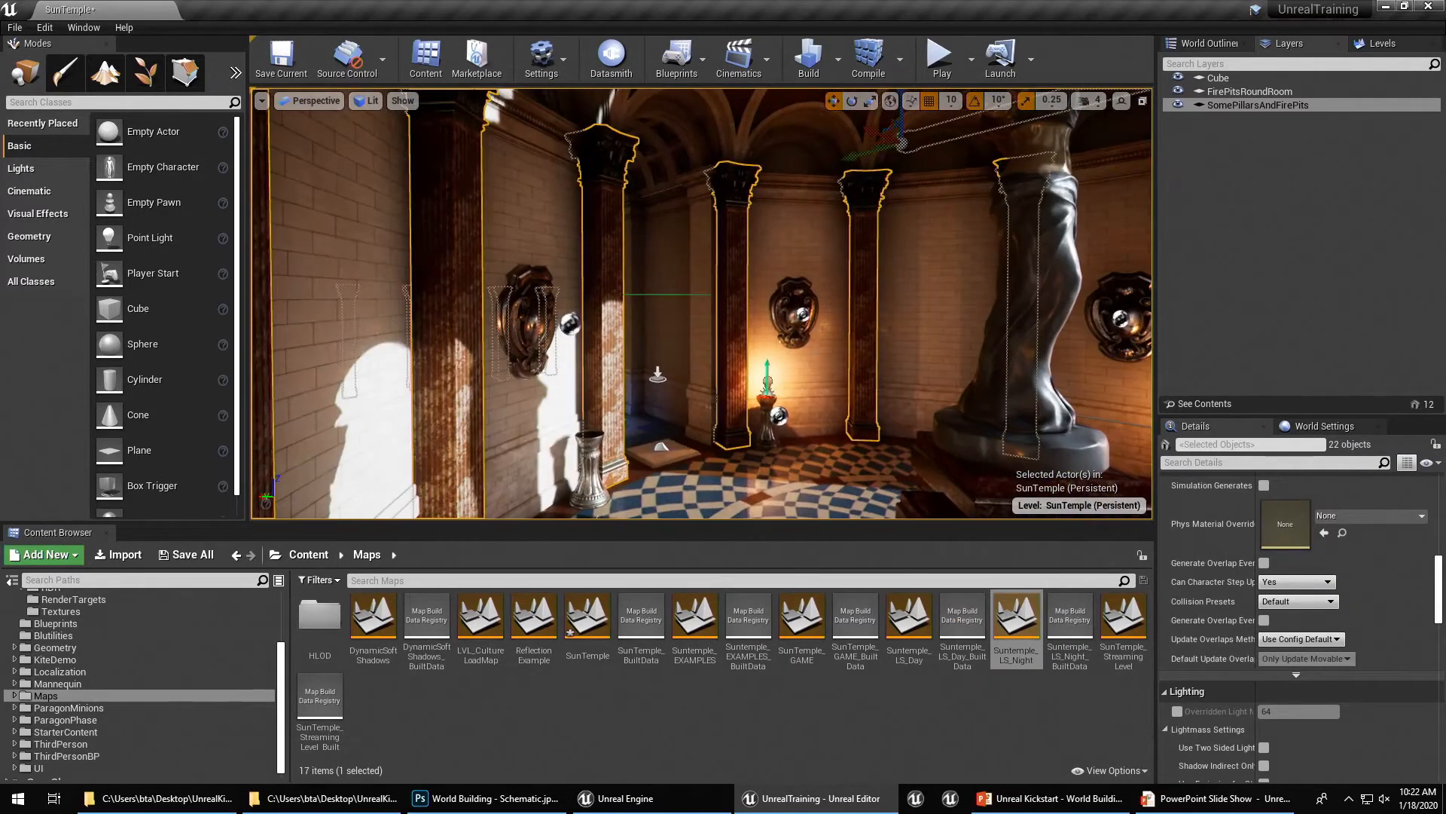
Review the Select and Replace Selected Actors With options for a single pillar against the round room's wall
{"action": "left_click", "coordinate": [862, 202]}
{"action": "right_click", "coordinate": [859, 208]}
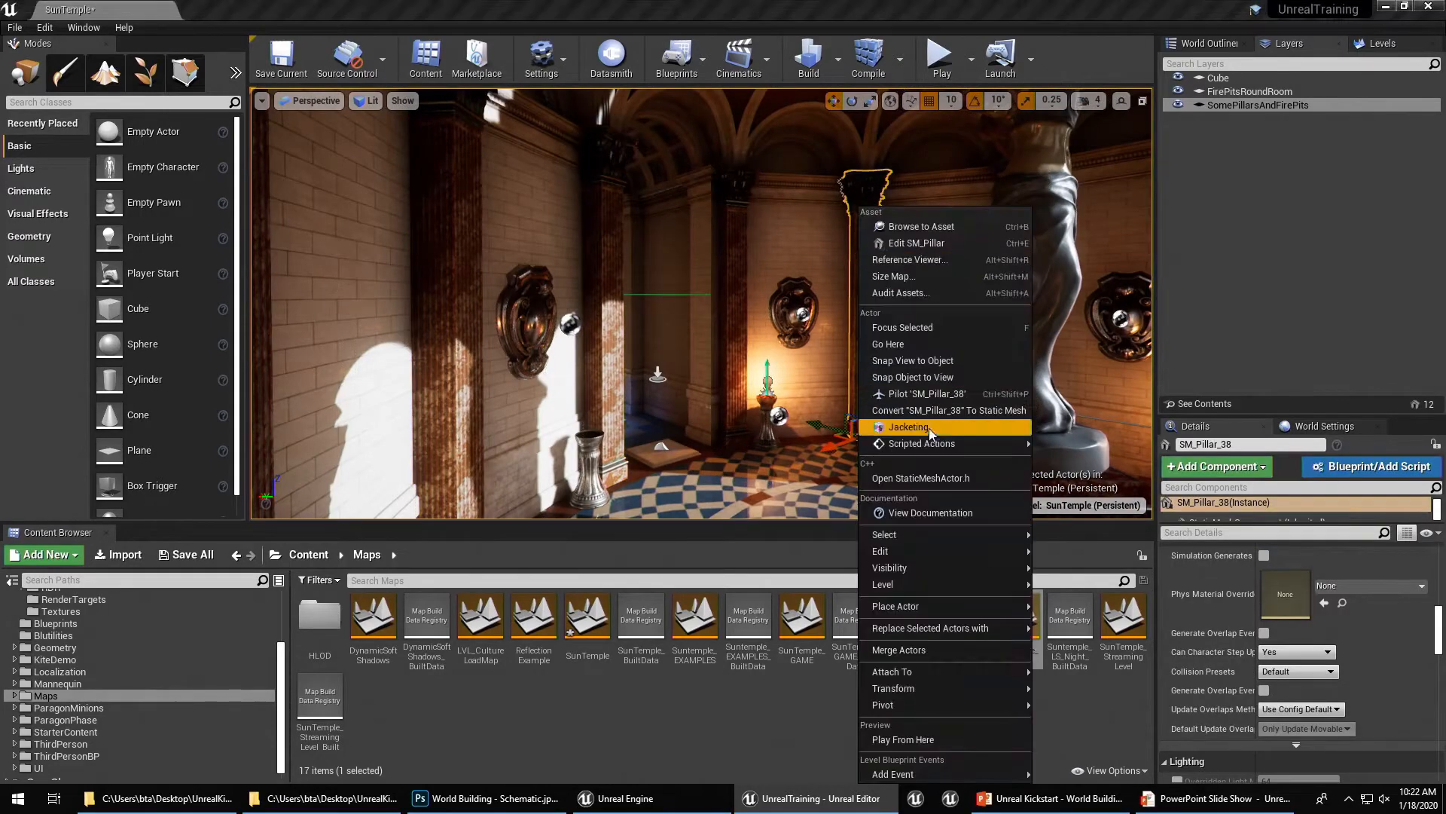
{"action": "mouse_move", "coordinate": [938, 544]}
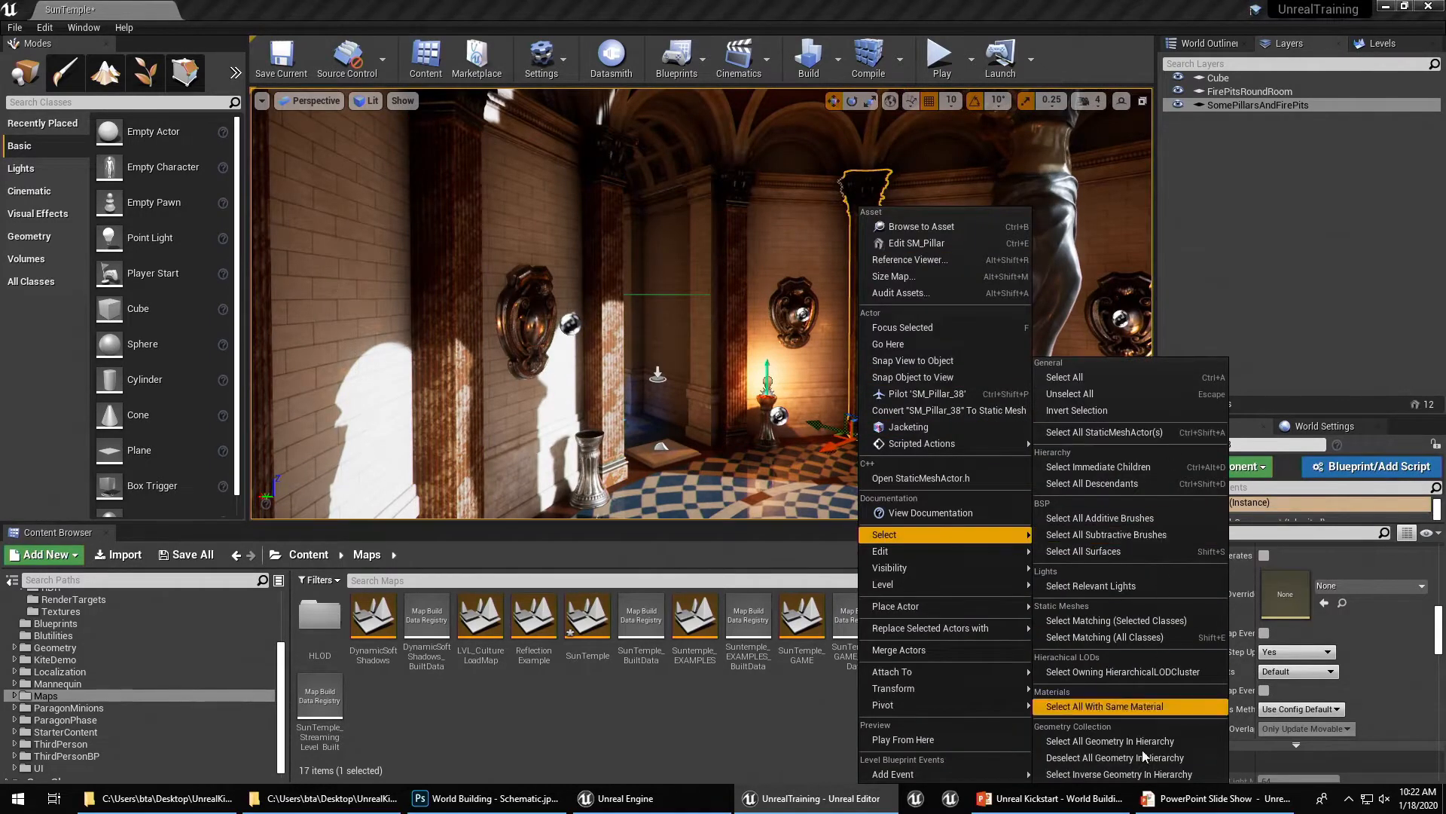
{"action": "left_click", "coordinate": [1176, 489]}
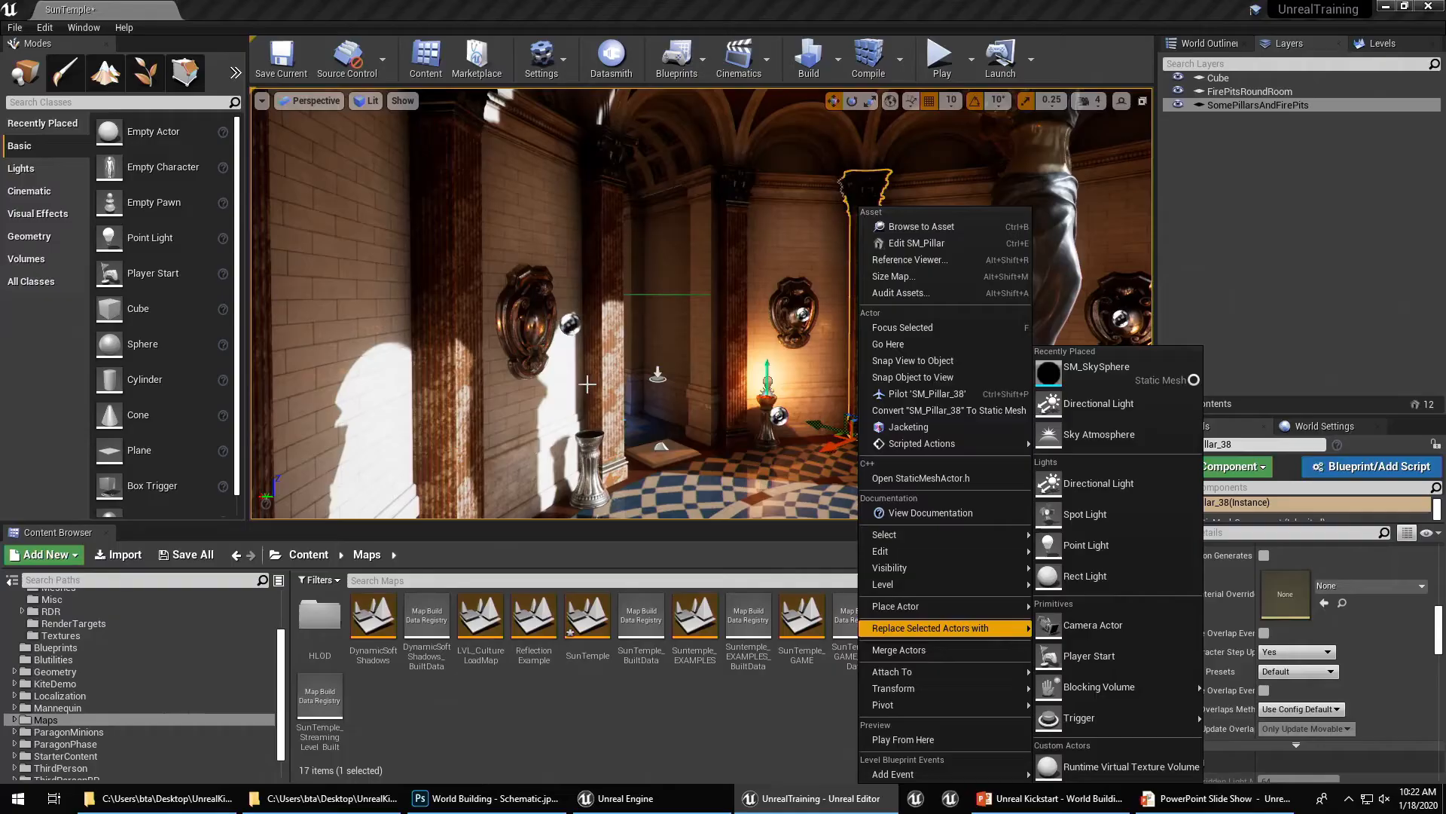
{"action": "left_click", "coordinate": [595, 365]}
Locate the SM_Pillar asset of the pillar near the doorway and select all actors using this asset
{"action": "left_click", "coordinate": [595, 364]}
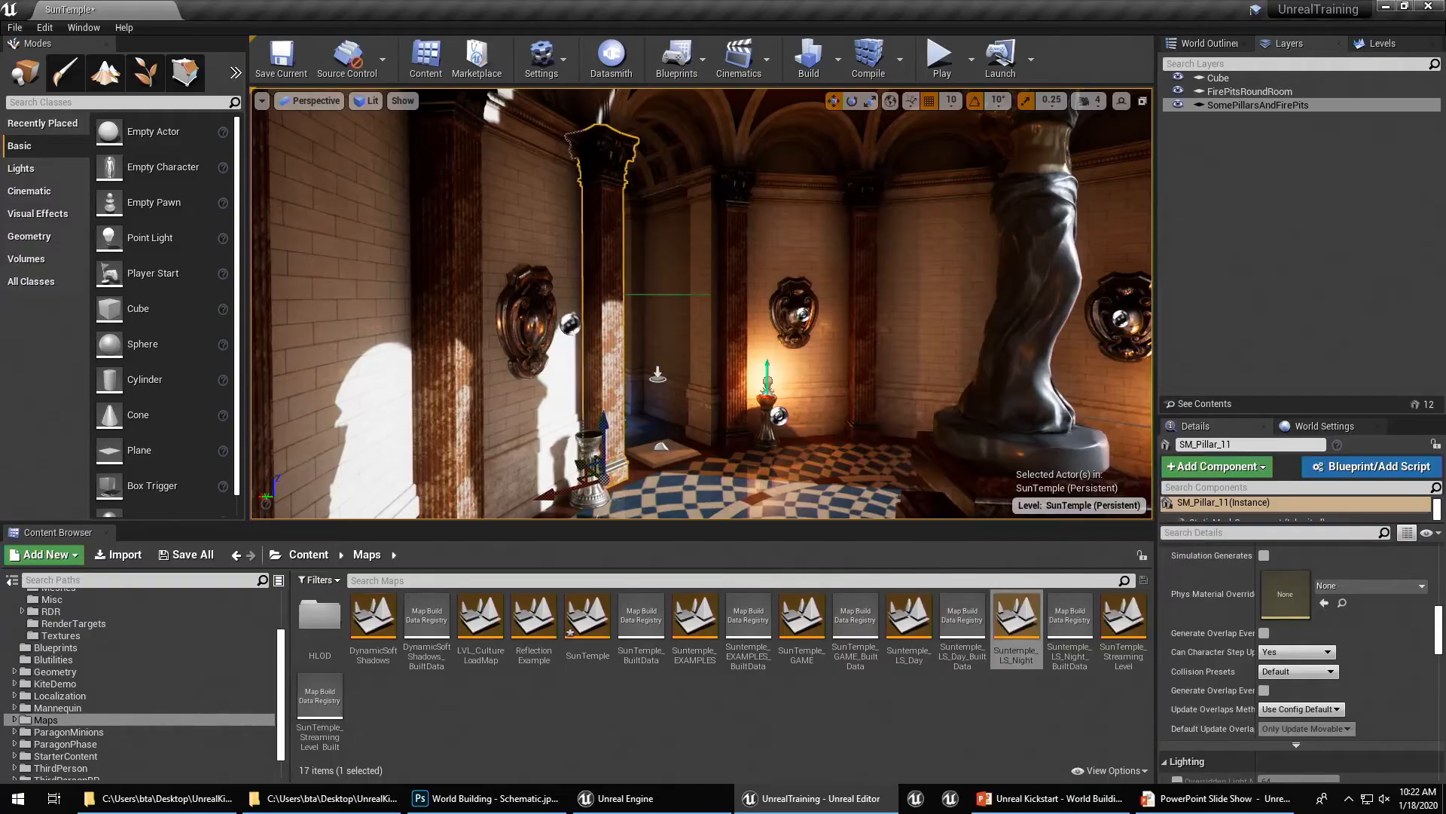
{"action": "right_click_drag", "start_coordinate": [624, 355], "coordinate": [627, 406]}
{"action": "key", "text": "ctrl+b"}
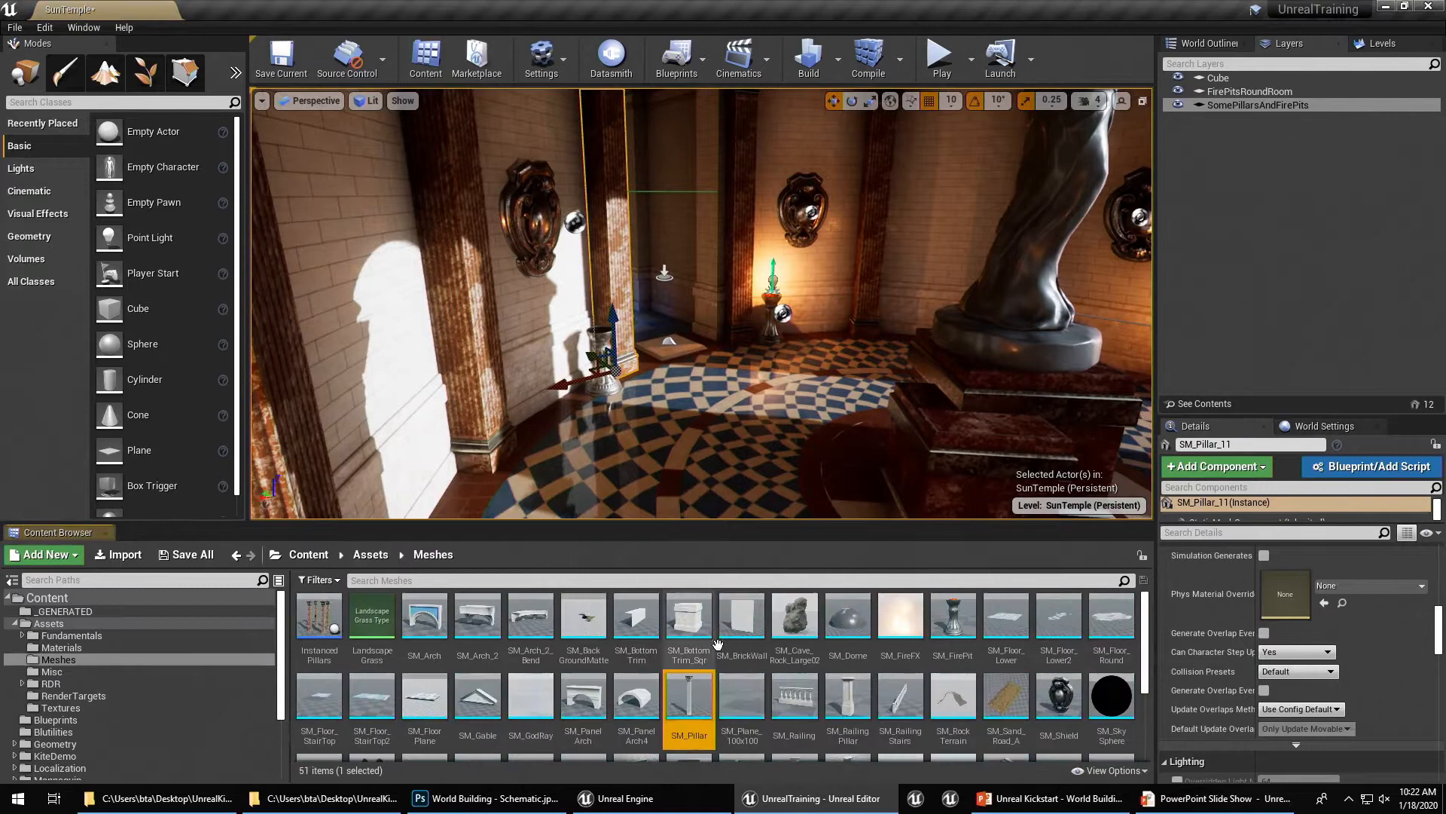
{"action": "right_click", "coordinate": [700, 704]}
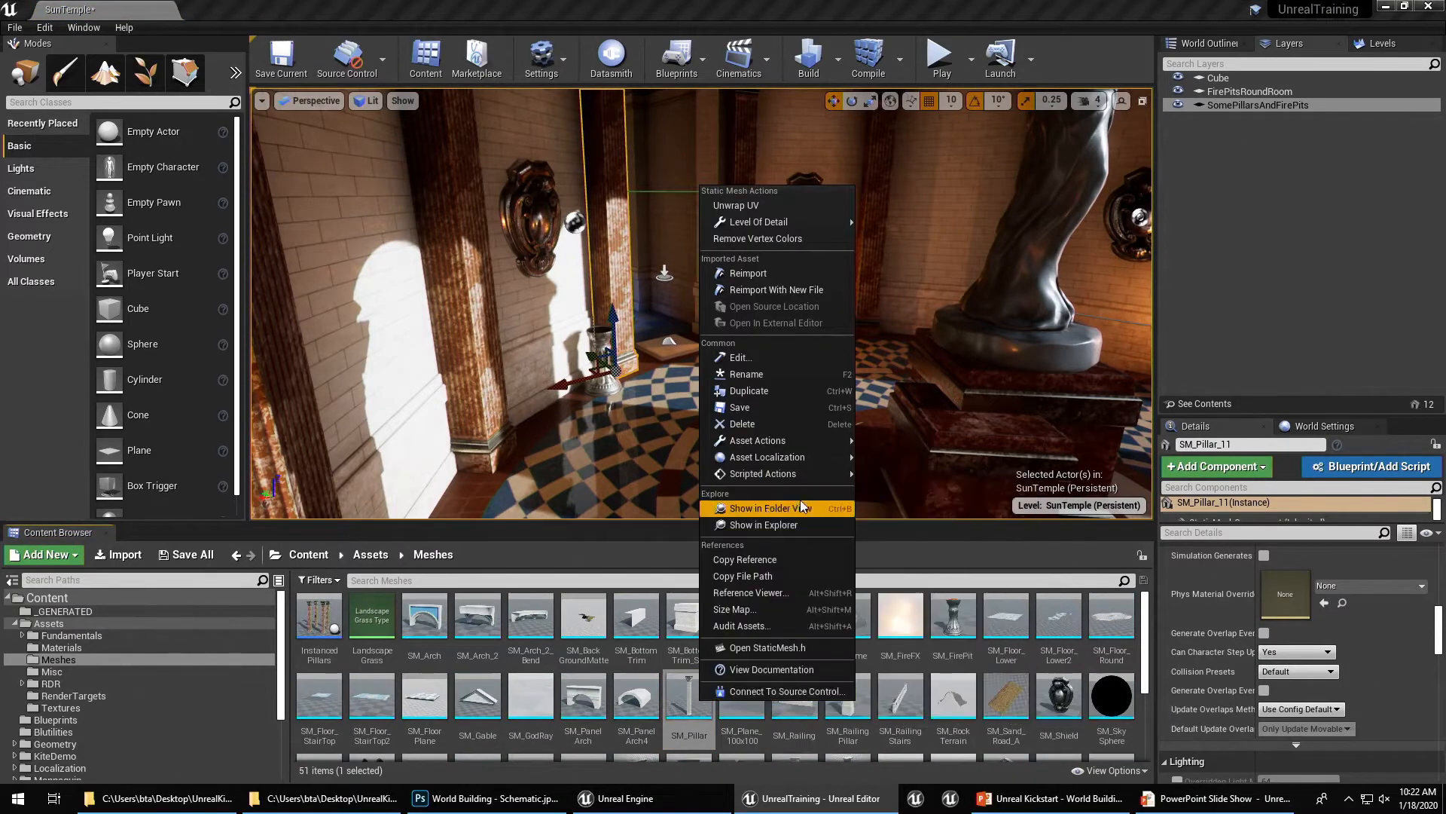
{"action": "mouse_move", "coordinate": [797, 444]}
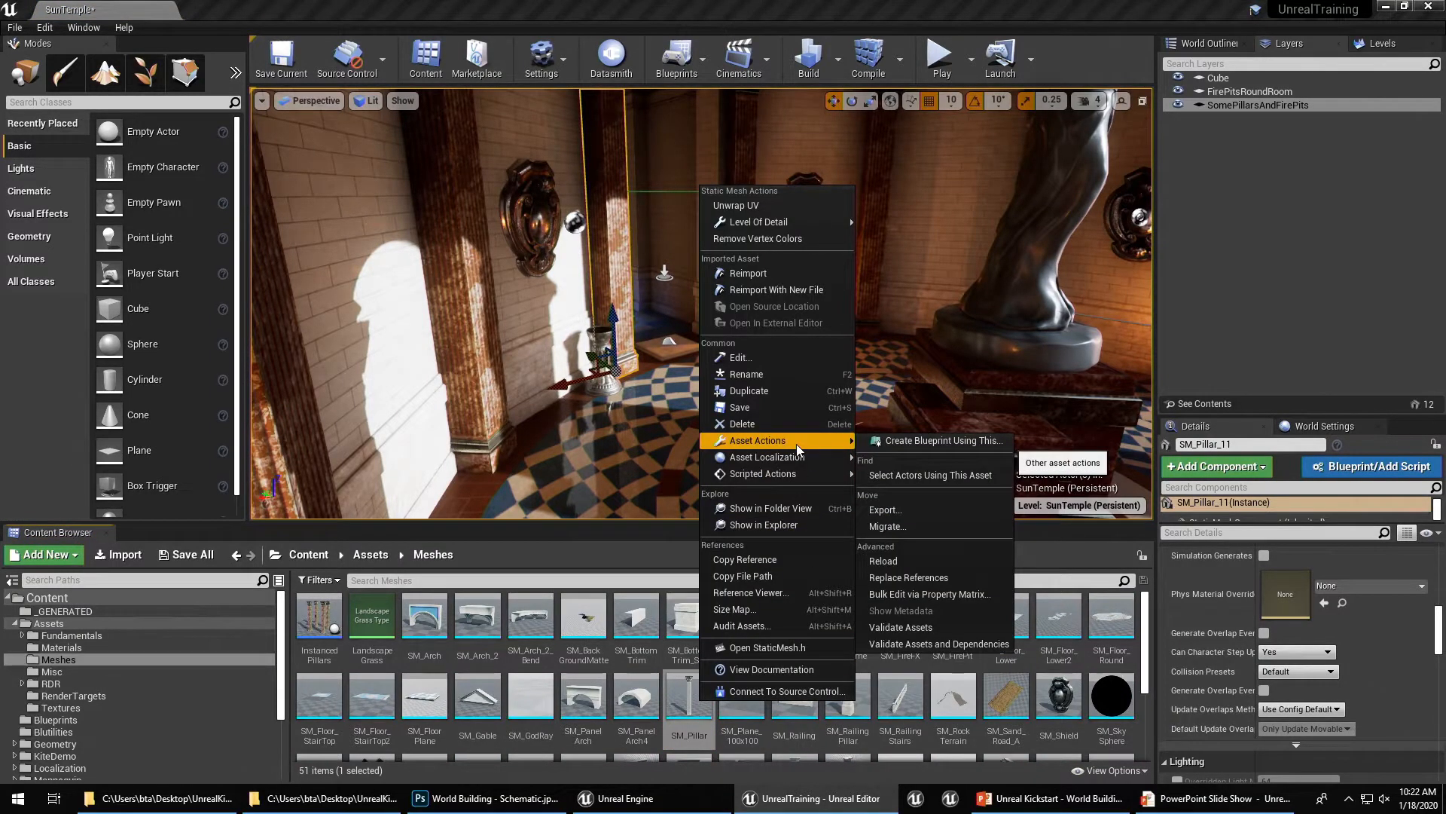
{"action": "left_click", "coordinate": [919, 478]}
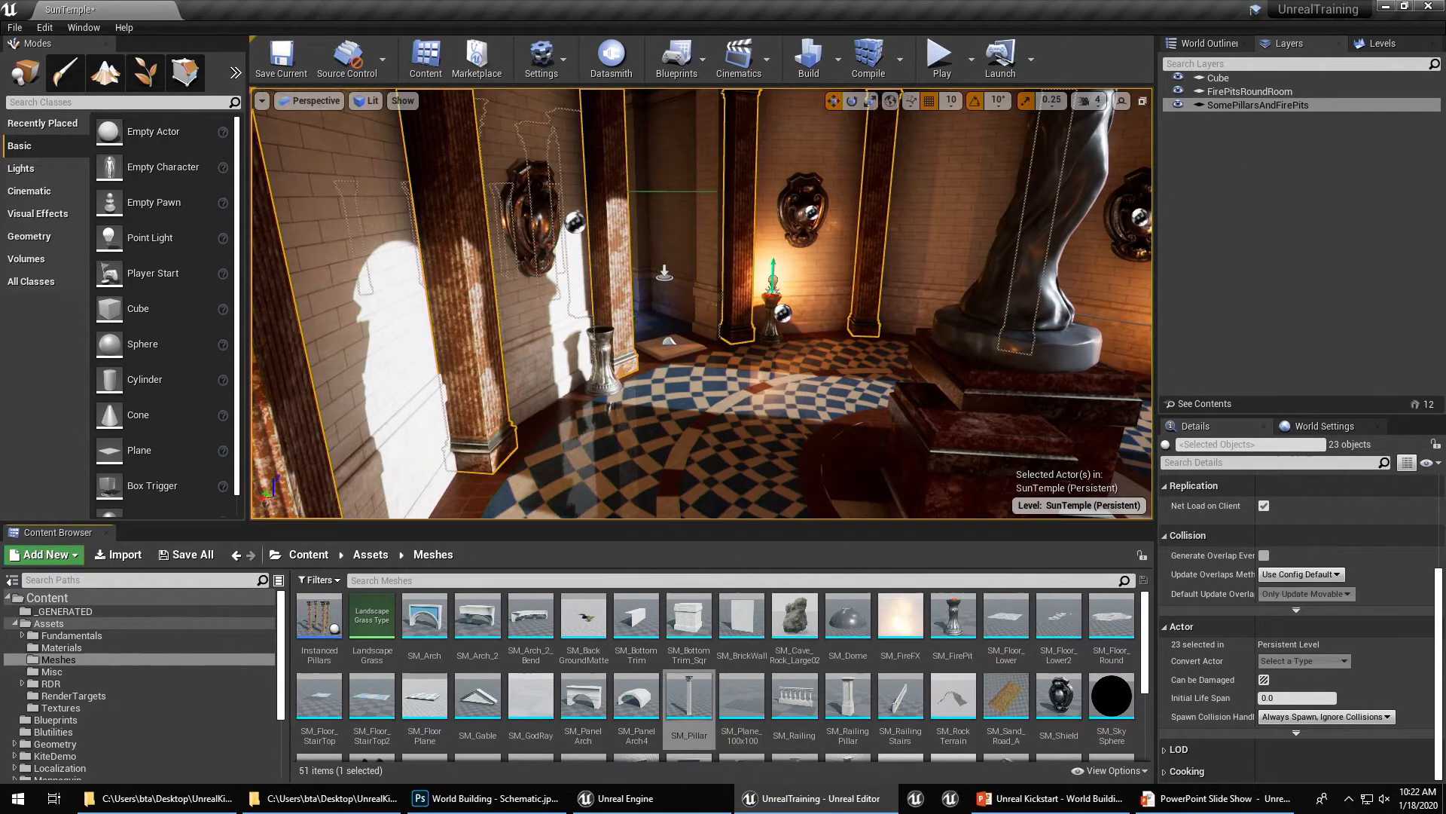
{"action": "right_click_drag", "start_coordinate": [775, 424], "coordinate": [951, 411]}
{"action": "right_click_drag", "start_coordinate": [742, 442], "coordinate": [751, 442]}
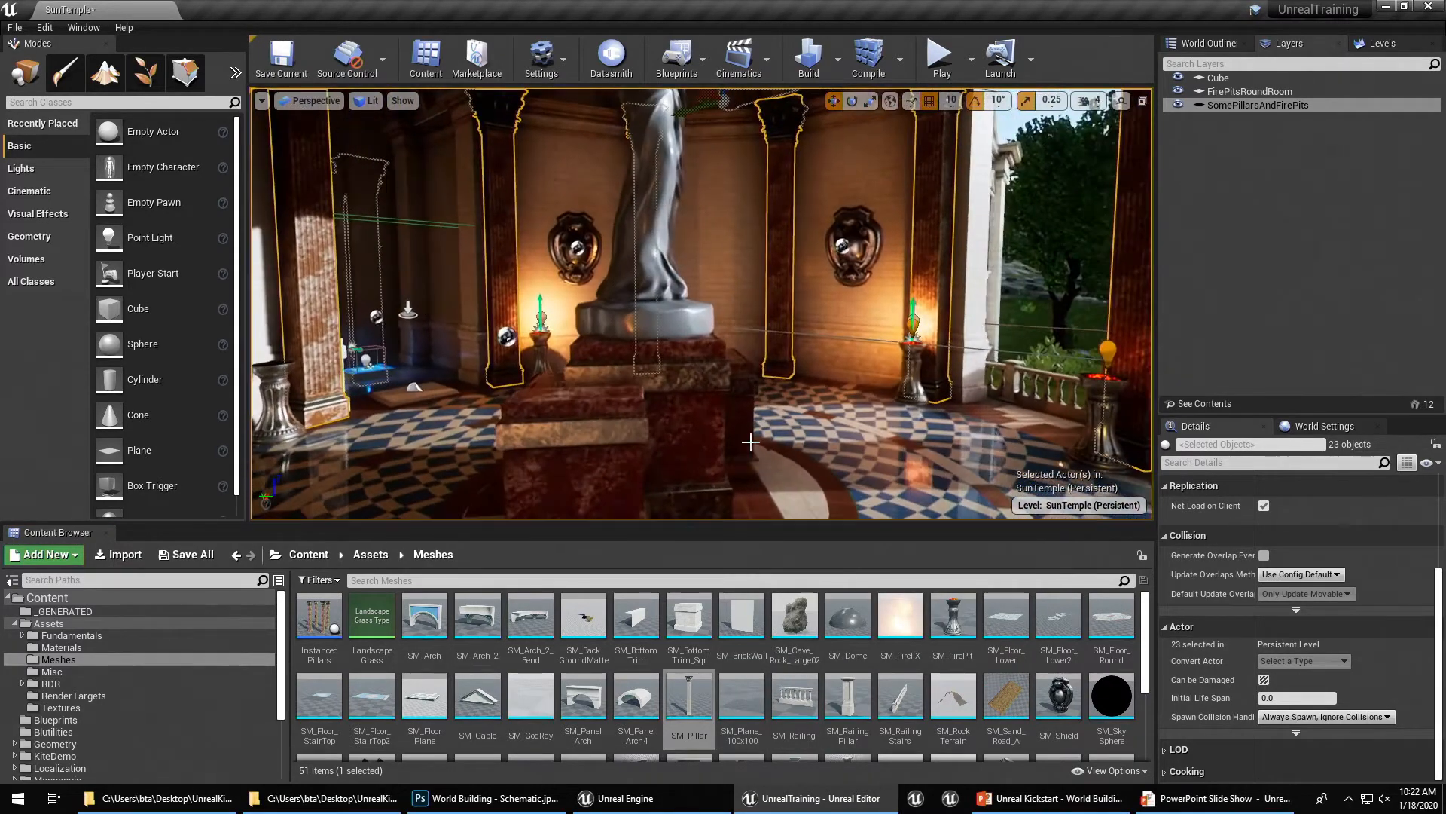
Open the level Statistics and select the SM_Statue actors from the Primitive Stats list
{"action": "left_click", "coordinate": [82, 28]}
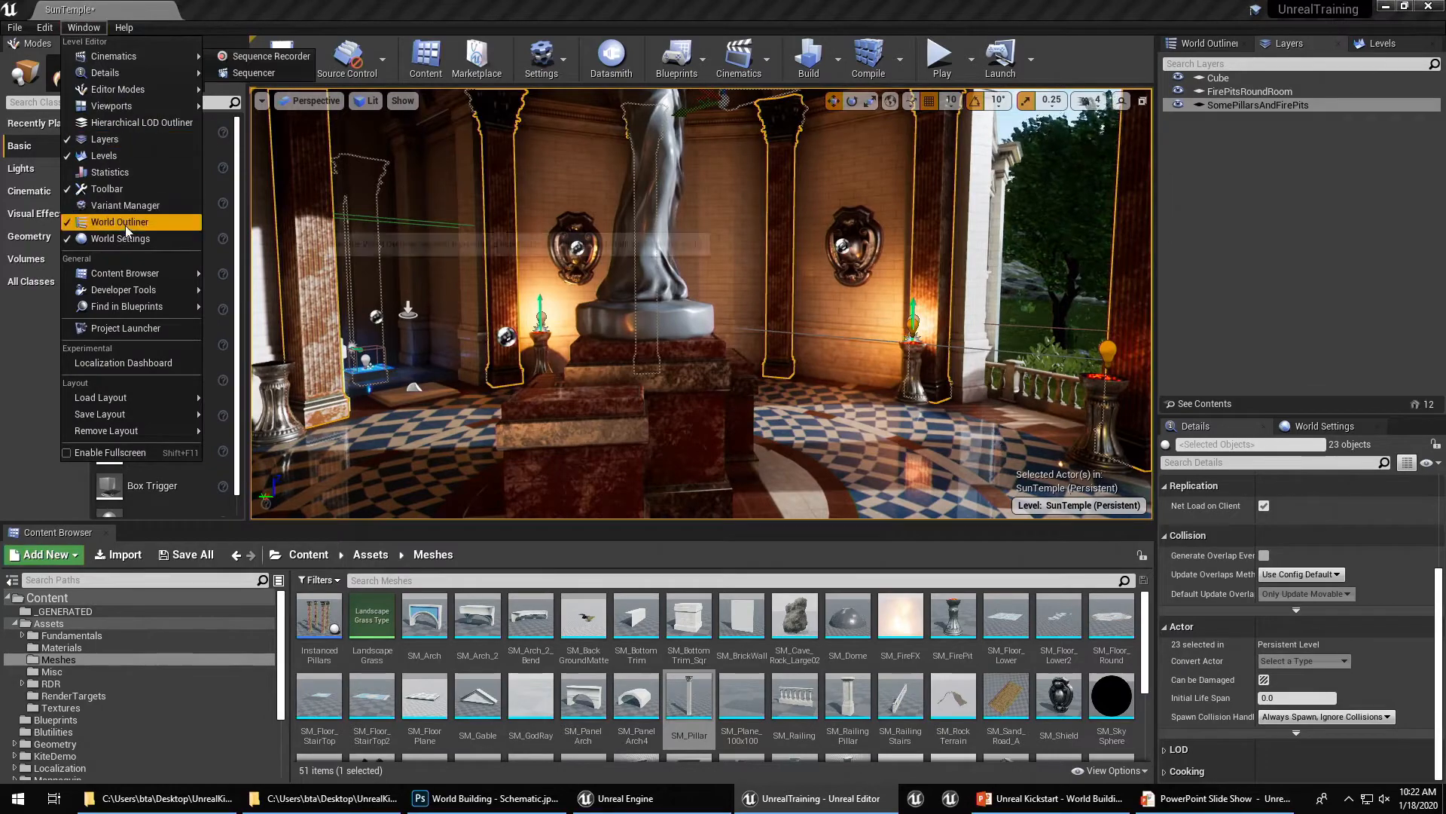
{"action": "left_click", "coordinate": [105, 171]}
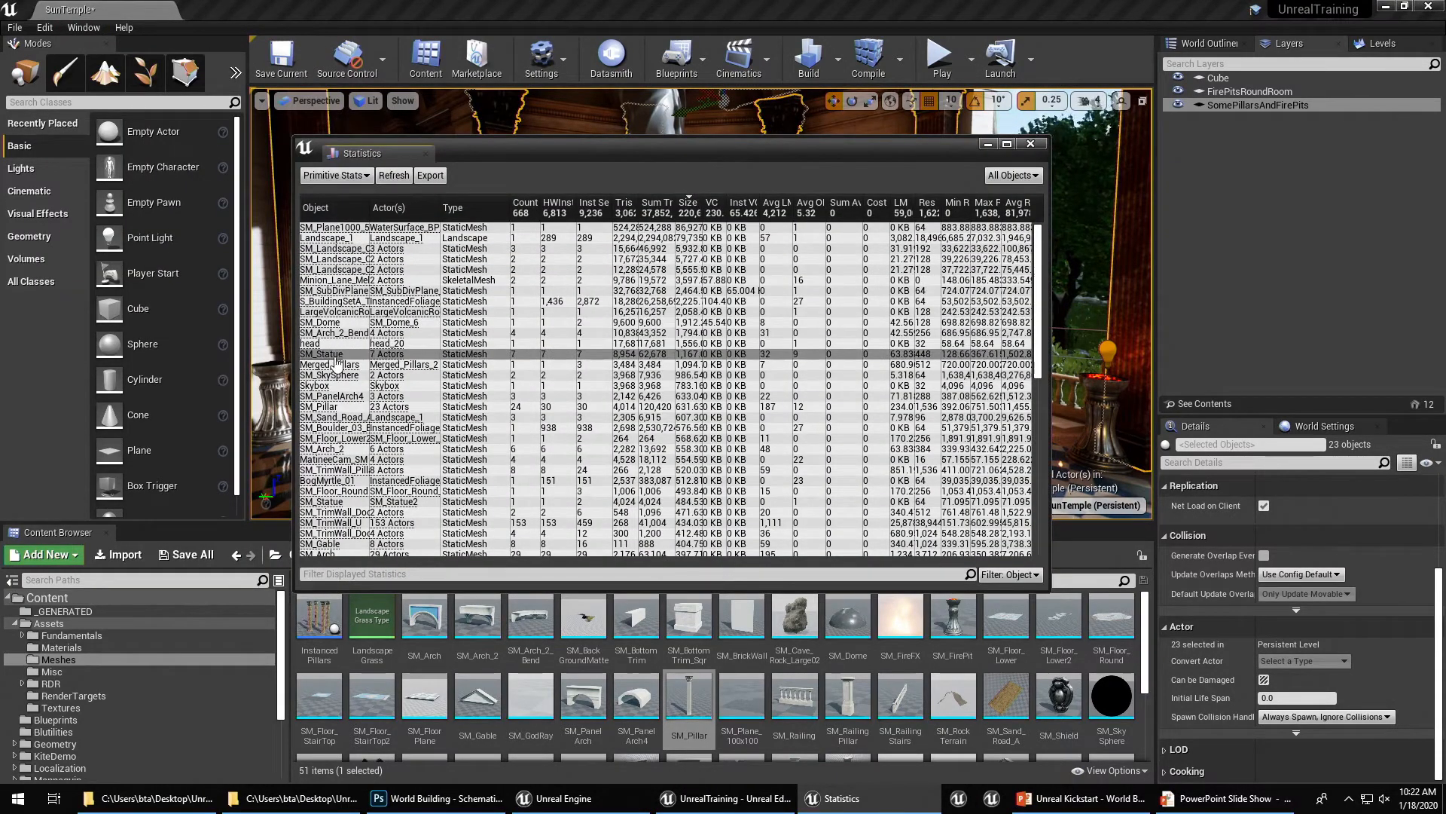
{"action": "left_click", "coordinate": [395, 359]}
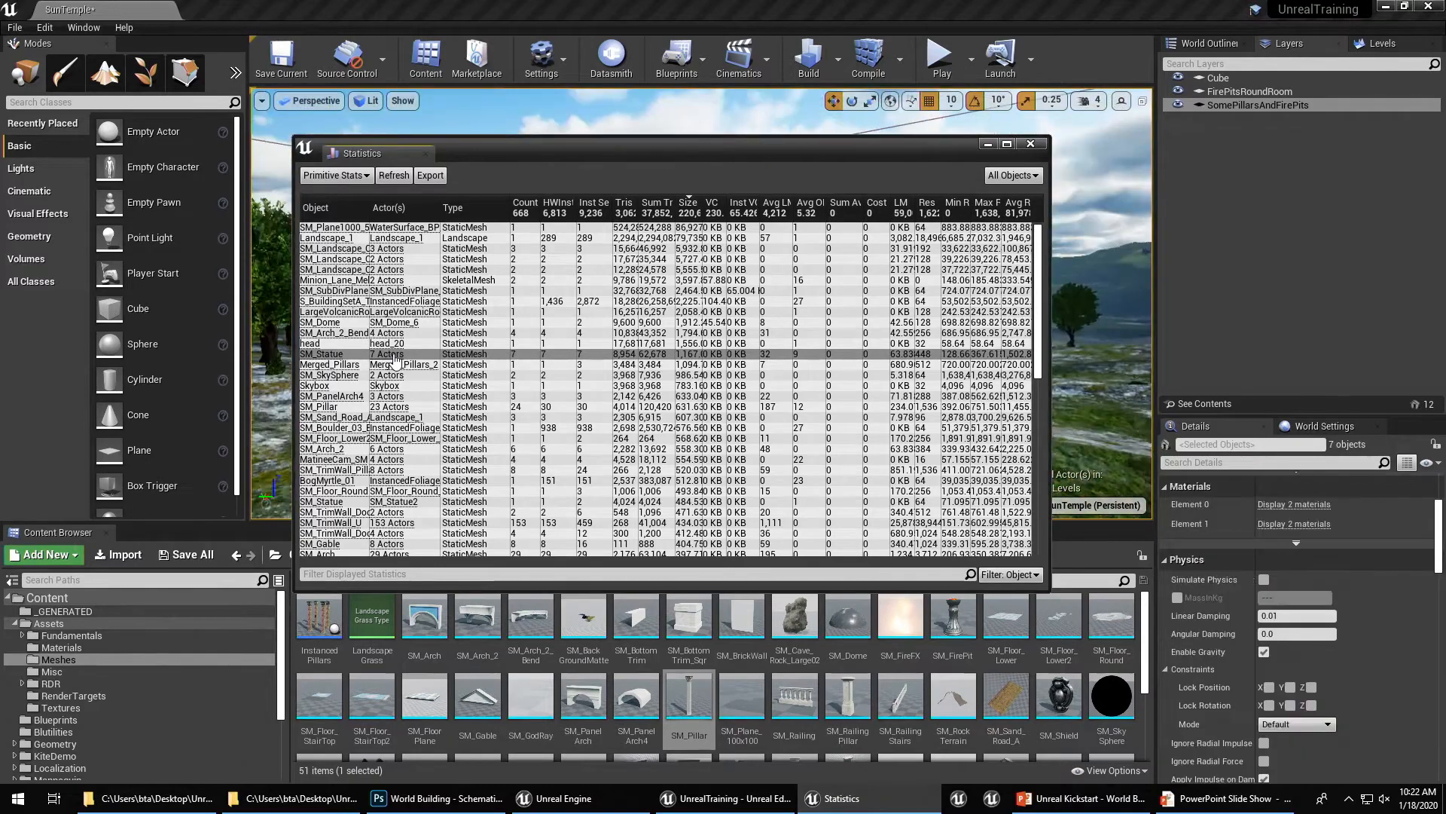
Move the Statistics window aside, focus the view on the selected statues, and bring the window back over the viewport
{"action": "left_click_drag", "start_coordinate": [500, 152], "coordinate": [933, 373]}
{"action": "key", "text": "w"}
{"action": "right_click_drag", "start_coordinate": [572, 301], "coordinate": [497, 305]}
{"action": "key", "text": "f"}
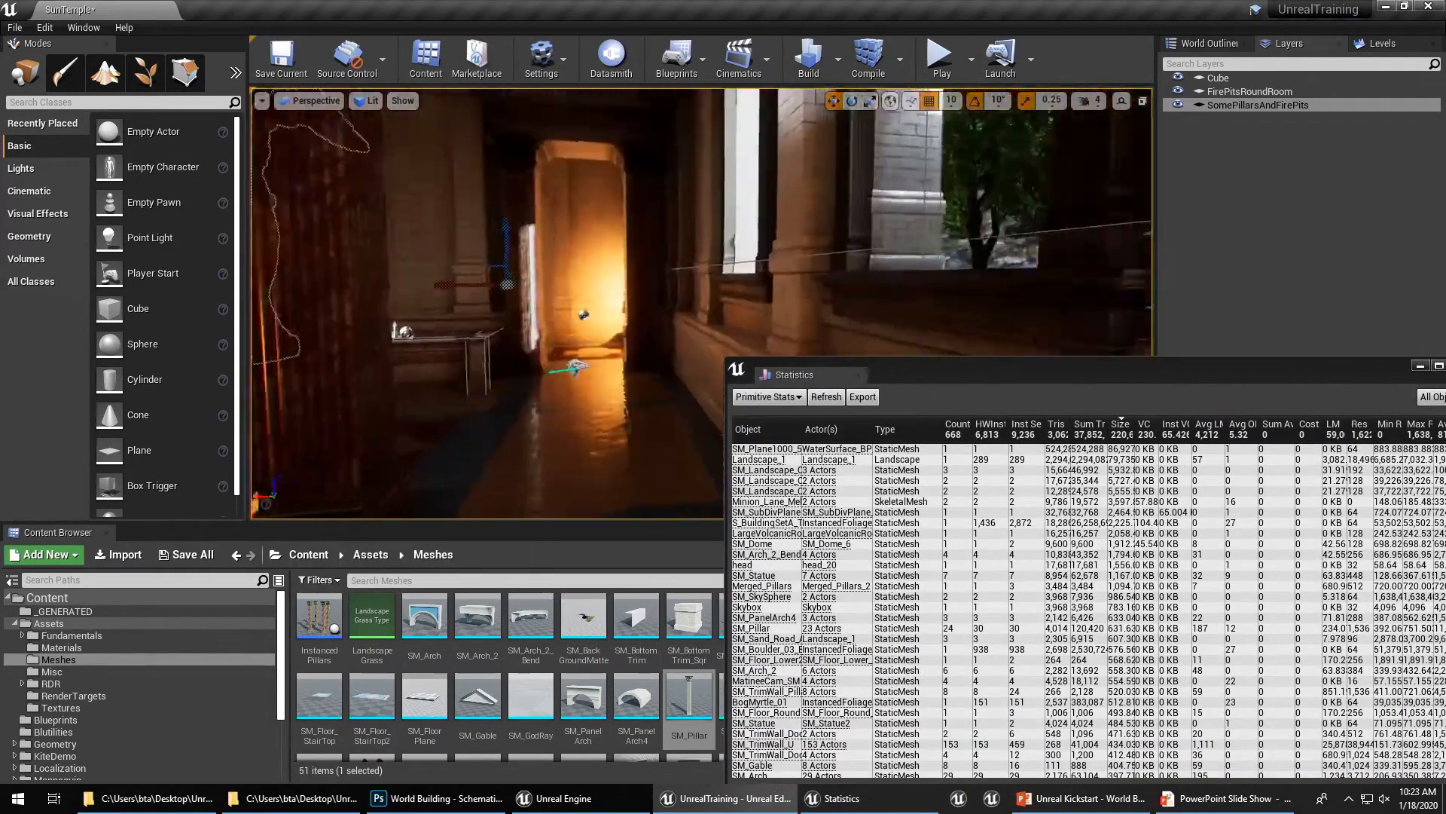
{"action": "left_click_drag", "start_coordinate": [992, 379], "coordinate": [728, 141]}
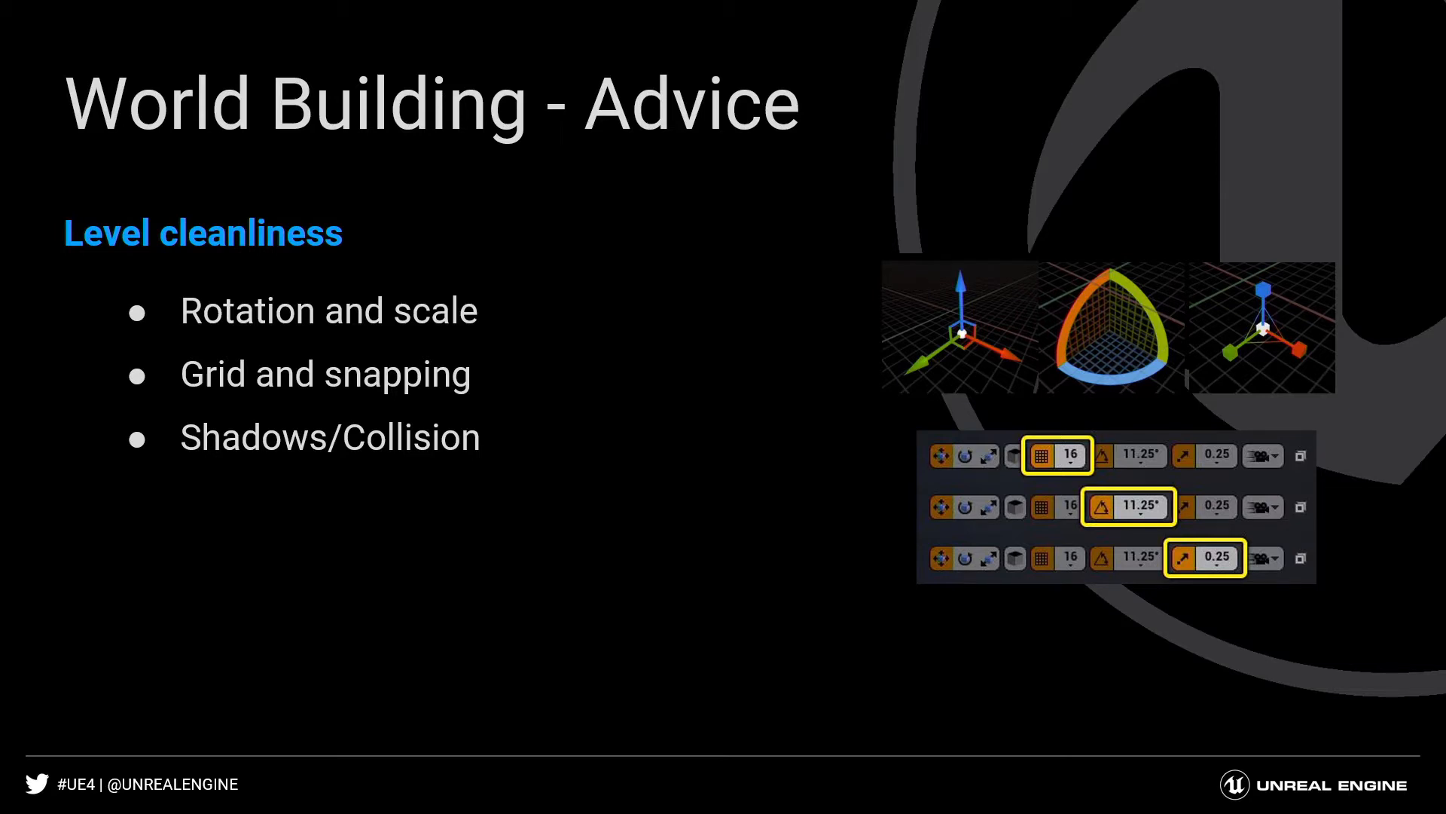
Switch from the slide show back to Unreal Editor and close the Statistics window
{"action": "key", "text": "alt+Tab"}
{"action": "left_click", "coordinate": [657, 322]}
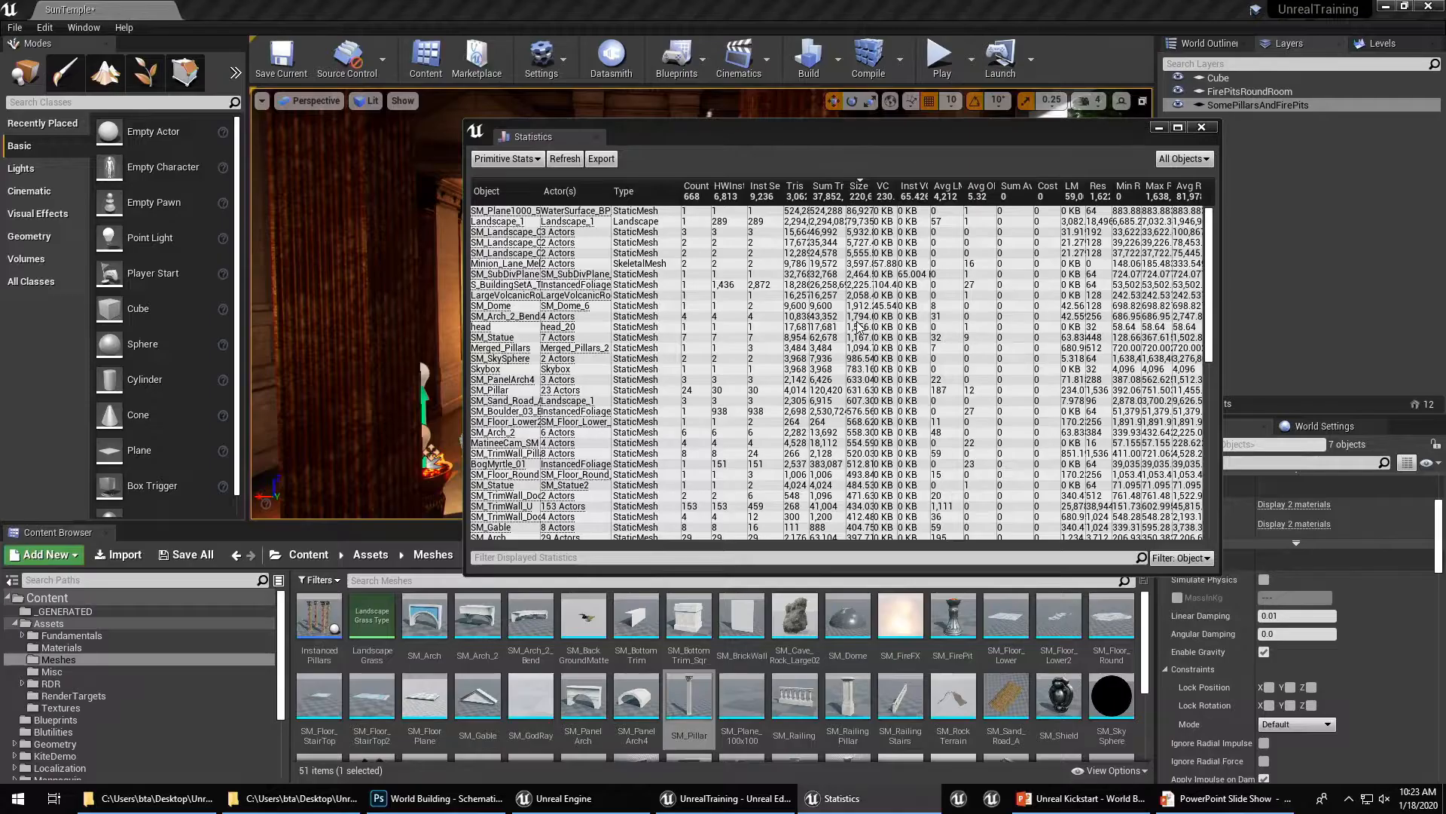
{"action": "middle_click", "coordinate": [548, 136]}
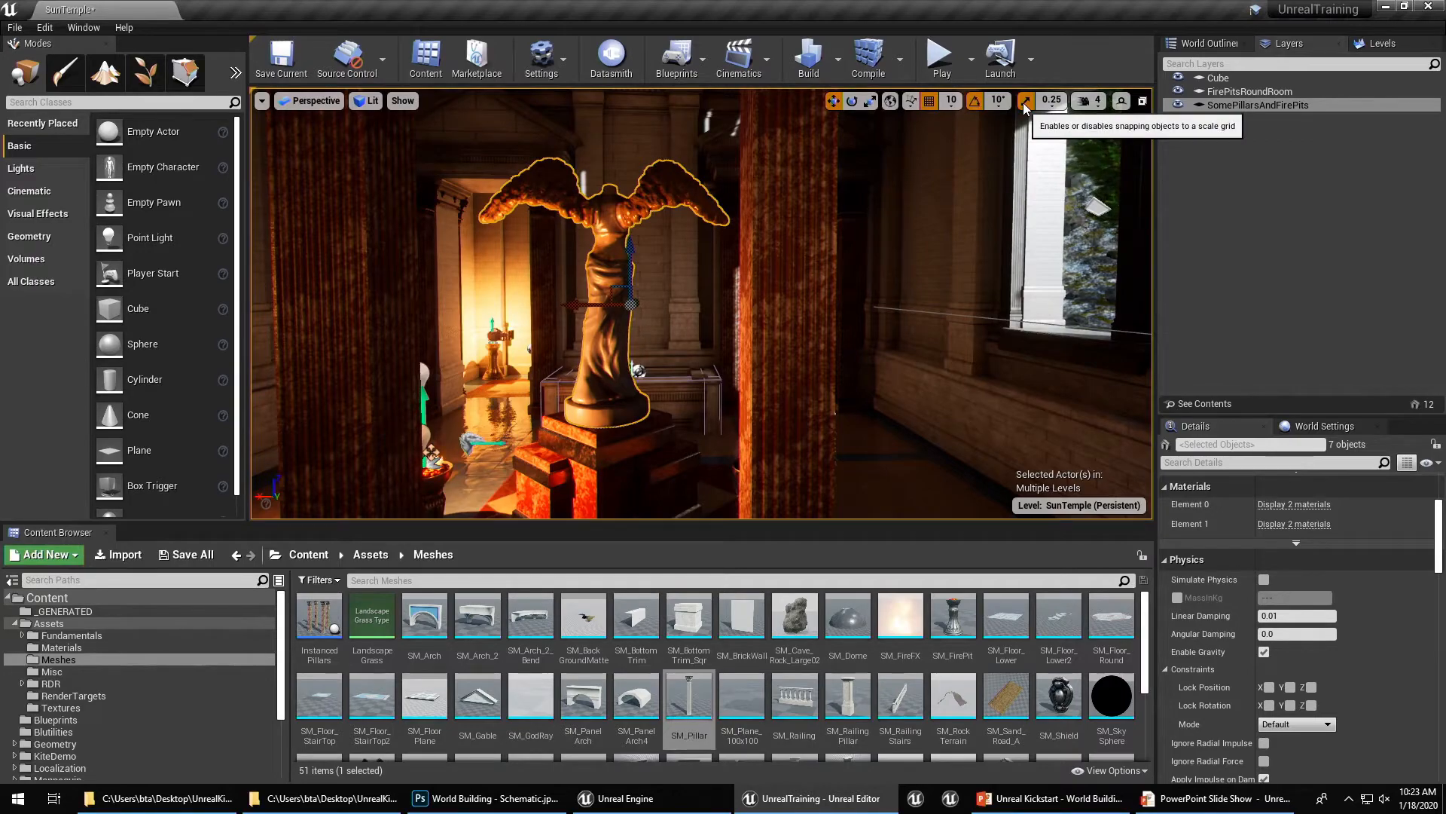
Deselect the statues and select the white trim wall column beside the fire pit in the round room
{"action": "right_click_drag", "start_coordinate": [700, 301], "coordinate": [829, 328]}
{"action": "key", "text": "Escape"}
{"action": "left_click", "coordinate": [1010, 388]}
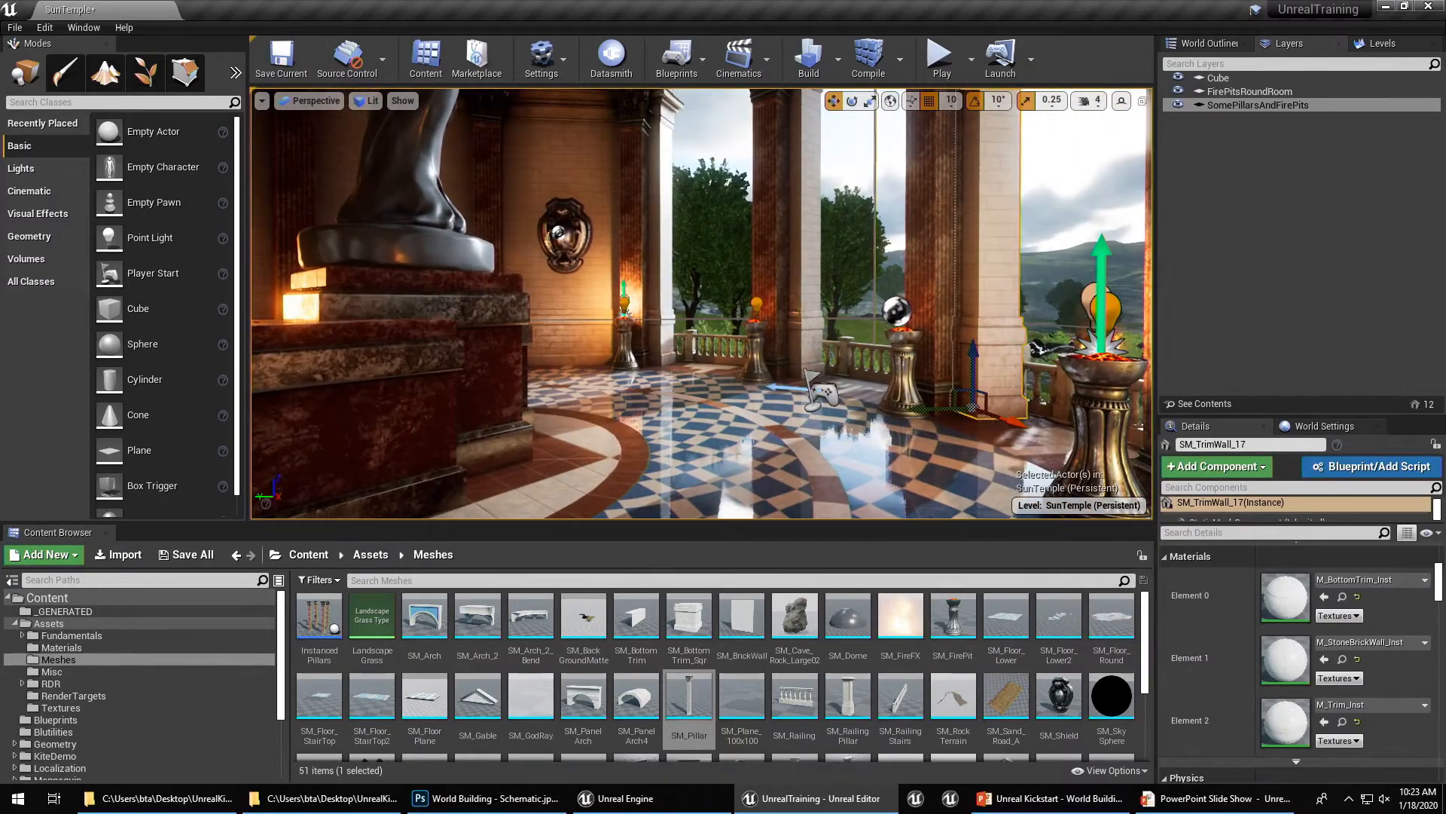
{"action": "right_click_drag", "start_coordinate": [701, 302], "coordinate": [723, 324]}
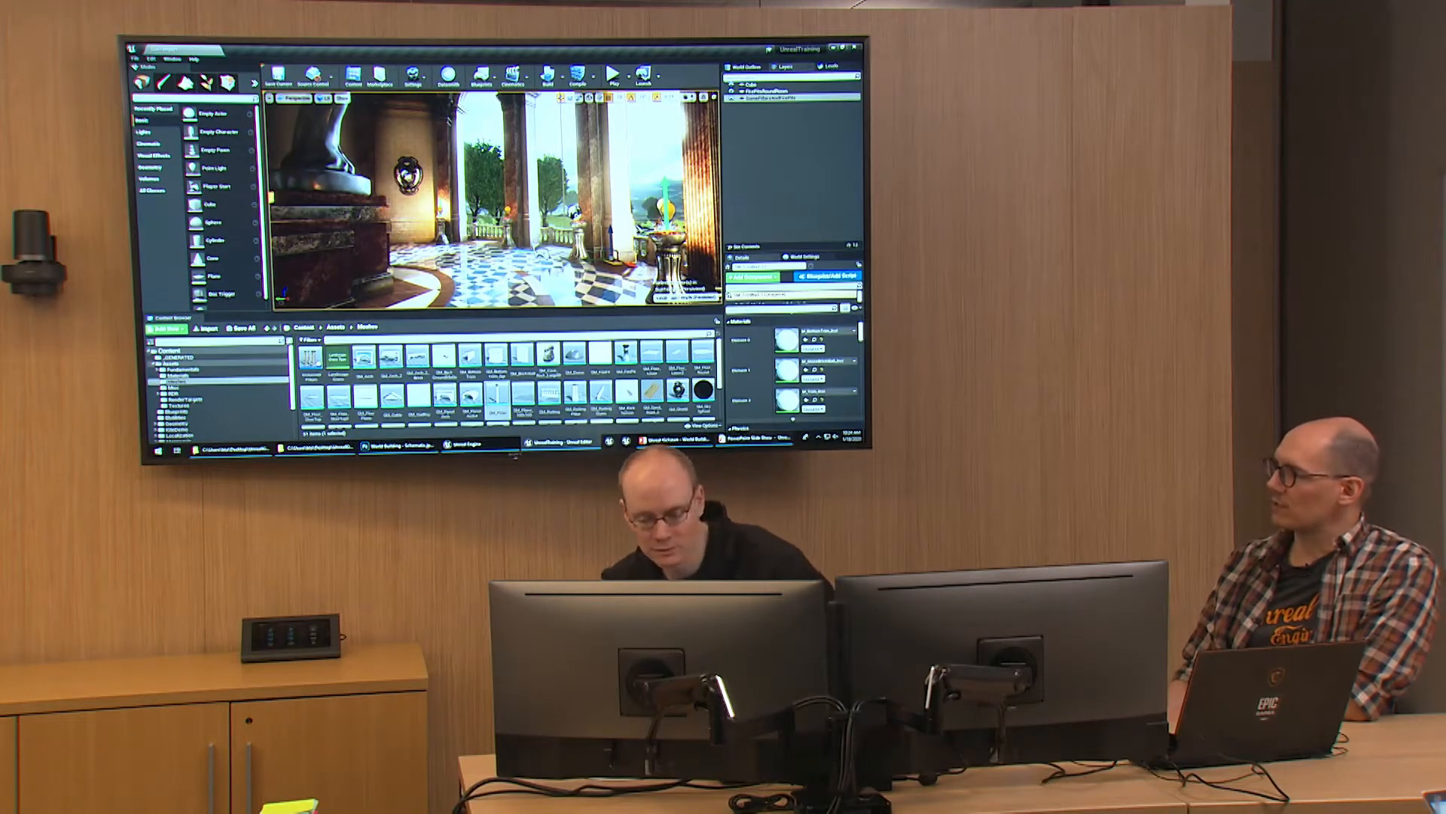
{"action": "mouse_move", "coordinate": [755, 443]}
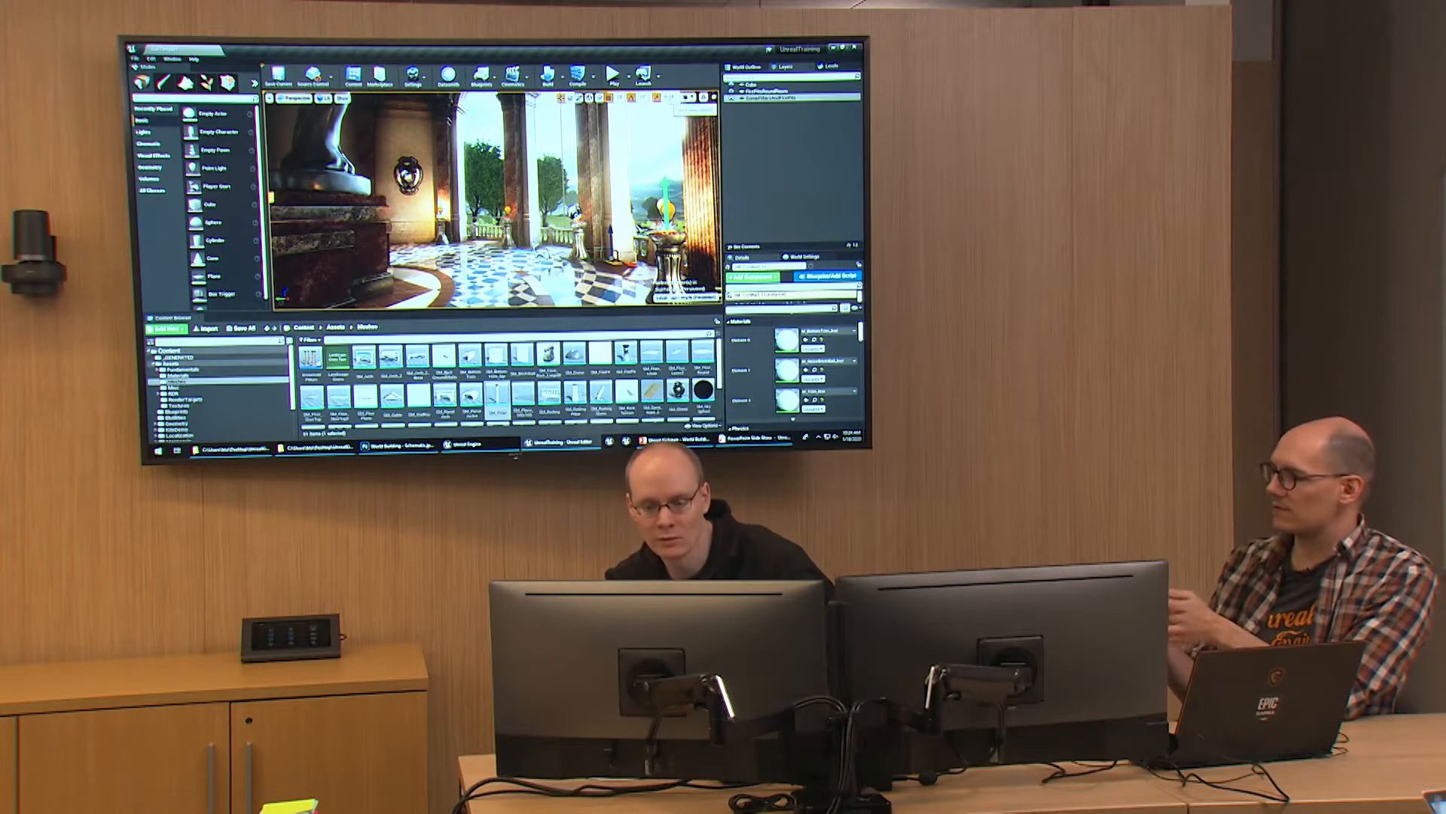
{"action": "left_click", "coordinate": [669, 97]}
{"action": "left_click", "coordinate": [669, 98]}
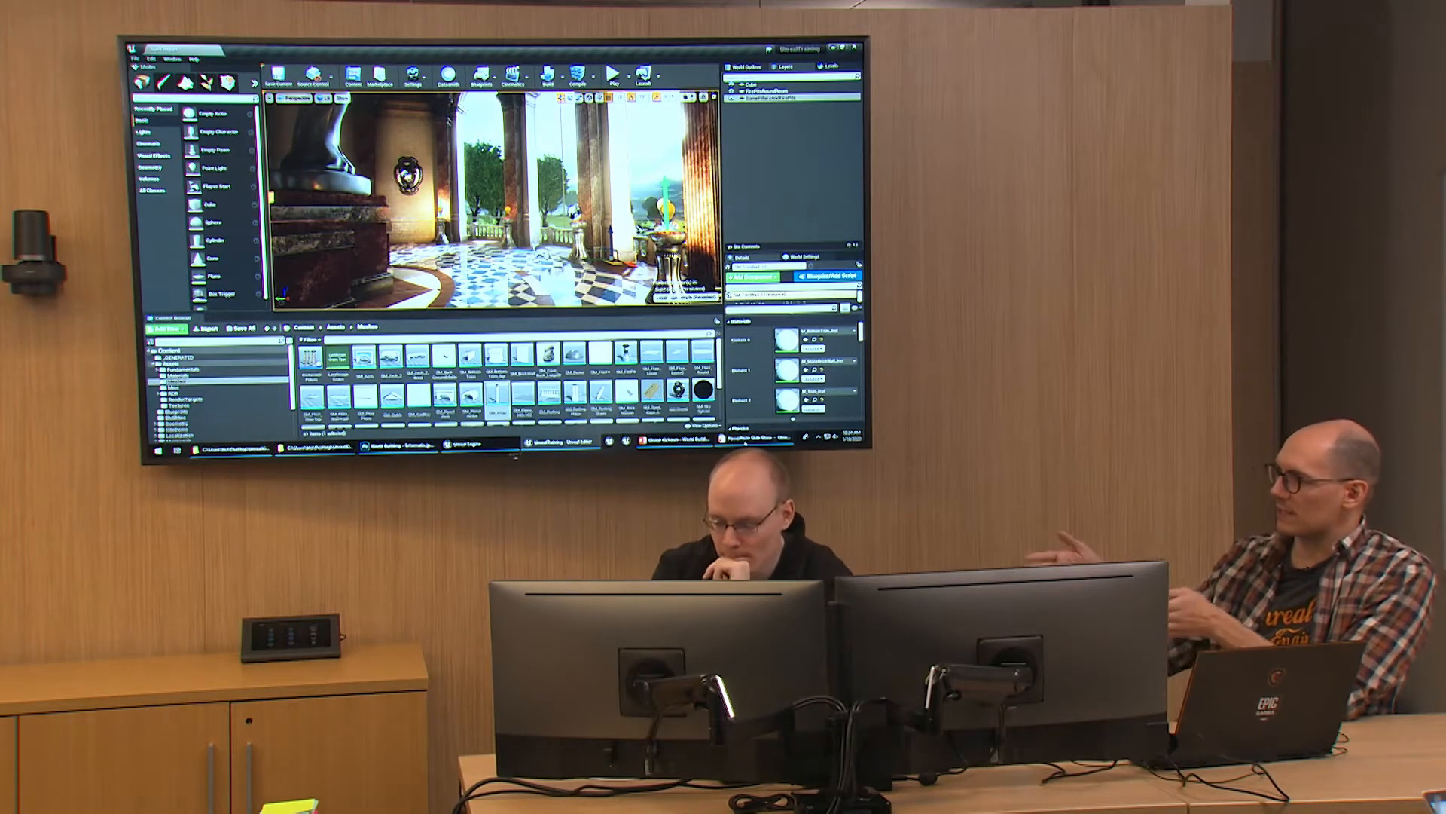
{"action": "mouse_move", "coordinate": [748, 439]}
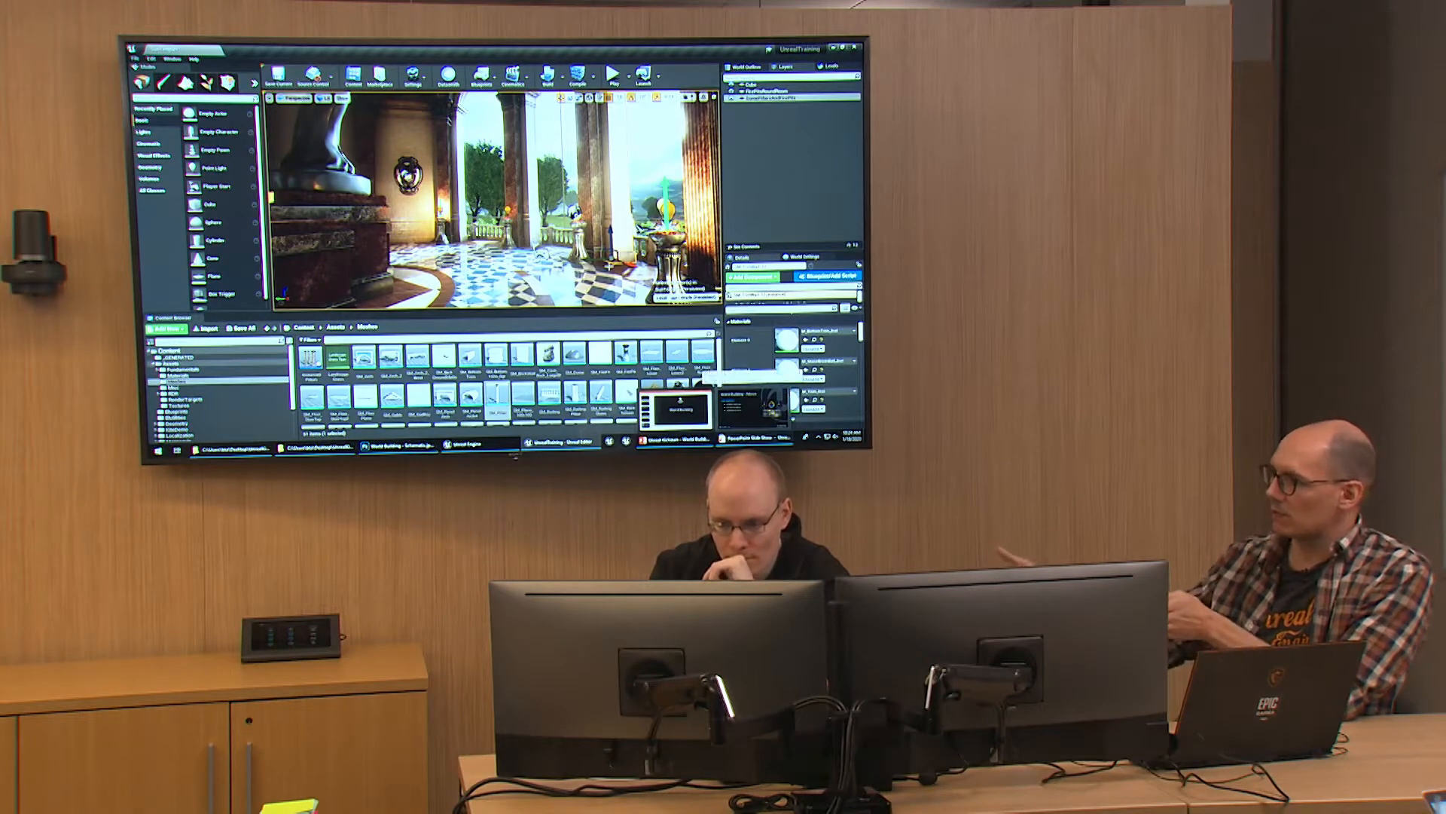
{"action": "mouse_move", "coordinate": [580, 219]}
{"action": "right_mouse_down"}
{"action": "mouse_move", "coordinate": [542, 256]}
{"action": "mouse_move", "coordinate": [559, 208]}
{"action": "right_mouse_up"}
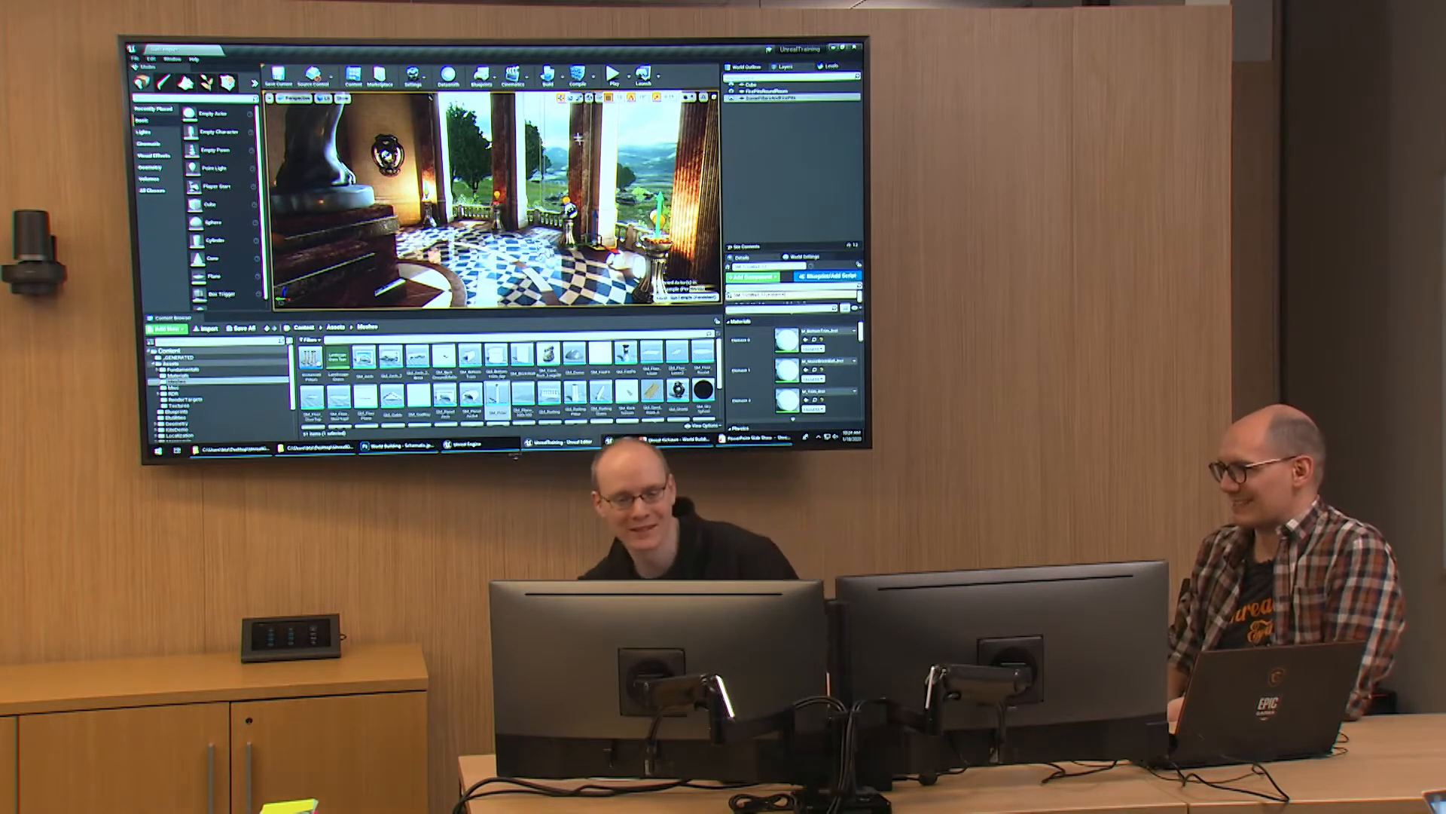
Move the selected white trim wall column between the fire pits slightly along its X axis
{"action": "right_click_drag", "start_coordinate": [559, 159], "coordinate": [559, 159]}
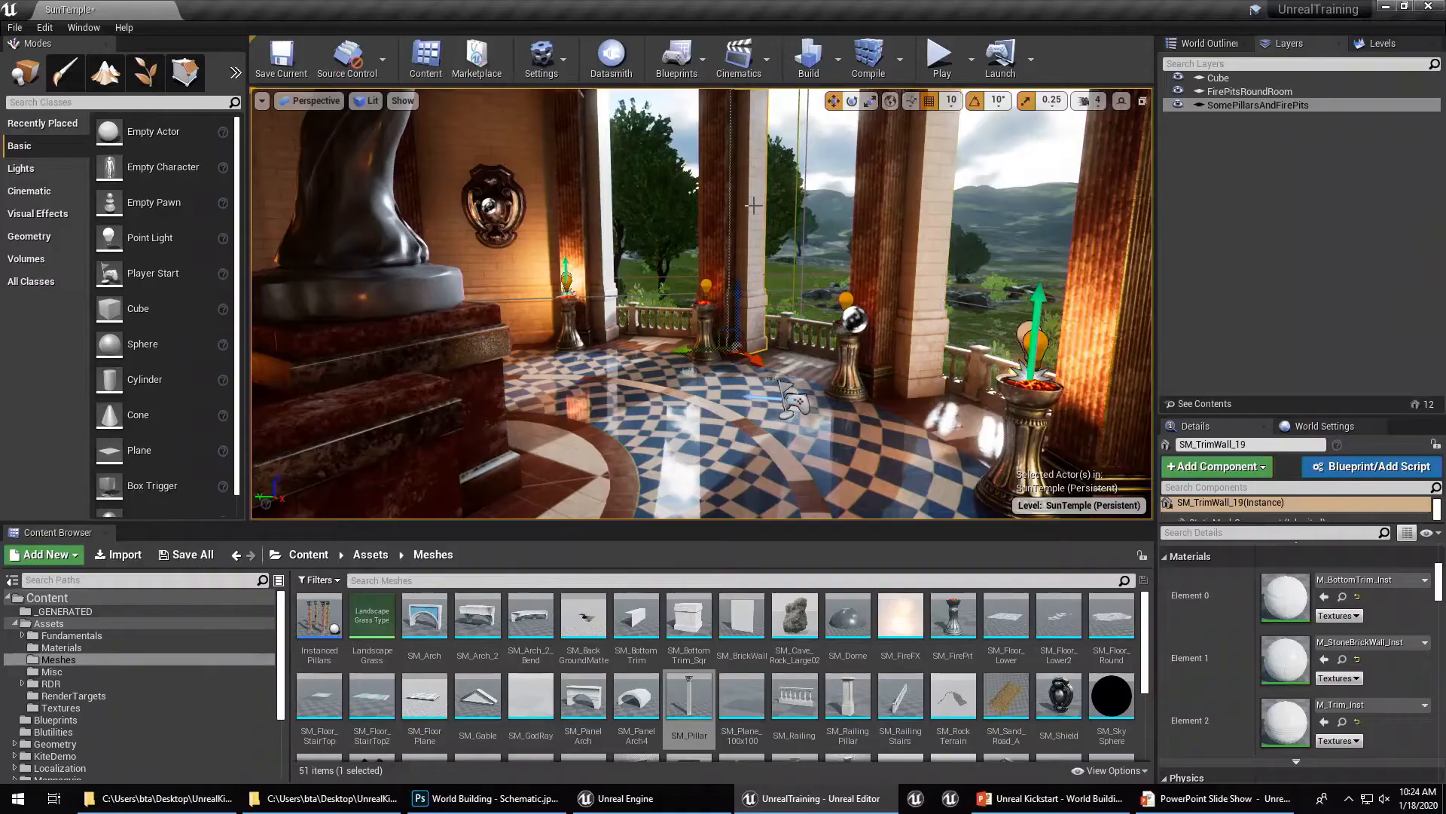
{"action": "right_click_drag", "start_coordinate": [758, 219], "coordinate": [779, 228]}
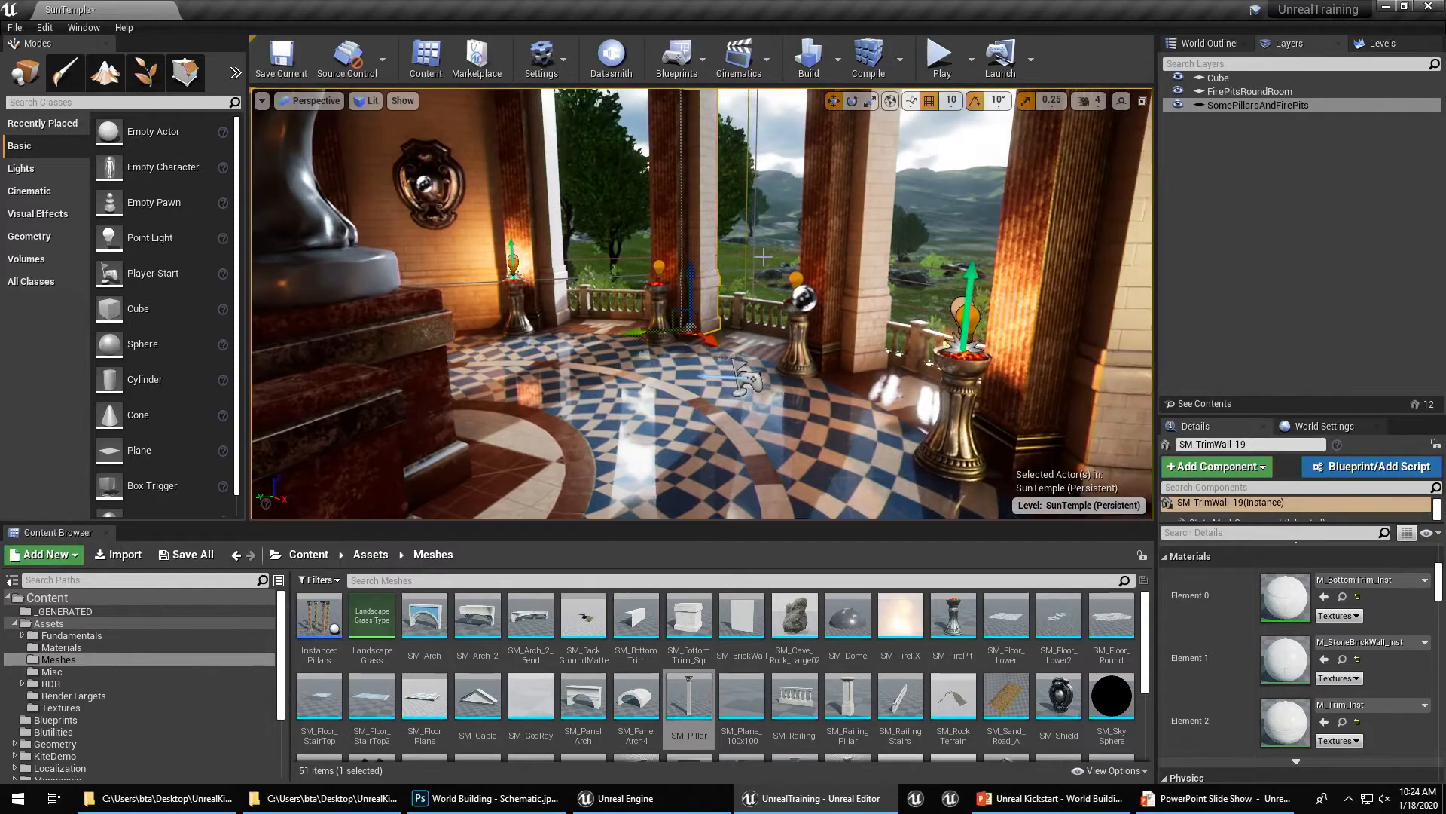
{"action": "mouse_move", "coordinate": [775, 330]}
{"action": "right_mouse_down"}
{"action": "mouse_move", "coordinate": [767, 365]}
{"action": "mouse_move", "coordinate": [792, 340]}
{"action": "right_mouse_up"}
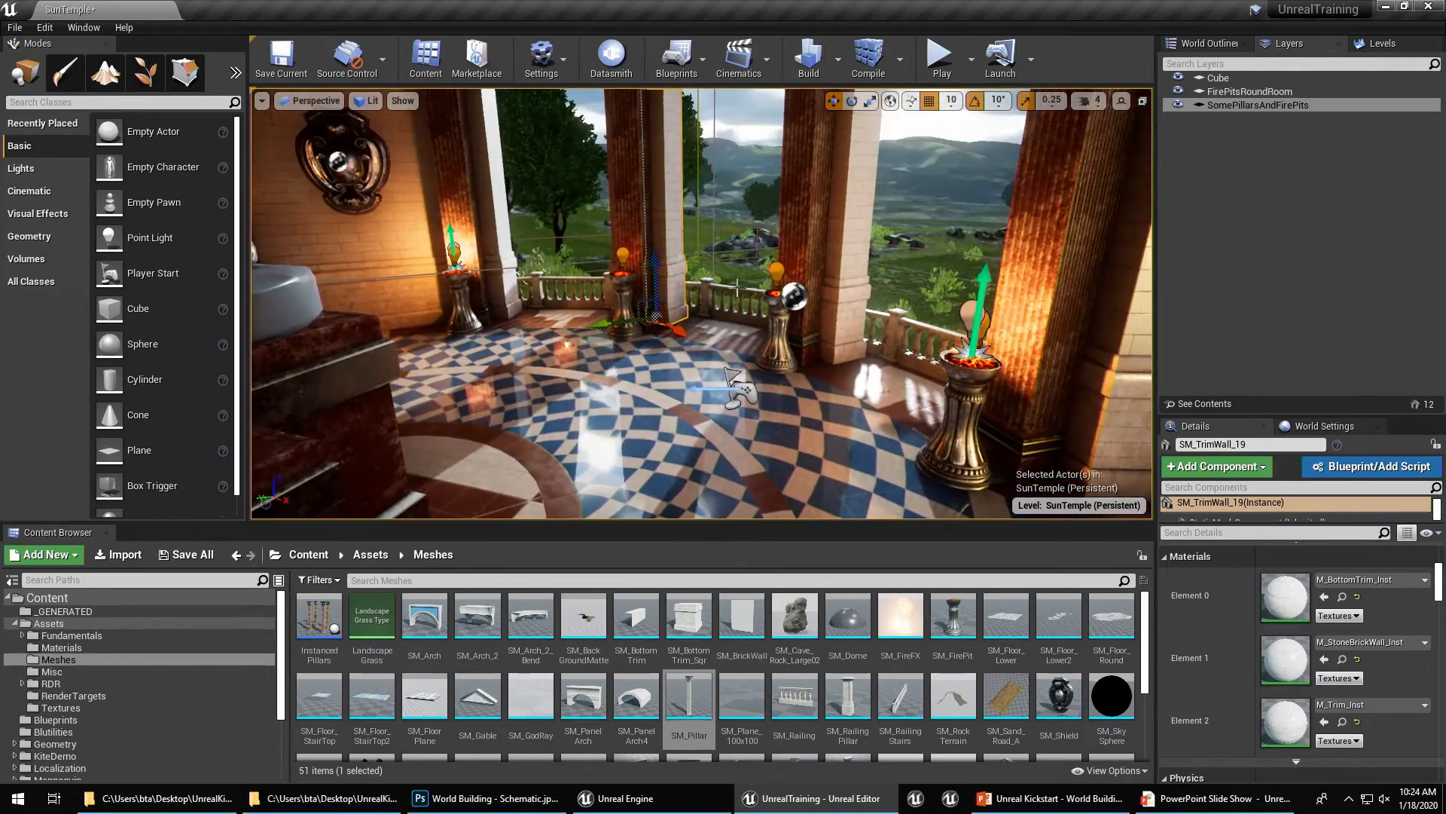
{"action": "left_click_drag", "start_coordinate": [680, 331], "coordinate": [591, 323]}
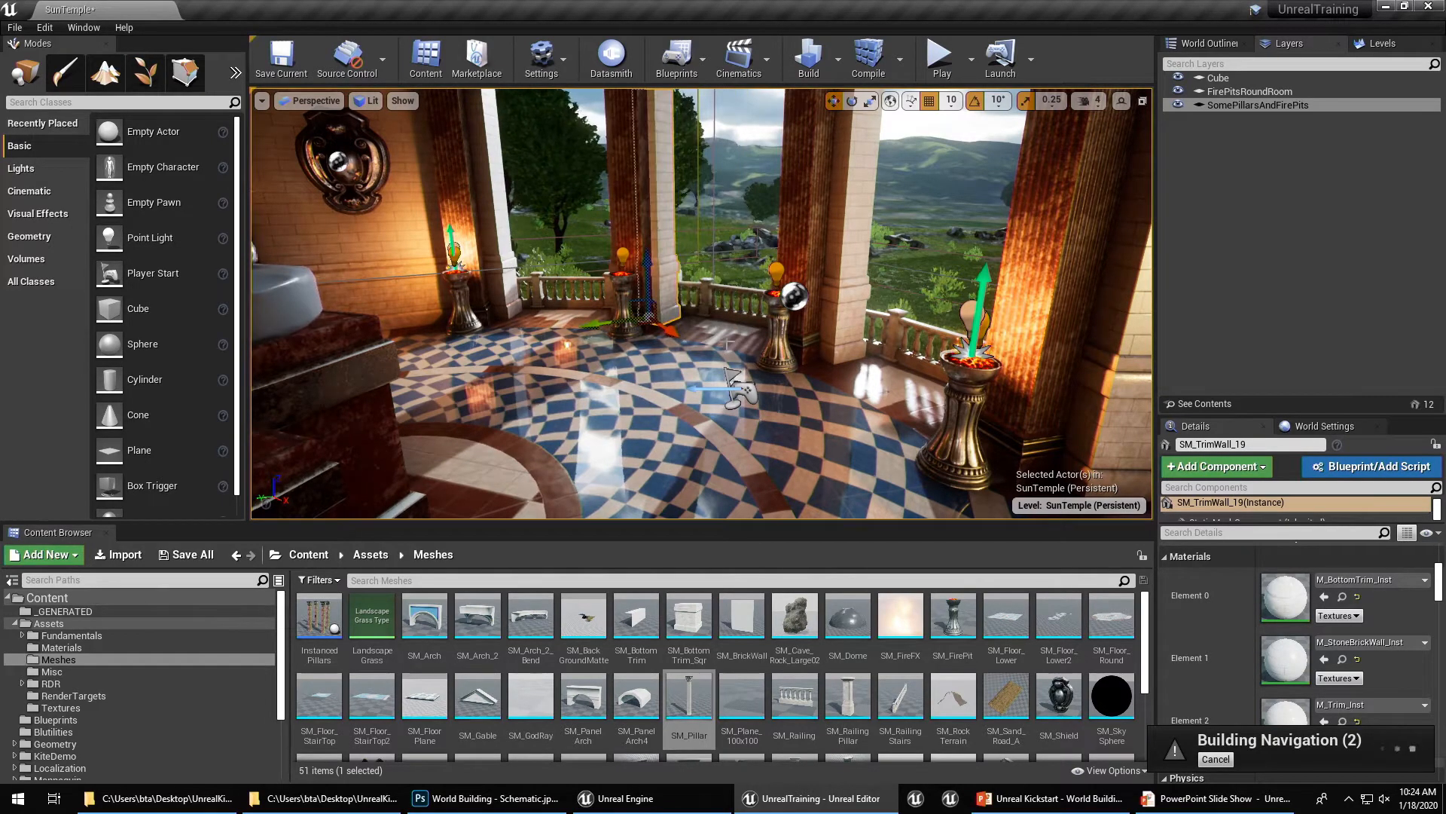
Add the neighbouring trim wall, the red pillars and the shield wall to the selection and nudge the group slightly
{"action": "right_click_drag", "start_coordinate": [757, 322], "coordinate": [767, 324]}
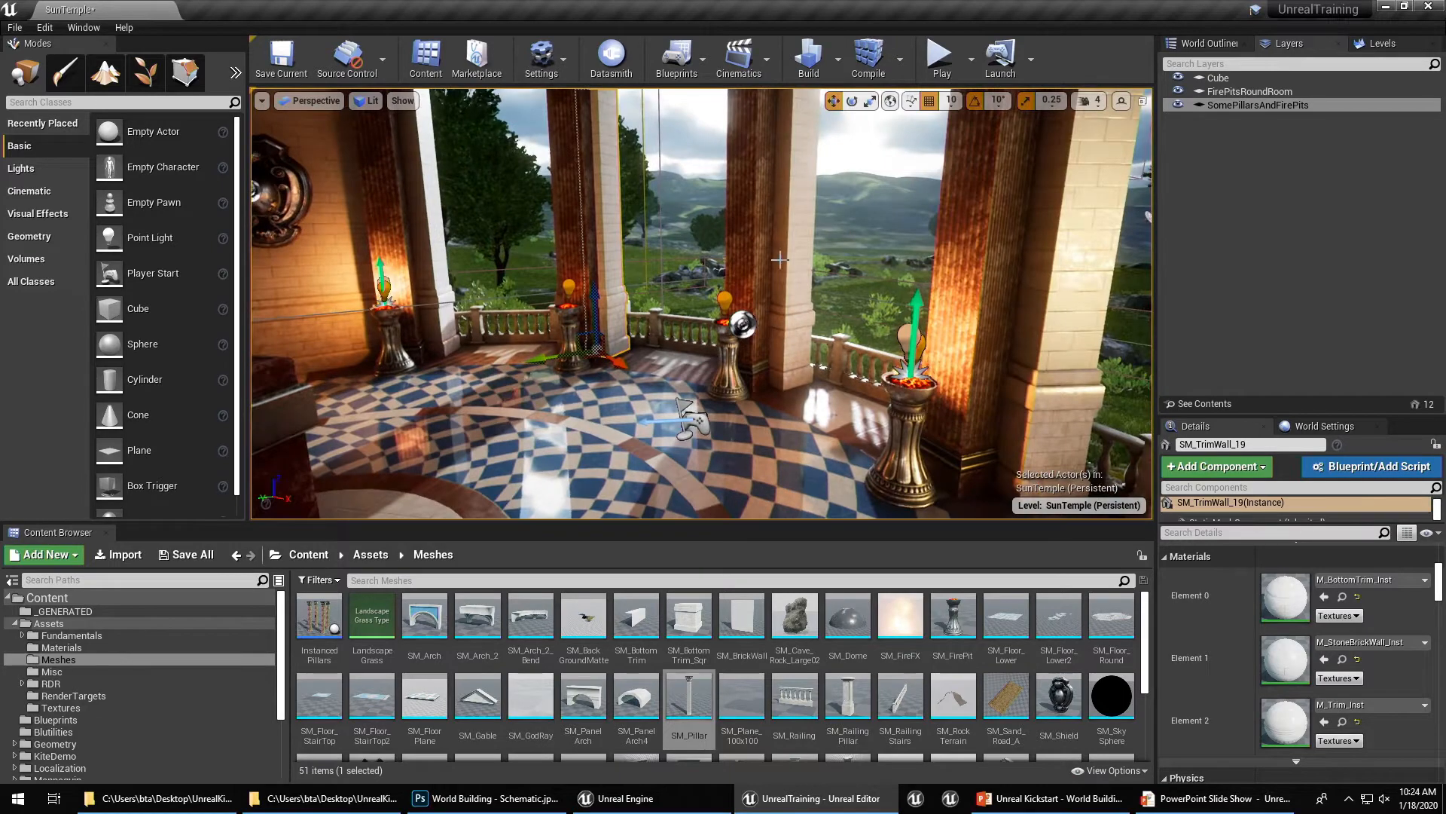
{"action": "left_click", "coordinate": [781, 239], "text": "ctrl"}
{"action": "left_click", "coordinate": [758, 214], "text": "ctrl"}
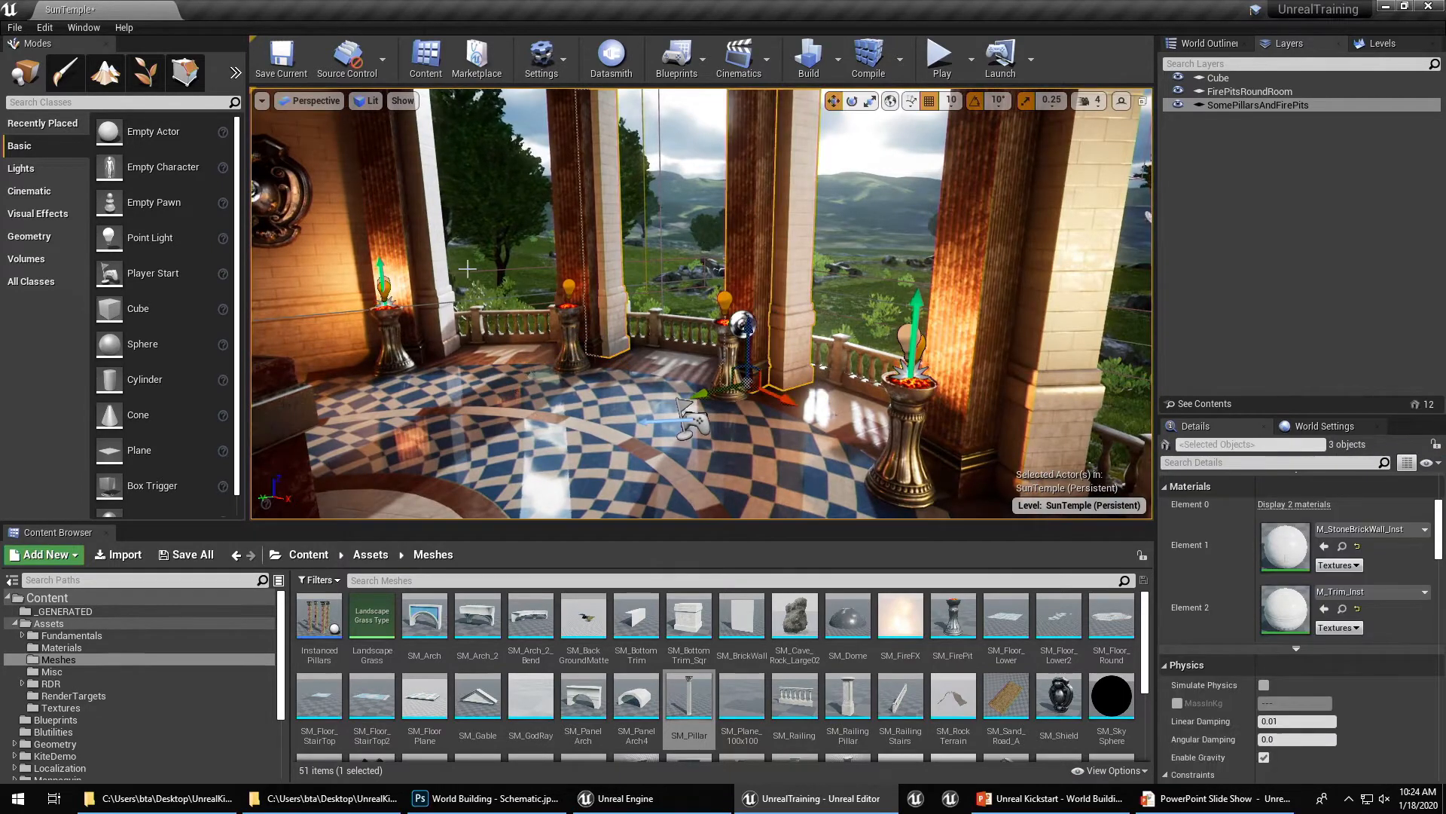
{"action": "left_click", "coordinate": [408, 235], "text": "ctrl"}
{"action": "right_click_drag", "start_coordinate": [524, 227], "coordinate": [475, 241]}
{"action": "left_click", "coordinate": [479, 188], "text": "ctrl"}
{"action": "left_click", "coordinate": [429, 209], "text": "ctrl"}
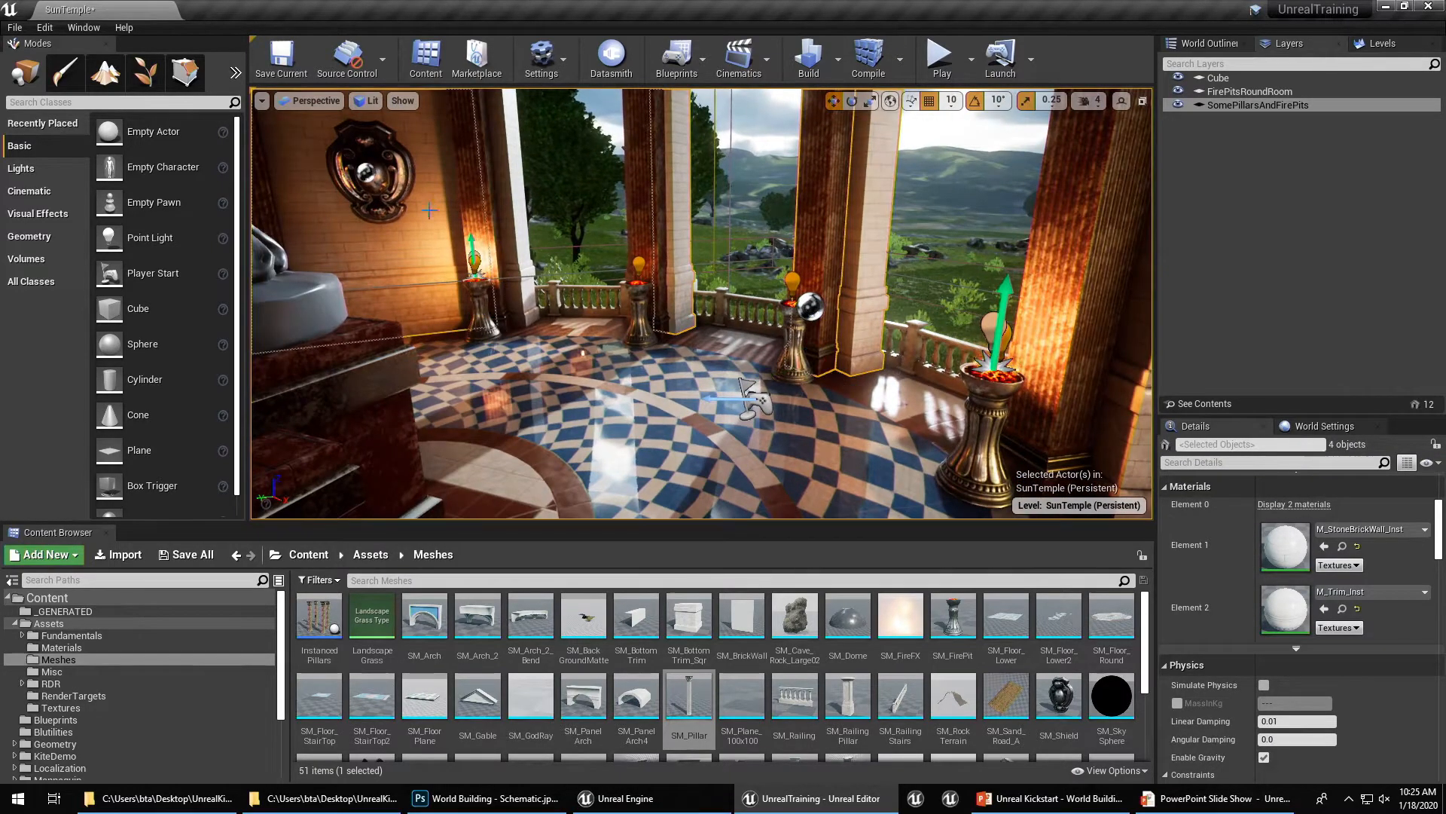
{"action": "left_click_drag", "start_coordinate": [429, 209], "coordinate": [490, 212], "text": "ctrl"}
{"action": "left_click", "coordinate": [643, 210], "text": "ctrl"}
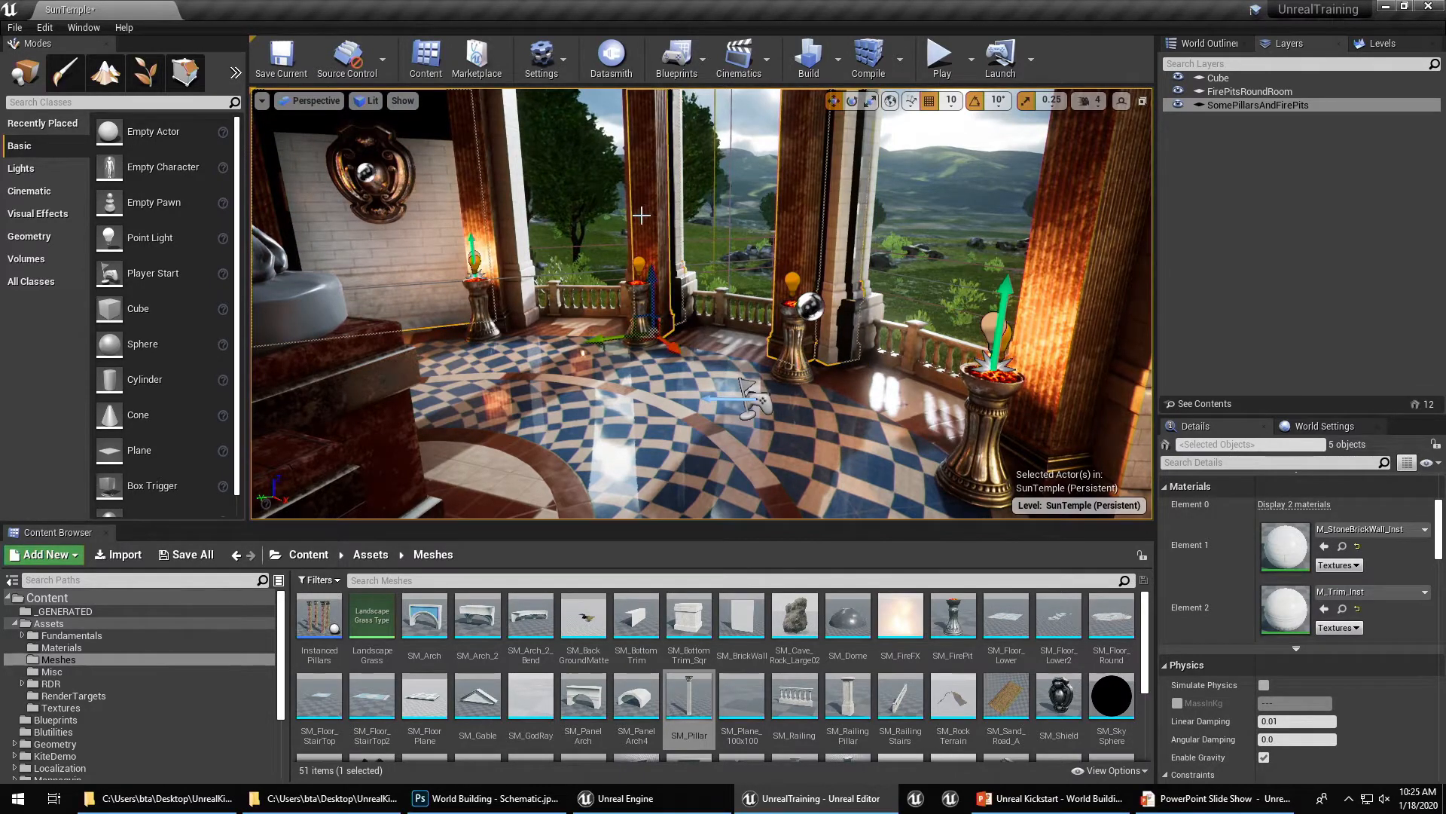
Raise the translation grid snap size step by step to 10,000 with the pillar selected
{"action": "right_click_drag", "start_coordinate": [736, 322], "coordinate": [739, 324]}
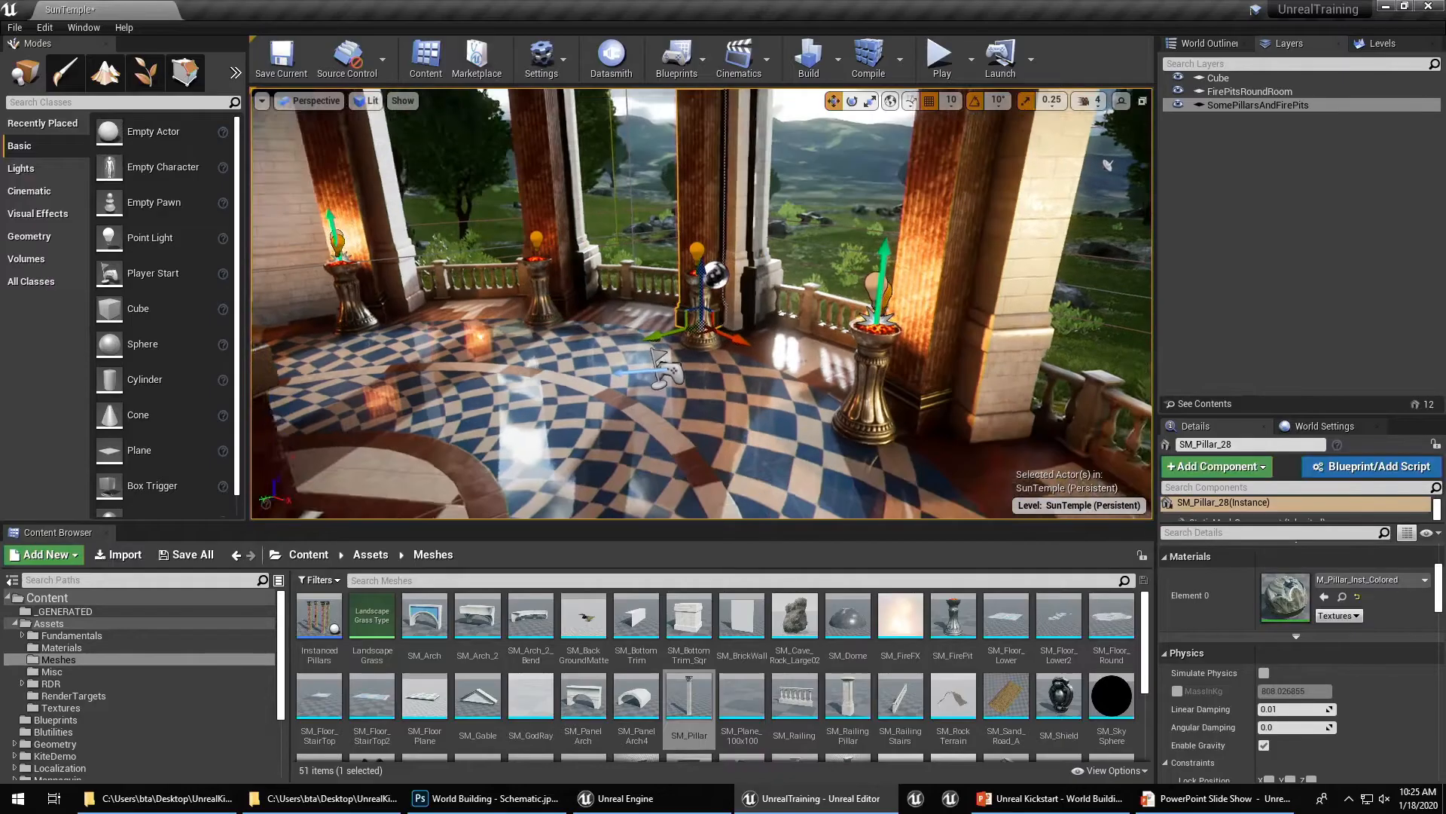
{"action": "right_click_drag", "start_coordinate": [754, 273], "coordinate": [777, 280]}
{"action": "key", "text": "bracketright"}
{"action": "key", "text": "bracketright"}
{"action": "key", "text": "bracketright"}
{"action": "key", "text": "bracketright"}
{"action": "key", "text": "bracketright"}
{"action": "key", "text": "bracketright"}
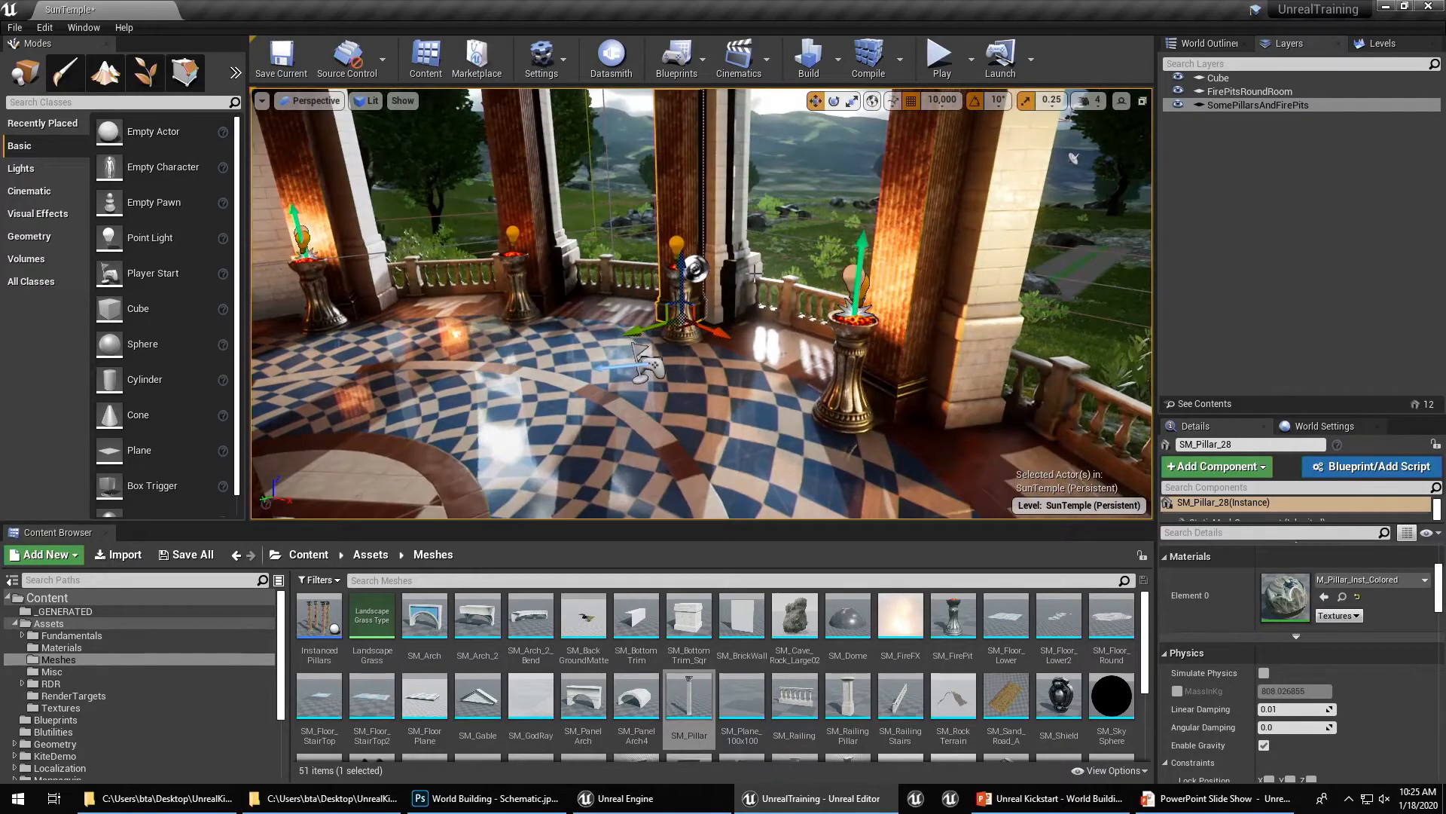
Lower the translation grid snap size to 500, vary it further, and bring it back up to 10,000
{"action": "key", "text": "bracketleft"}
{"action": "key", "text": "bracketleft"}
{"action": "key", "text": "bracketleft"}
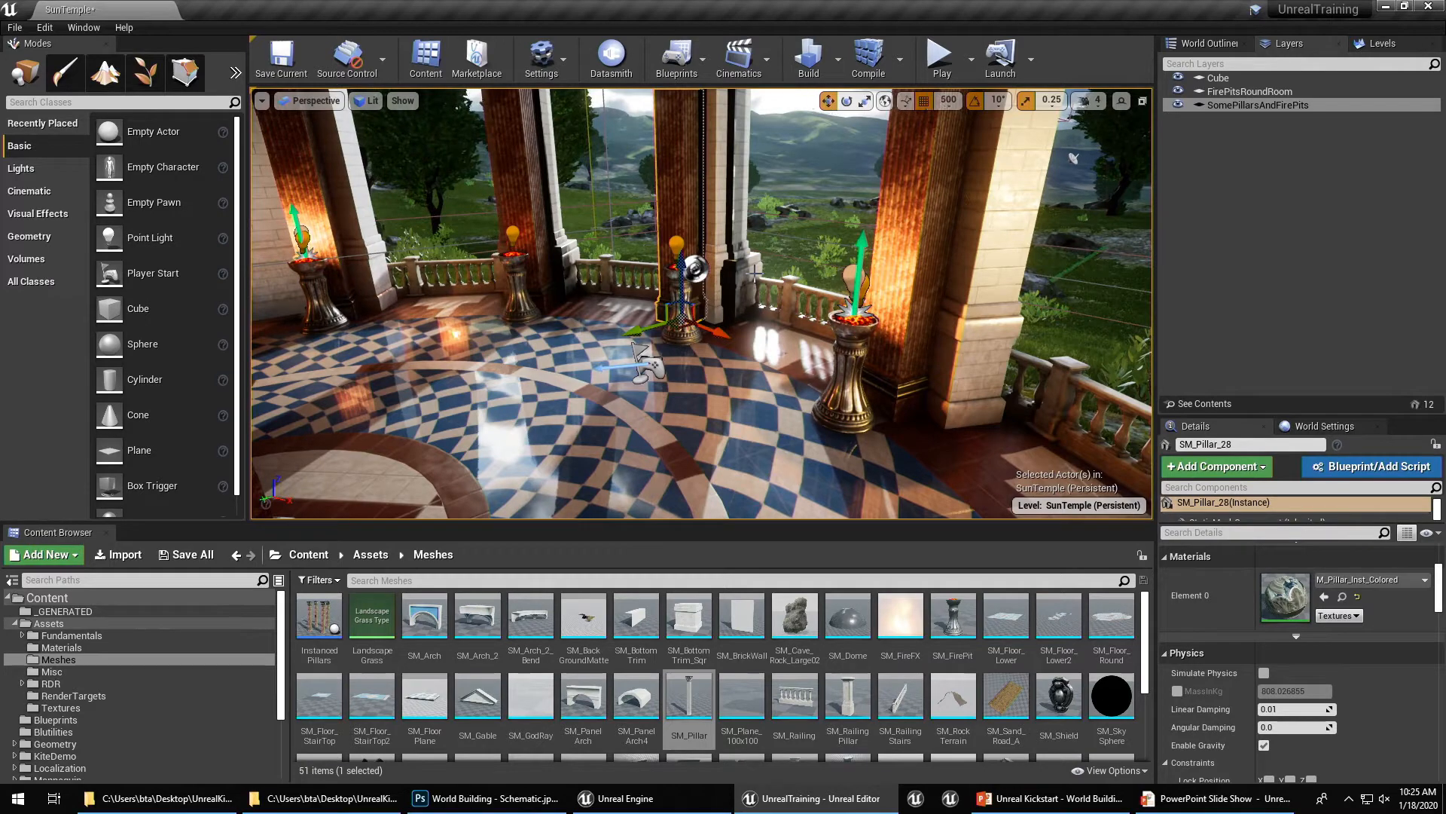
{"action": "key", "text": "bracketright"}
{"action": "key", "text": "bracketright"}
{"action": "key", "text": "bracketright"}
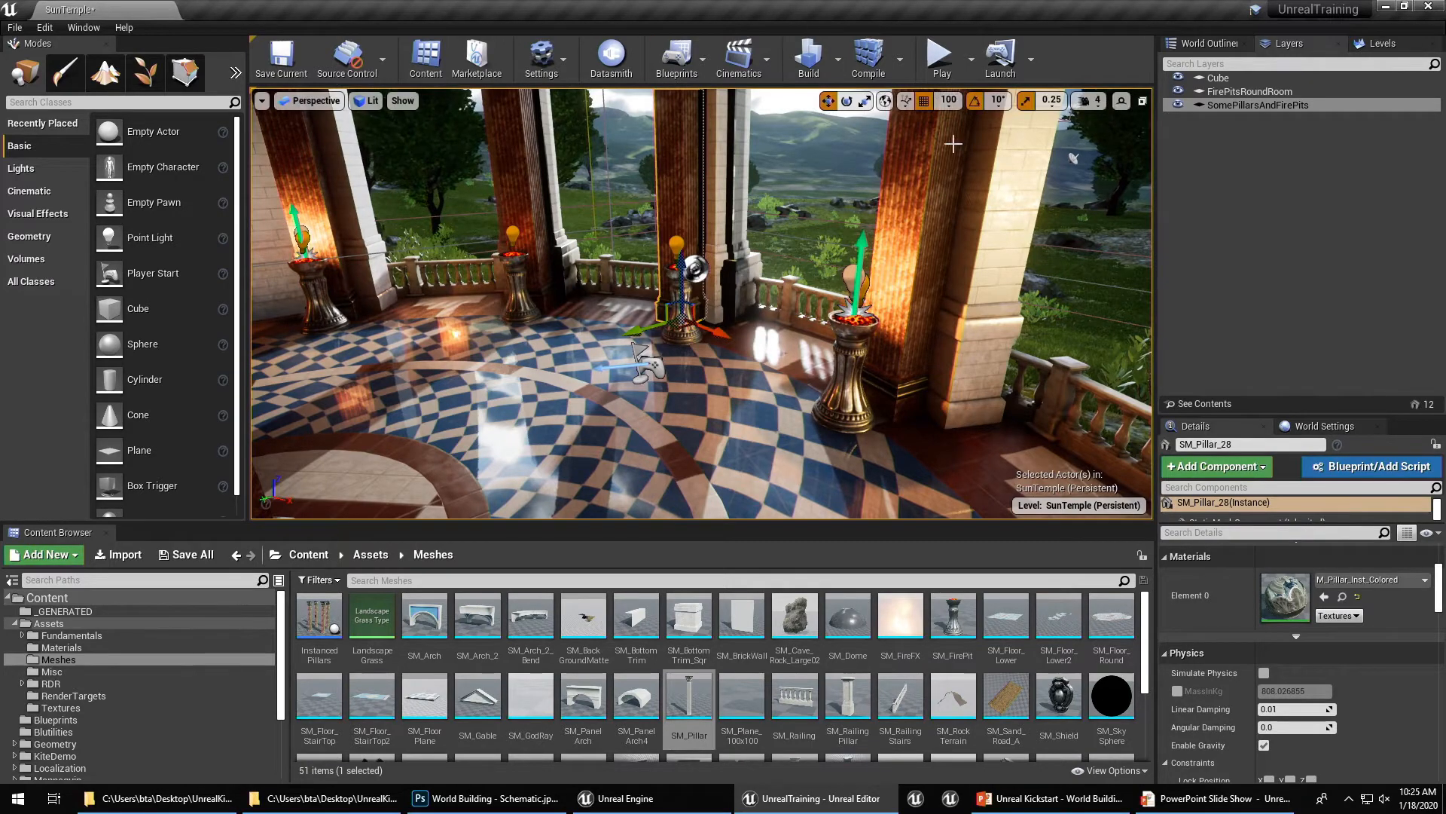
{"action": "key", "text": "bracketright"}
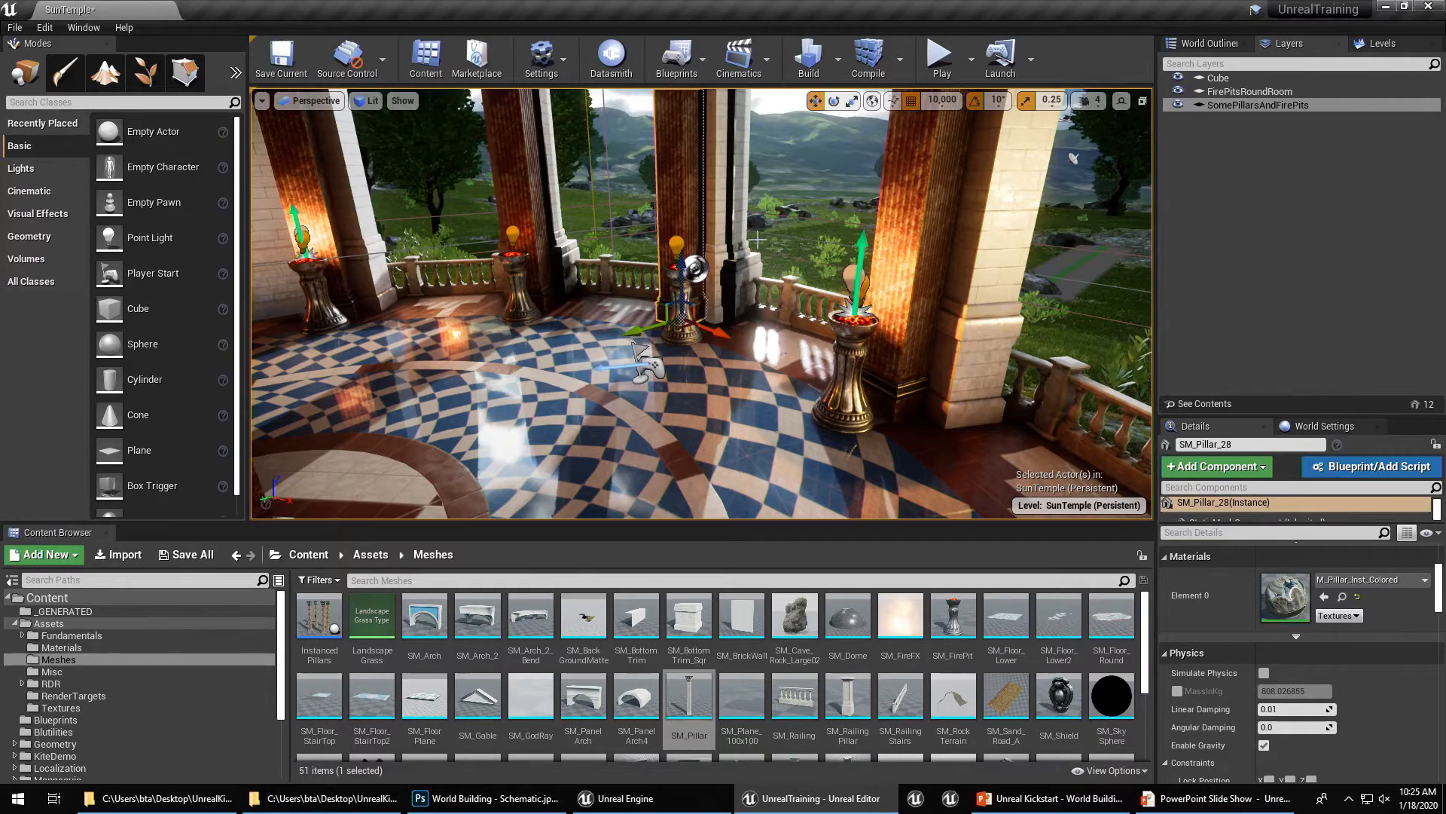
Add the pillar behind the nearest fire pit to the selection and lower the translation grid snap size to 10
{"action": "left_click", "coordinate": [911, 202], "text": "ctrl"}
{"action": "key", "text": "bracketleft"}
{"action": "key", "text": "bracketleft"}
{"action": "key", "text": "bracketleft"}
{"action": "key", "text": "bracketleft"}
{"action": "key", "text": "bracketleft"}
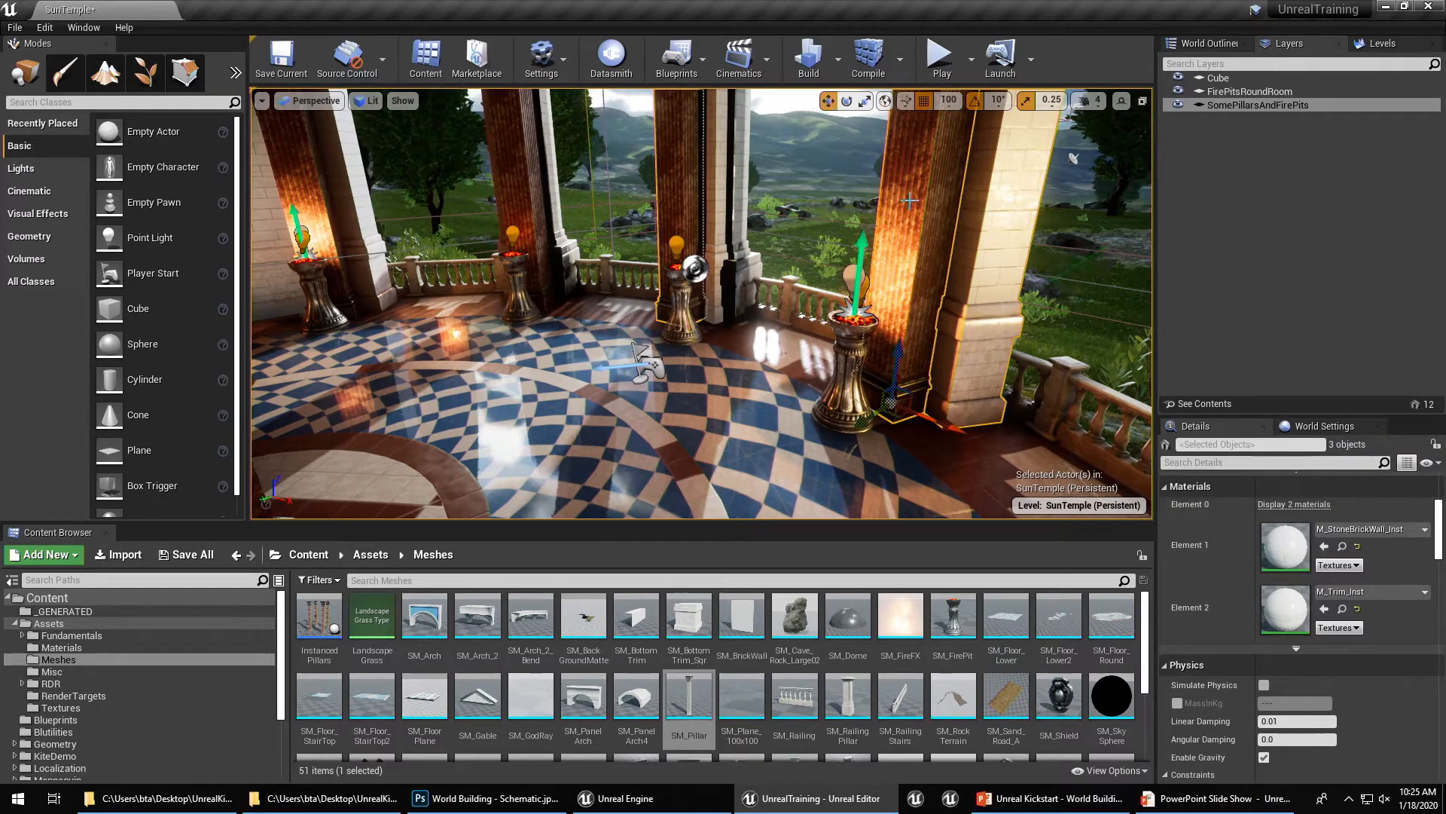
Switch to the PowerPoint slide show and advance from the Level cleanliness slide to the Landscapes slide
{"action": "key", "text": "alt+Tab"}
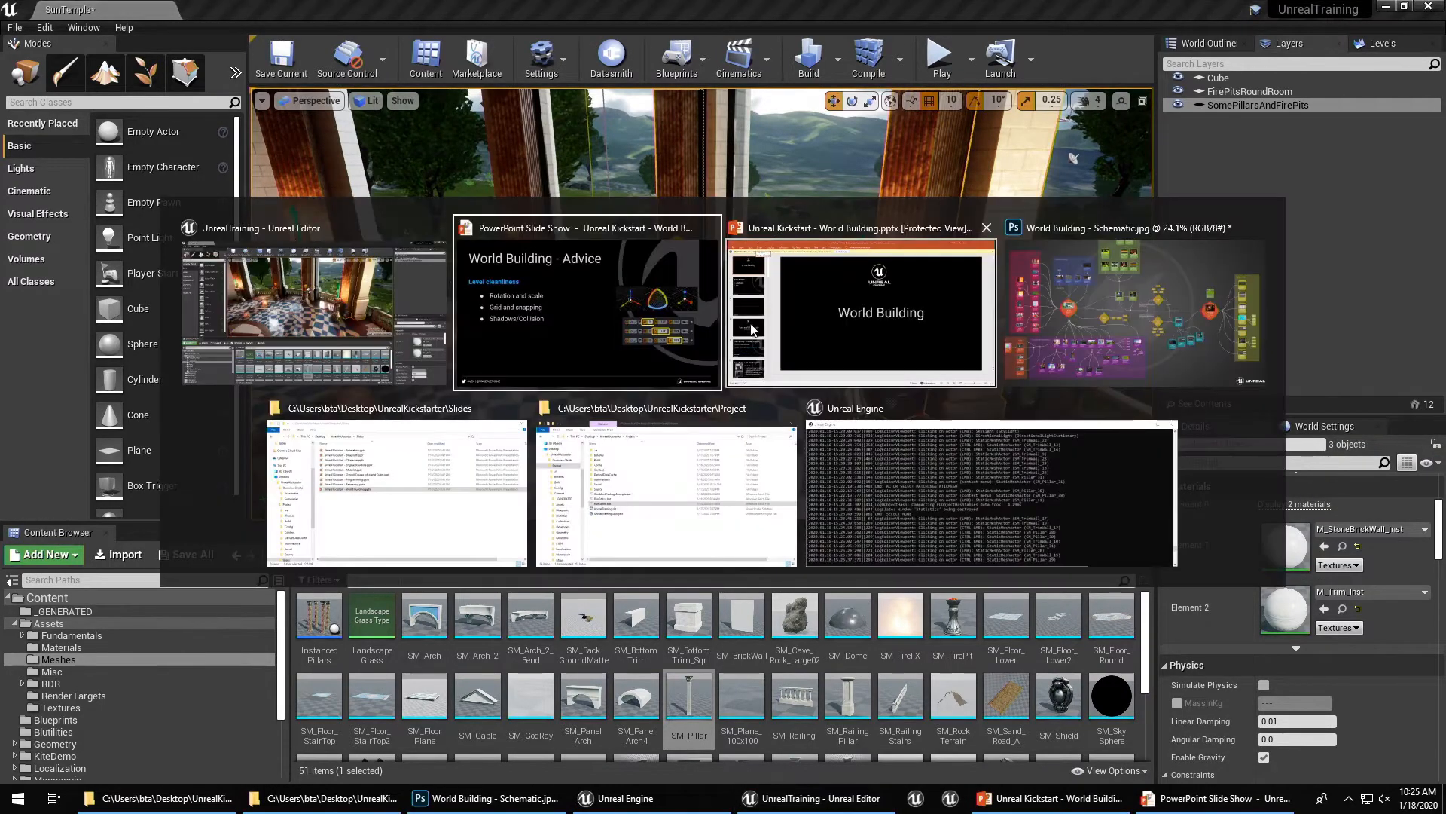
{"action": "left_click", "coordinate": [651, 337]}
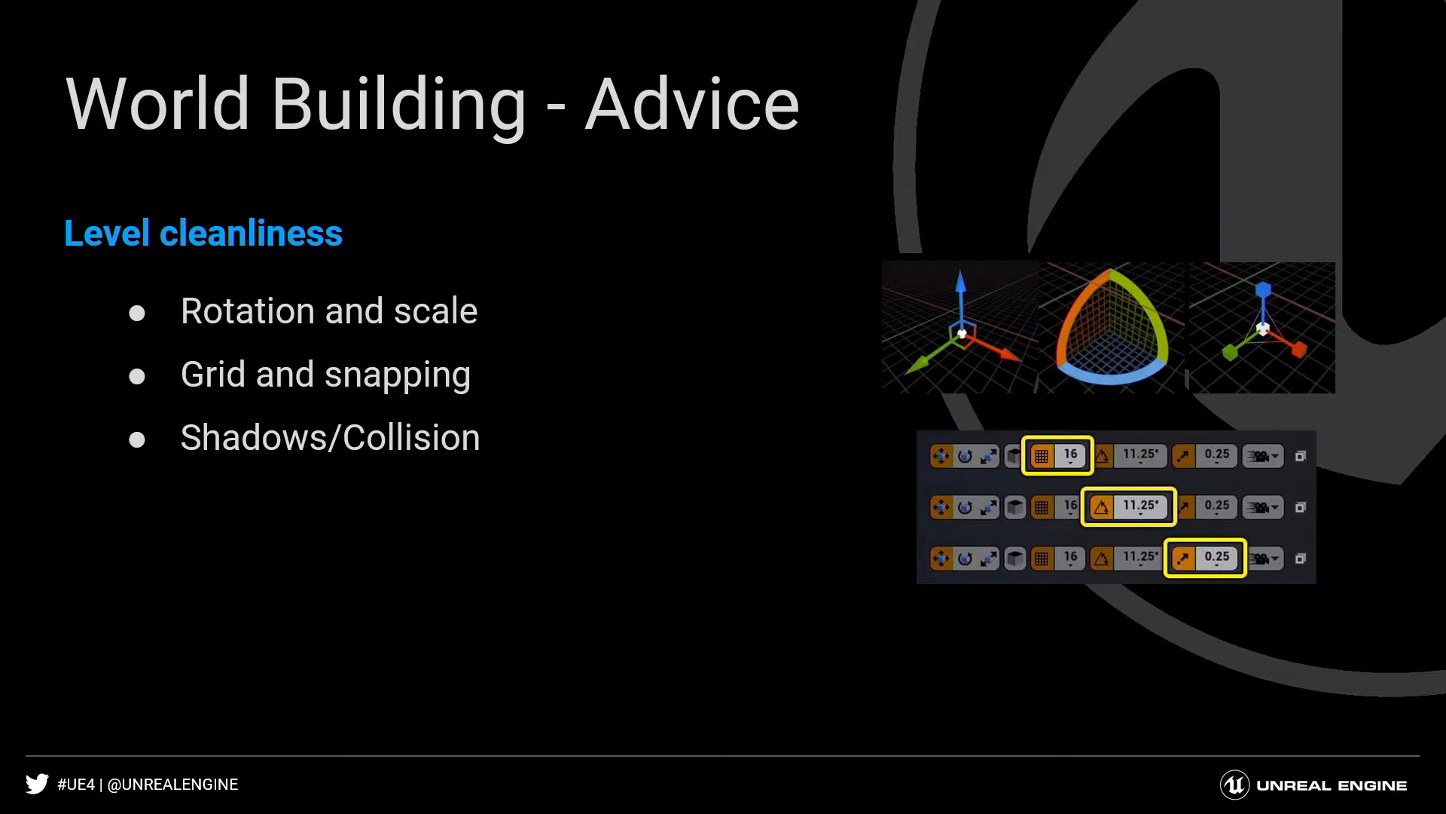
{"action": "key", "text": "Right"}
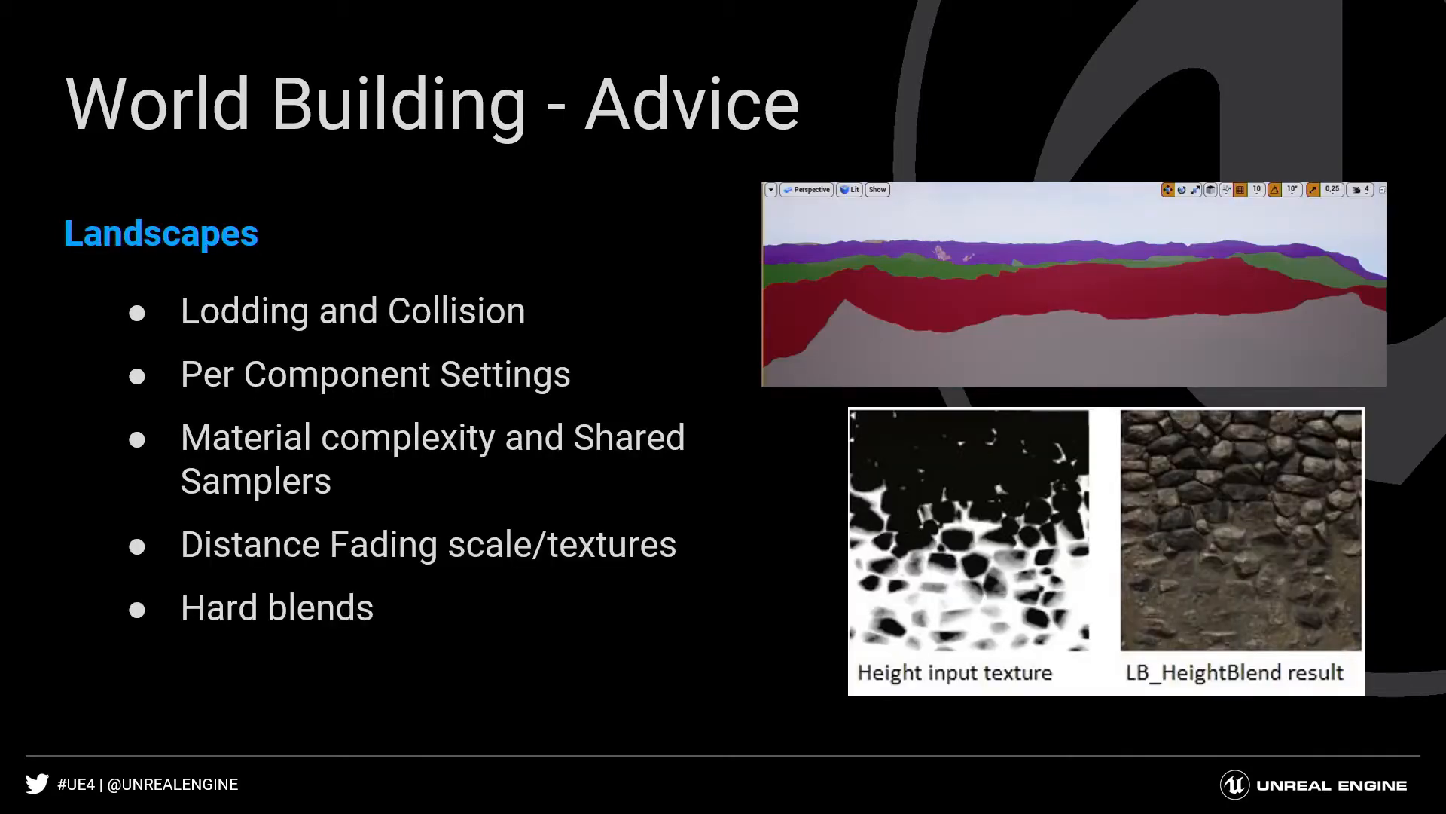
Switch back to Unreal Editor, select the landscape outside the temple, and display the viewport in wireframe mode
{"action": "key", "text": "alt+Tab"}
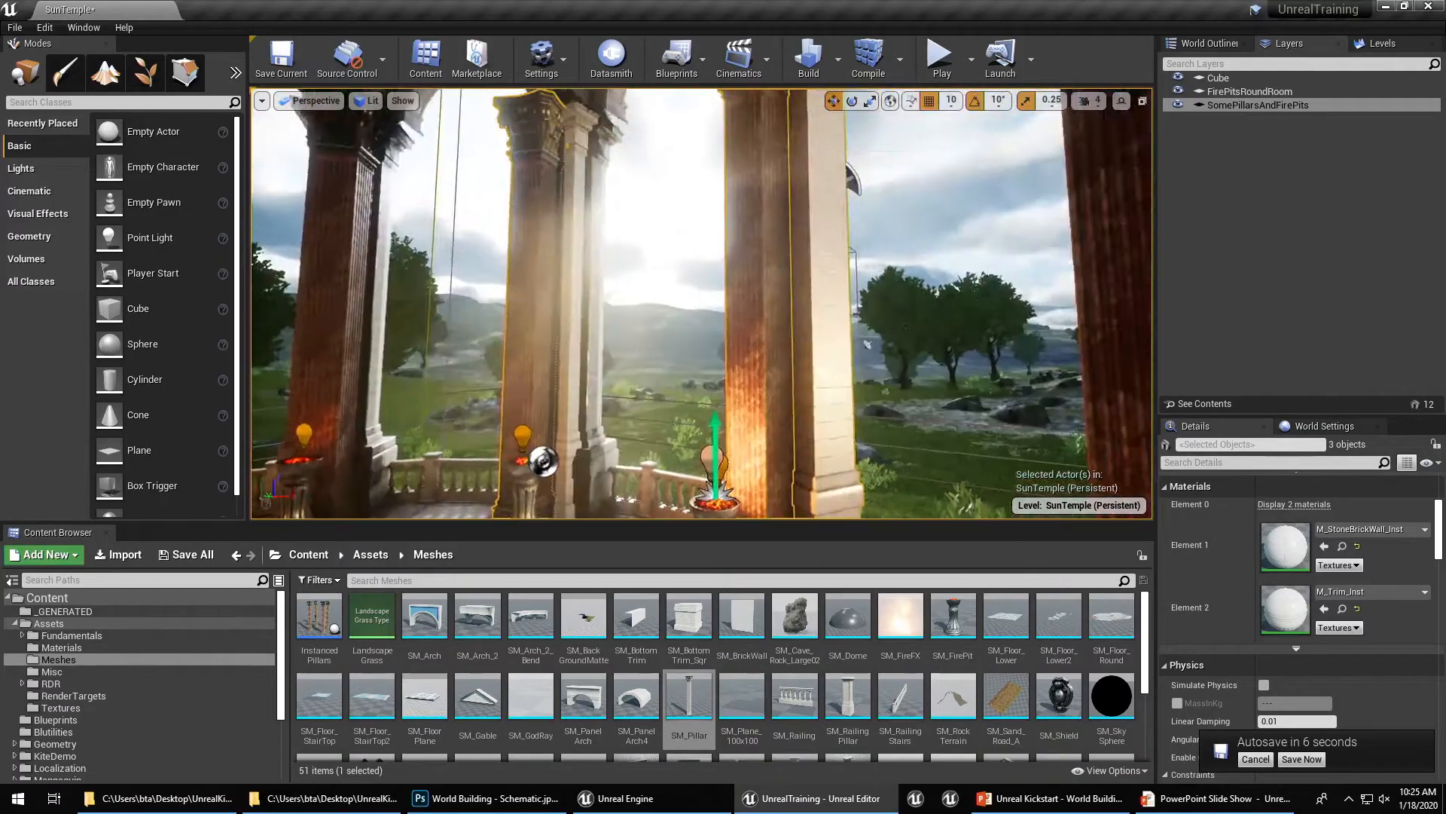
{"action": "mouse_move", "coordinate": [752, 354]}
{"action": "right_mouse_down"}
{"action": "mouse_move", "coordinate": [752, 429]}
{"action": "mouse_move", "coordinate": [752, 354]}
{"action": "right_mouse_up"}
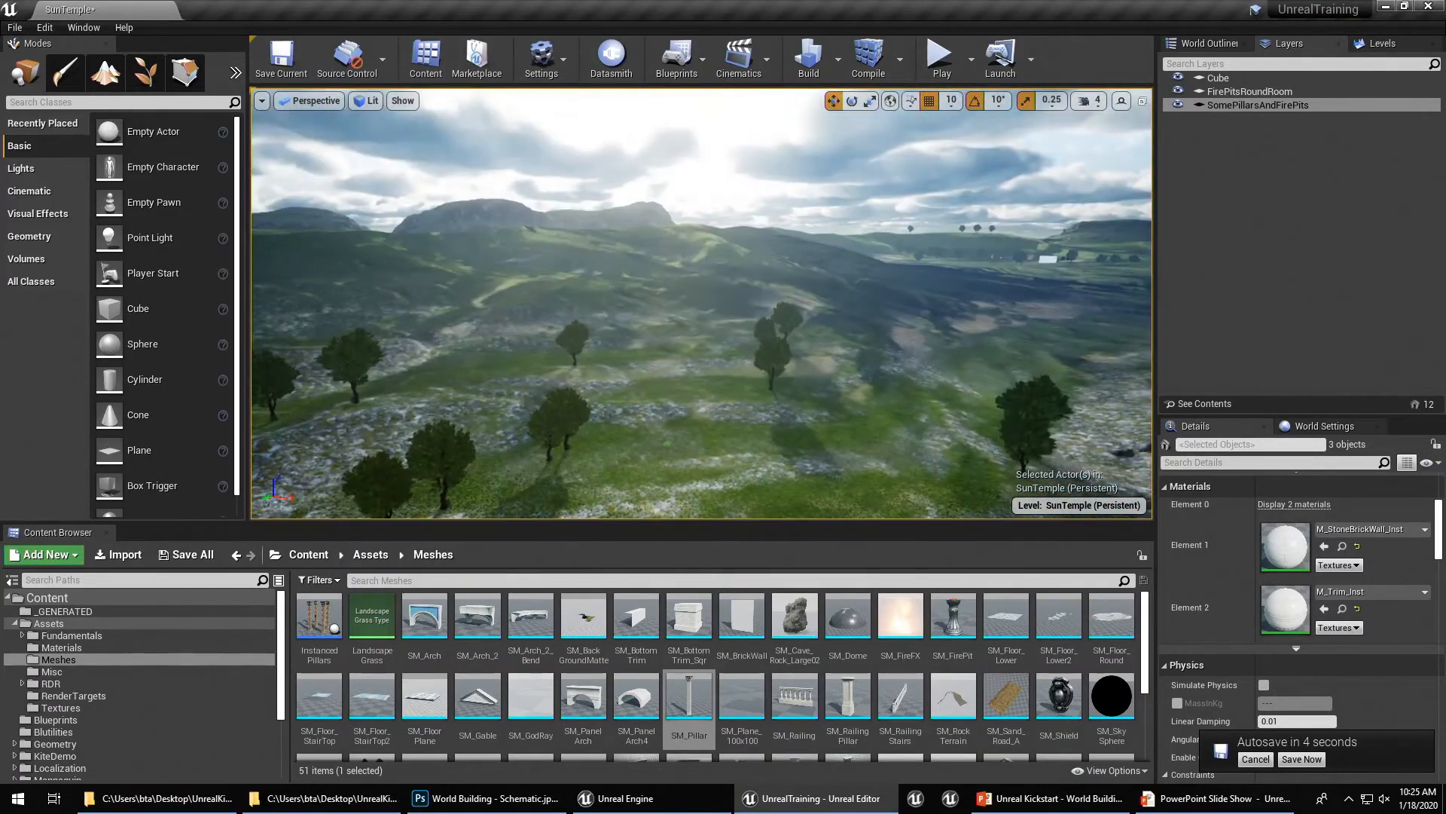
{"action": "left_click", "coordinate": [692, 285]}
{"action": "key", "text": "alt+2"}
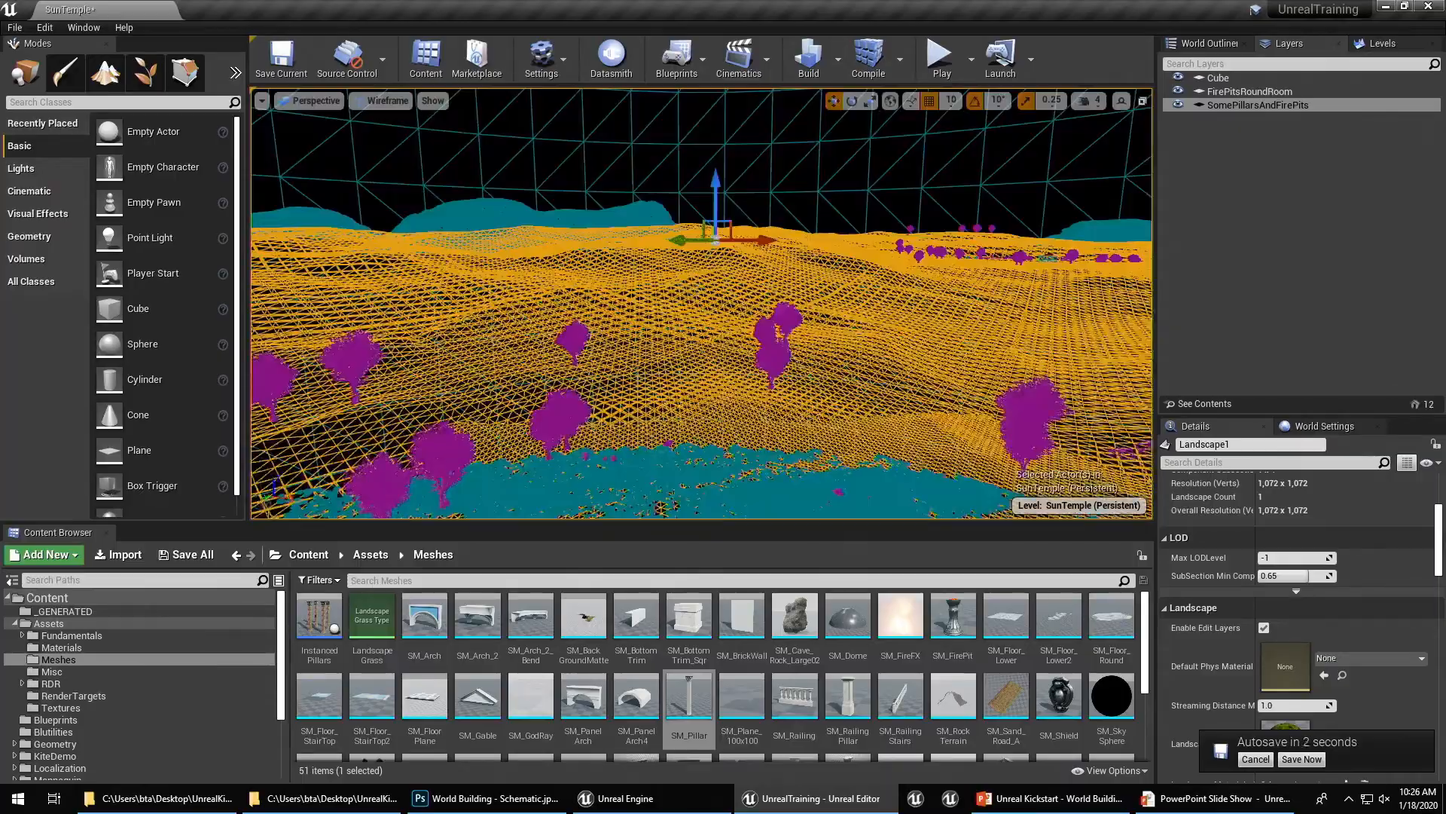
{"action": "key", "text": "s"}
{"action": "right_click_drag", "start_coordinate": [692, 283], "coordinate": [697, 342]}
Examine the selected landscape's LOD, material, LOD Distribution and Tessellation settings
{"action": "scroll", "coordinate": [1365, 574], "scroll_direction": "up", "scroll_amount": 2}
{"action": "scroll", "coordinate": [1363, 568], "scroll_direction": "down", "scroll_amount": 3}
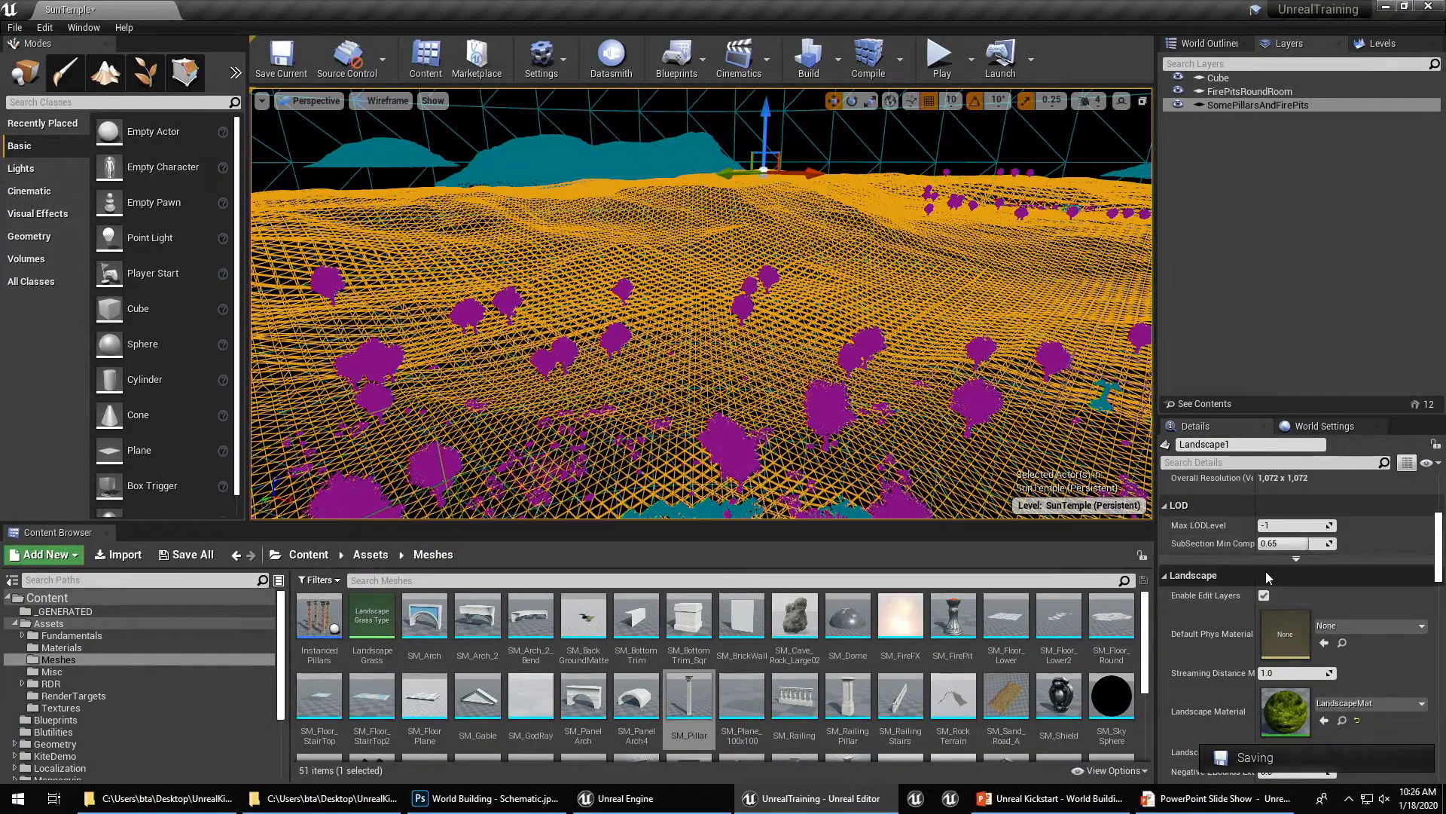
{"action": "scroll", "coordinate": [1266, 596], "scroll_direction": "down", "scroll_amount": 4}
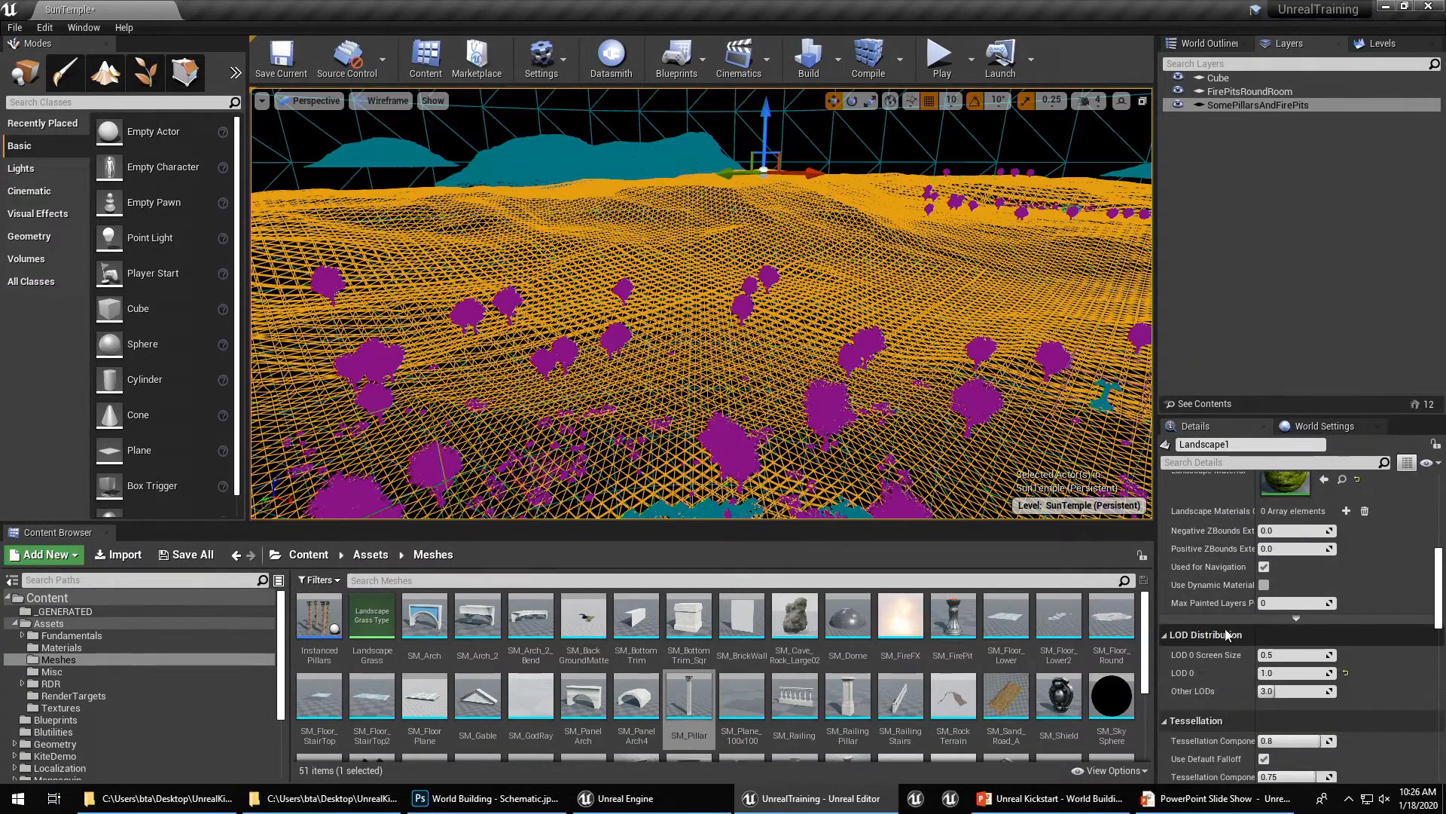
{"action": "scroll", "coordinate": [1228, 611], "scroll_direction": "down", "scroll_amount": 3}
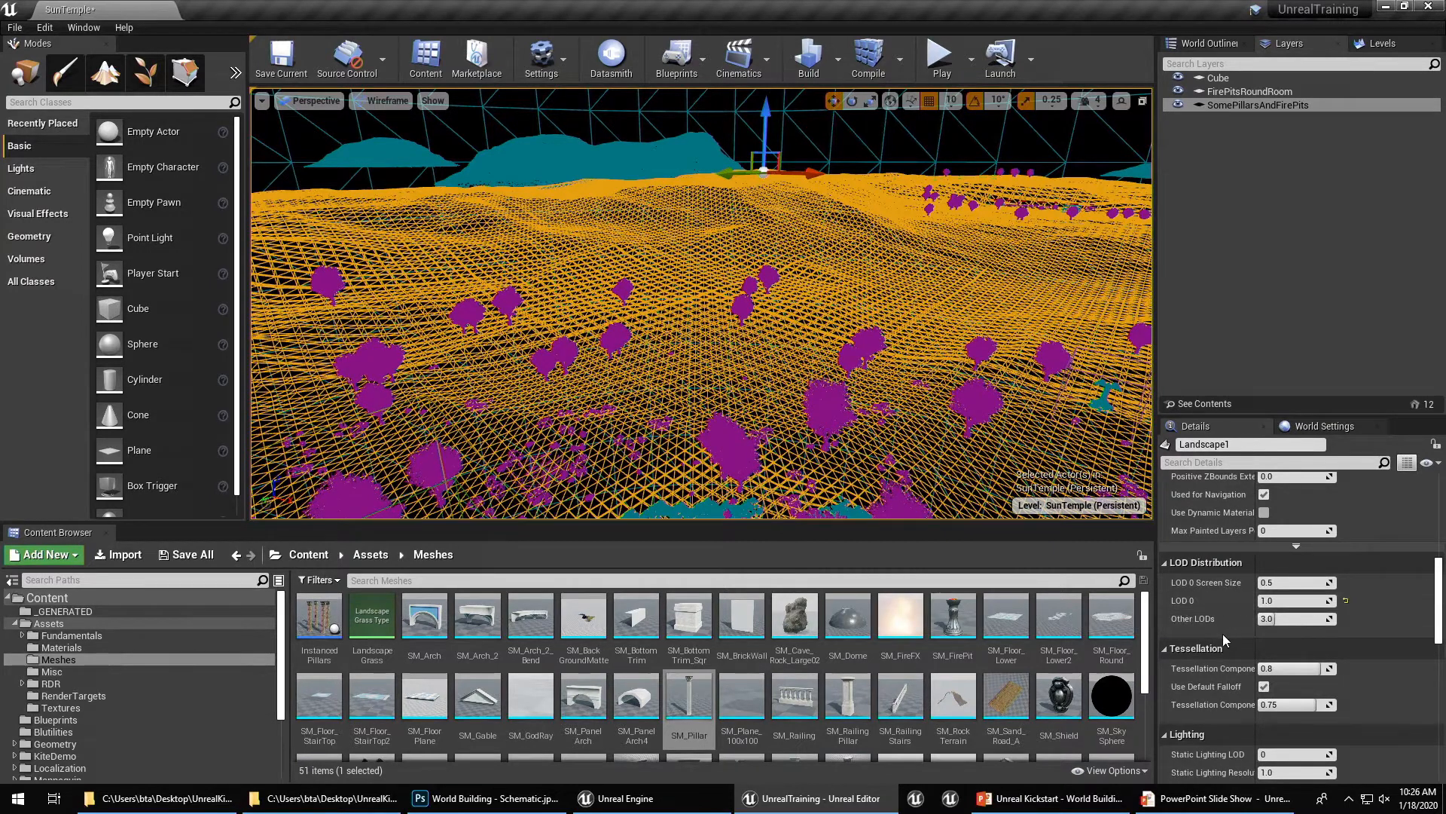
{"action": "scroll", "coordinate": [1220, 634], "scroll_direction": "down", "scroll_amount": 4}
{"action": "scroll", "coordinate": [1219, 634], "scroll_direction": "up", "scroll_amount": 6}
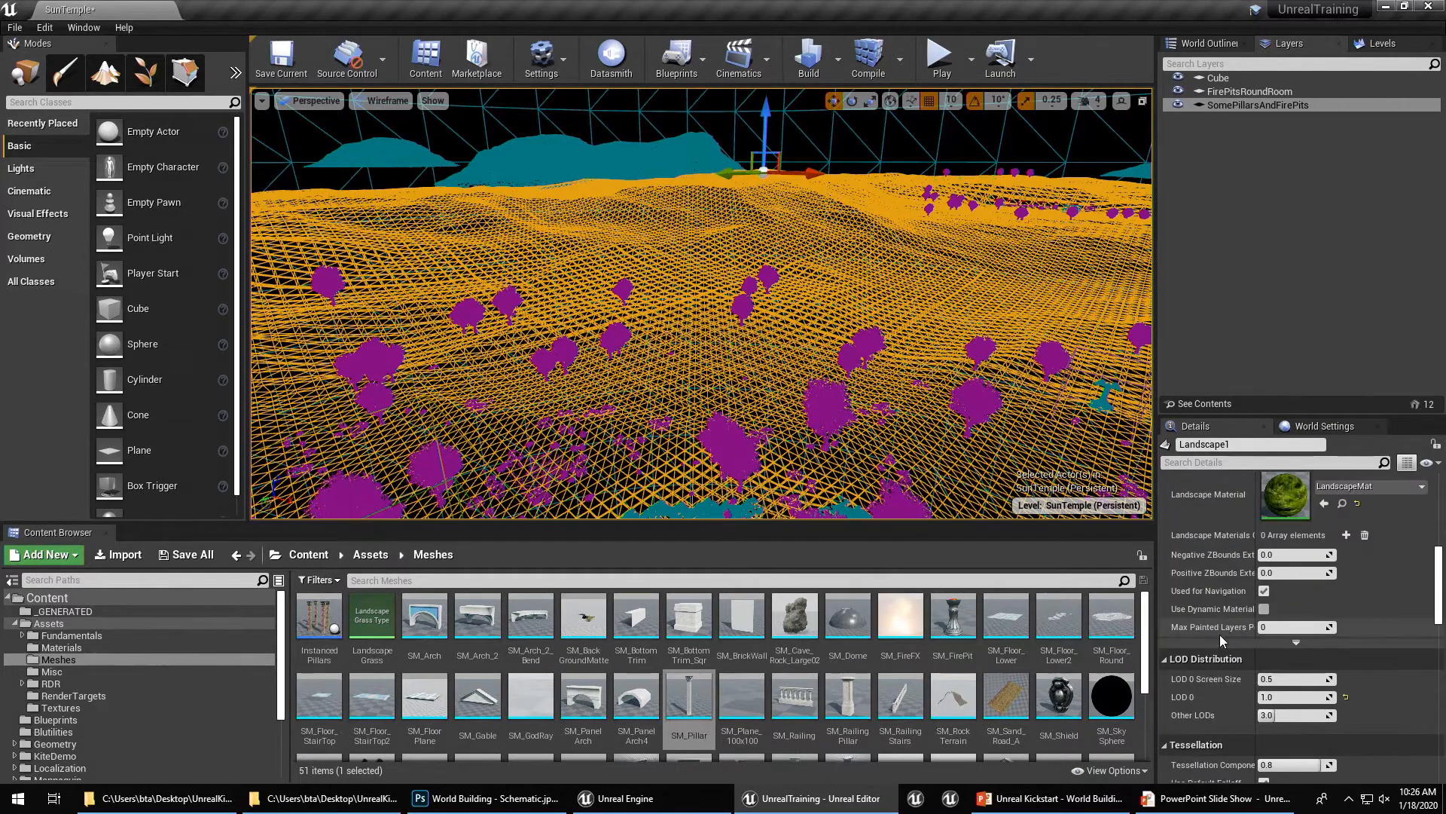
{"action": "scroll", "coordinate": [1218, 635], "scroll_direction": "up", "scroll_amount": 6}
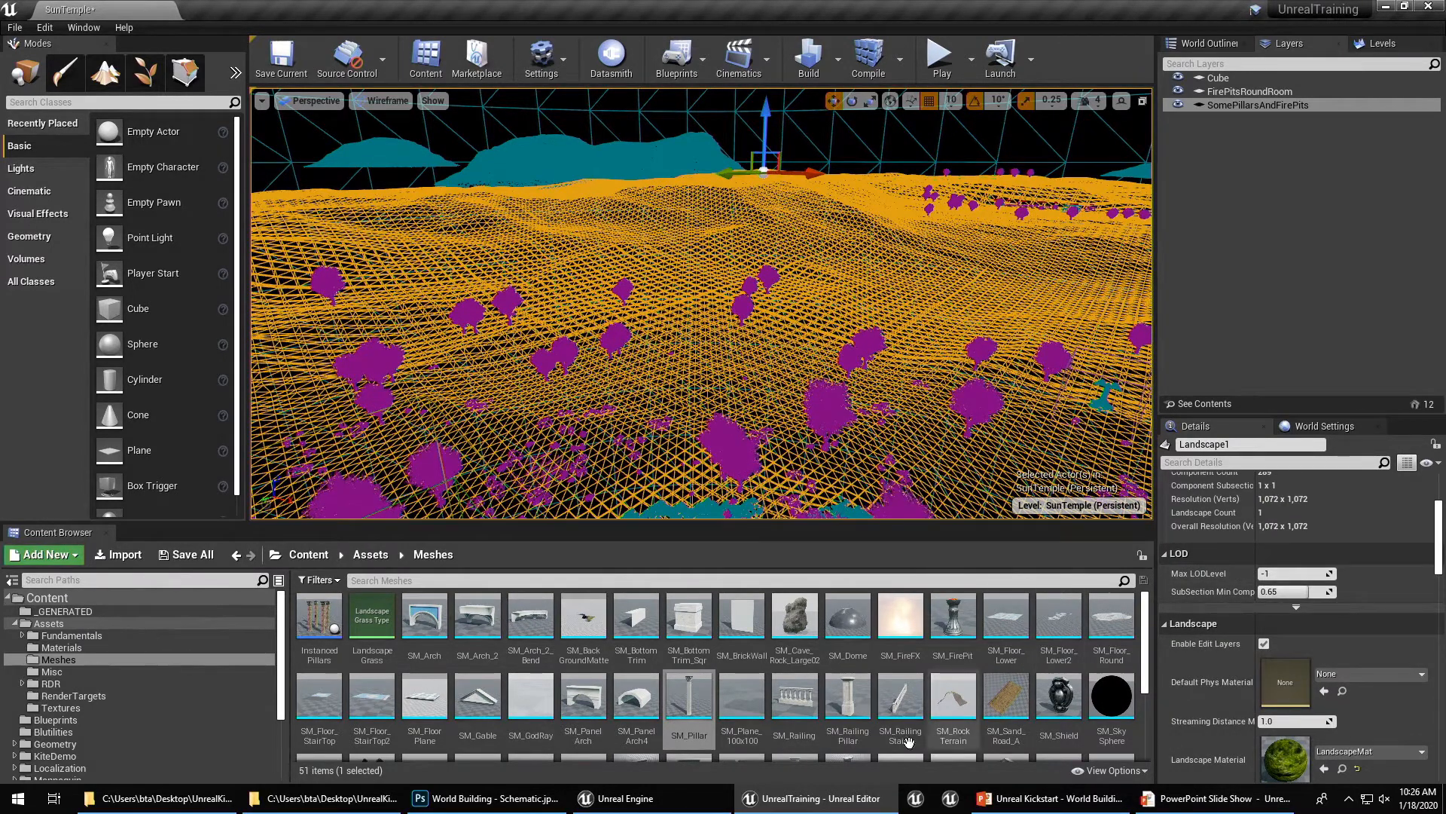
Check the Landscapes slide in the PowerPoint slide show and return to Unreal Editor
{"action": "left_click", "coordinate": [1200, 800]}
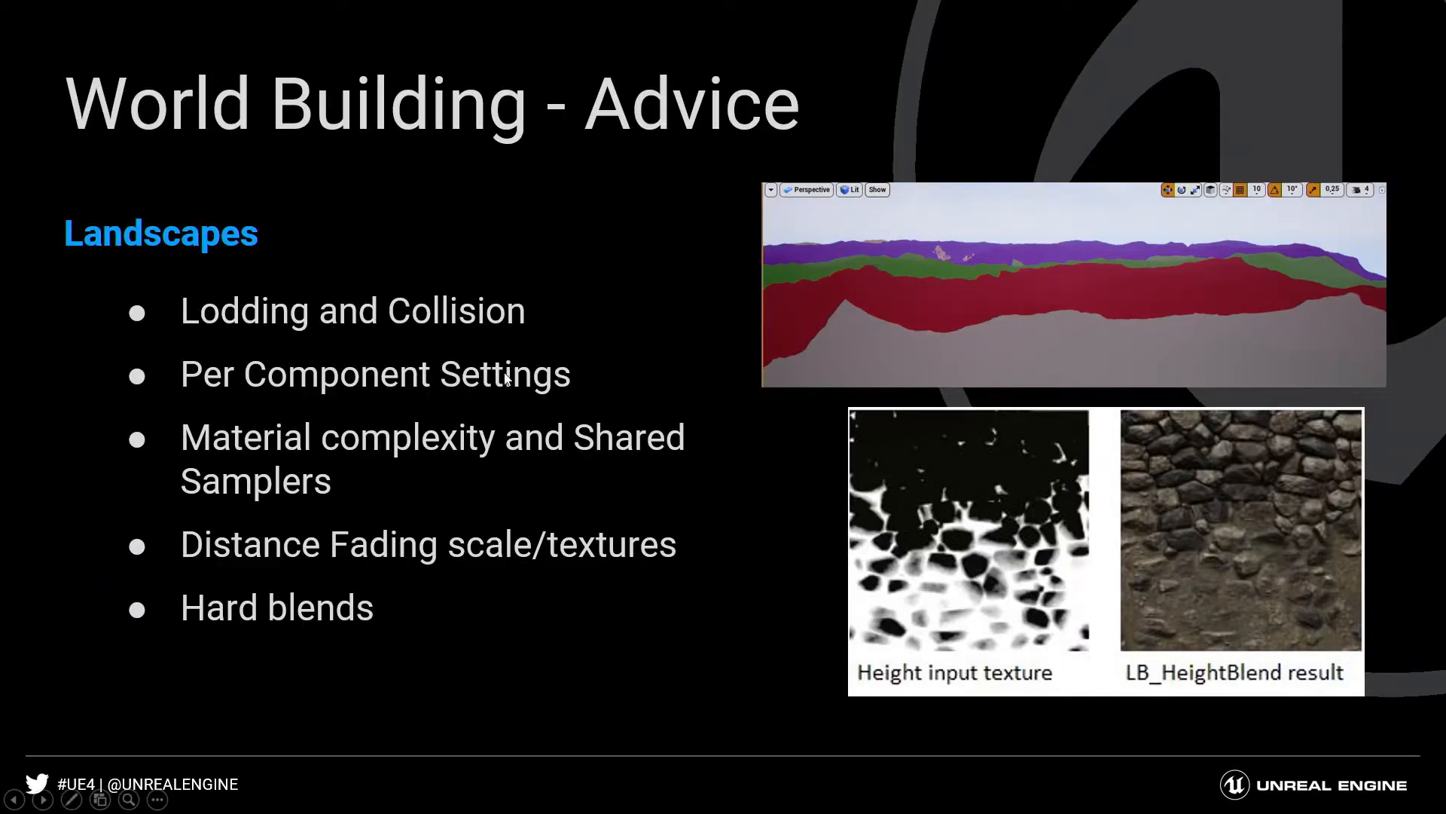
{"action": "key", "text": "alt+Tab"}
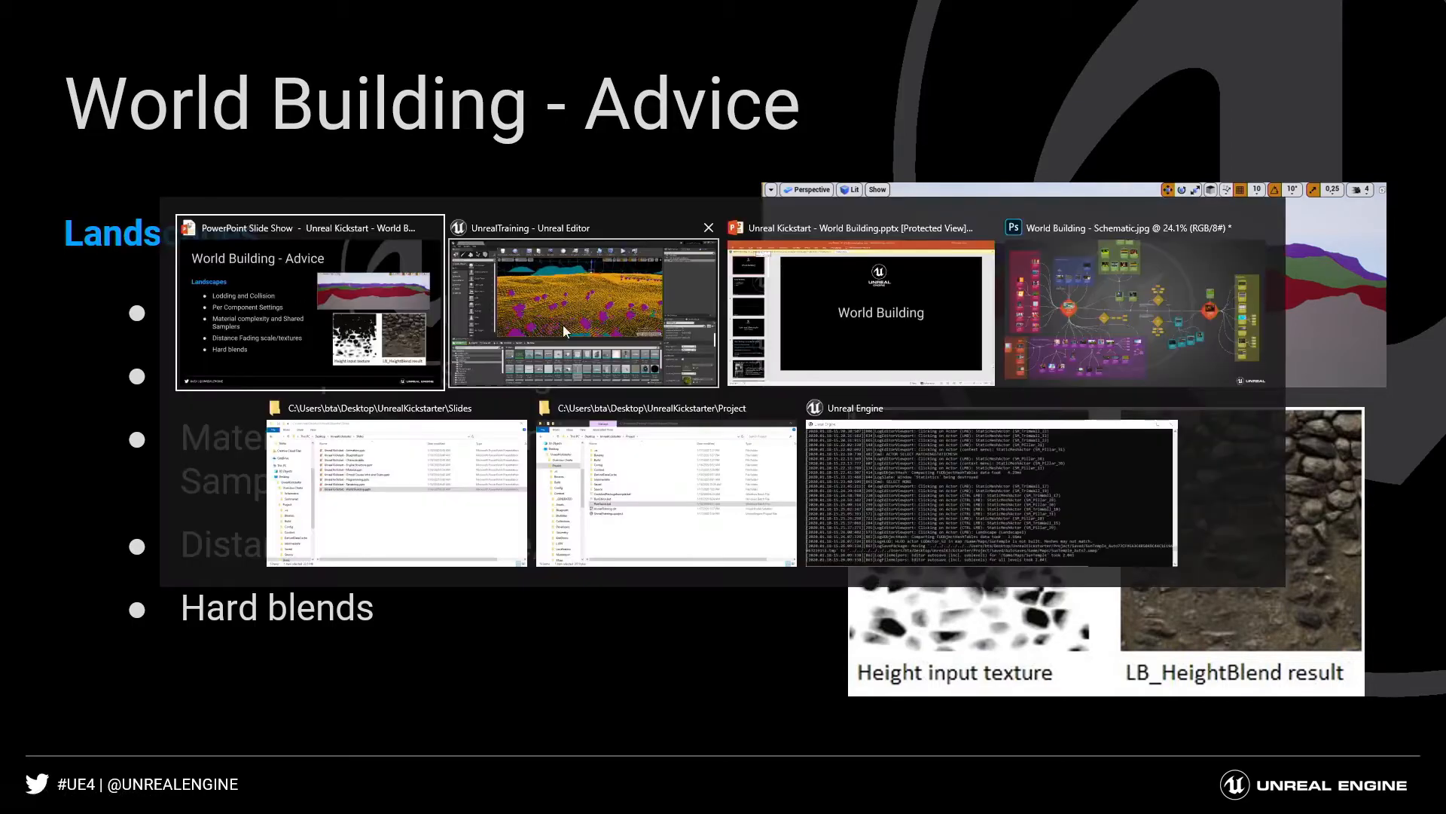
Enlarge the Details area and review the landscape's LOD Distribution, Tessellation, Lighting and Virtual Texture settings
{"action": "scroll", "coordinate": [1215, 580], "scroll_direction": "down", "scroll_amount": 5}
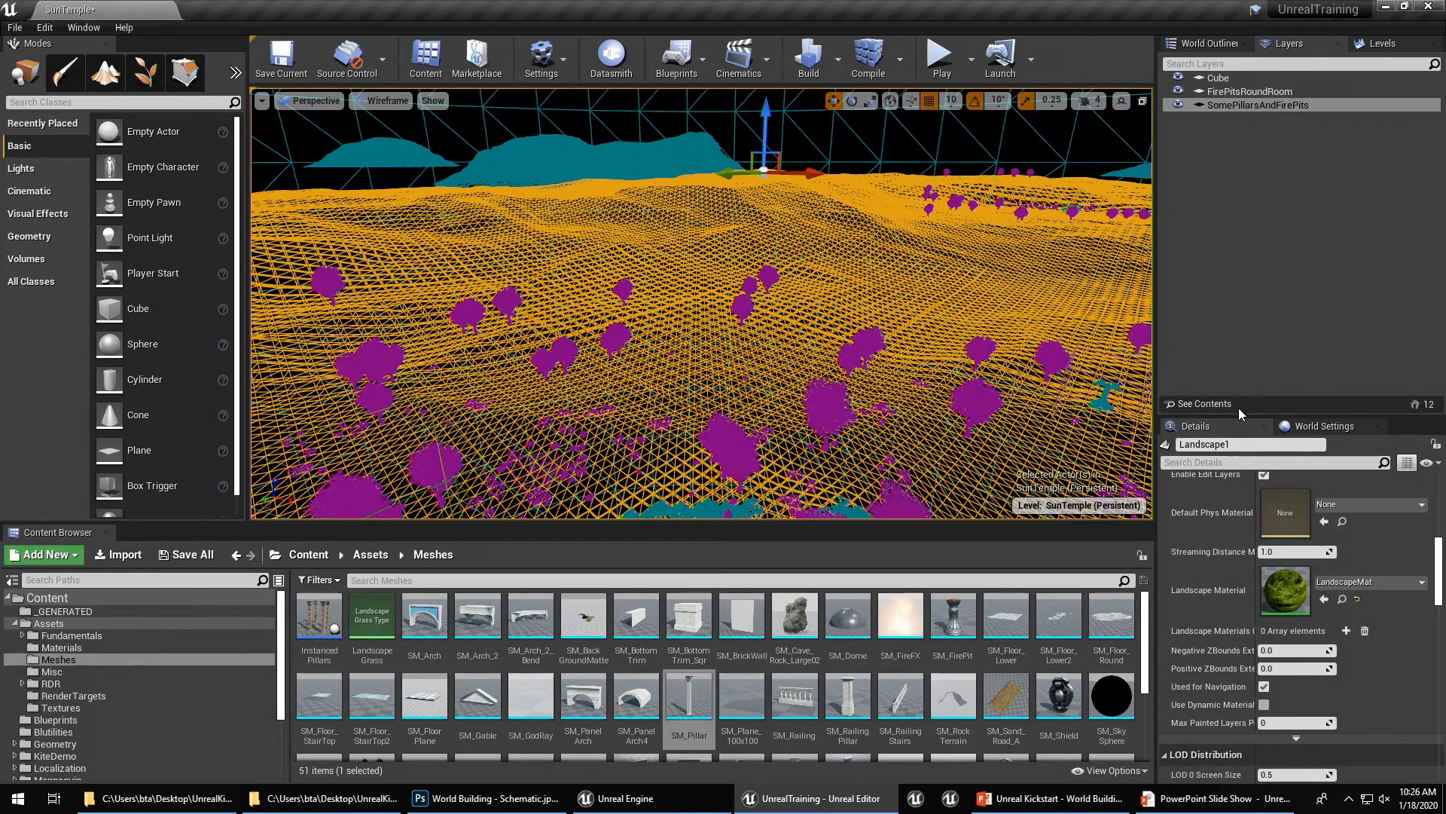
{"action": "left_click_drag", "start_coordinate": [1241, 413], "coordinate": [1239, 184]}
{"action": "scroll", "coordinate": [1207, 452], "scroll_direction": "down", "scroll_amount": 3}
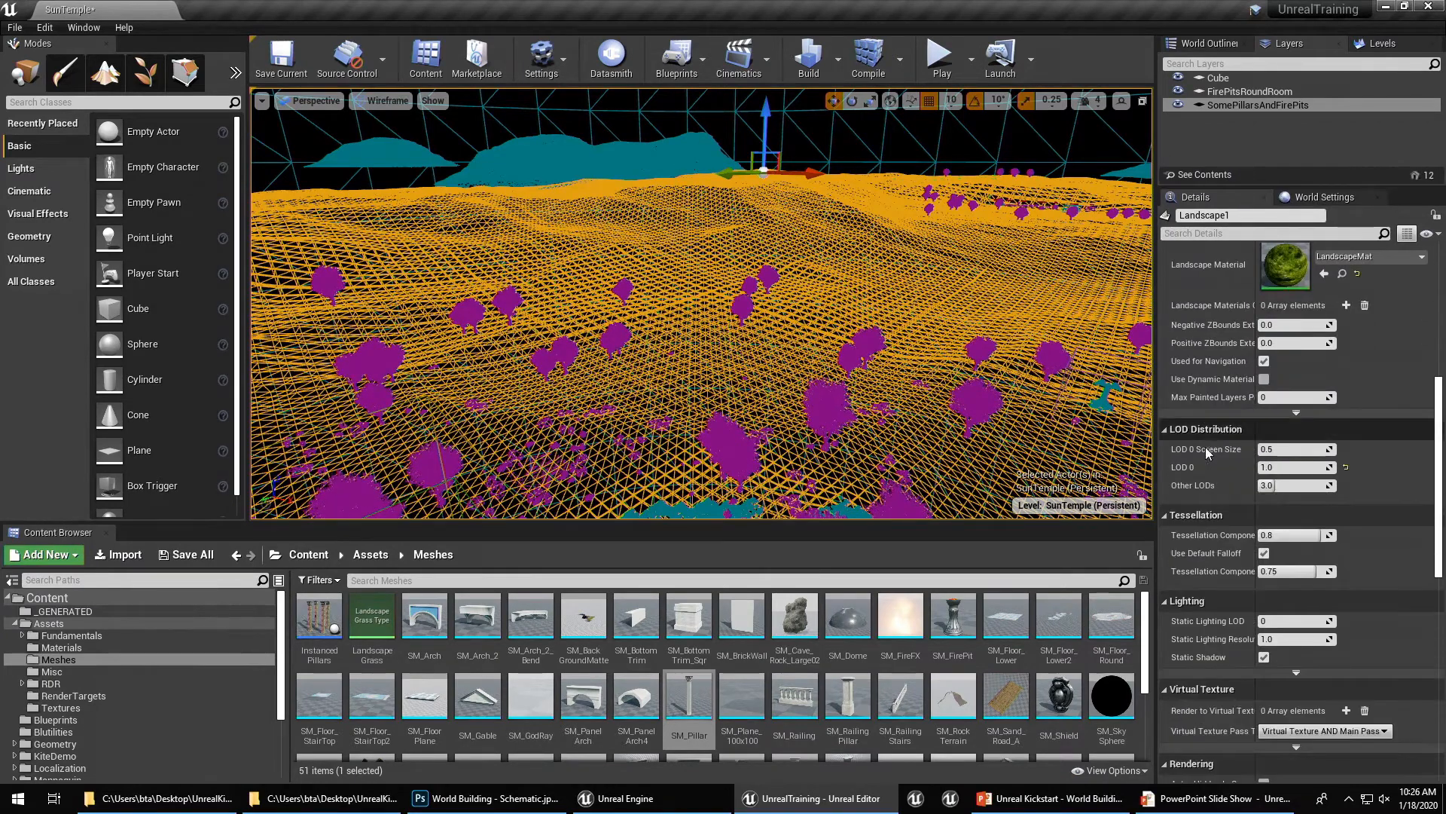
{"action": "scroll", "coordinate": [1209, 444], "scroll_direction": "down", "scroll_amount": 3}
{"action": "scroll", "coordinate": [1215, 456], "scroll_direction": "down", "scroll_amount": 1}
{"action": "scroll", "coordinate": [1217, 467], "scroll_direction": "up", "scroll_amount": 4}
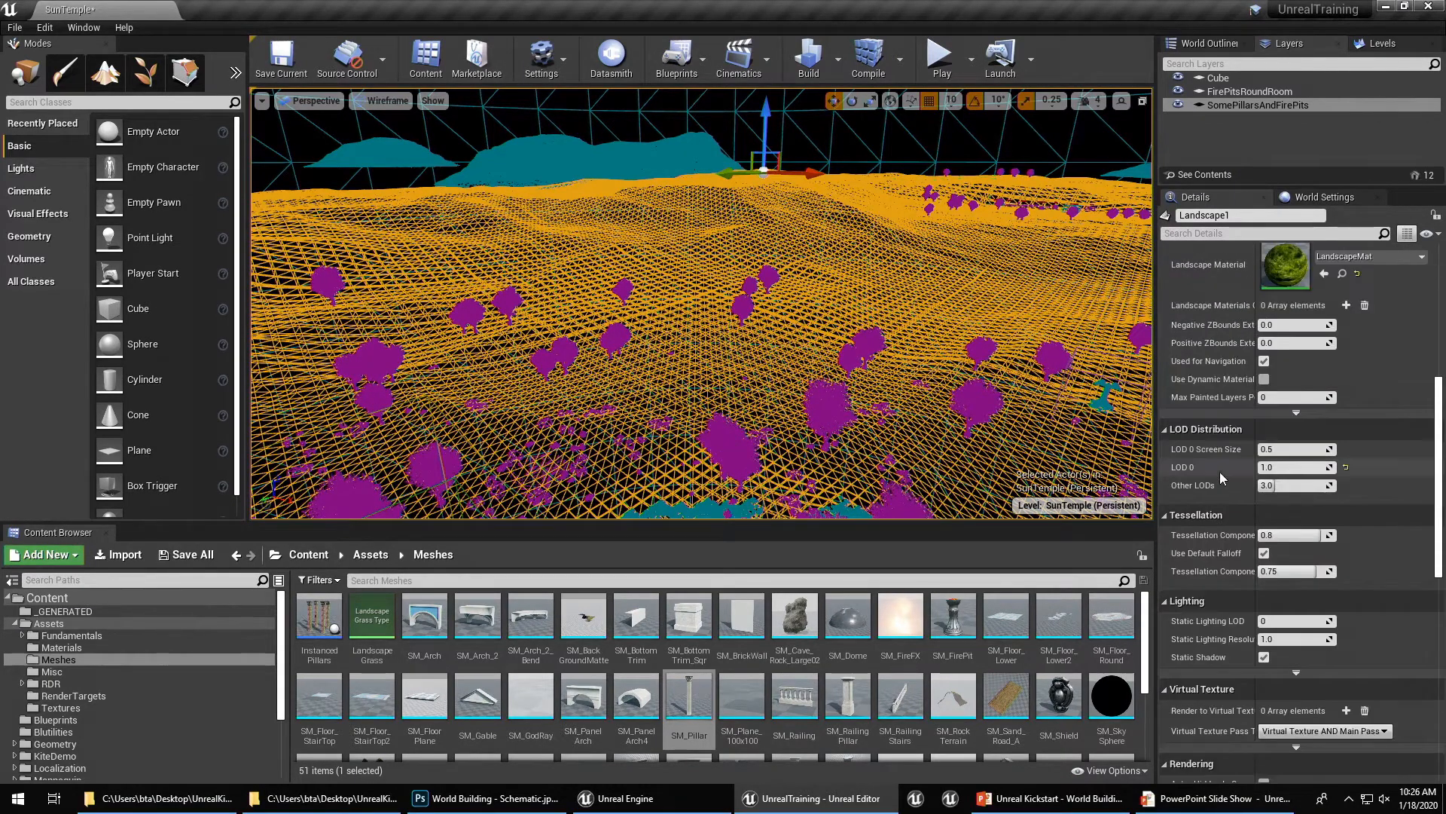
Filter the selected landscape's details by "colli" and examine its Collision Mip Level setting
{"action": "scroll", "coordinate": [1219, 473], "scroll_direction": "up", "scroll_amount": 5}
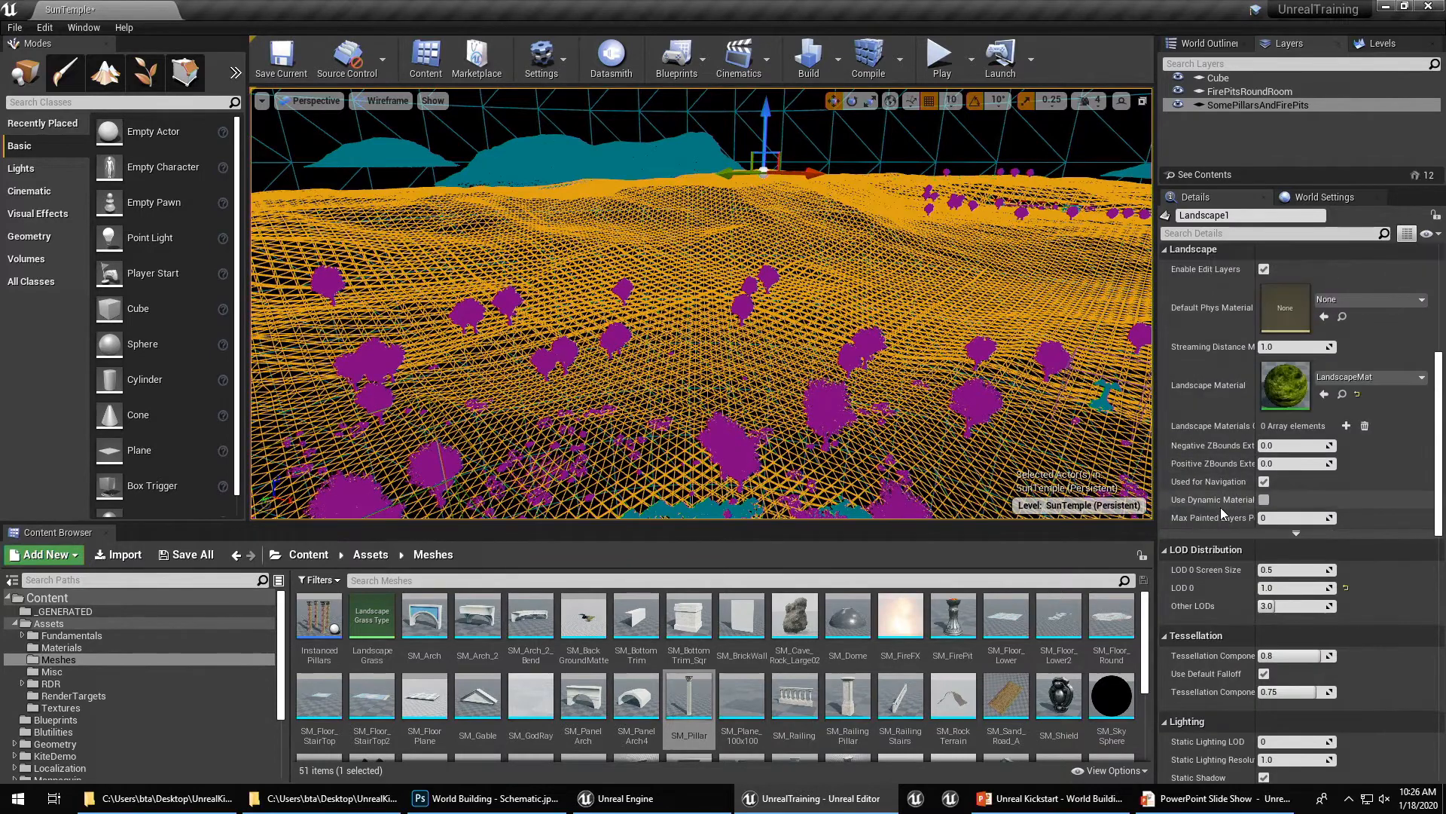
{"action": "left_click", "coordinate": [1196, 232]}
{"action": "type", "text": "colli"}
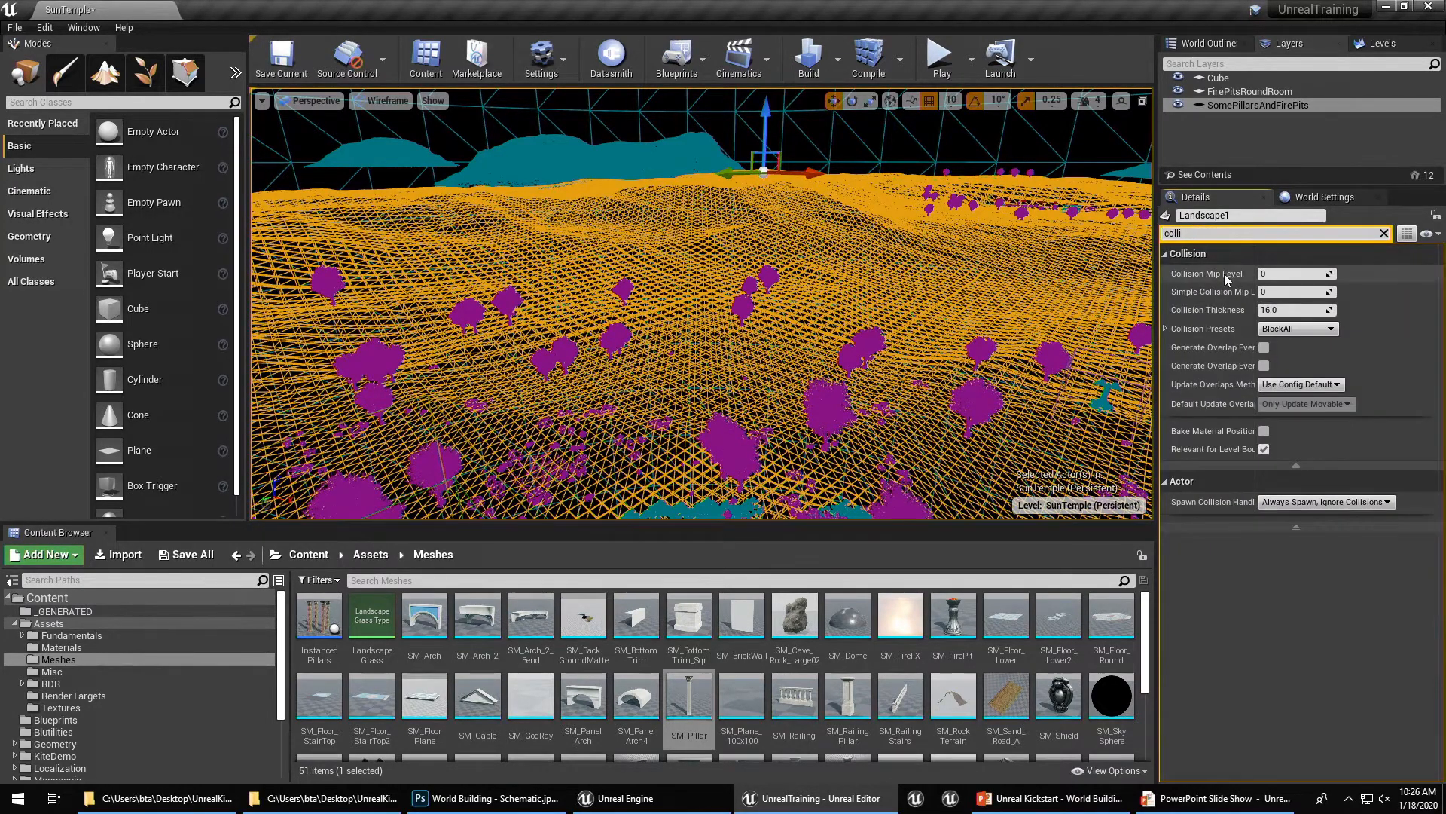
{"action": "left_click", "coordinate": [1287, 274]}
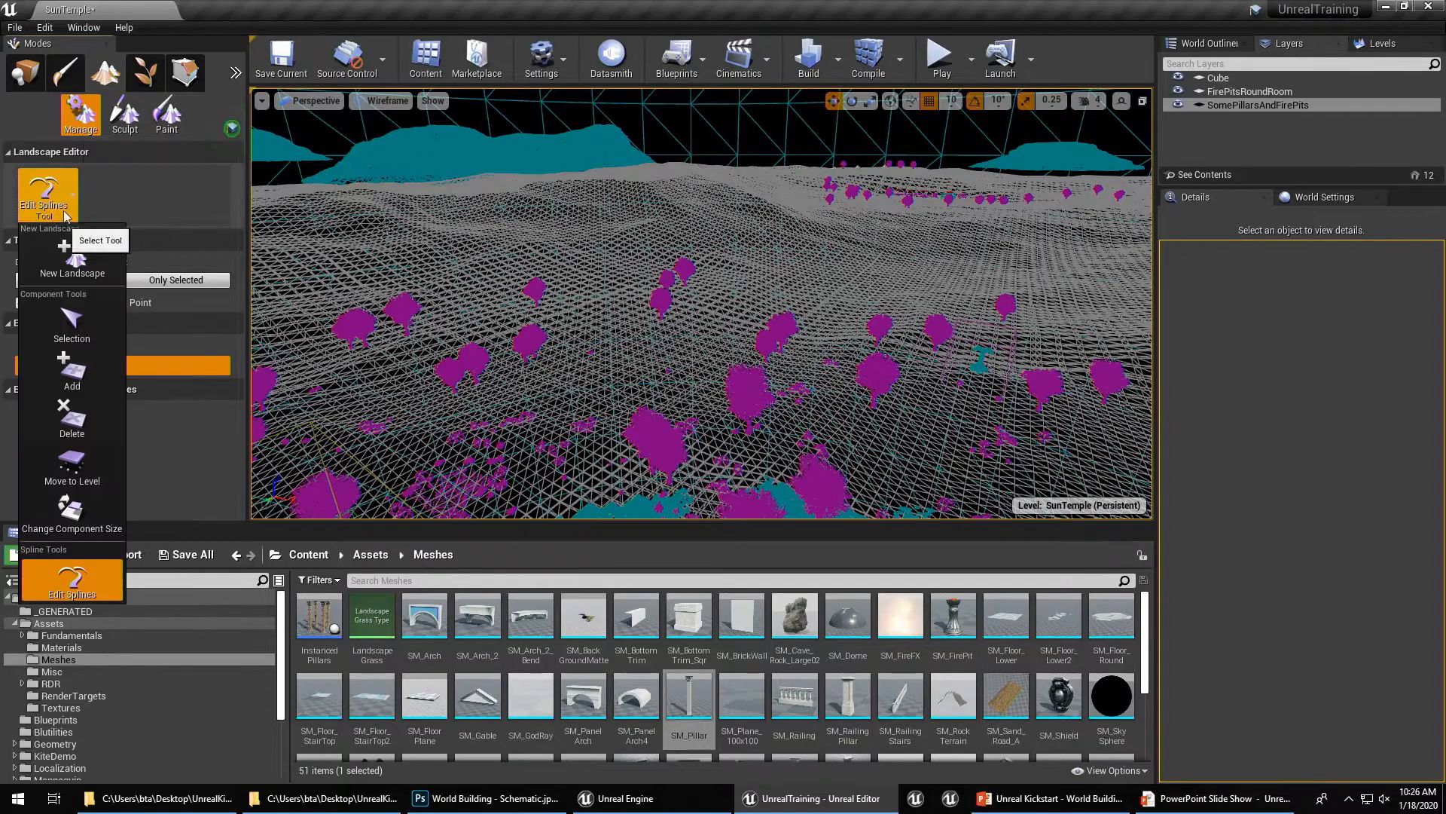
Select a single landscape component with the landscape Selection tool, review its unfiltered component settings, and return to Place mode
{"action": "left_click", "coordinate": [83, 332]}
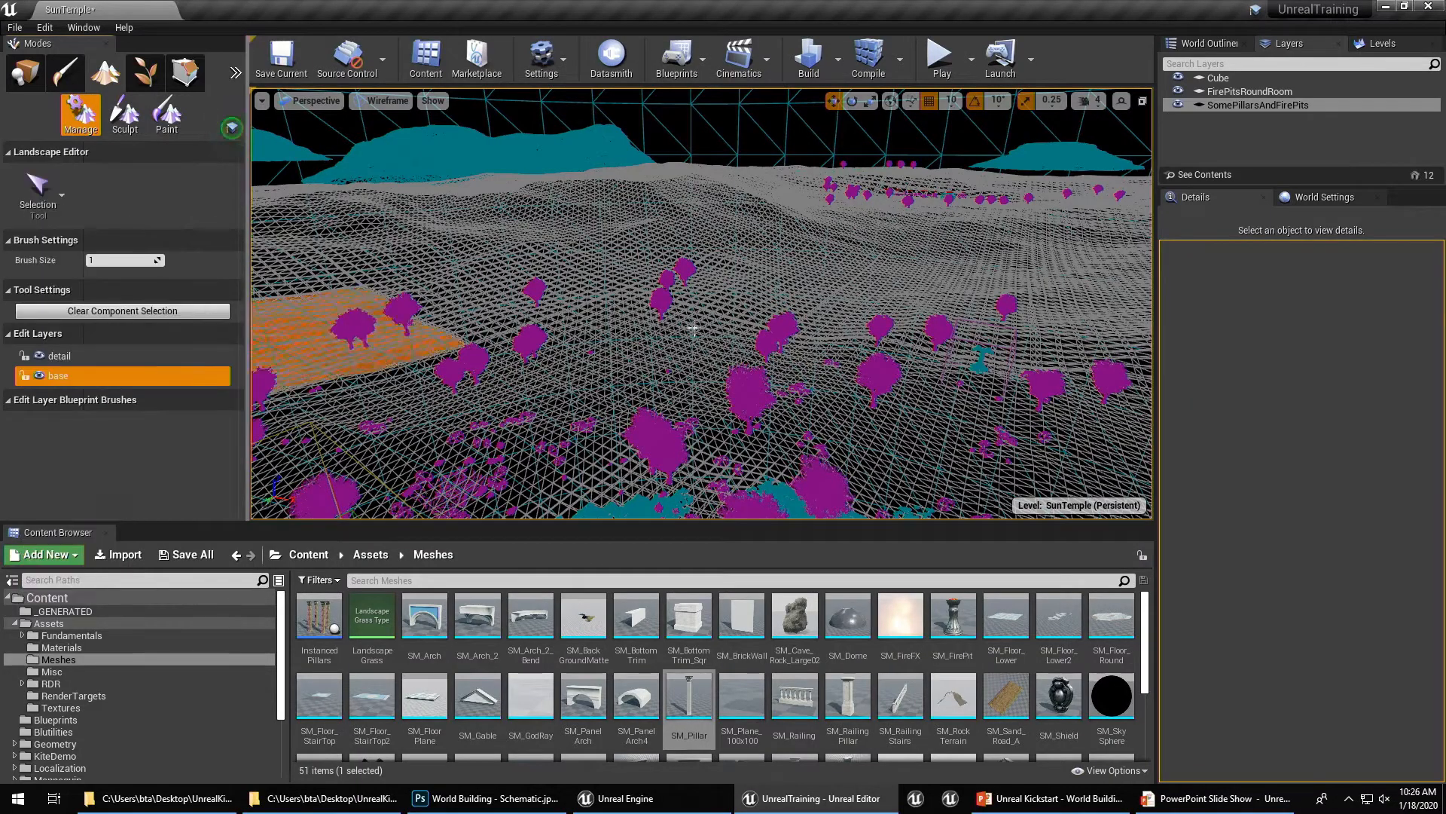
{"action": "left_click", "coordinate": [692, 332]}
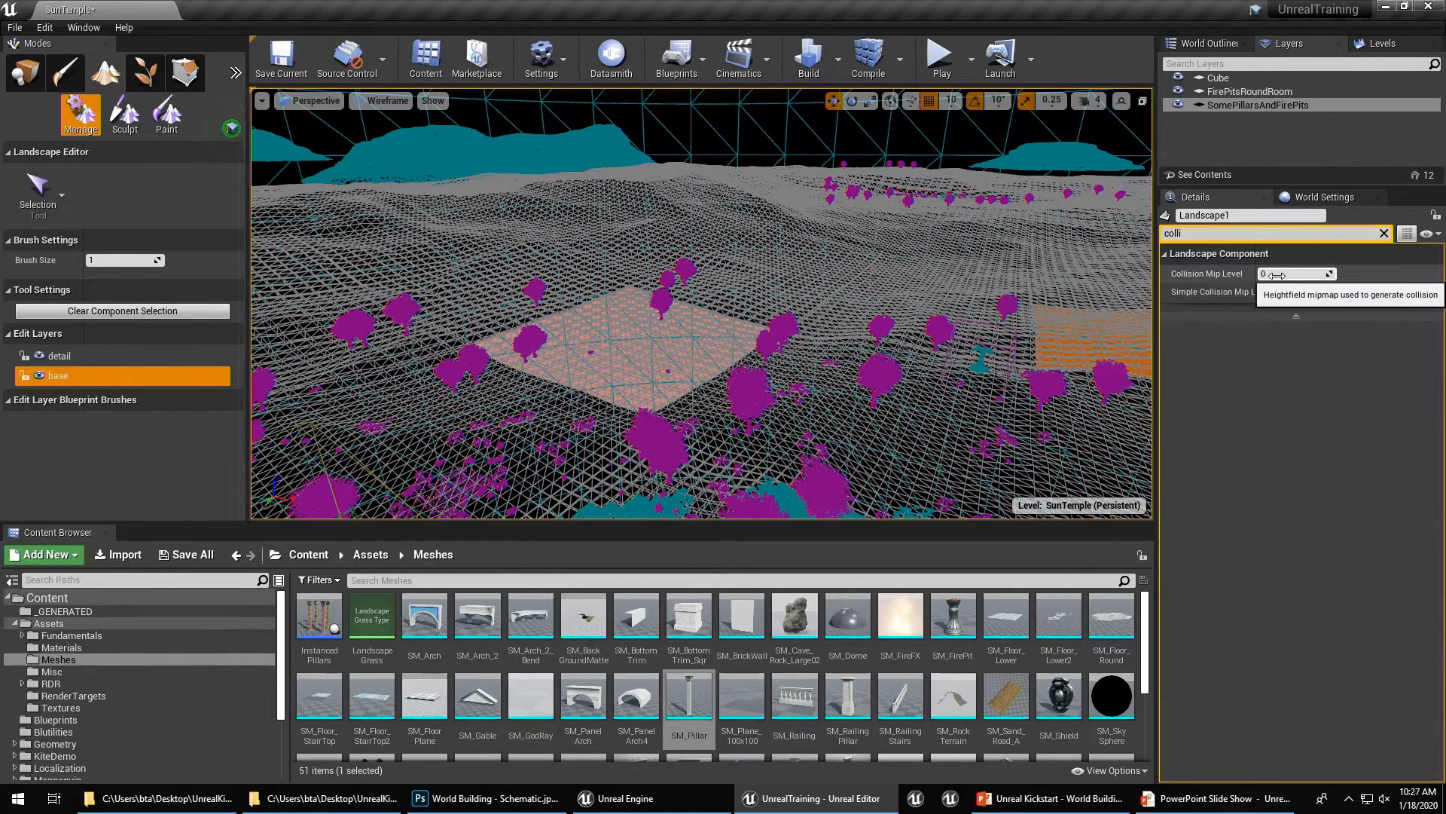
{"action": "left_click", "coordinate": [1384, 233]}
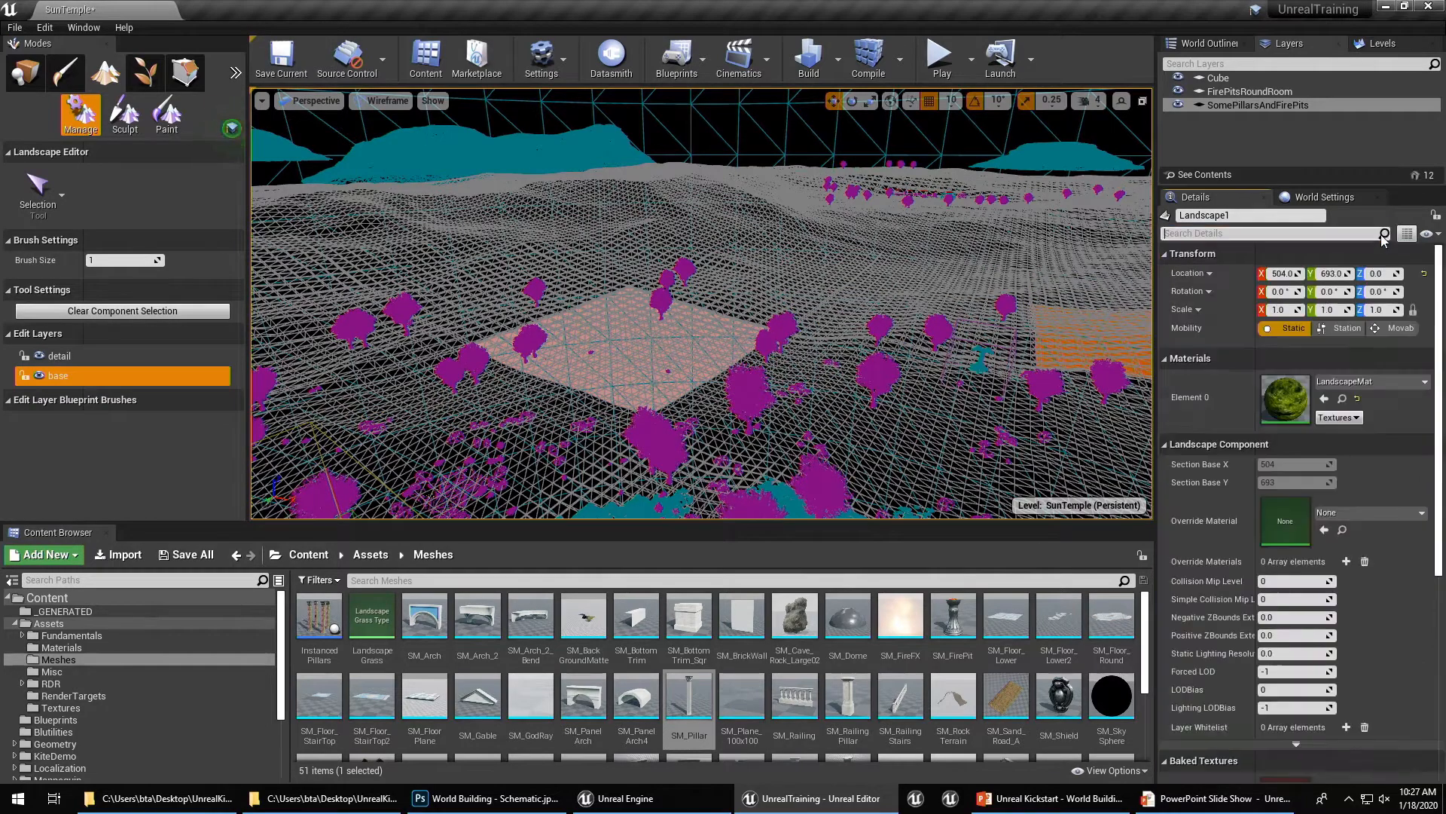
{"action": "scroll", "coordinate": [1293, 562], "scroll_direction": "down", "scroll_amount": 2}
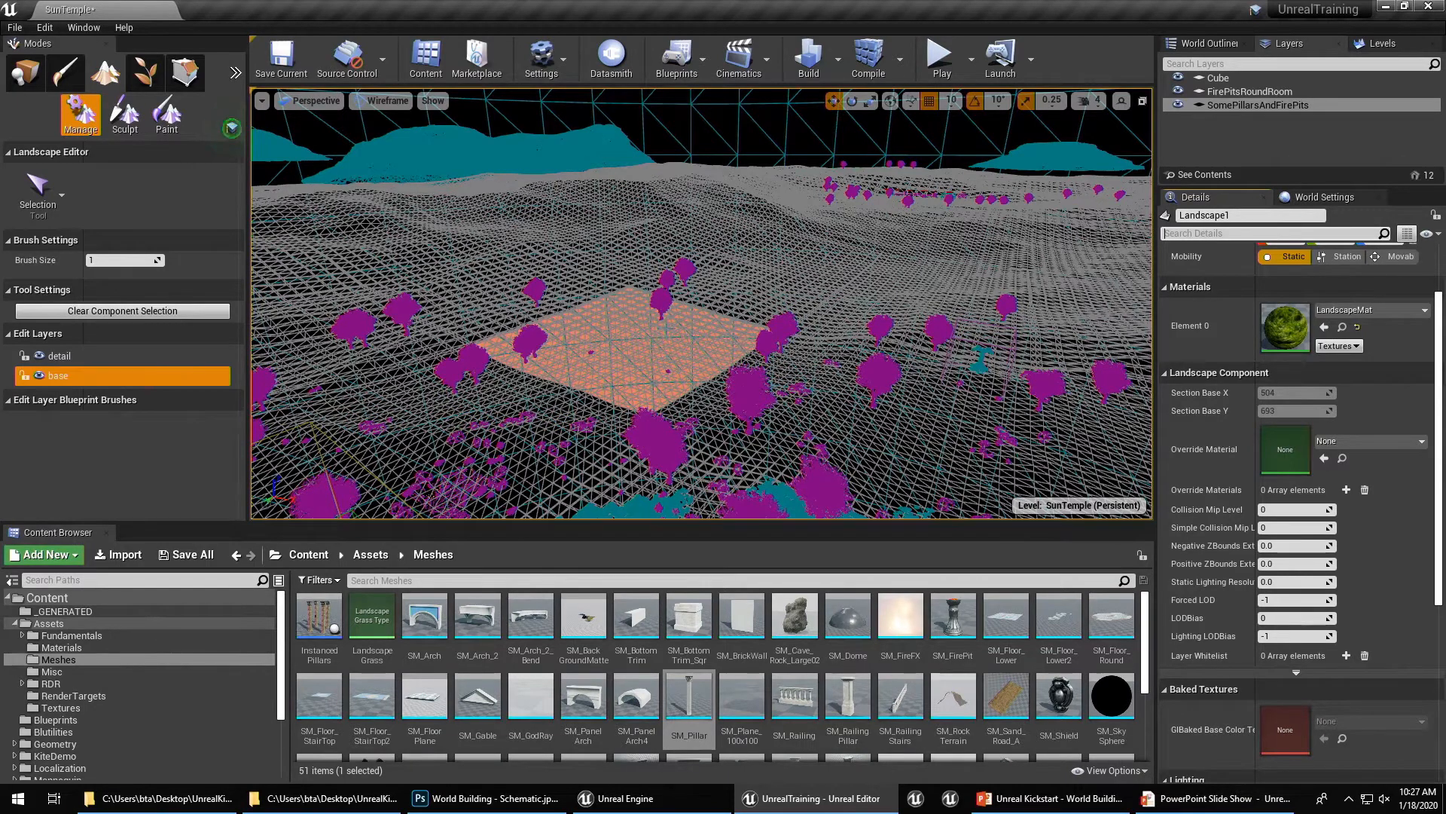
{"action": "left_click", "coordinate": [25, 72]}
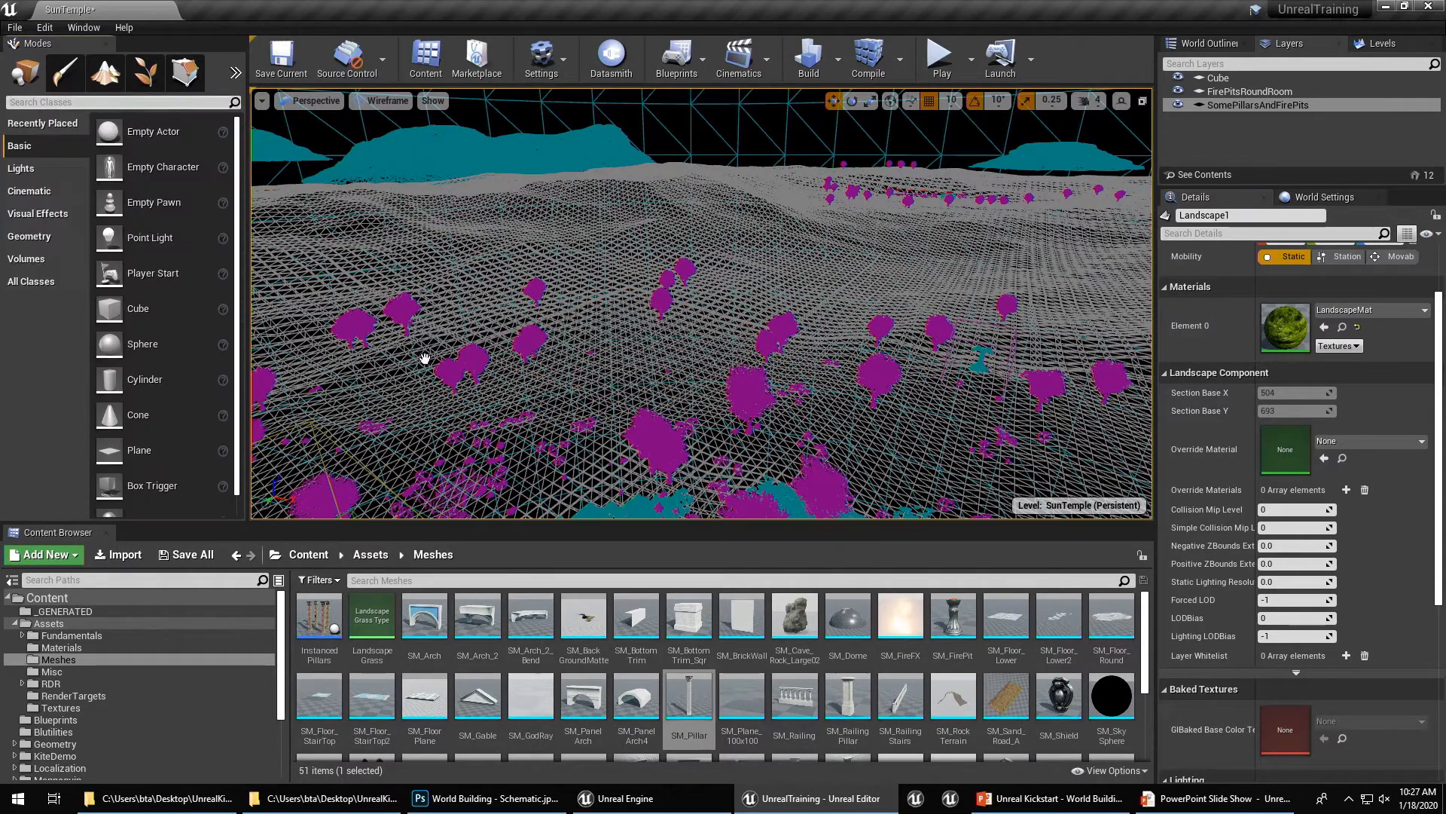
Check the PowerPoint slide show and examine the Sampler Source options of the pebble normal-map Texture Sample in LandscapeMat
{"action": "left_click", "coordinate": [1216, 798]}
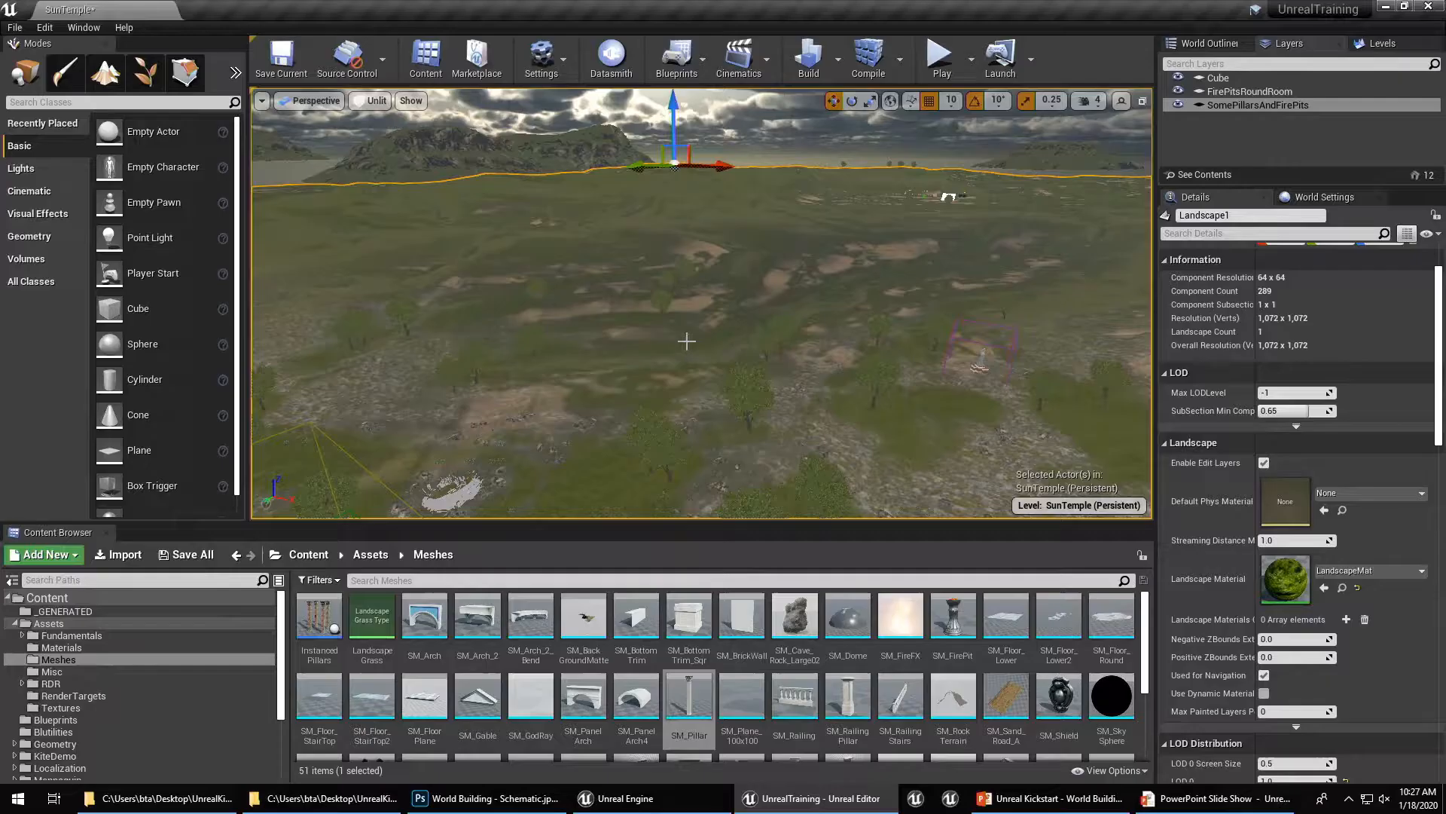
{"action": "double_click", "coordinate": [1283, 577]}
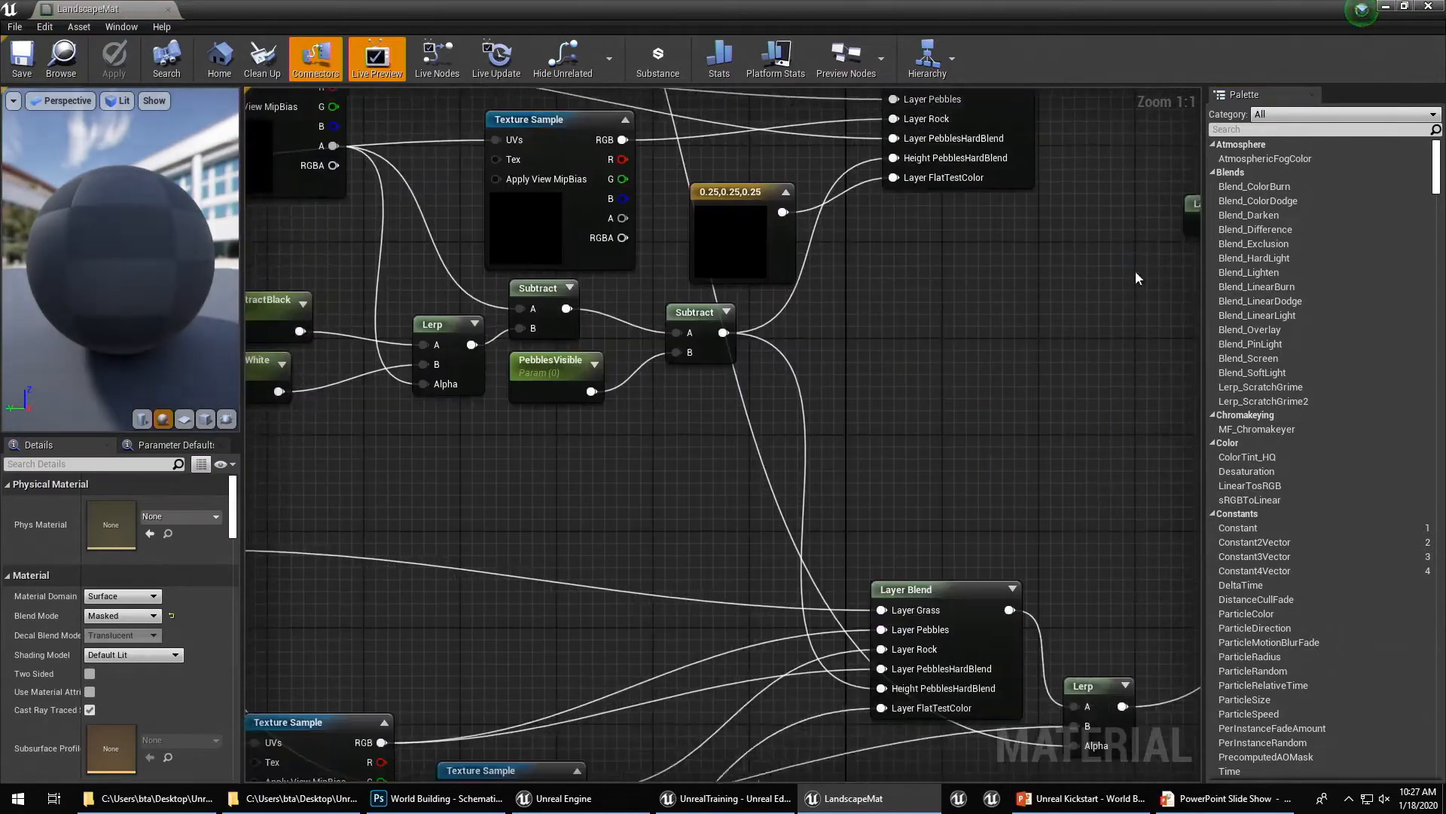
{"action": "scroll", "coordinate": [1066, 331], "scroll_direction": "down", "scroll_amount": 3}
{"action": "right_click_drag", "start_coordinate": [817, 625], "coordinate": [831, 301]}
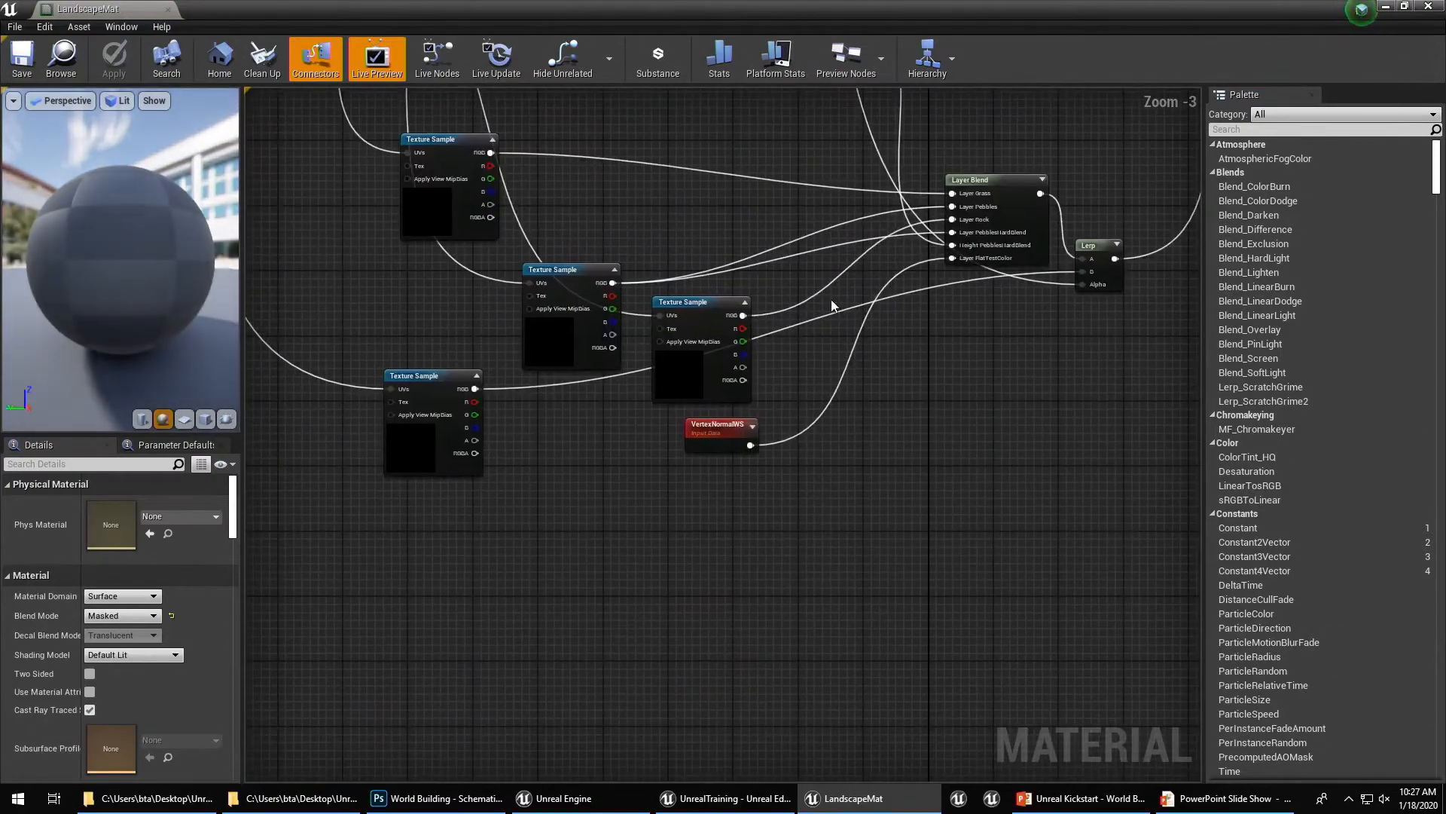
{"action": "right_click_drag", "start_coordinate": [689, 338], "coordinate": [1027, 420]}
{"action": "scroll", "coordinate": [975, 472], "scroll_direction": "up", "scroll_amount": 3}
{"action": "left_click", "coordinate": [895, 409]}
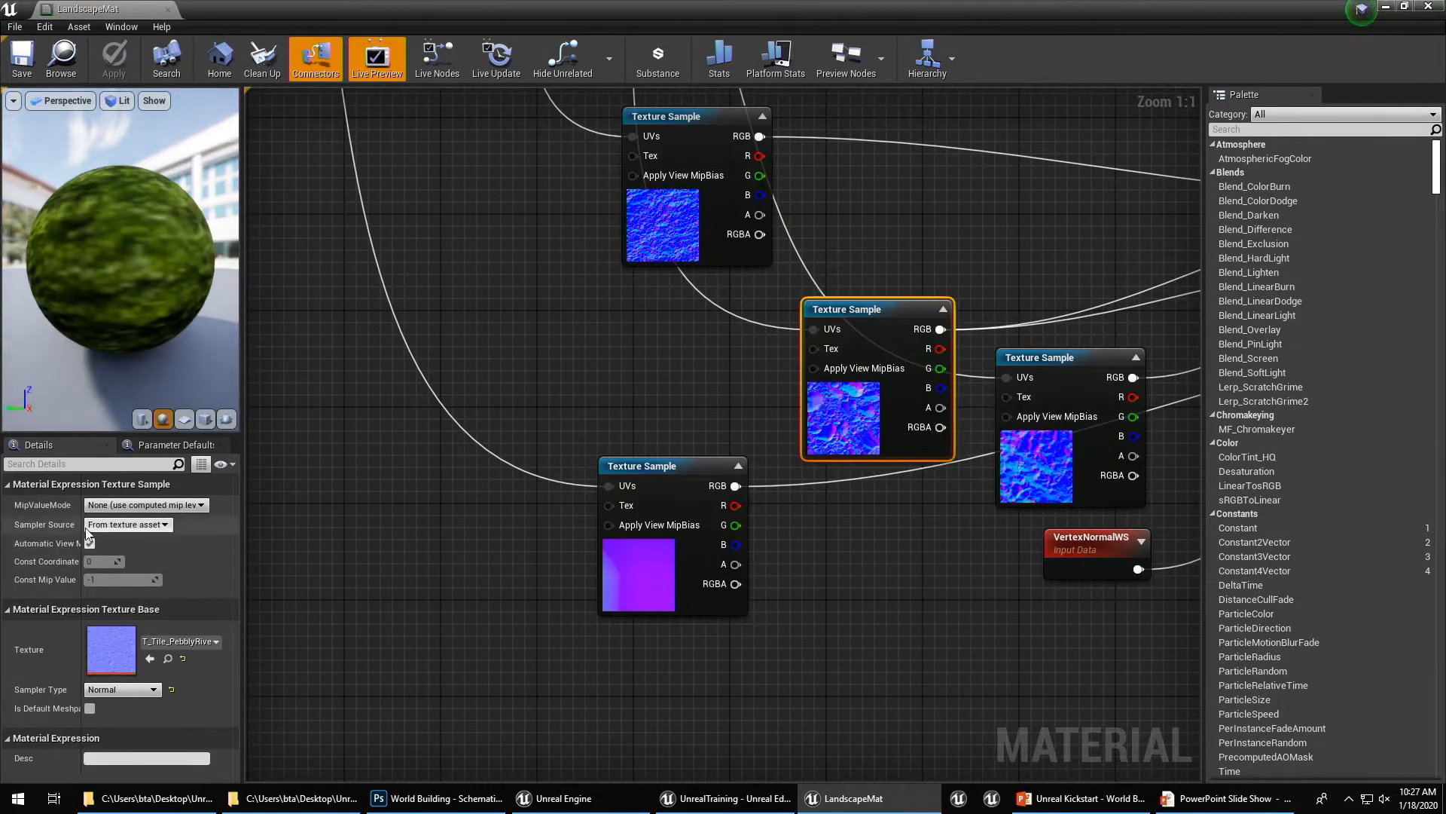
{"action": "left_click", "coordinate": [144, 525]}
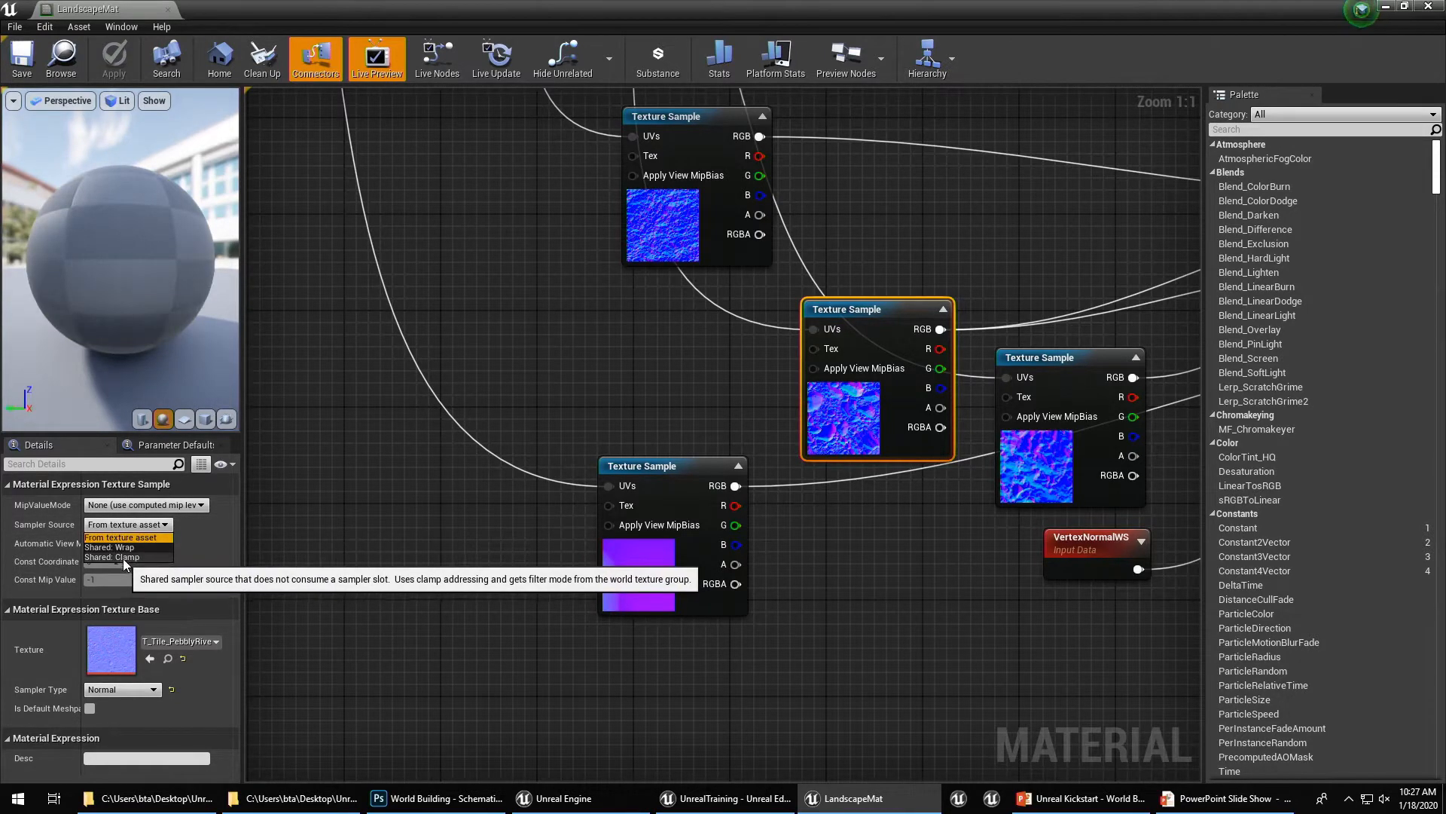
{"action": "left_click", "coordinate": [569, 416]}
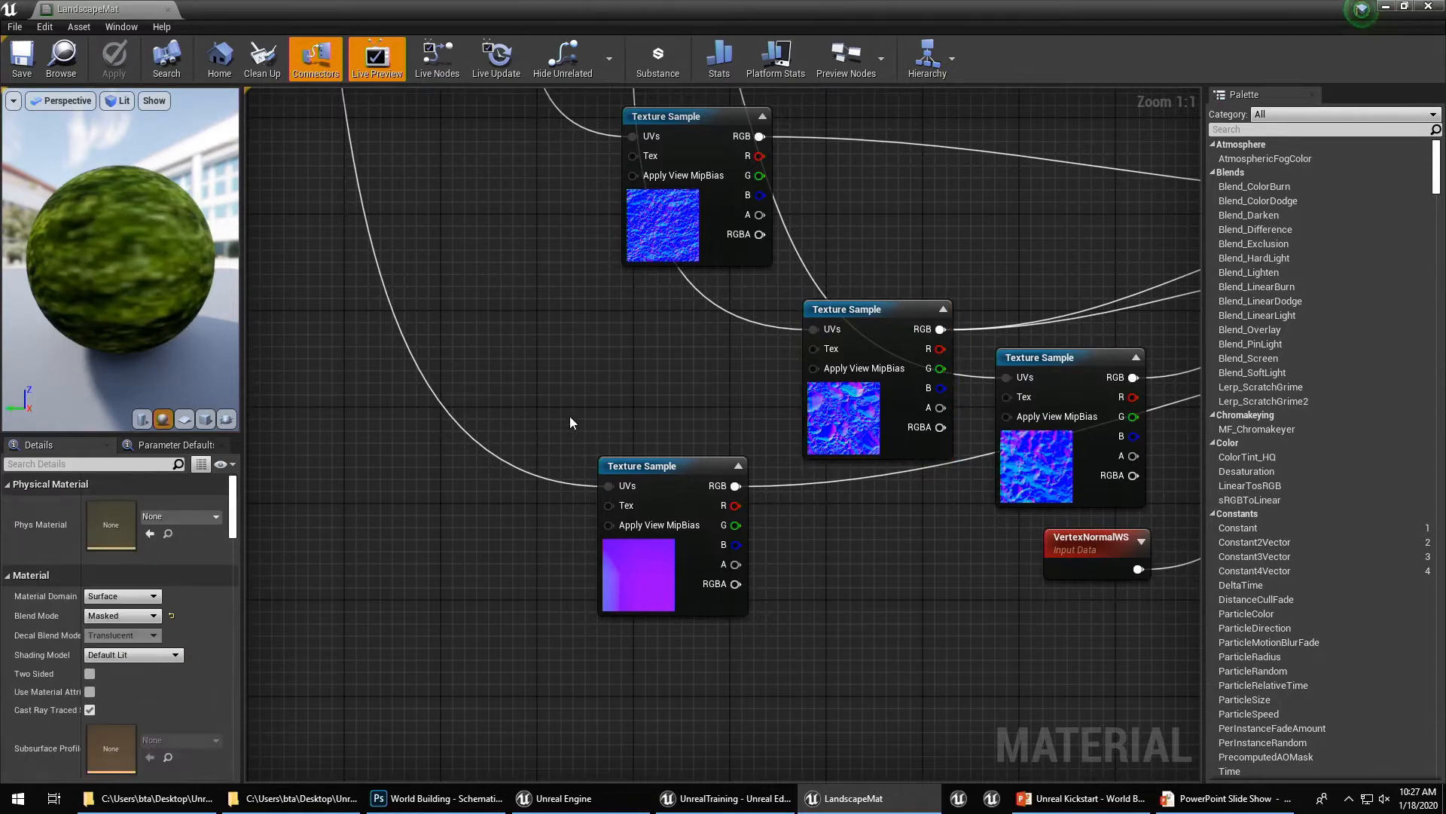
Look over the whole LandscapeMat node graph, close the material, and switch to the PowerPoint slide show
{"action": "scroll", "coordinate": [612, 292], "scroll_direction": "down", "scroll_amount": 7}
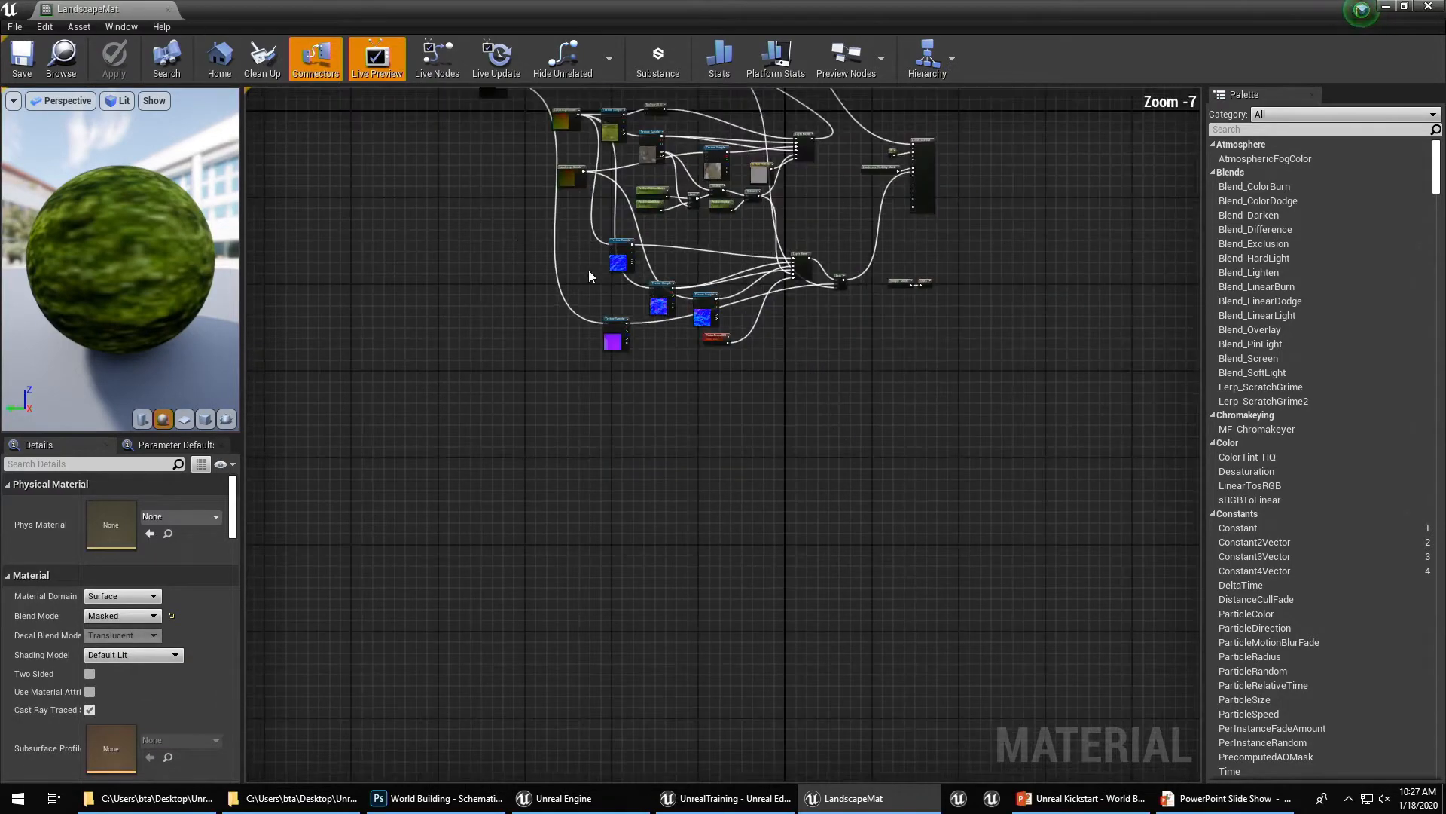
{"action": "right_click_drag", "start_coordinate": [589, 269], "coordinate": [467, 404]}
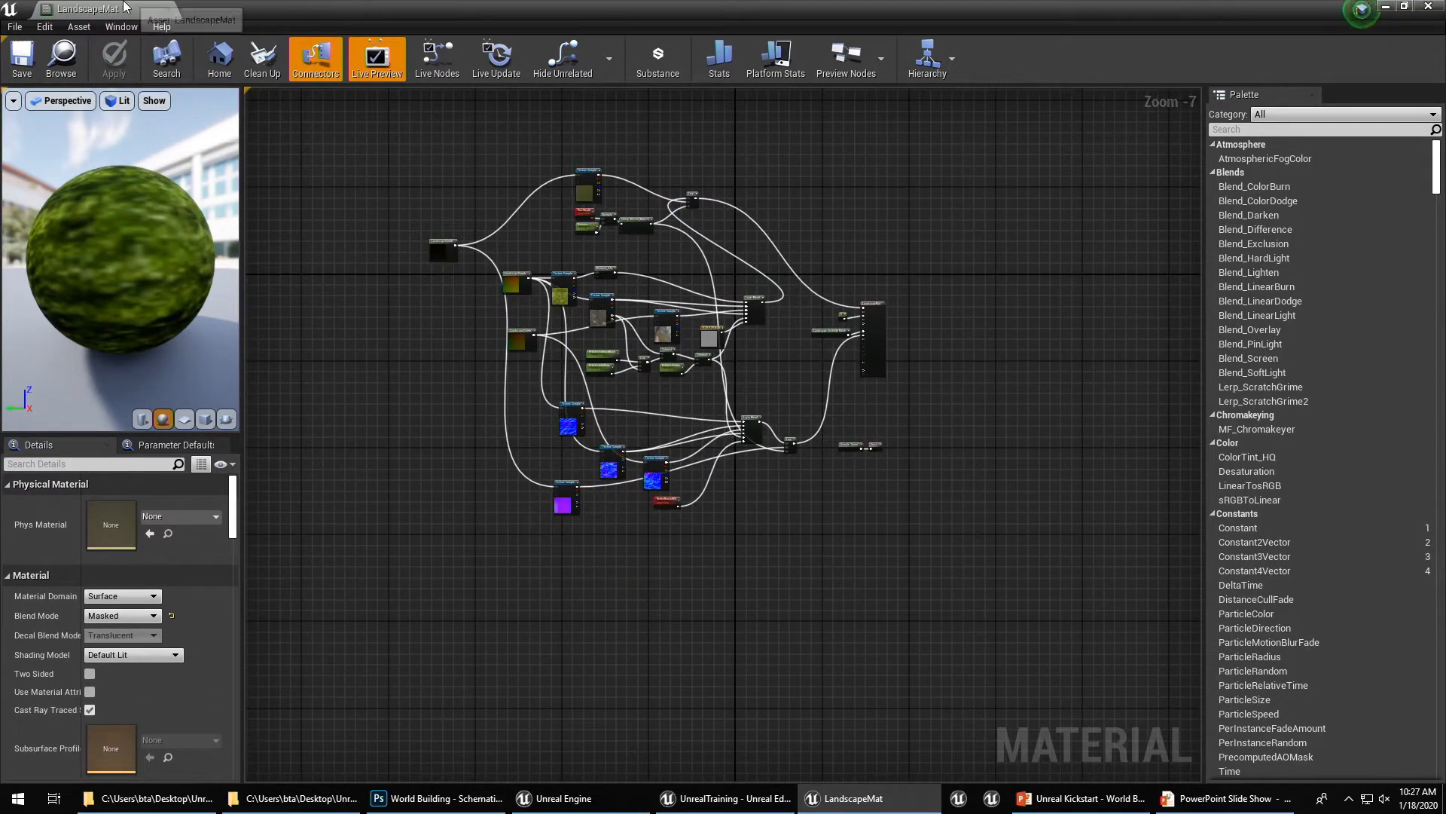
{"action": "left_click", "coordinate": [167, 9]}
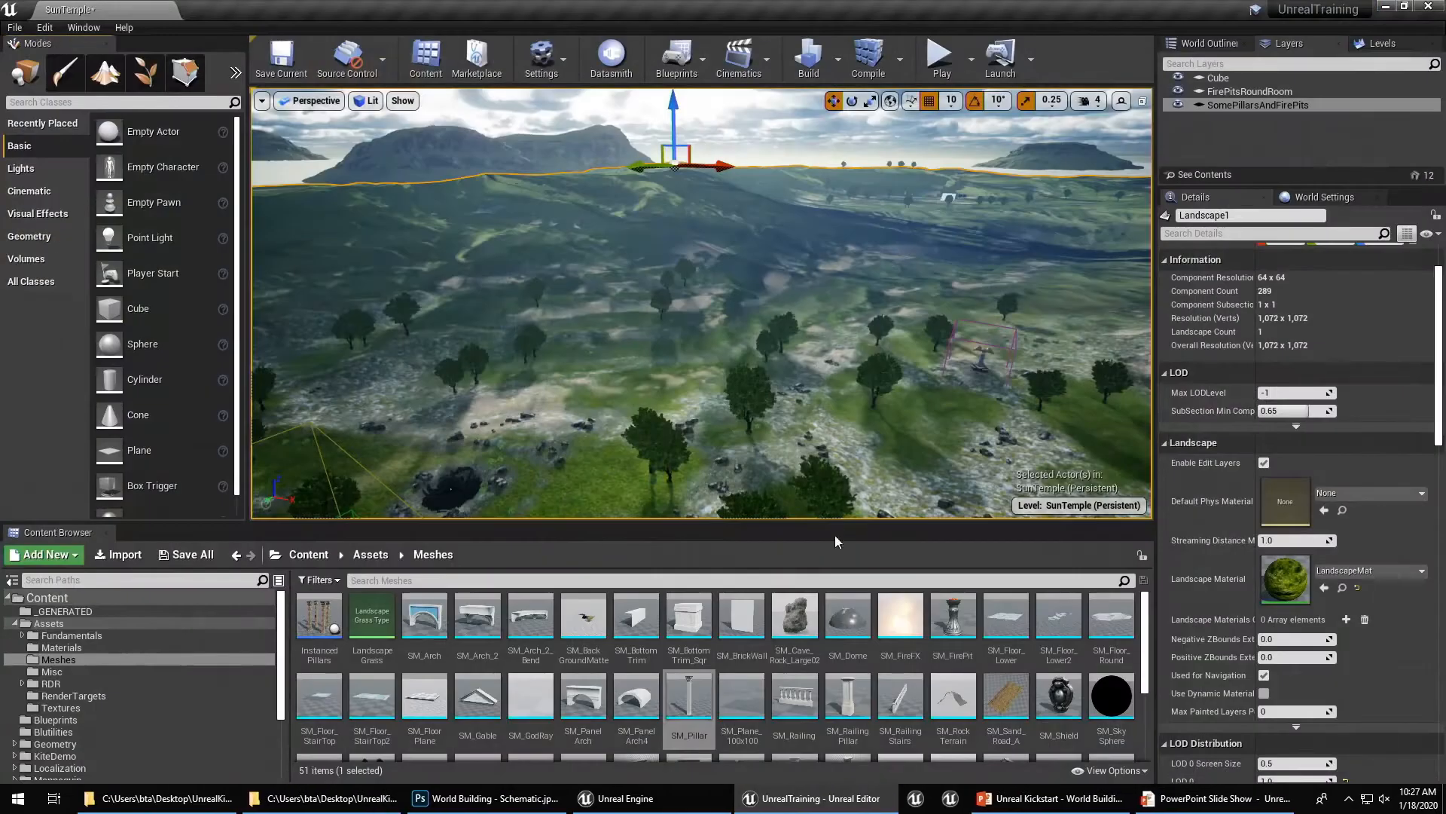
{"action": "left_click", "coordinate": [1185, 800]}
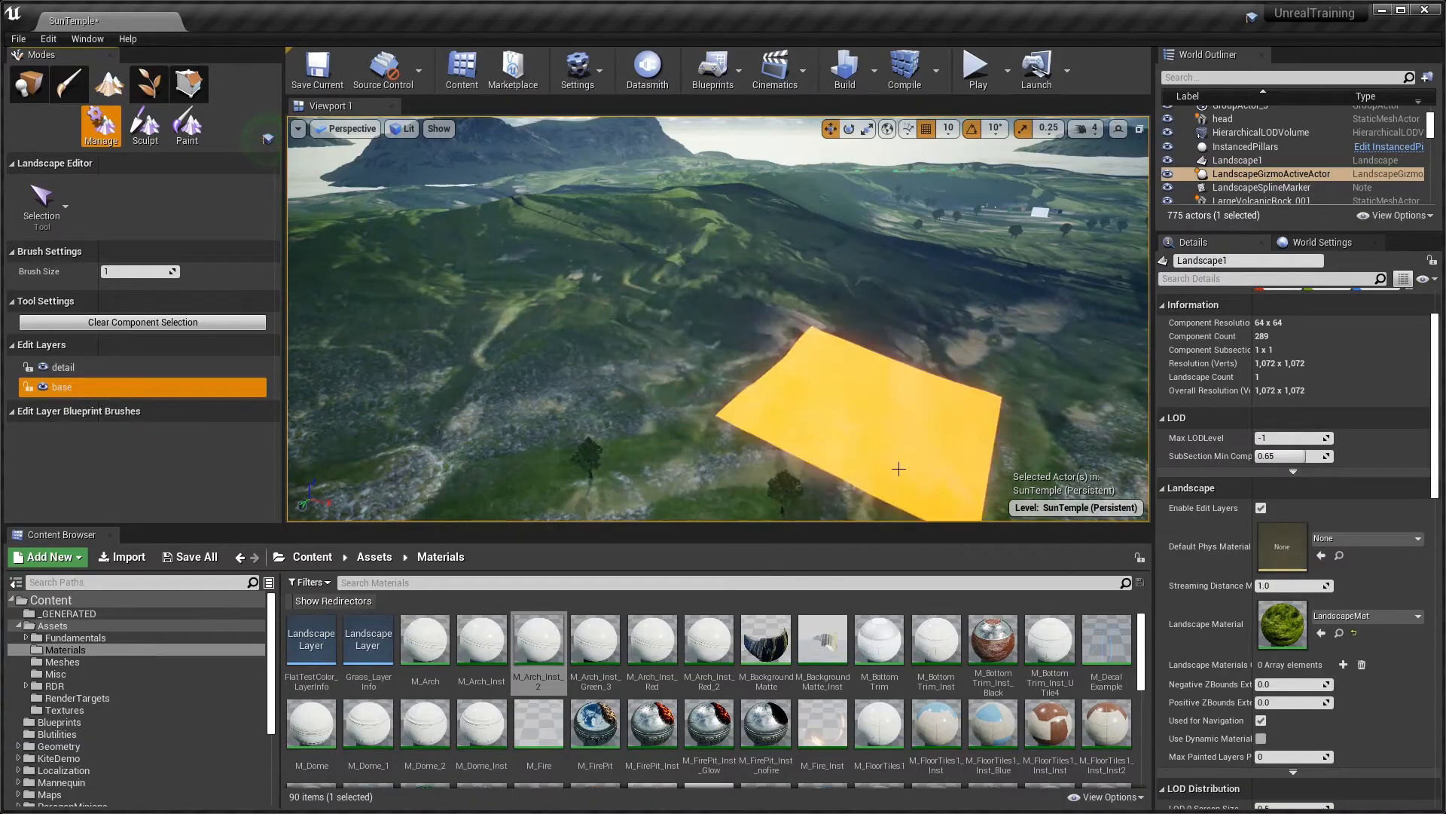
Reopen LandscapeMat from the landscape's material setting, examine its grass and pebble Texture Samples, and close the material
{"action": "double_click", "coordinate": [1281, 619]}
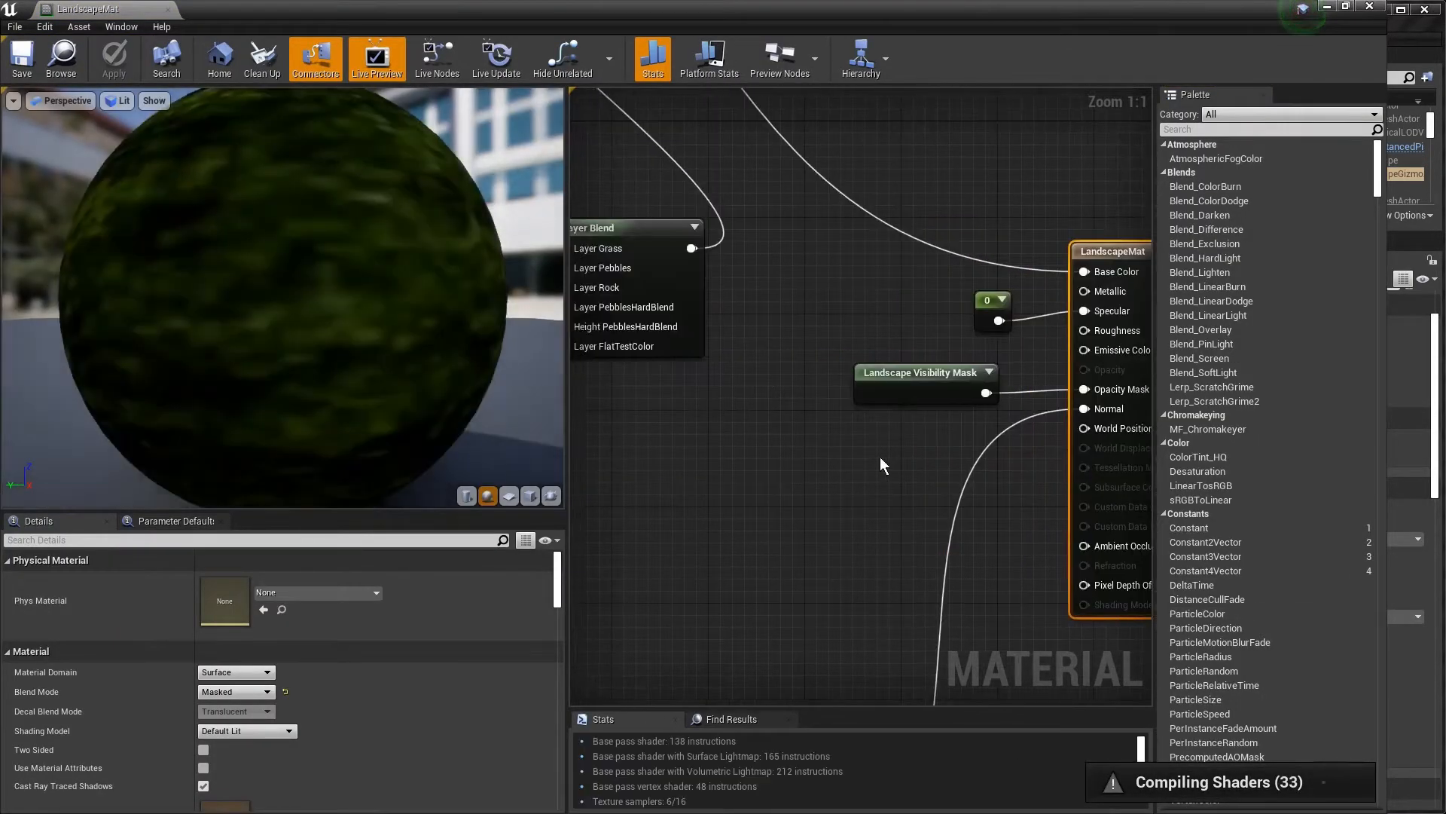
{"action": "scroll", "coordinate": [794, 434], "scroll_direction": "up", "scroll_amount": 2}
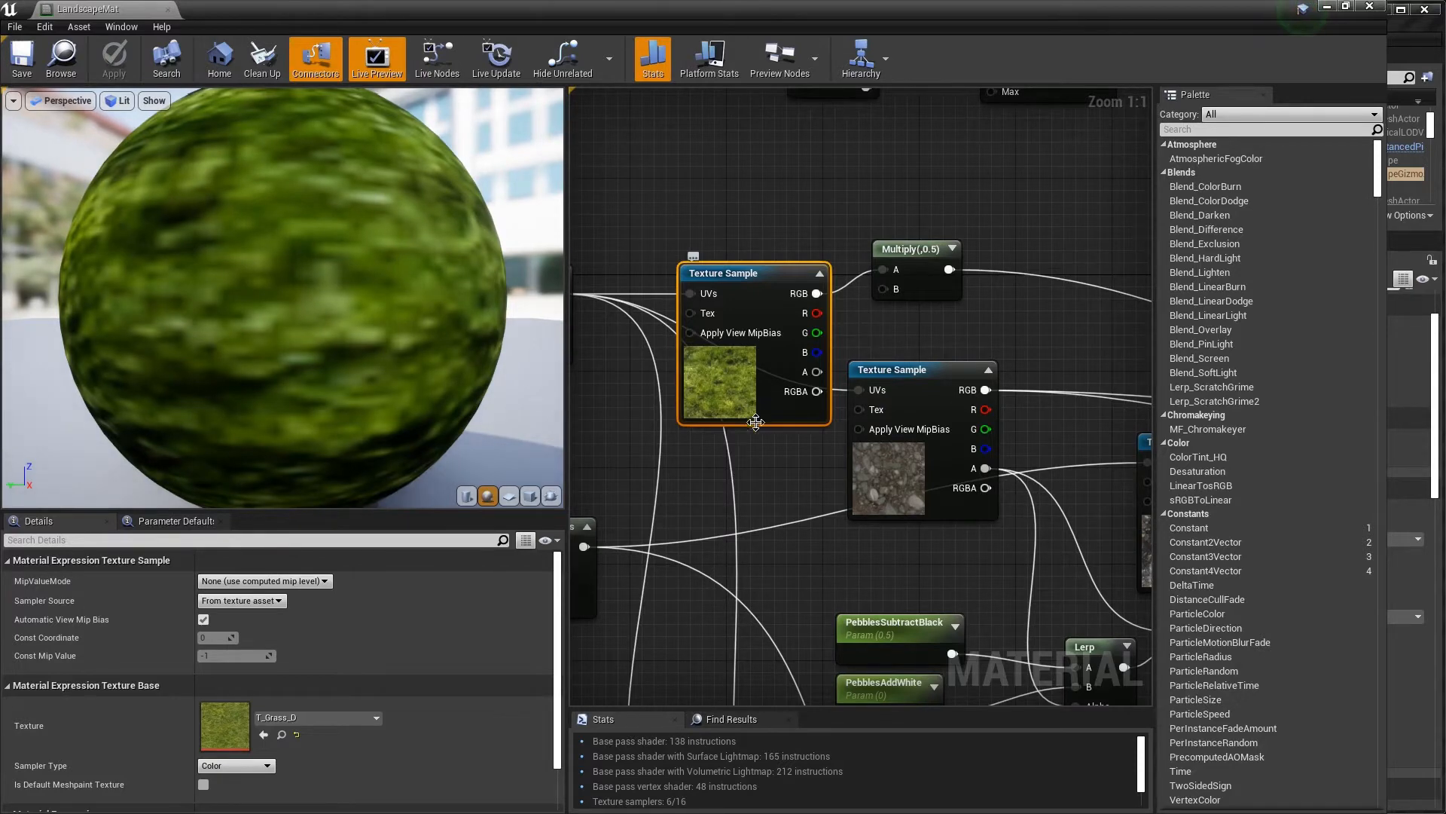
{"action": "left_click", "coordinate": [874, 476]}
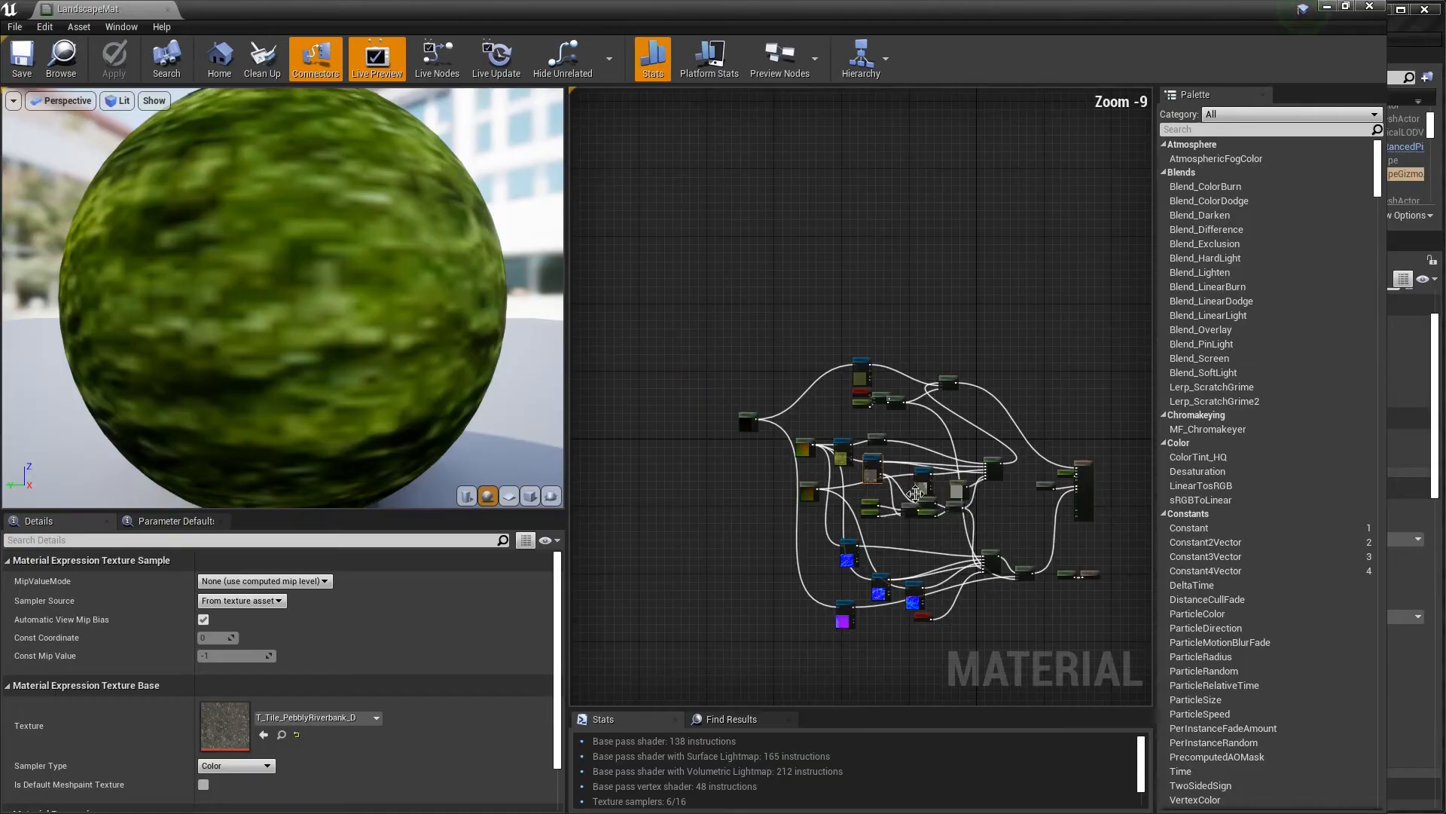
{"action": "scroll", "coordinate": [836, 446], "scroll_direction": "up", "scroll_amount": 1}
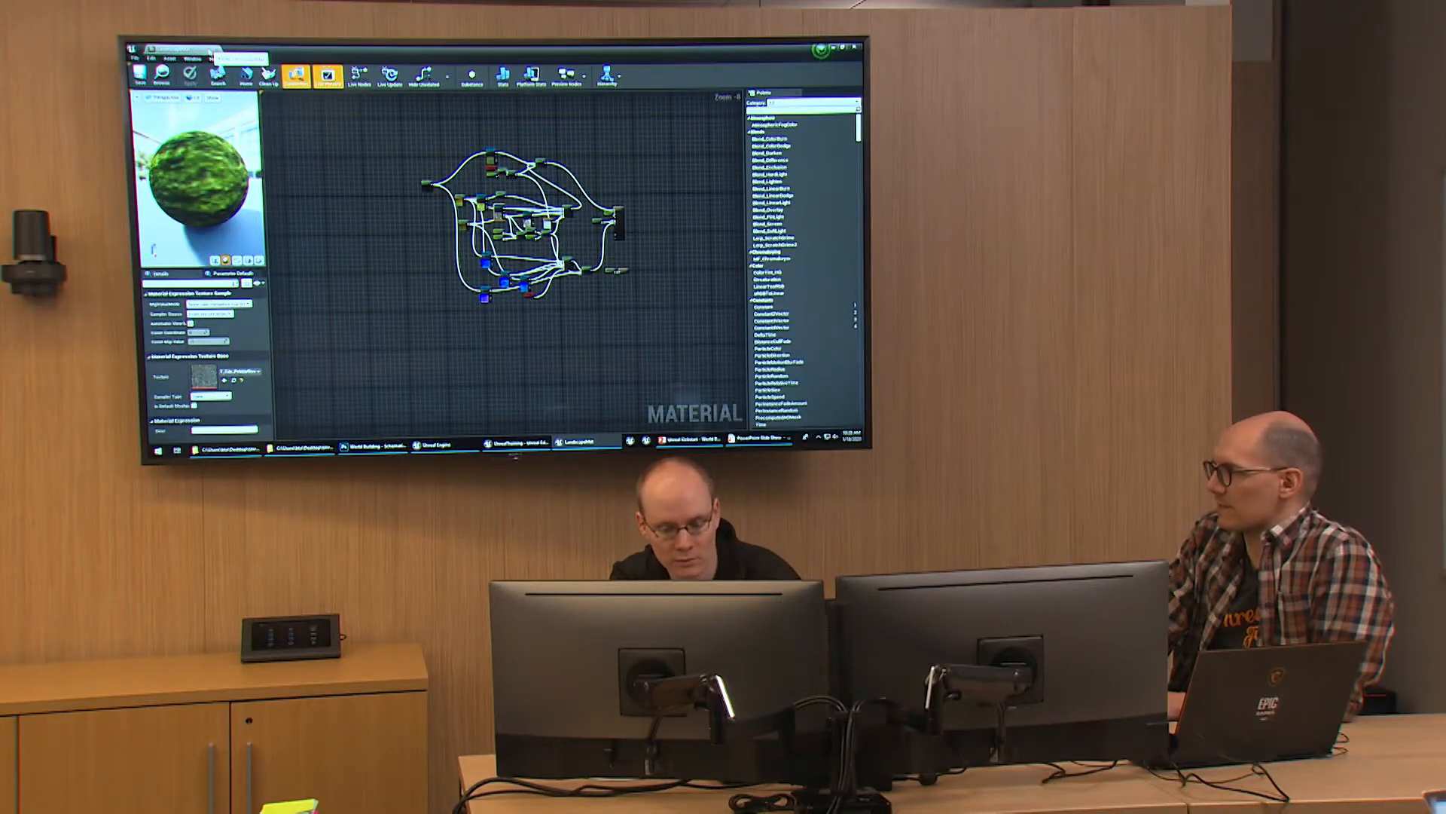
{"action": "left_click", "coordinate": [210, 51]}
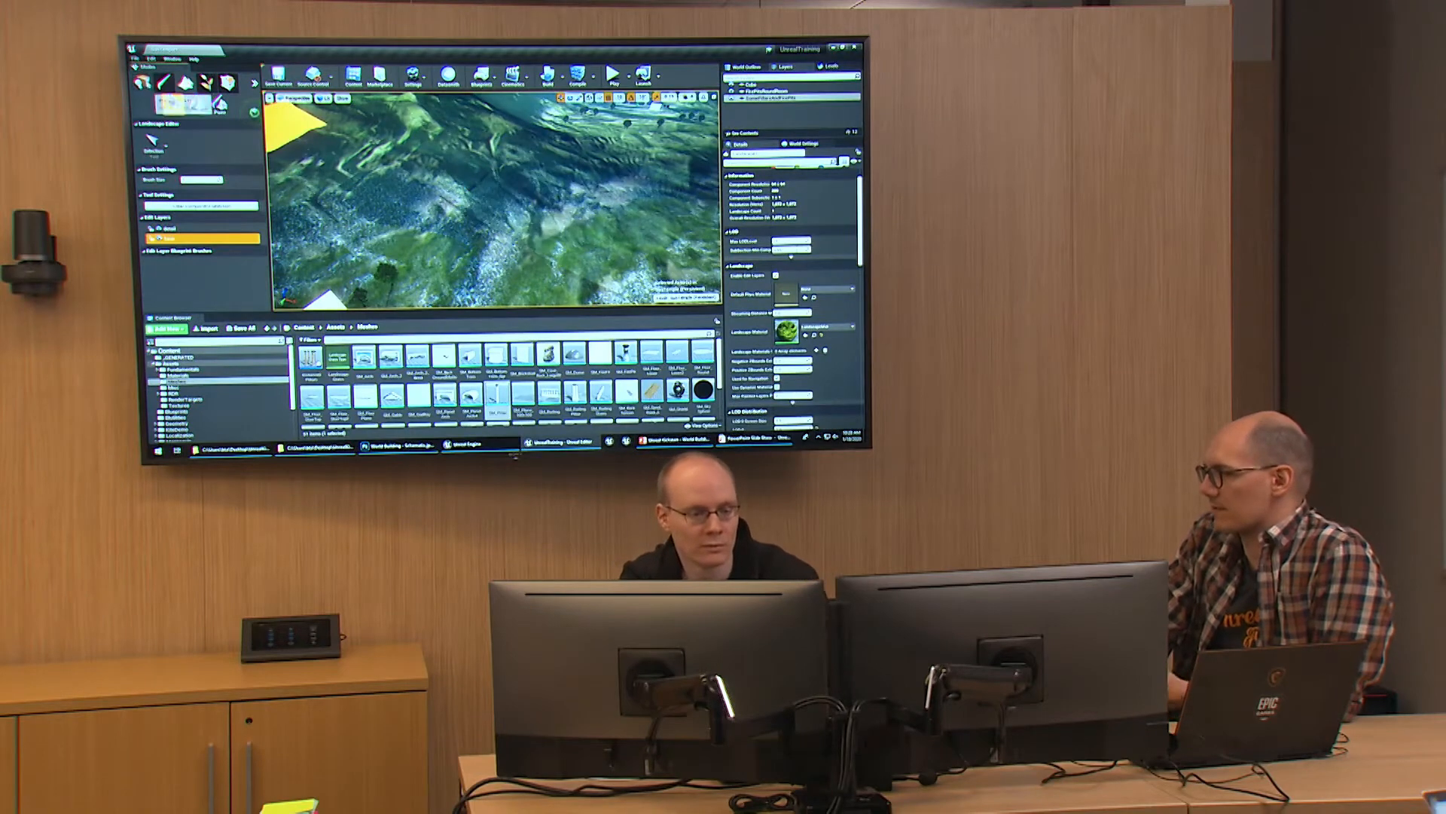
Return to Place mode, check the Landscapes slide in the PowerPoint slide show, and switch back to Unreal Editor
{"action": "left_click", "coordinate": [143, 83]}
{"action": "right_click_drag", "start_coordinate": [482, 196], "coordinate": [577, 152]}
{"action": "left_click", "coordinate": [731, 442]}
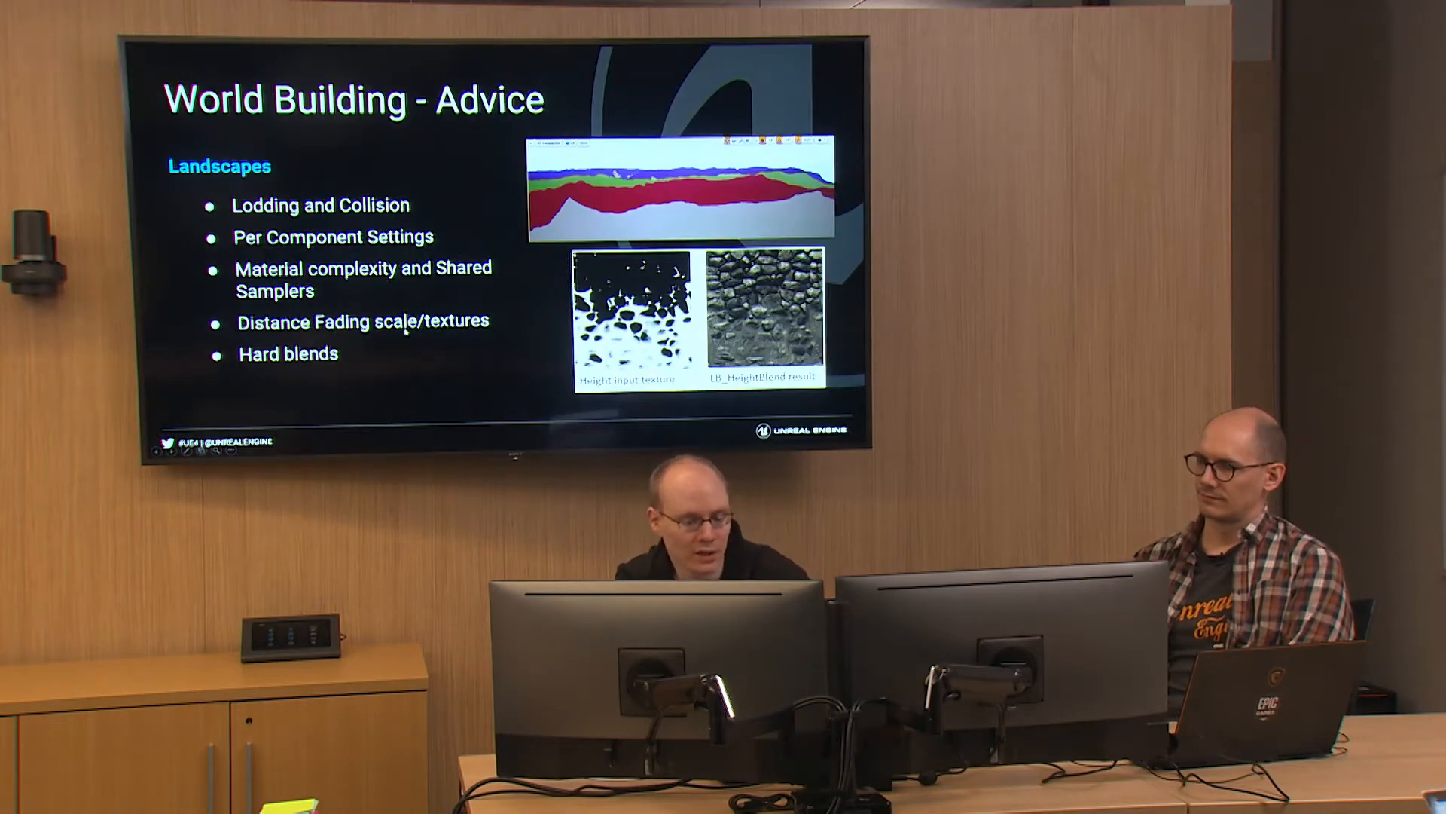
{"action": "key", "text": "alt+Tab"}
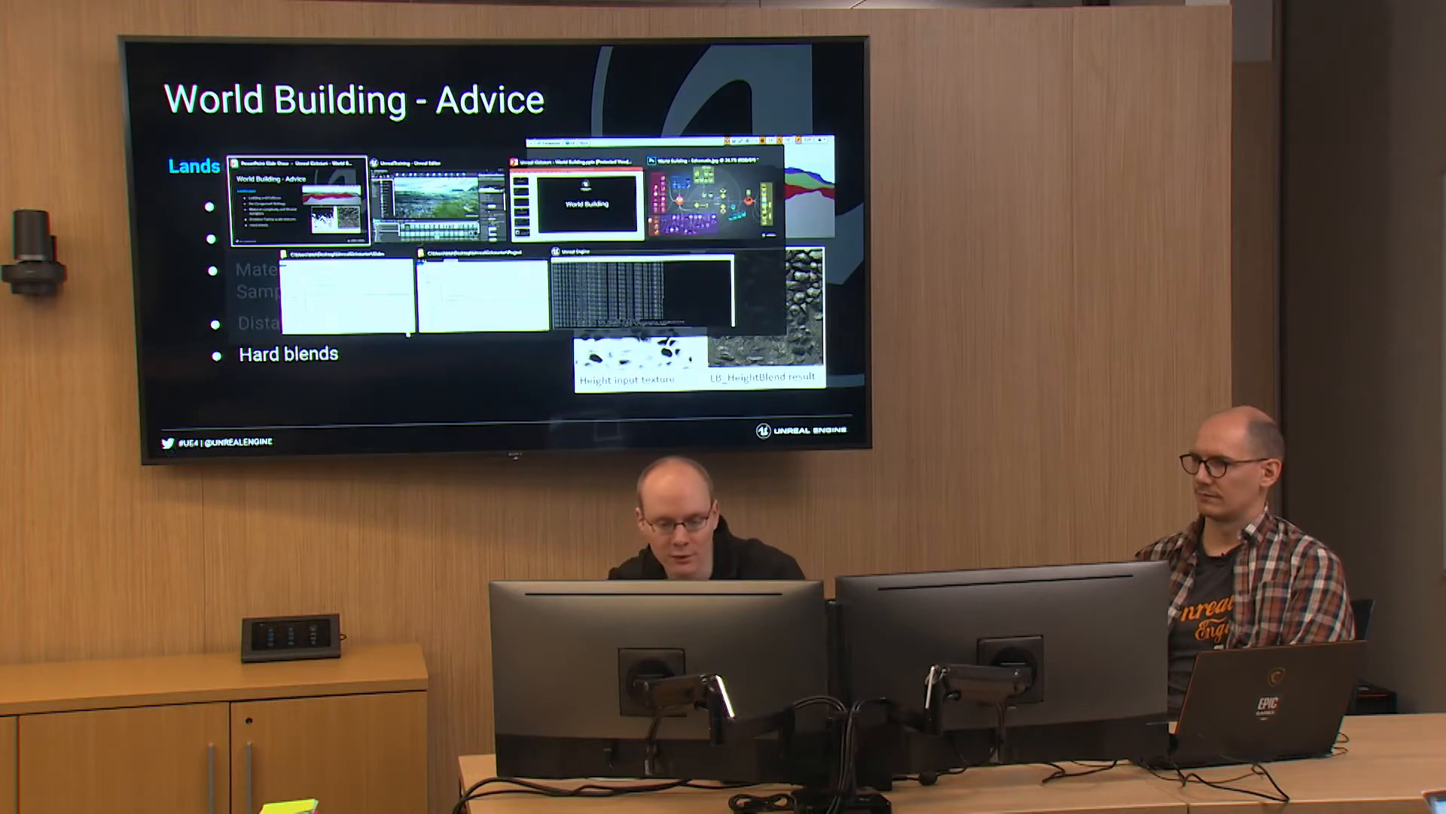
{"action": "left_click", "coordinate": [433, 214]}
Display the viewport in Unlit mode and examine how the landscape textures look from close up and far away
{"action": "right_click_drag", "start_coordinate": [432, 214], "coordinate": [425, 264]}
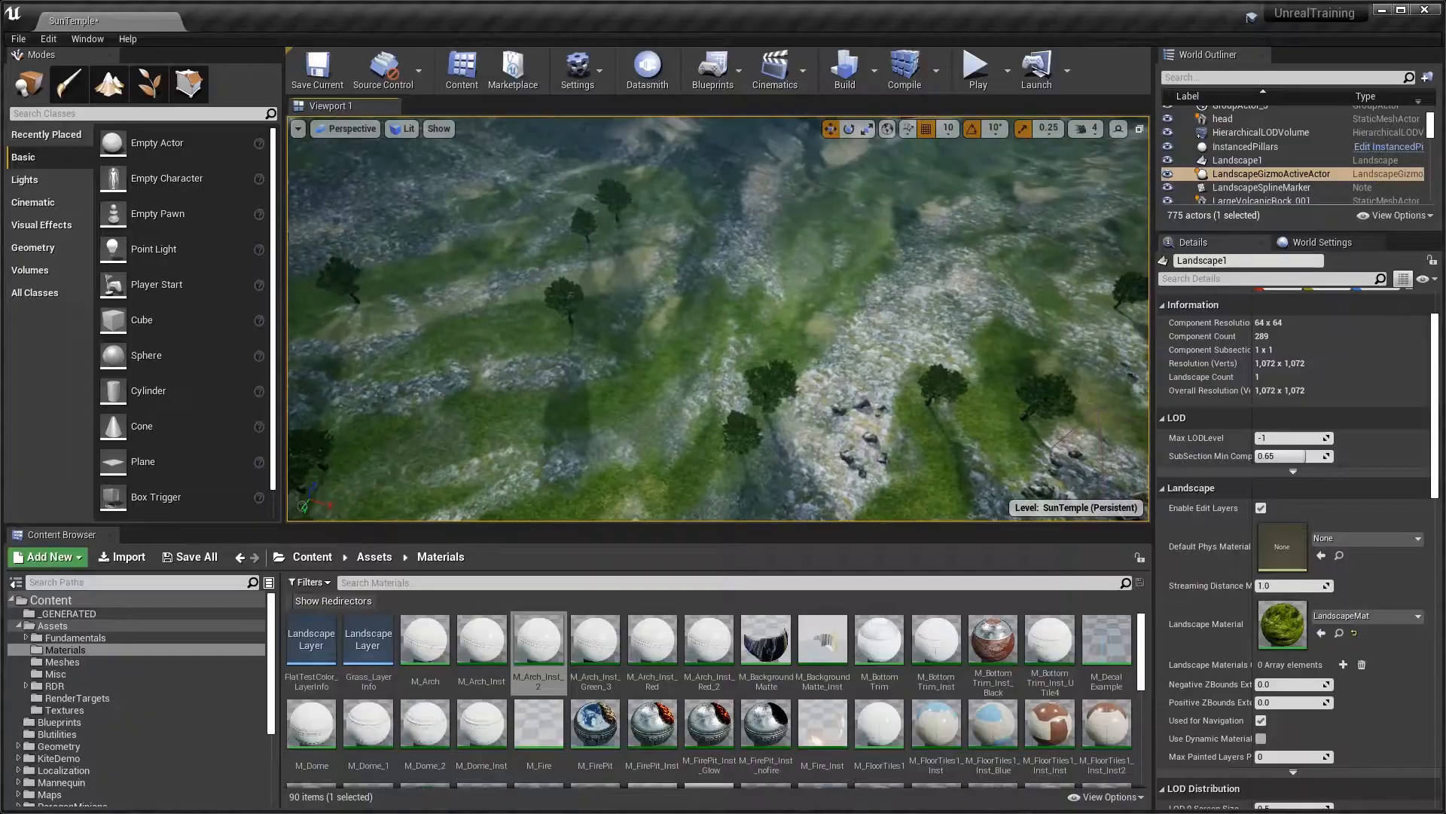
{"action": "right_click_drag", "start_coordinate": [584, 441], "coordinate": [582, 452]}
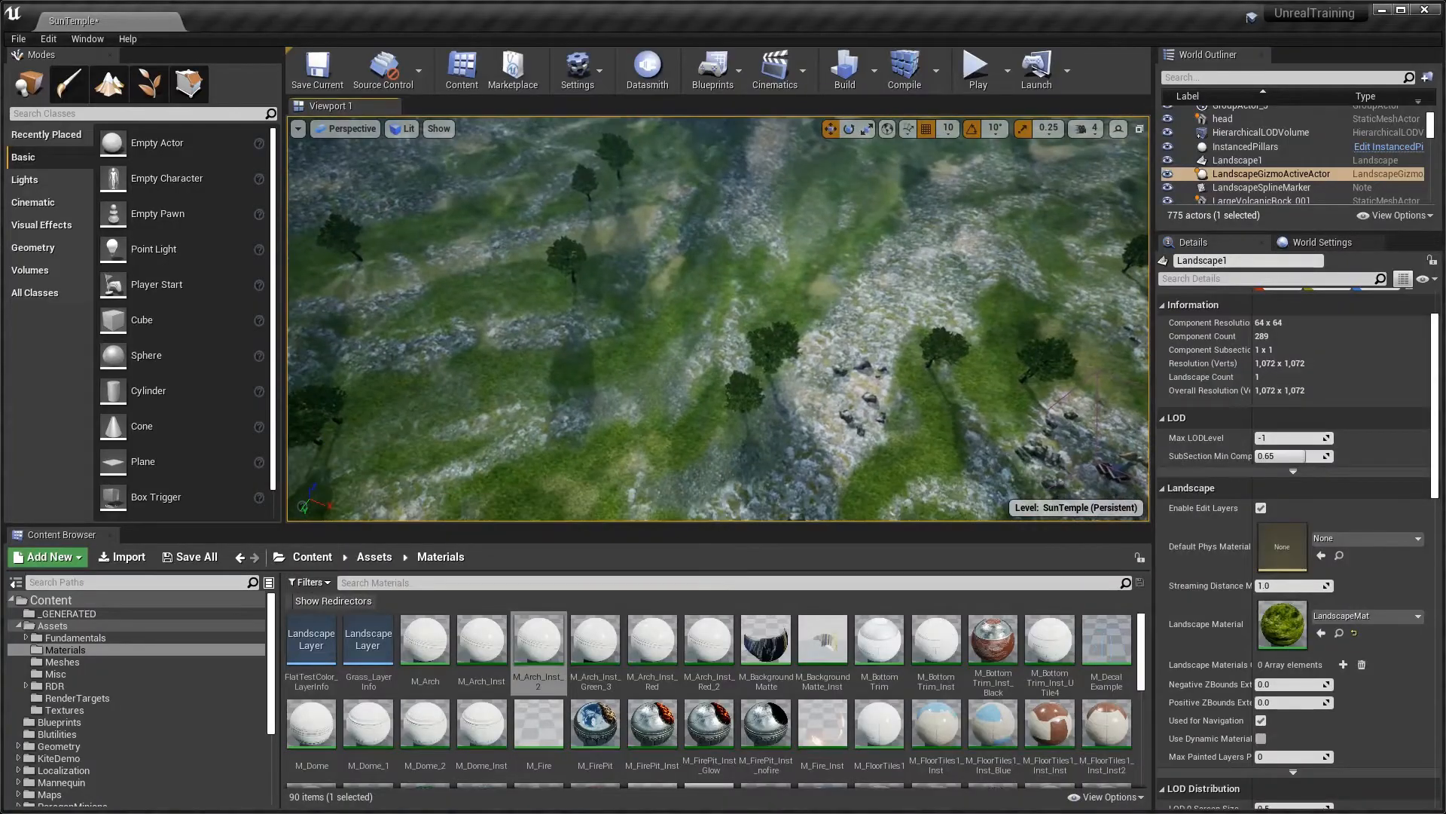
{"action": "key", "text": "w"}
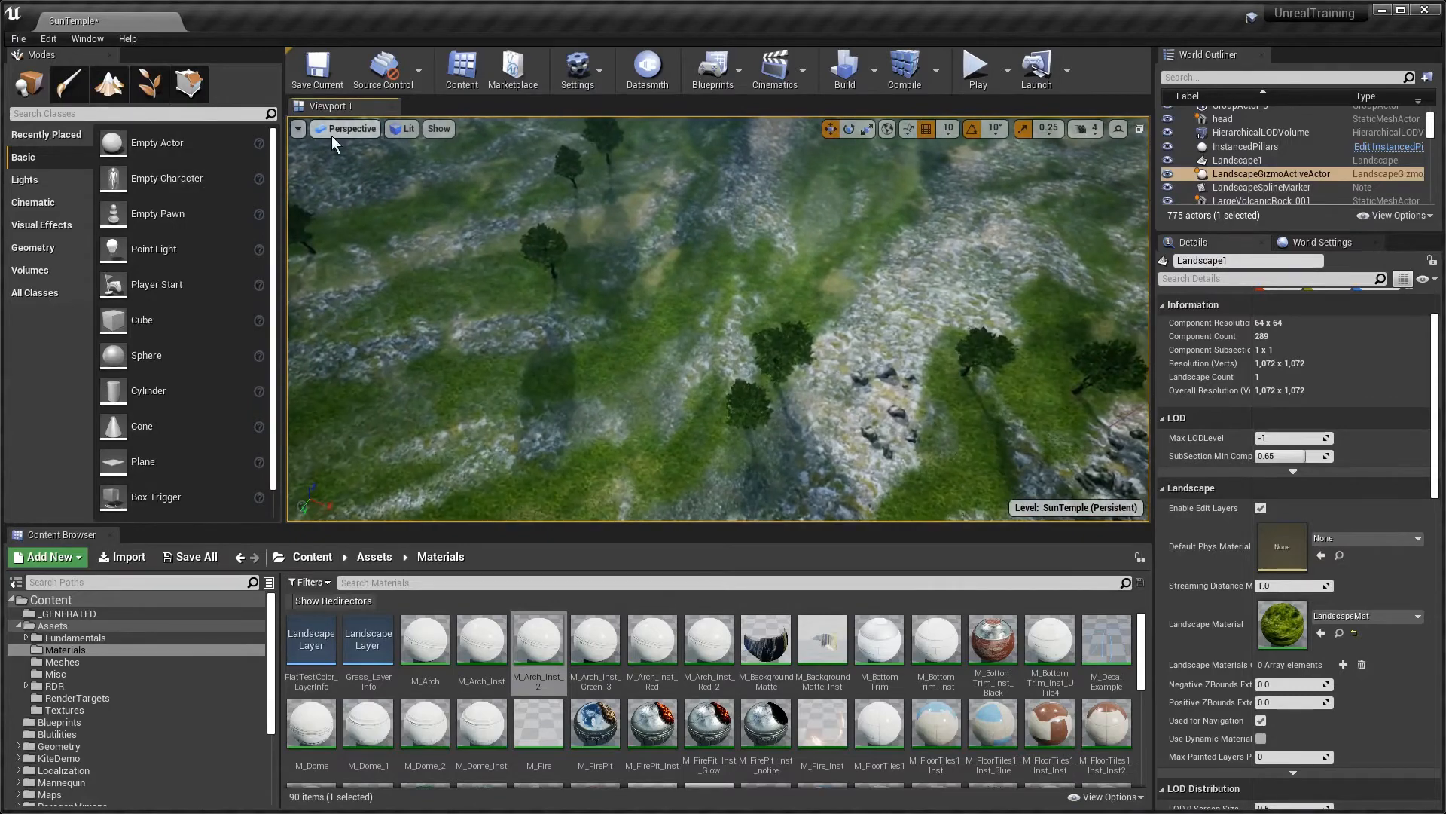
{"action": "left_click", "coordinate": [408, 130]}
{"action": "left_click", "coordinate": [419, 176]}
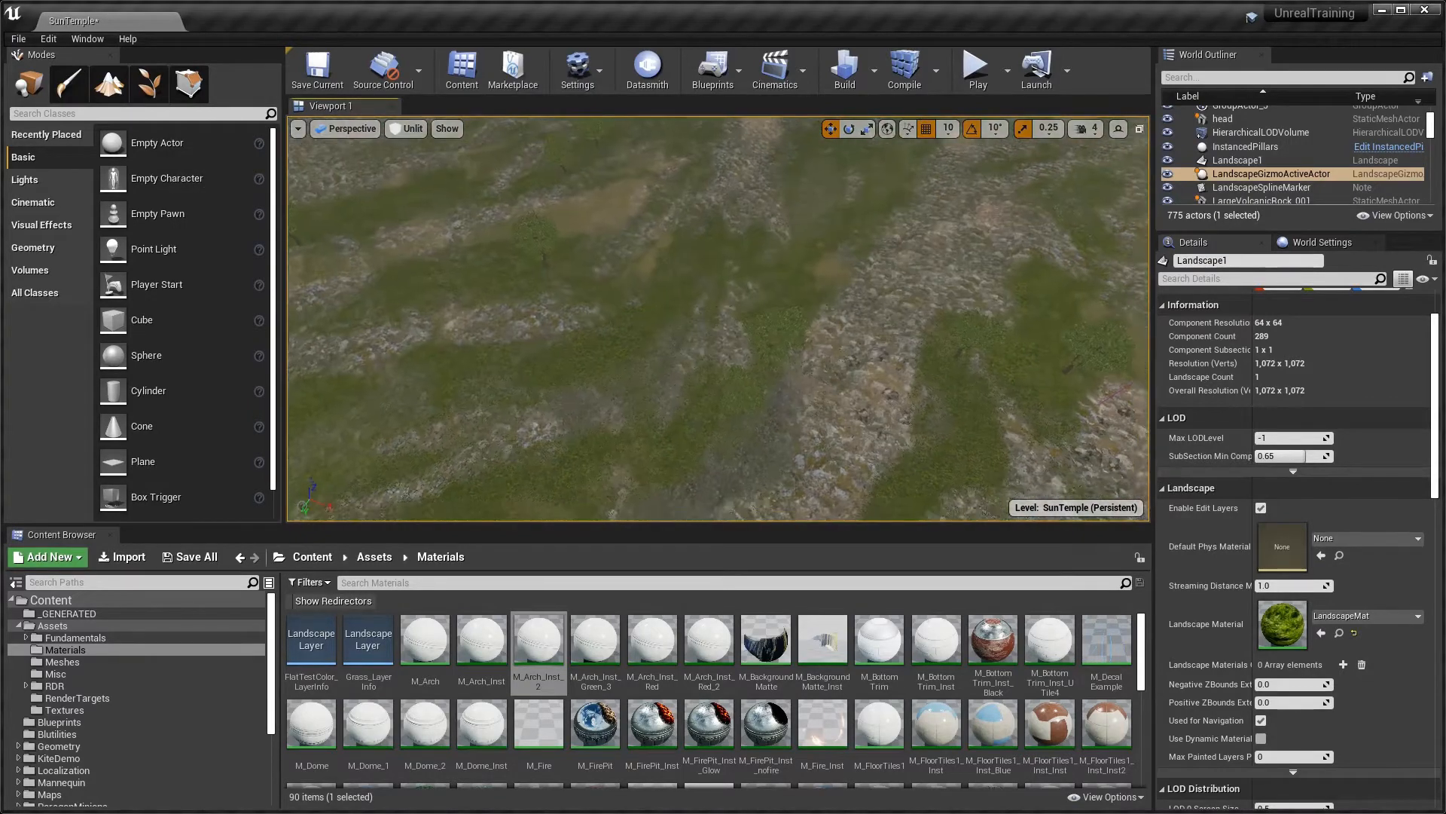
{"action": "key", "text": "w"}
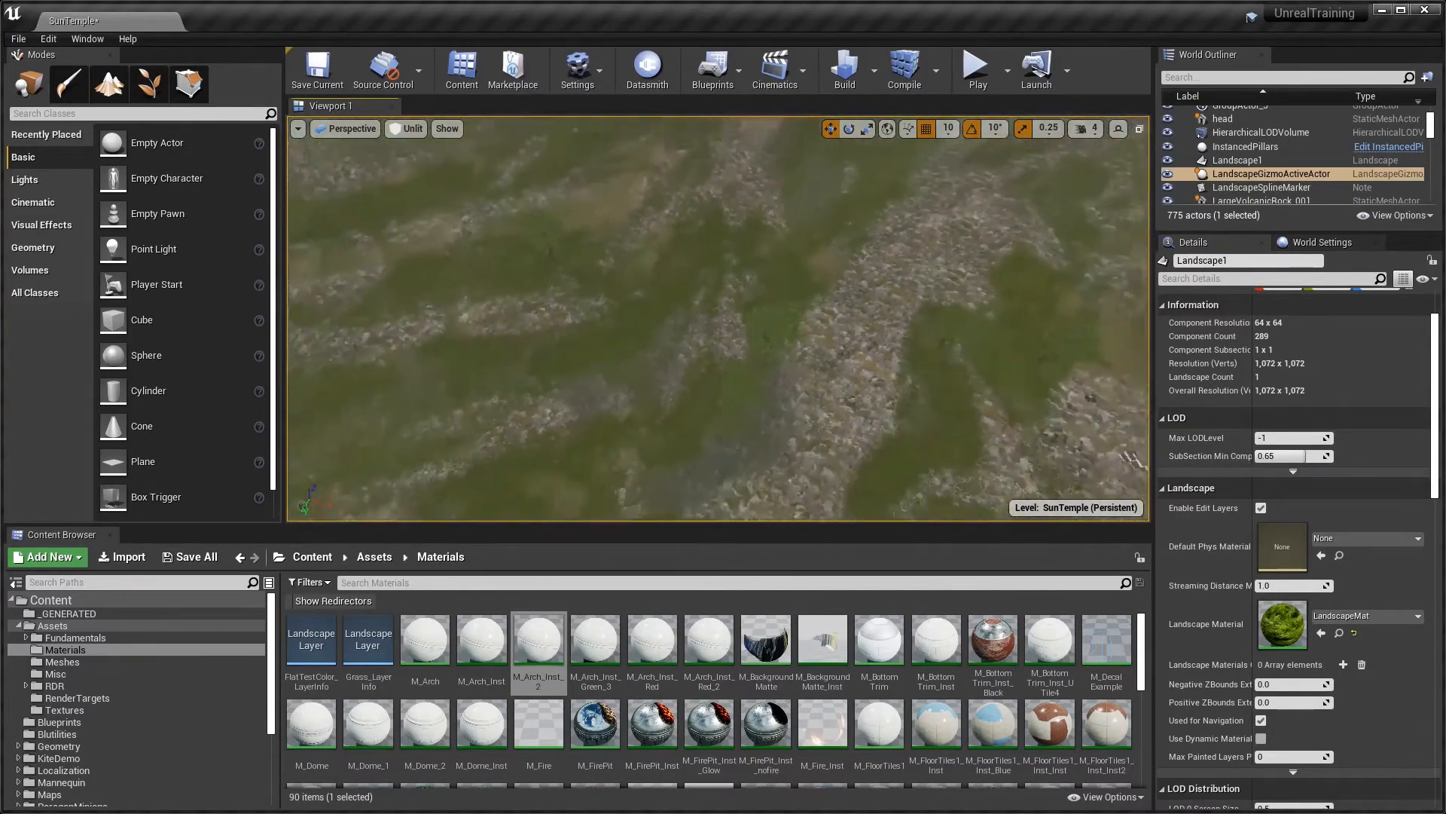
{"action": "key", "text": "s"}
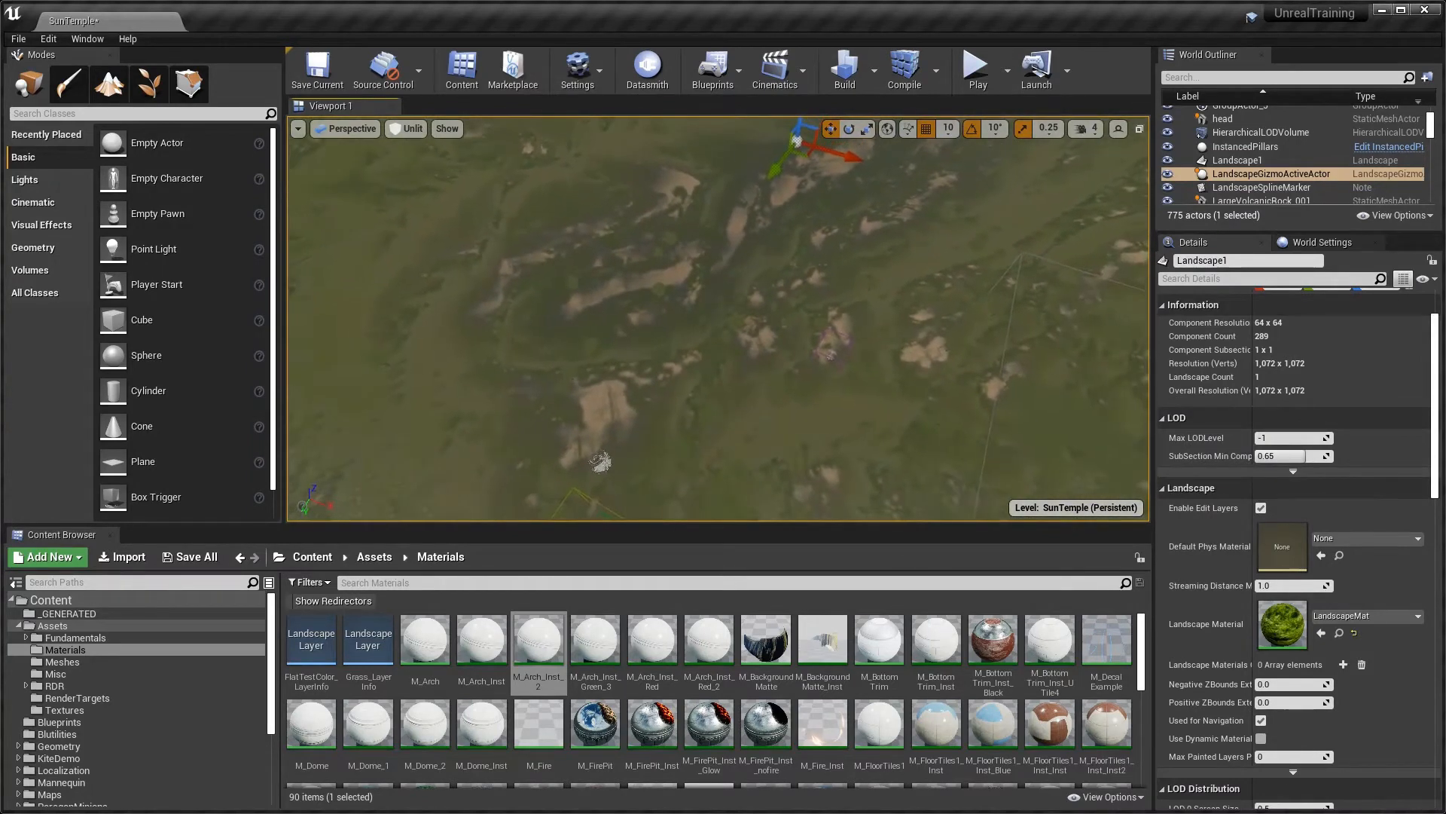
Open LandscapeMat again and inspect the LandscapeColor Texture Sample above the PixelDepth and Distance nodes
{"action": "double_click", "coordinate": [1282, 629]}
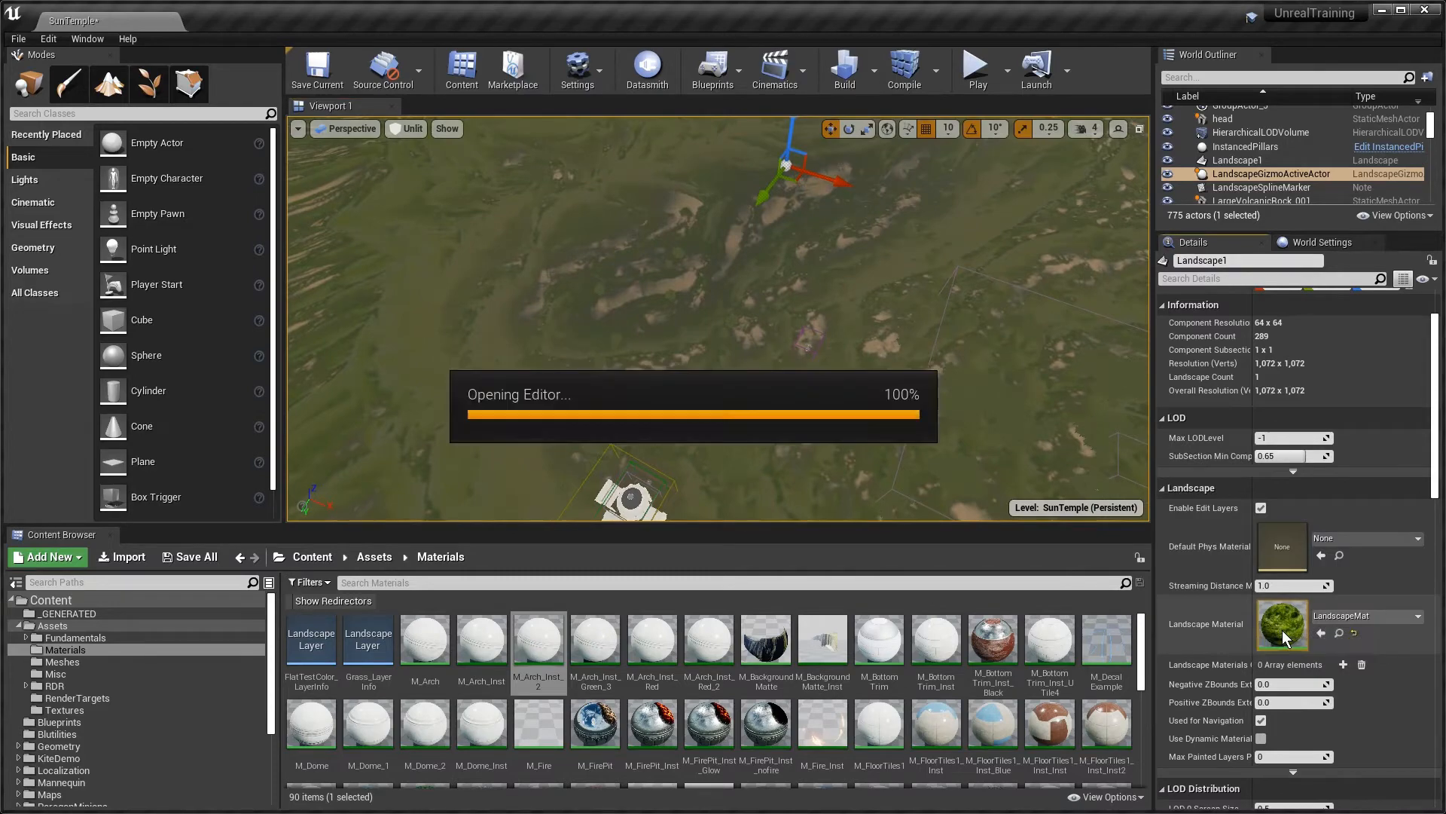
{"action": "scroll", "coordinate": [824, 458], "scroll_direction": "down", "scroll_amount": 5}
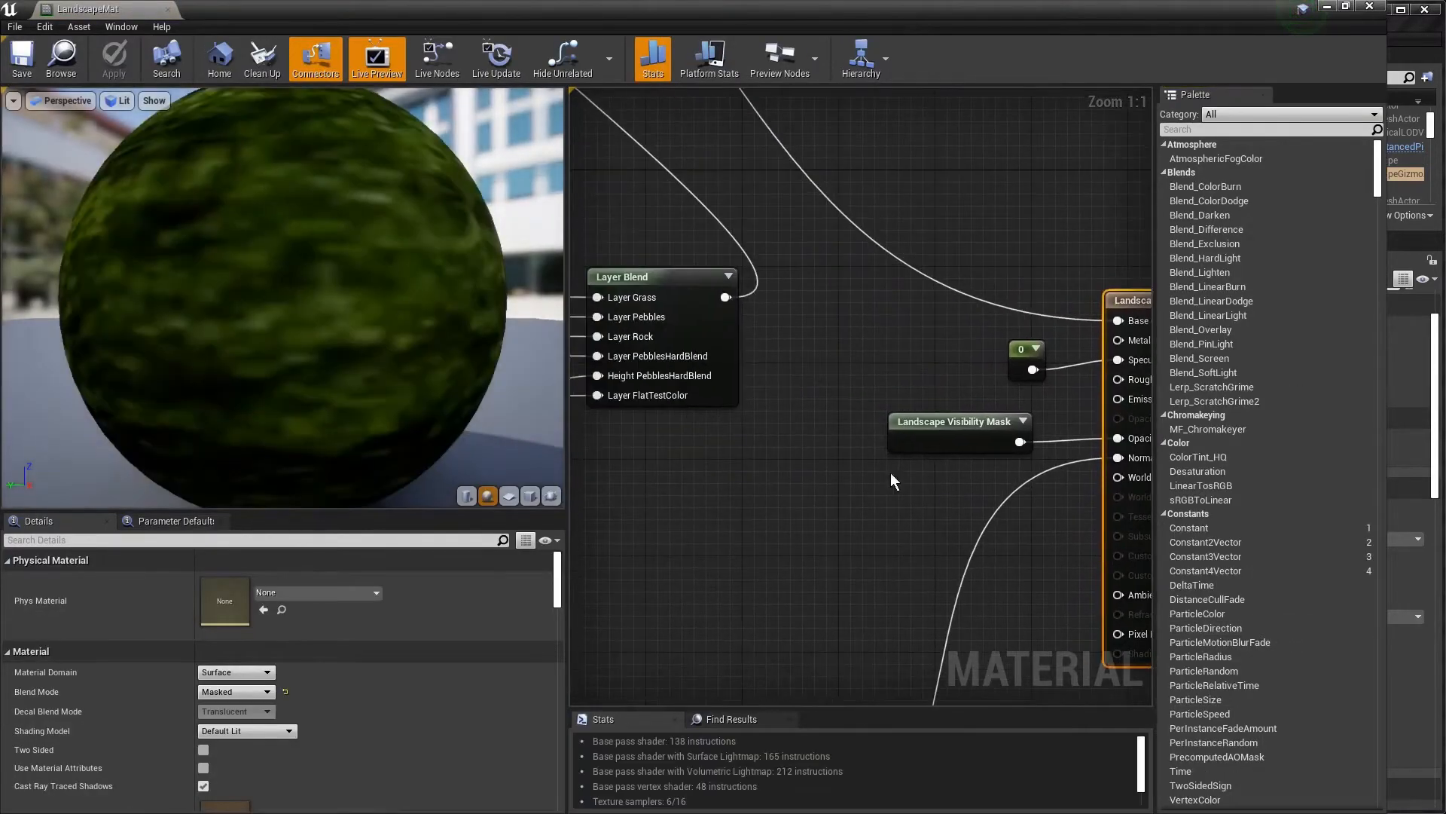
{"action": "scroll", "coordinate": [717, 338], "scroll_direction": "up", "scroll_amount": 6}
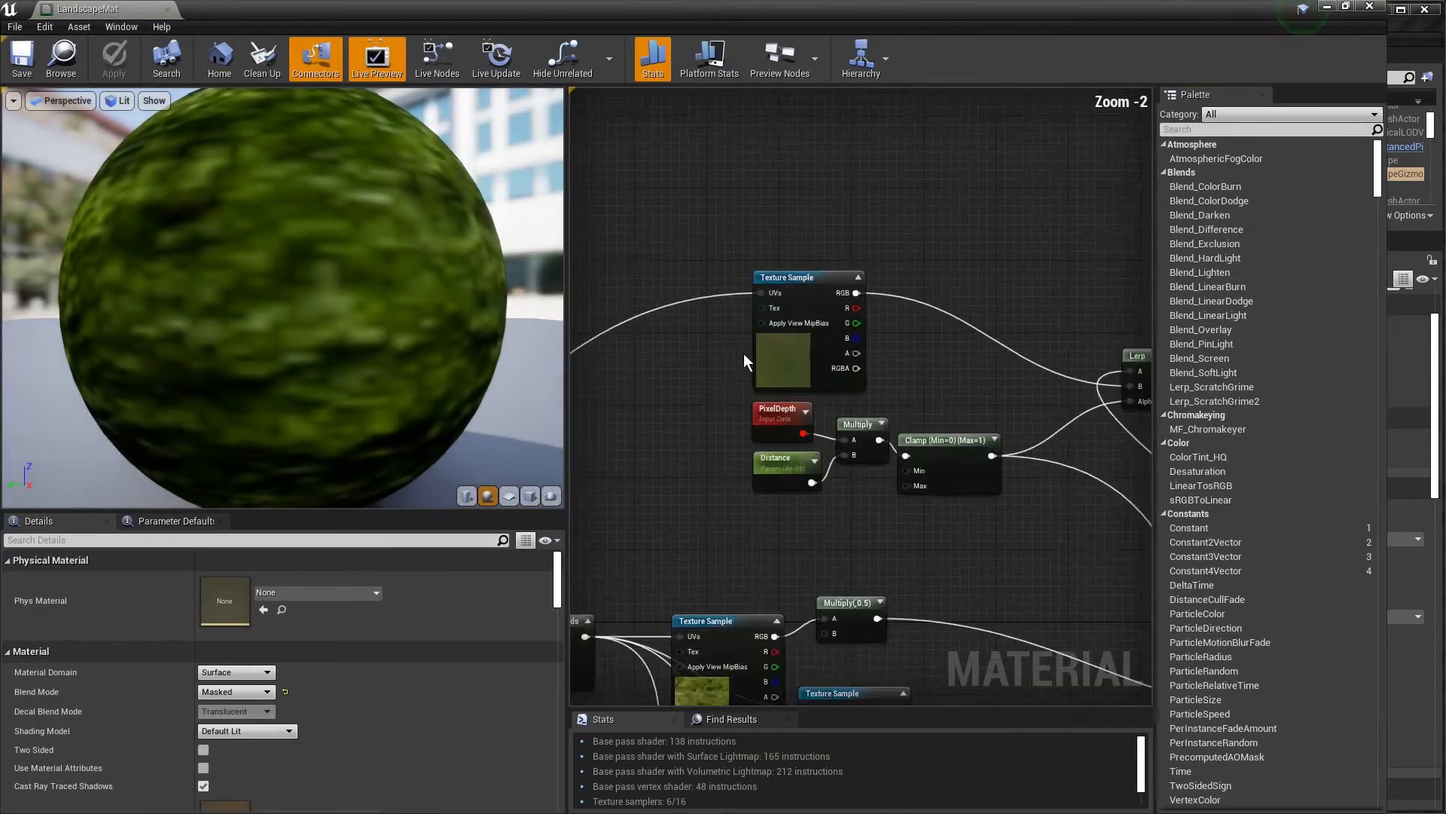
{"action": "left_click", "coordinate": [800, 368]}
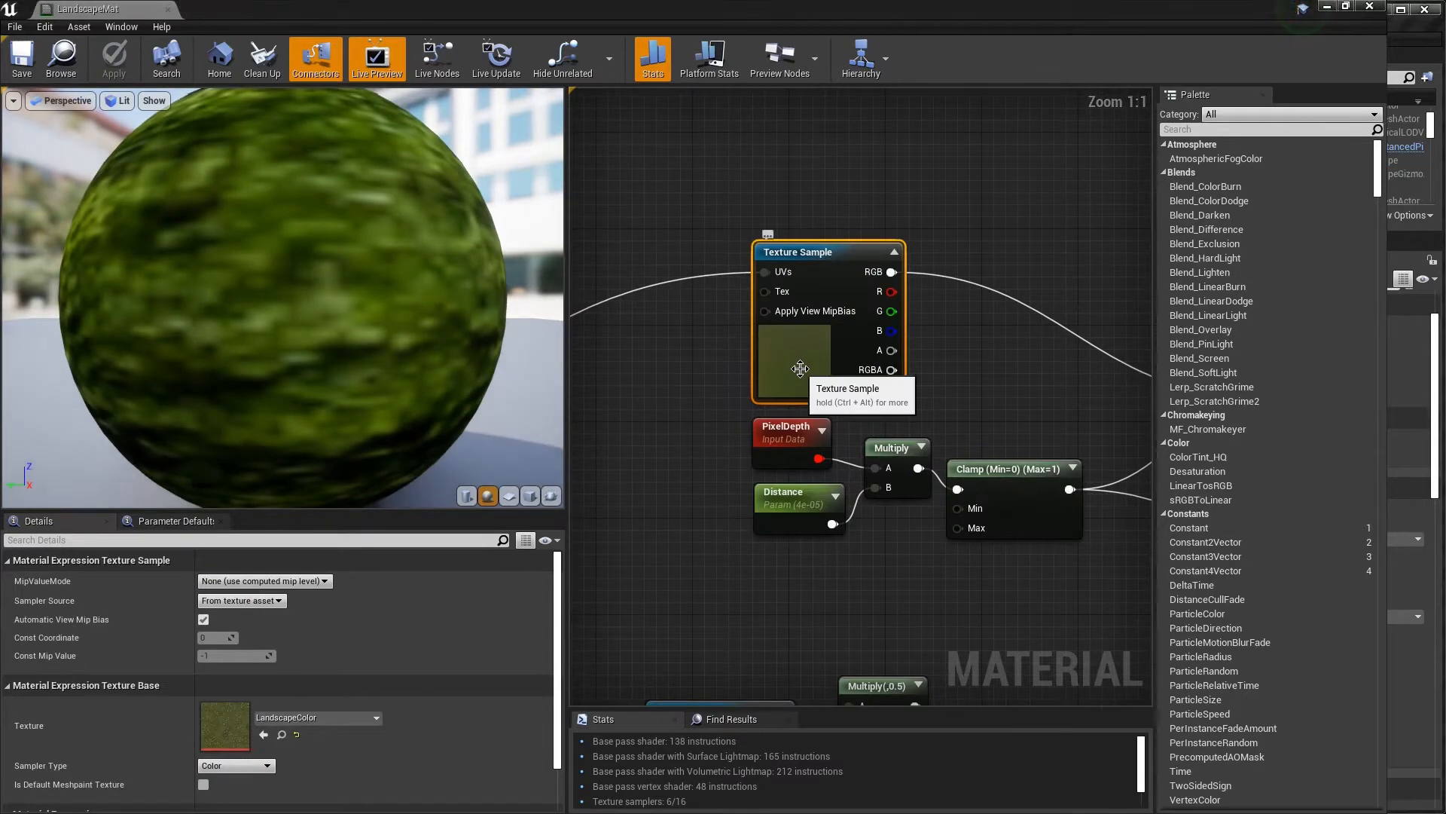
Inspect the LandscapeColor texture, close it, and compare it with the landscape's coloring in the level viewport from near and far
{"action": "double_click", "coordinate": [229, 708]}
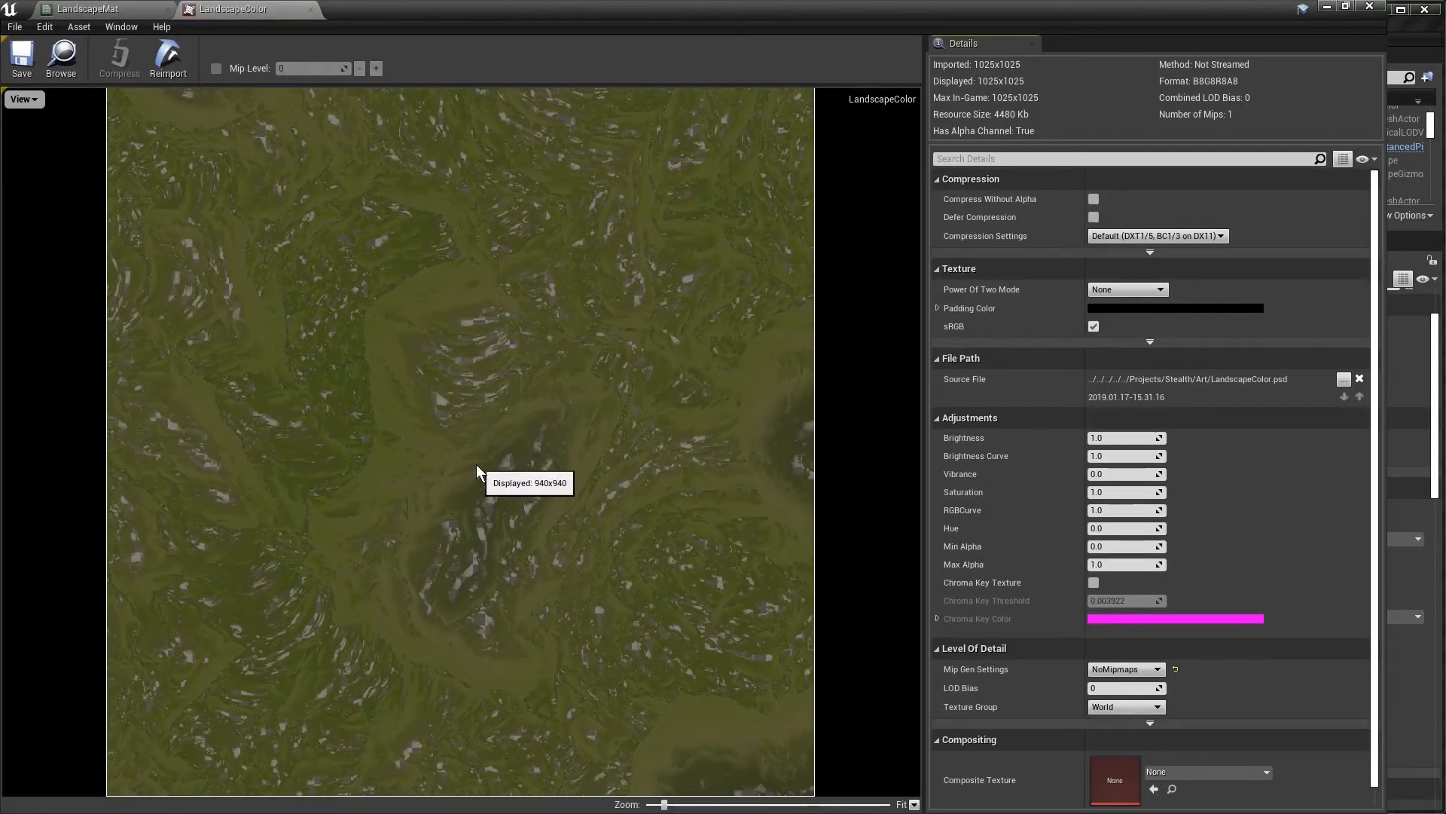
{"action": "middle_click", "coordinate": [247, 11]}
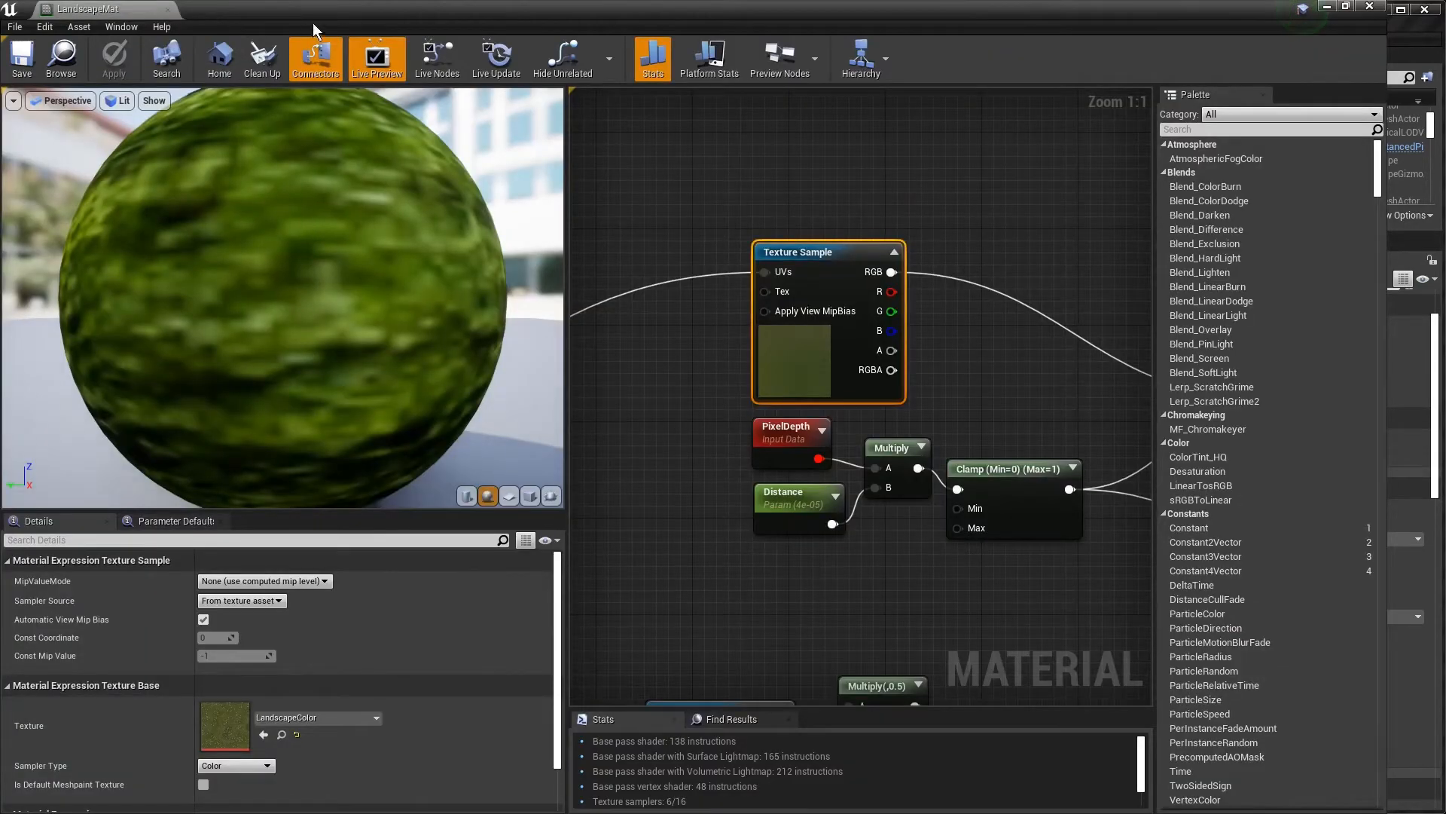
{"action": "left_click_drag", "start_coordinate": [313, 23], "coordinate": [866, 336]}
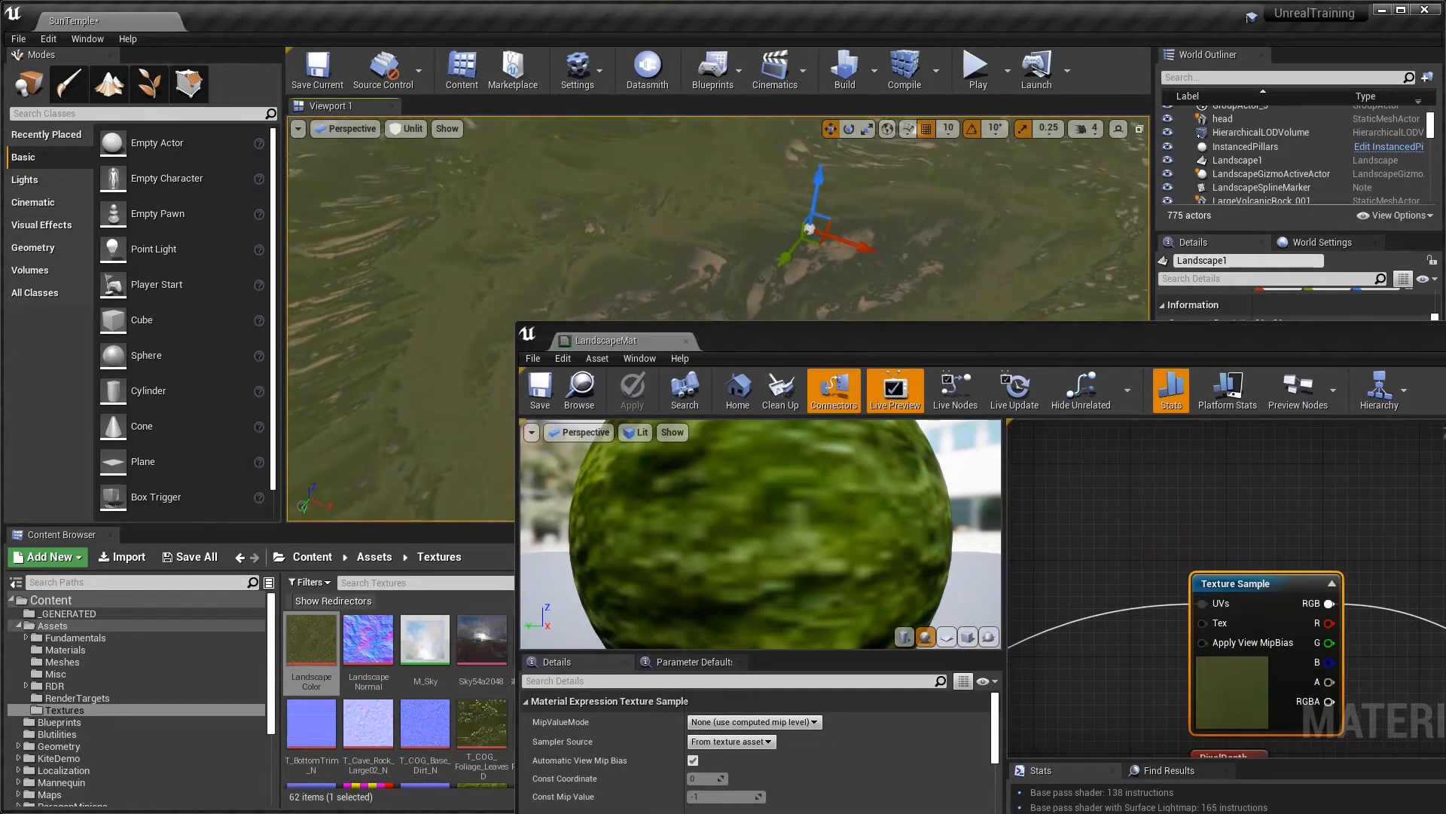
{"action": "scroll", "coordinate": [910, 142], "scroll_direction": "down", "scroll_amount": 5}
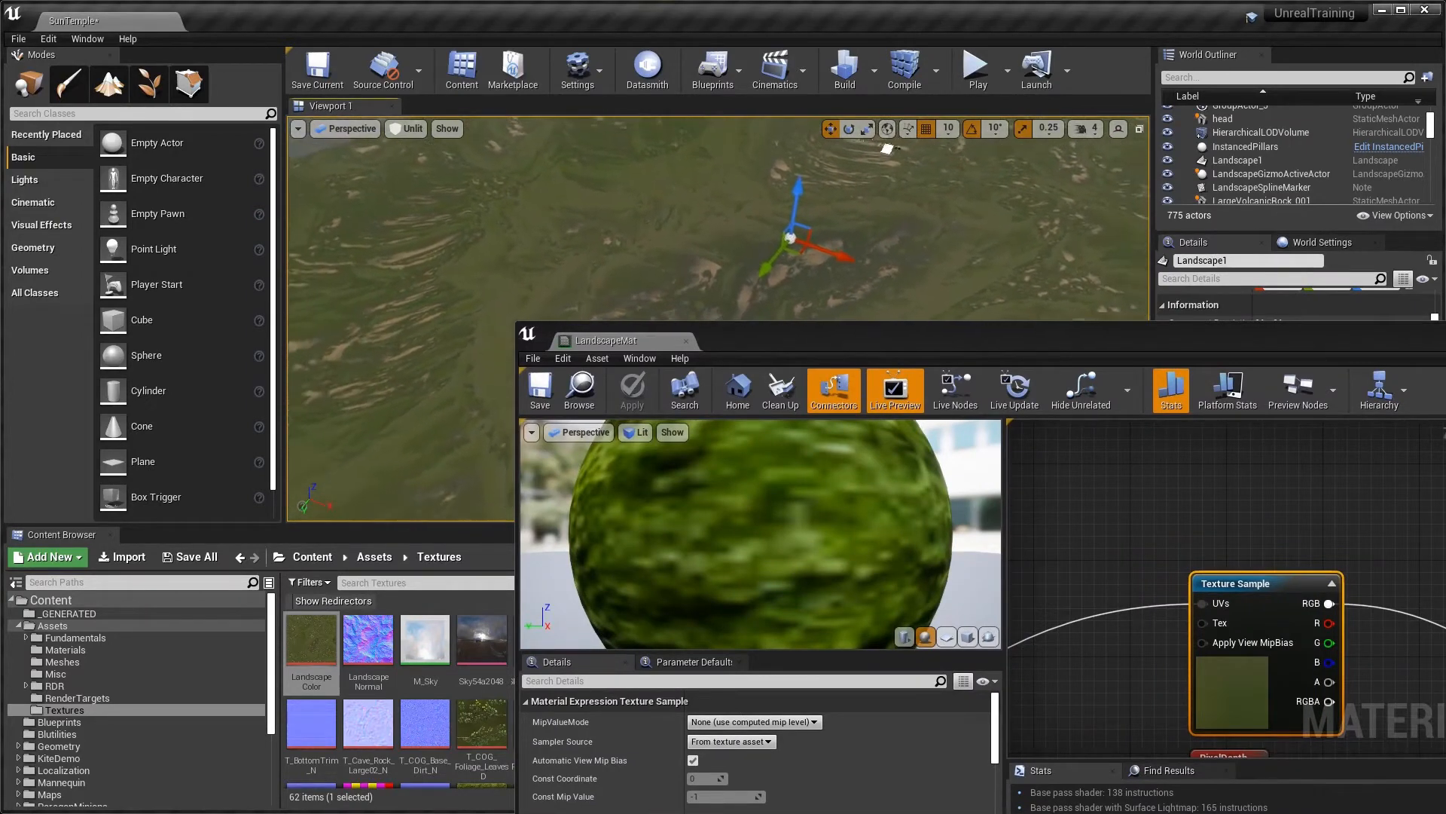
{"action": "mouse_move", "coordinate": [910, 142]}
{"action": "right_mouse_down"}
{"action": "mouse_move", "coordinate": [910, 200]}
{"action": "mouse_move", "coordinate": [909, 138]}
{"action": "mouse_move", "coordinate": [906, 153]}
{"action": "mouse_move", "coordinate": [885, 148]}
{"action": "right_mouse_up"}
{"action": "key", "text": "w"}
{"action": "key", "text": "s"}
{"action": "key", "text": "w"}
{"action": "key", "text": "s"}
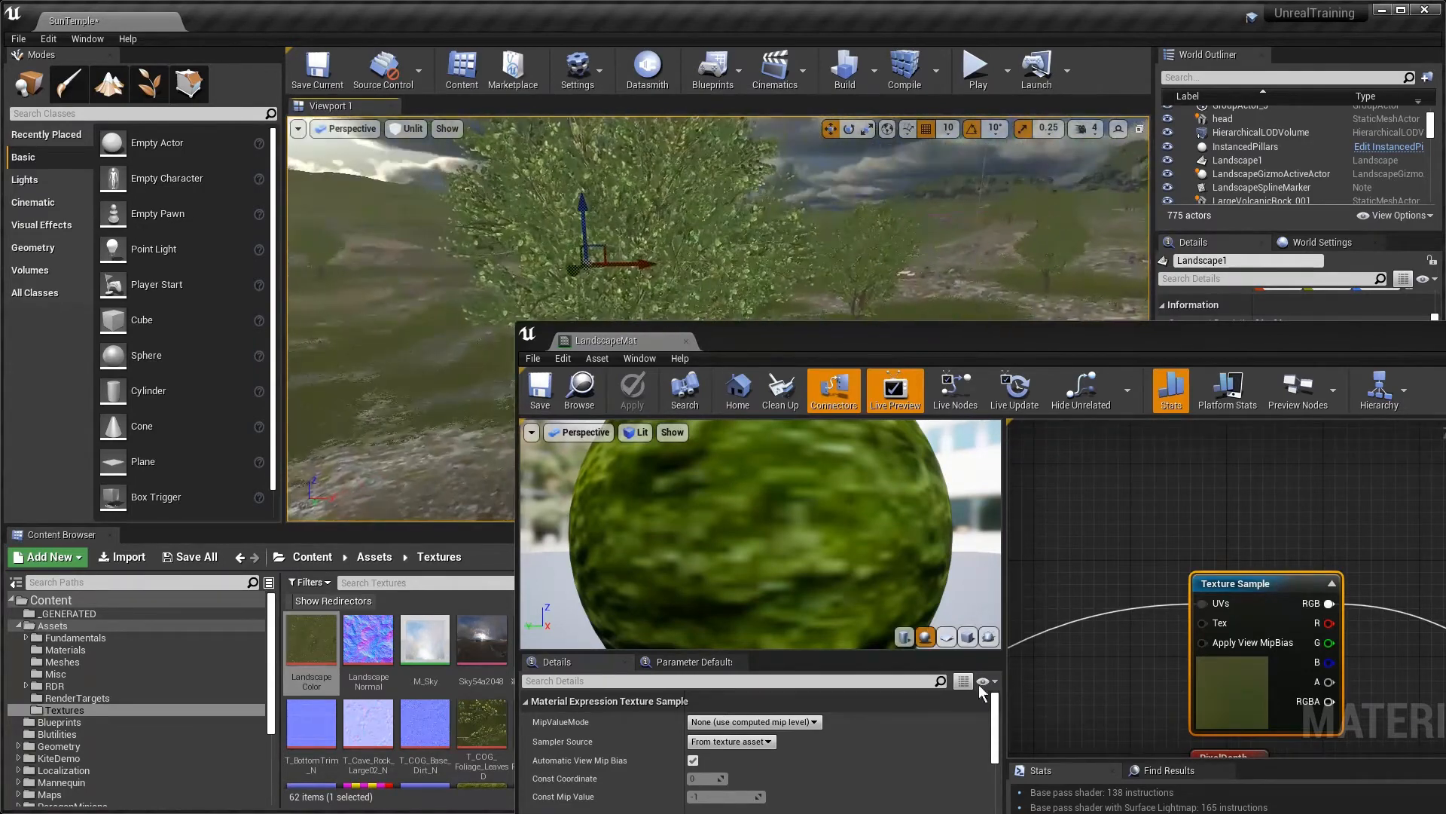
Maximize the LandscapeMat editor, inspect the Clamp and Lerp nodes that fade the LandscapeColor texture, and switch to the PowerPoint slide show
{"action": "left_click_drag", "start_coordinate": [1104, 343], "coordinate": [823, 150]}
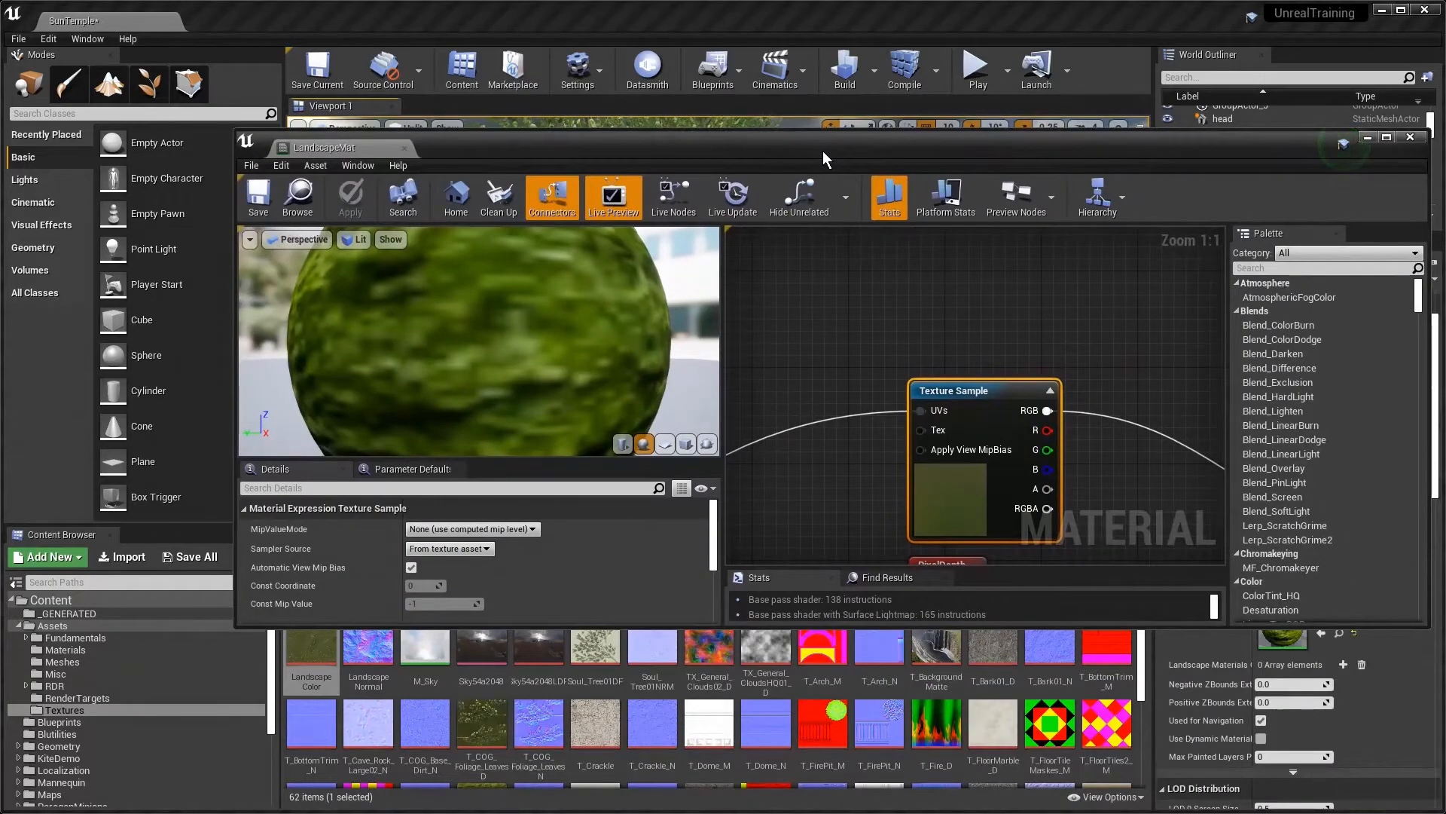
{"action": "double_click", "coordinate": [822, 151]}
{"action": "right_click_drag", "start_coordinate": [797, 384], "coordinate": [692, 289]}
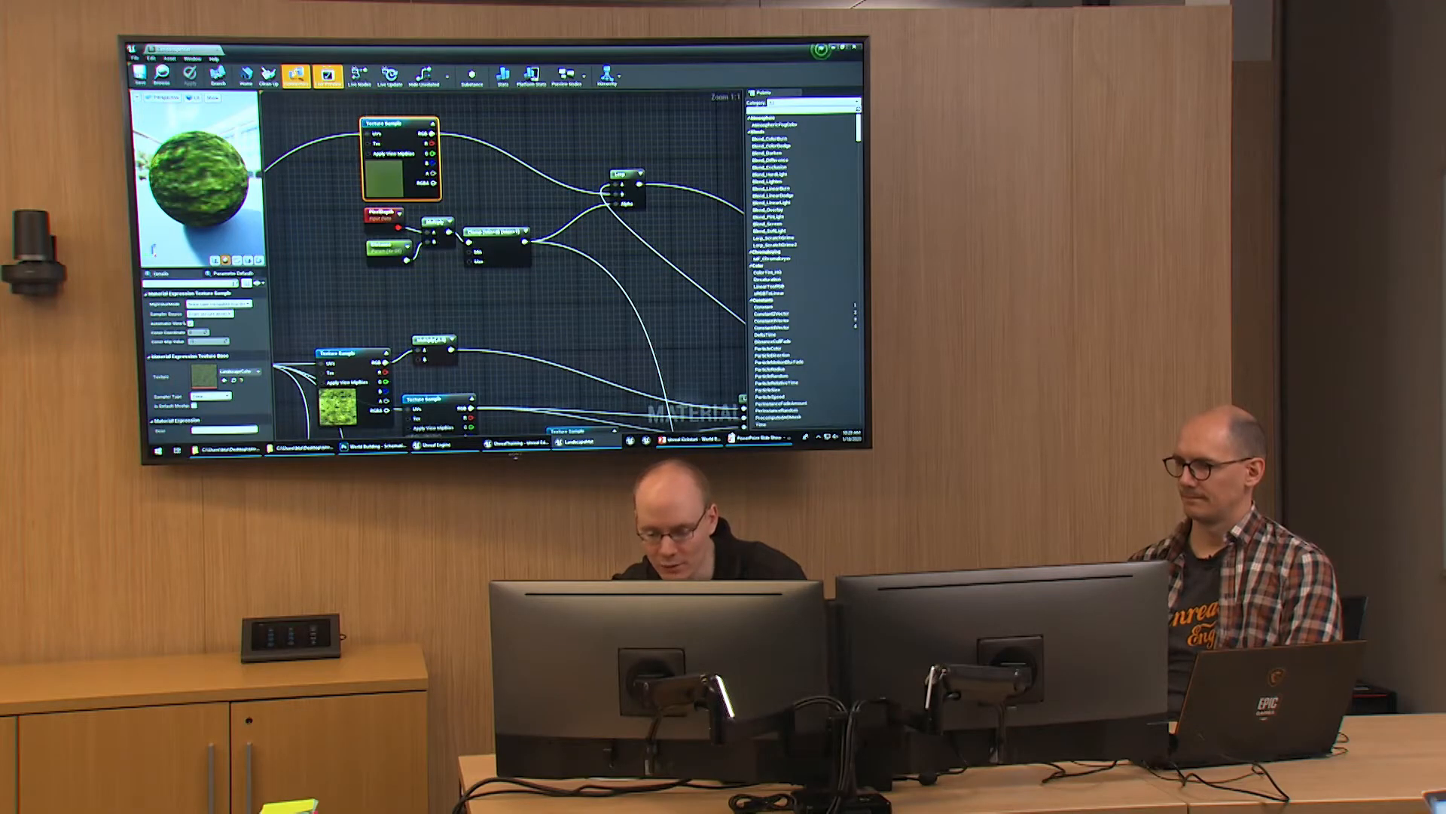
{"action": "left_click", "coordinate": [747, 438]}
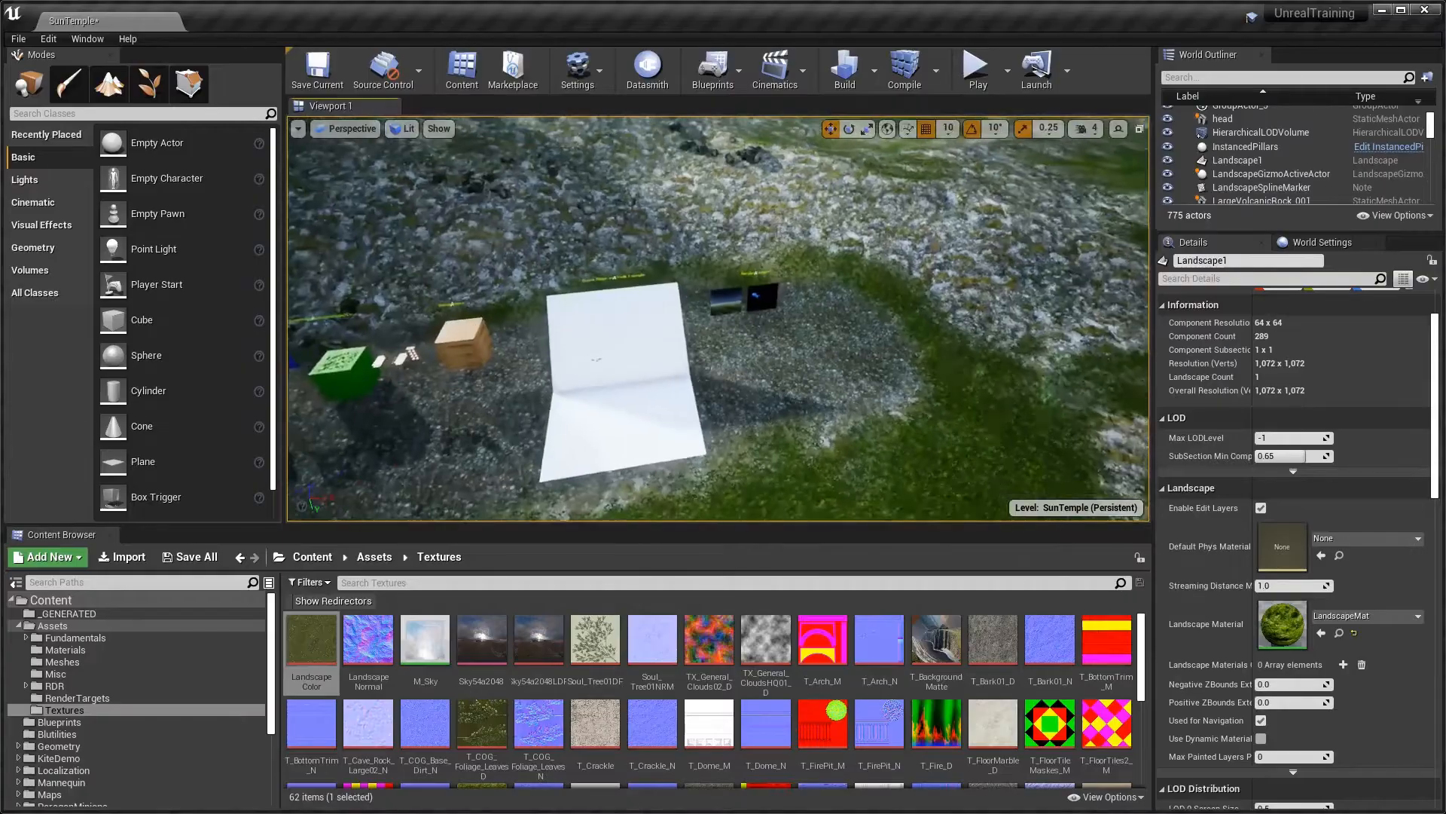
Examine how the pebbles blend into the white-painted area of the landscape in the viewport
{"action": "right_click_drag", "start_coordinate": [715, 316], "coordinate": [674, 320]}
{"action": "mouse_move", "coordinate": [892, 293]}
{"action": "right_mouse_down"}
{"action": "mouse_move", "coordinate": [880, 286]}
{"action": "mouse_move", "coordinate": [892, 293]}
{"action": "right_mouse_up"}
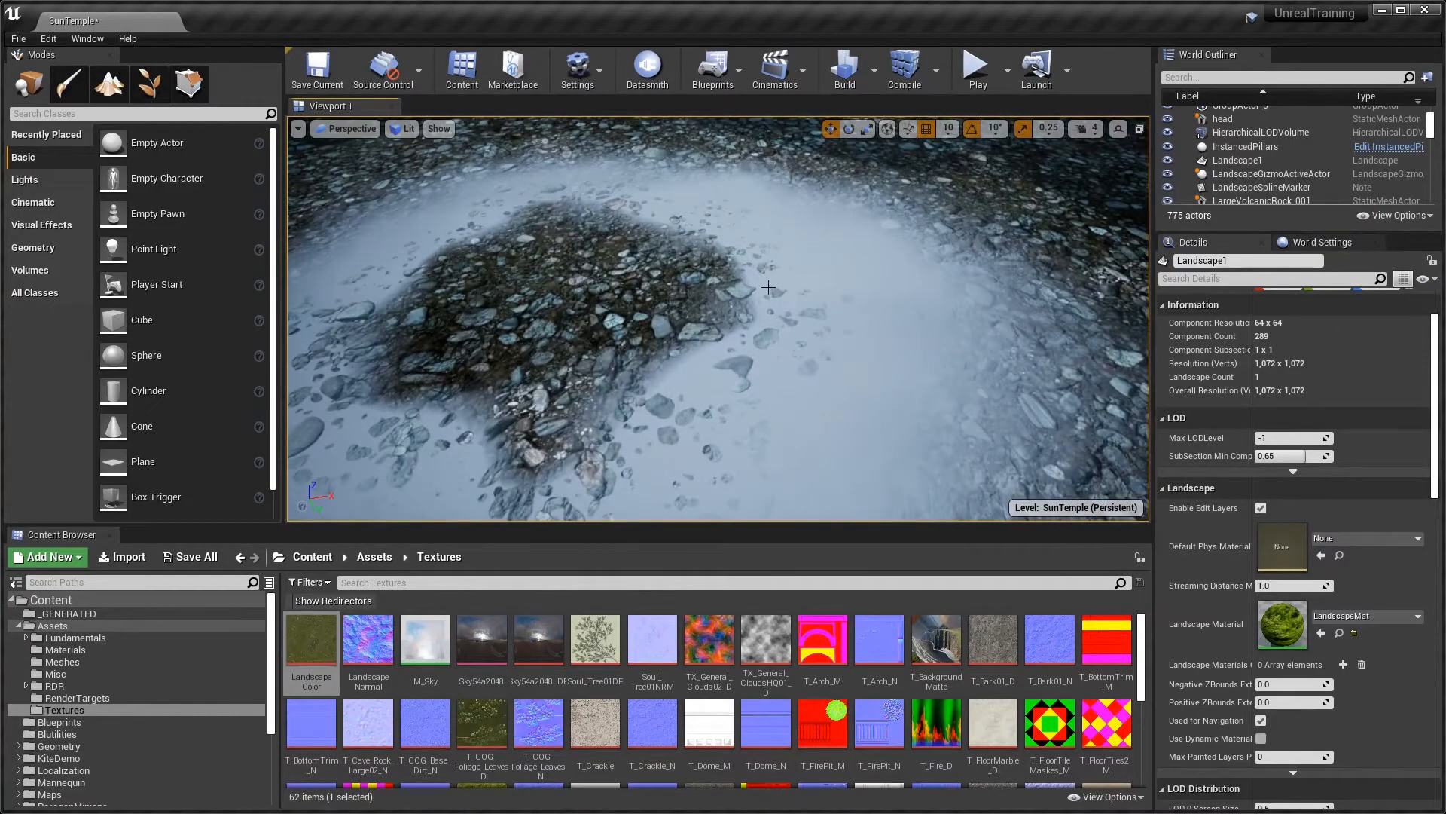
{"action": "mouse_move", "coordinate": [768, 288]}
{"action": "right_mouse_down"}
{"action": "mouse_move", "coordinate": [561, 383]}
{"action": "mouse_move", "coordinate": [686, 358]}
{"action": "mouse_move", "coordinate": [739, 320]}
{"action": "mouse_move", "coordinate": [798, 316]}
{"action": "mouse_move", "coordinate": [789, 267]}
{"action": "mouse_move", "coordinate": [720, 285]}
{"action": "mouse_move", "coordinate": [746, 291]}
{"action": "right_mouse_up"}
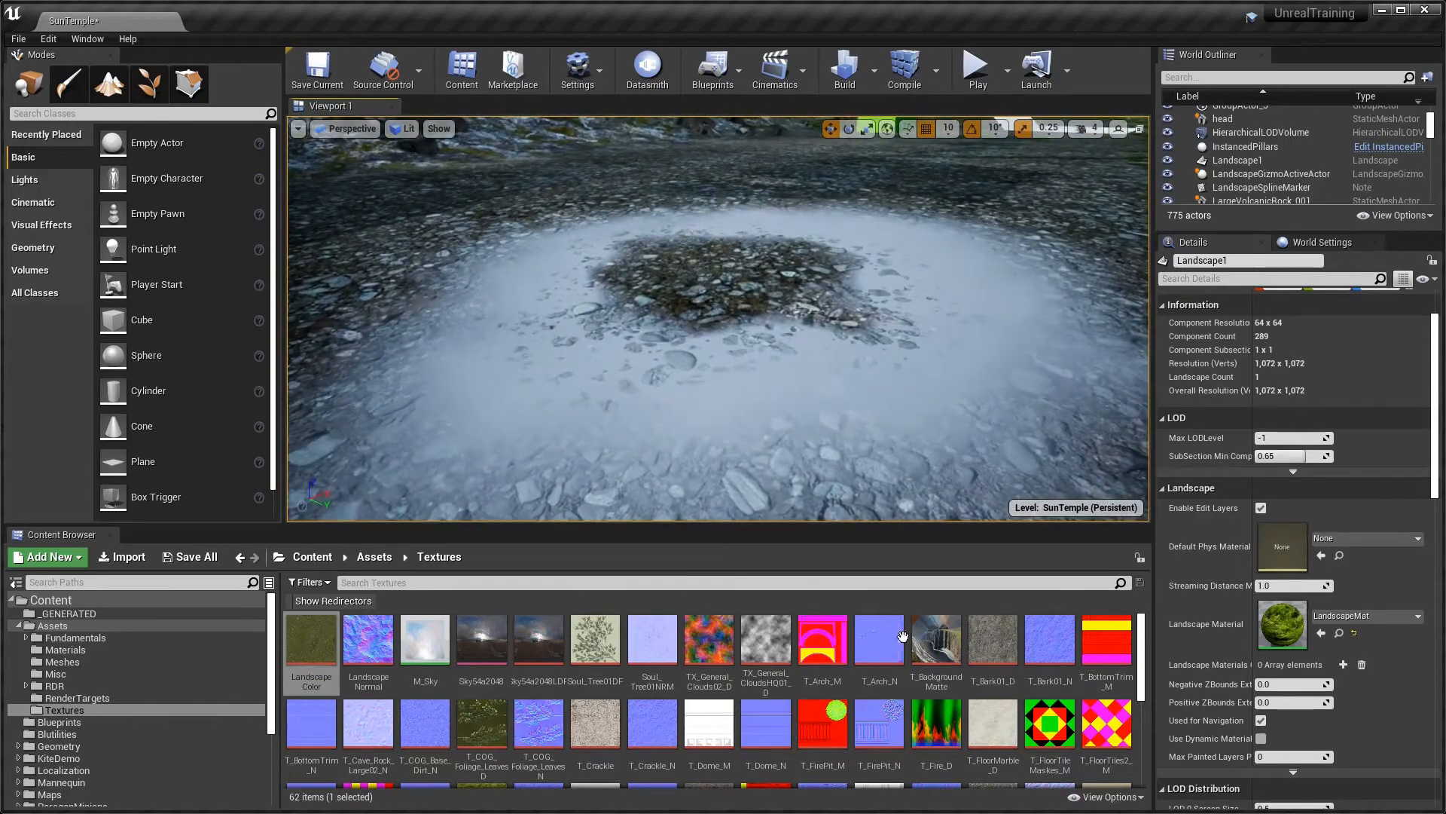
Reopen LandscapeMat from the landscape's material setting and locate the T_Tile_PebblyRiverbank_D Texture Sample
{"action": "double_click", "coordinate": [1302, 629]}
{"action": "right_click_drag", "start_coordinate": [731, 445], "coordinate": [983, 489]}
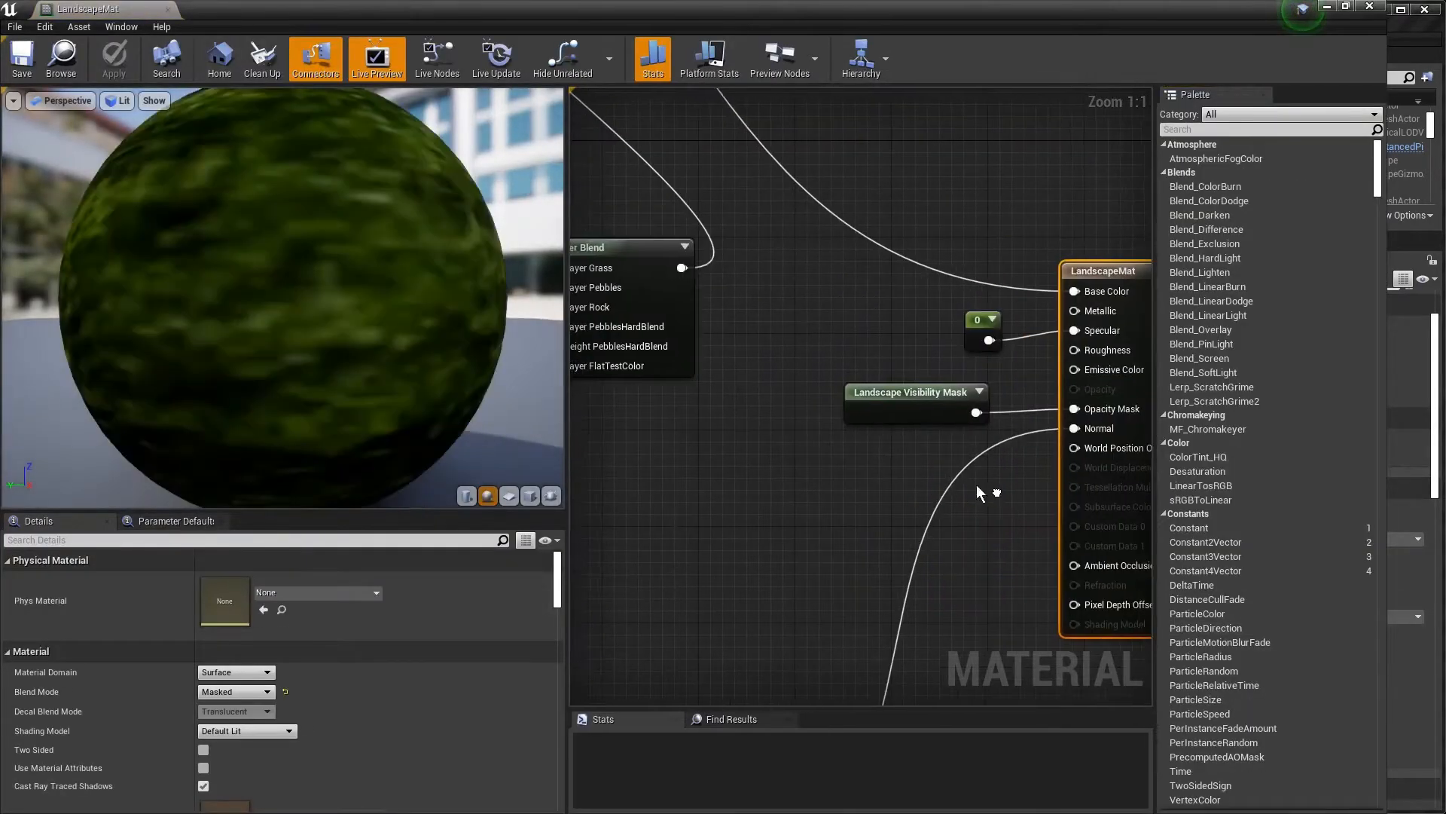
{"action": "right_click_drag", "start_coordinate": [794, 462], "coordinate": [1085, 518]}
{"action": "right_click_drag", "start_coordinate": [838, 421], "coordinate": [1145, 409]}
{"action": "right_click_drag", "start_coordinate": [794, 448], "coordinate": [849, 460]}
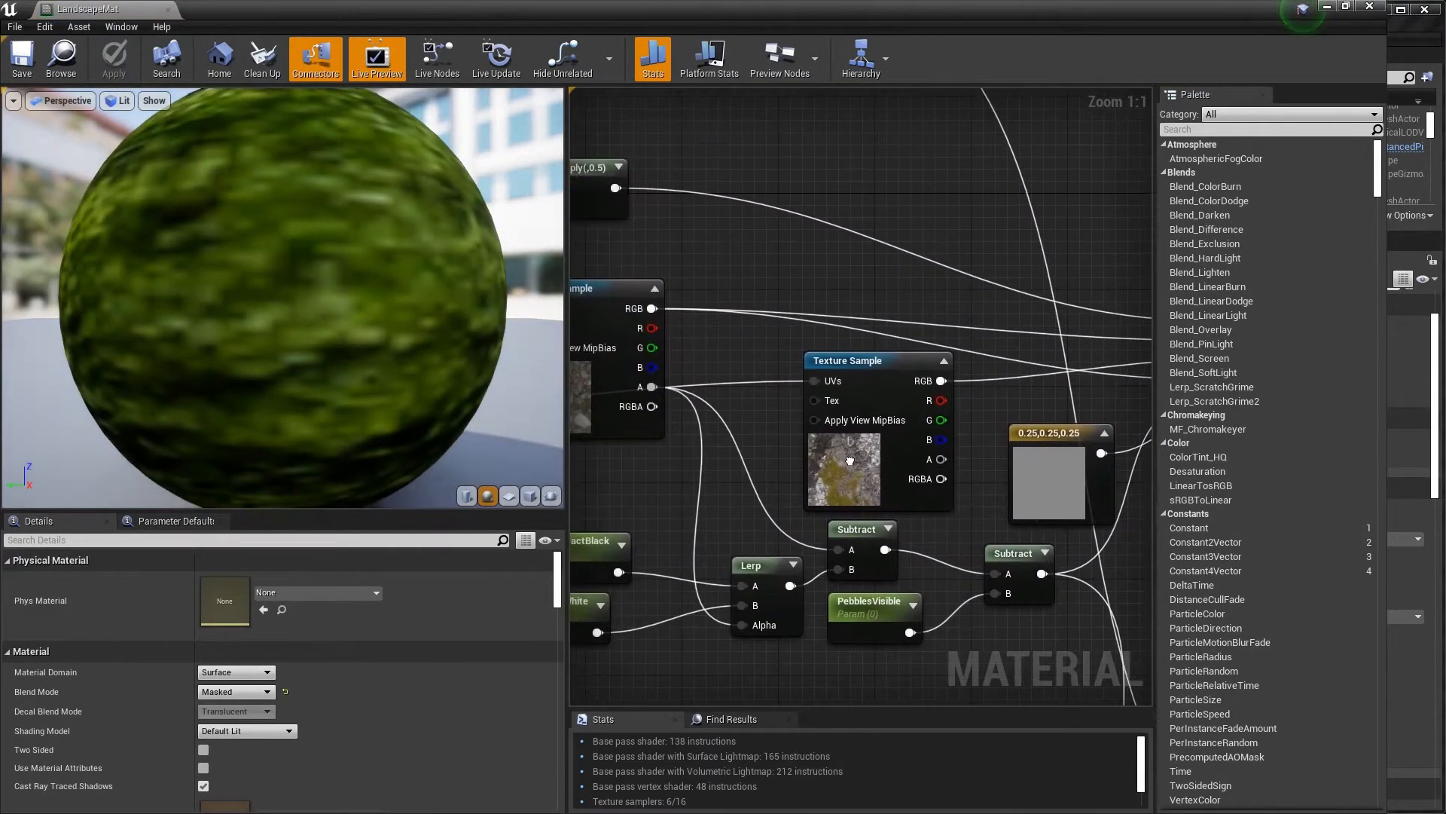
{"action": "left_click", "coordinate": [633, 392]}
{"action": "right_click_drag", "start_coordinate": [633, 392], "coordinate": [757, 389]}
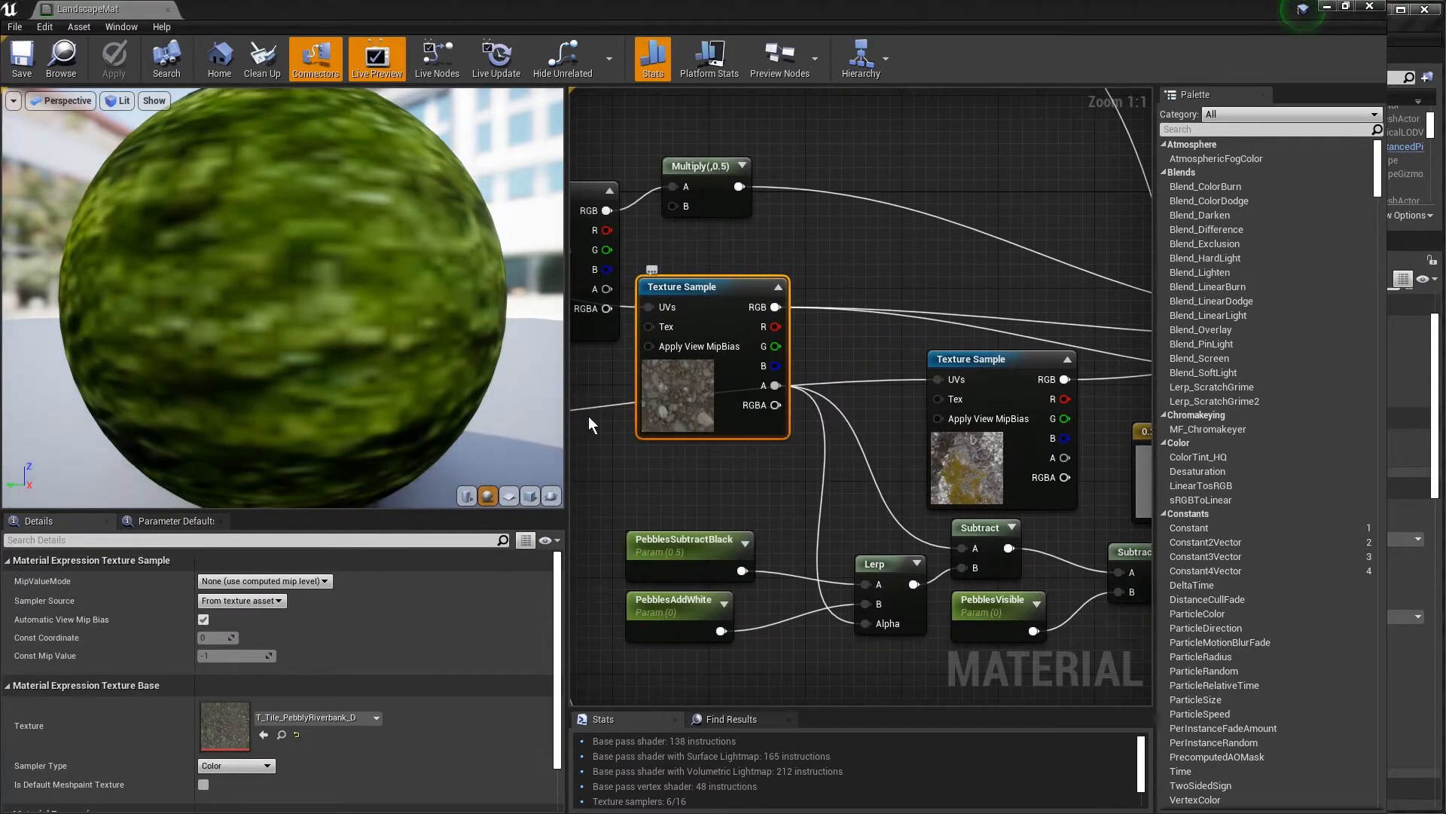
Open the T_Tile_PebblyRiverbank_D texture, hide its red, green and blue channels to inspect the alpha, and close it
{"action": "double_click", "coordinate": [226, 726]}
{"action": "left_click", "coordinate": [24, 99]}
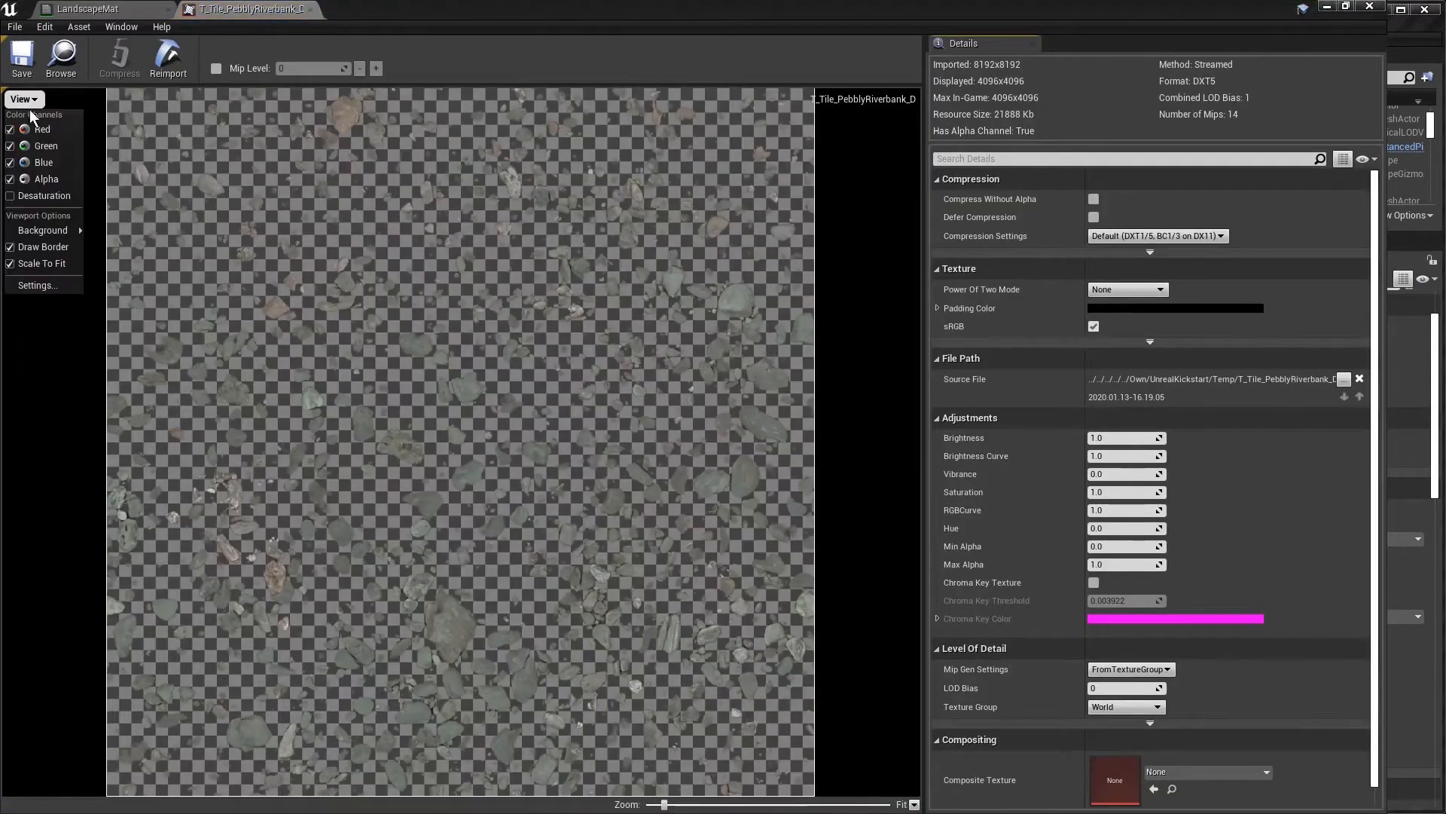
{"action": "left_click", "coordinate": [10, 129]}
{"action": "left_click", "coordinate": [9, 147]}
{"action": "left_click", "coordinate": [10, 163]}
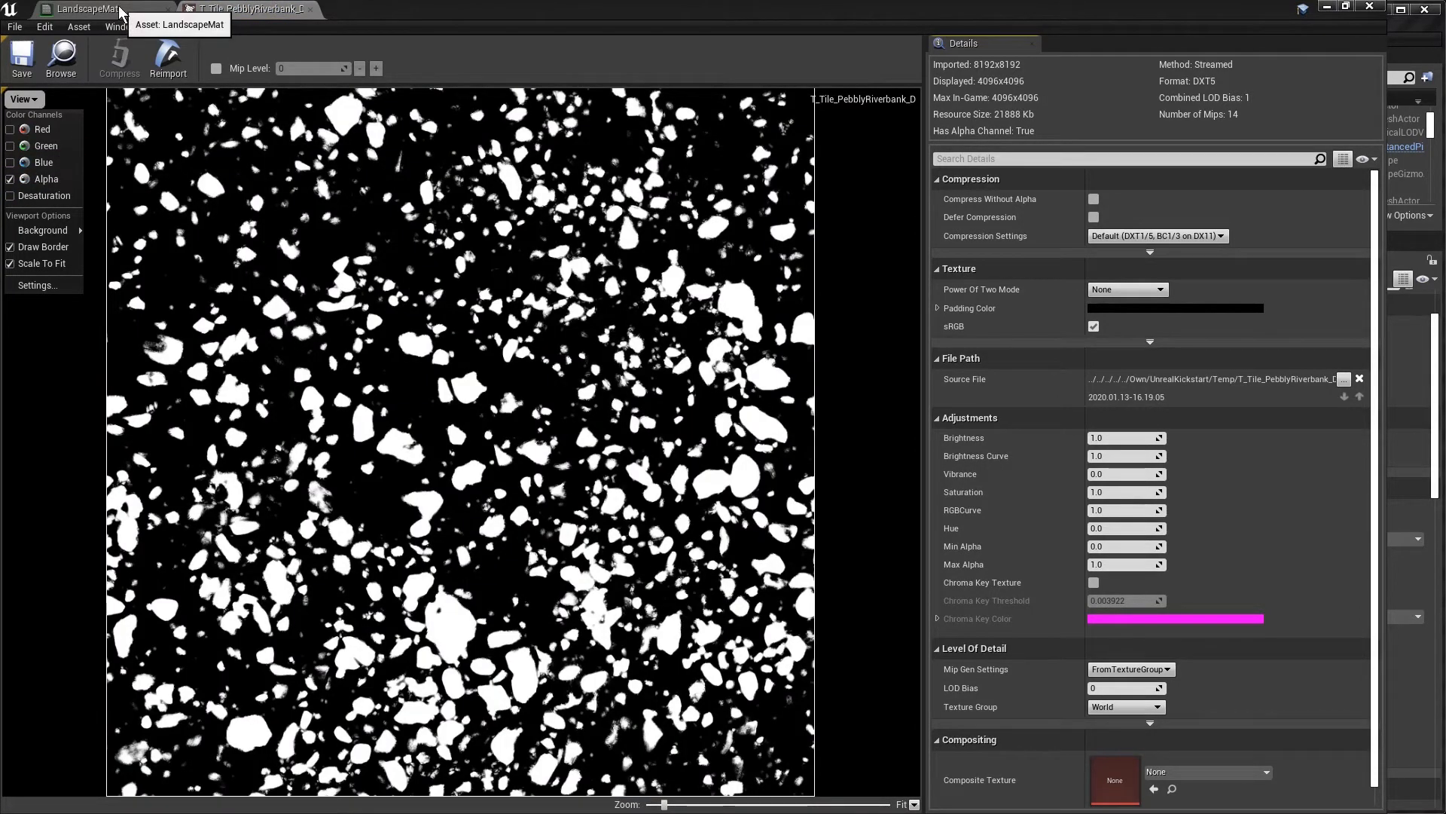
{"action": "left_click", "coordinate": [310, 9]}
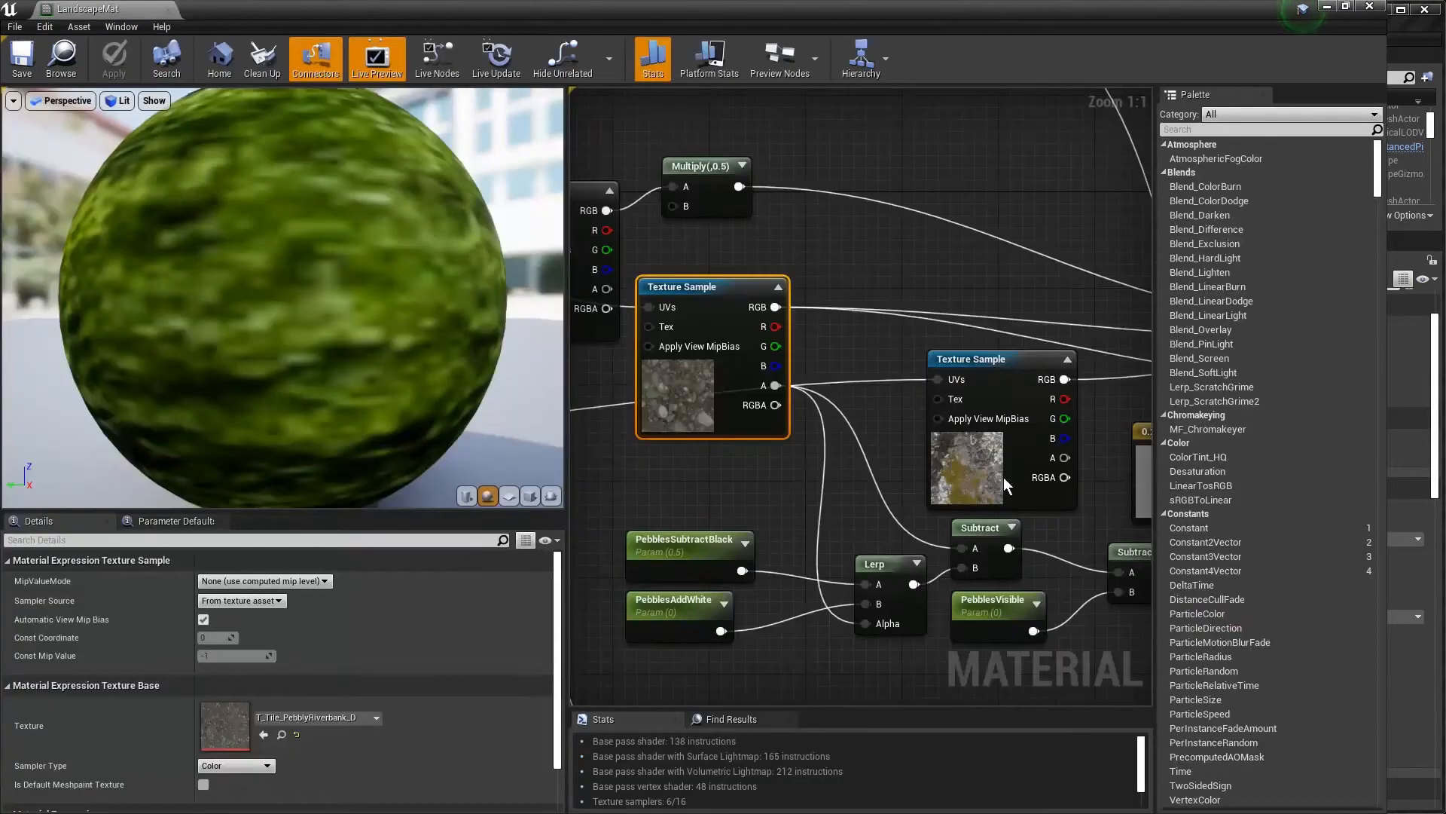
Select the Layer Blend node and compare the blend types of its FlatTestColor, PebblesHardBlend and Rock layers
{"action": "right_click_drag", "start_coordinate": [1003, 477], "coordinate": [561, 494]}
{"action": "left_click", "coordinate": [998, 377]}
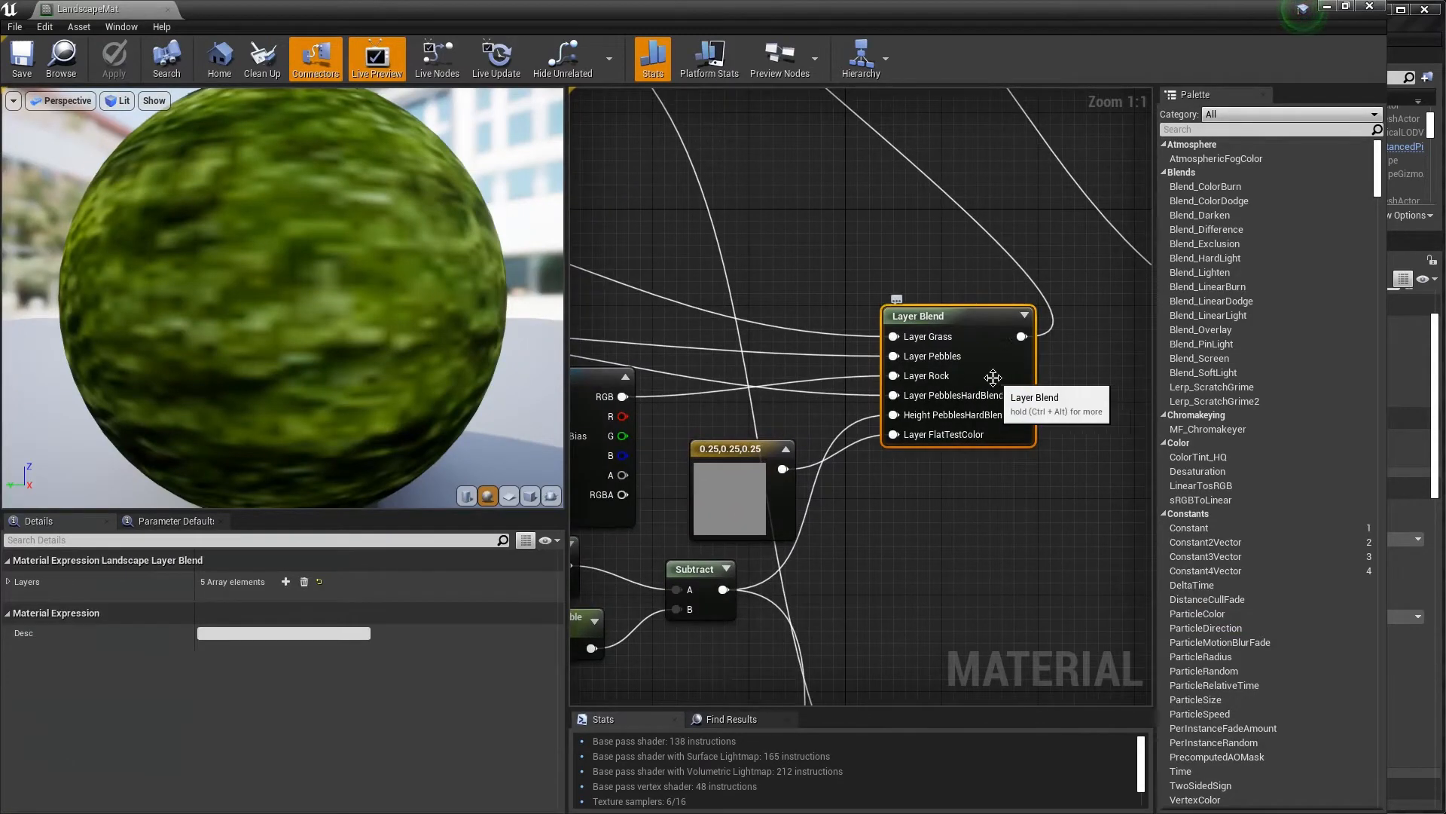
{"action": "left_click", "coordinate": [8, 582]}
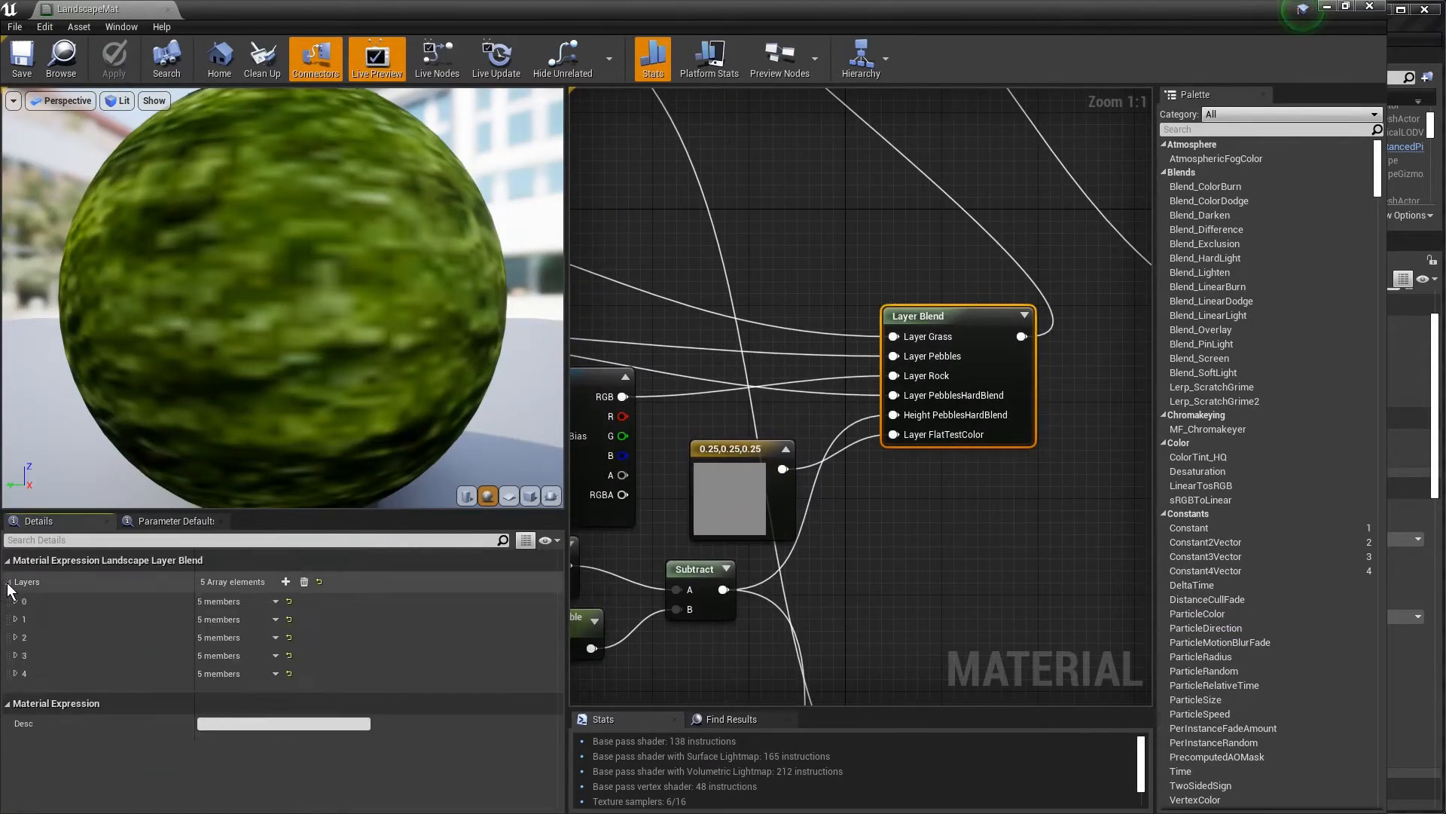
{"action": "left_click", "coordinate": [15, 673]}
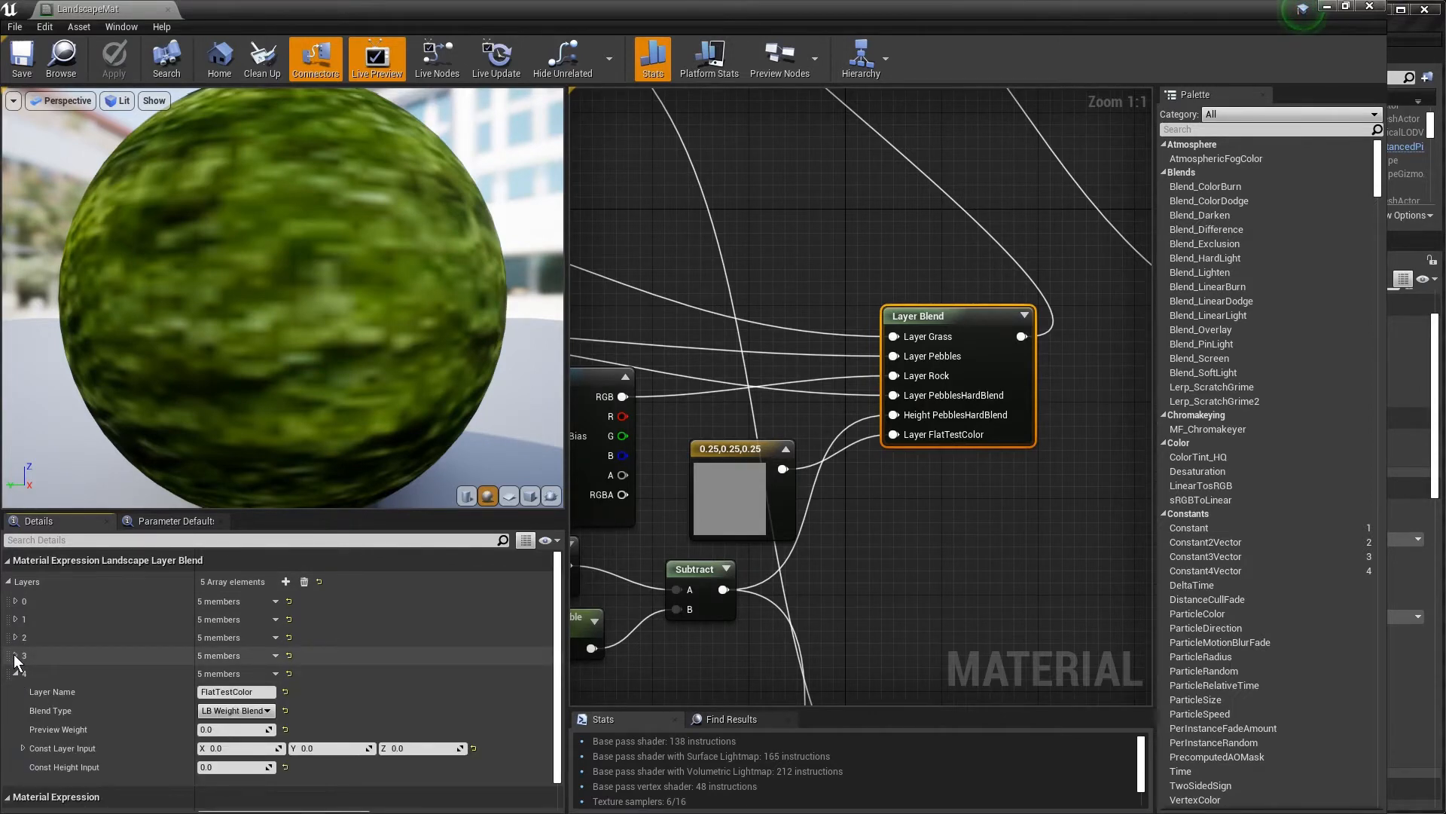
{"action": "left_click", "coordinate": [15, 655]}
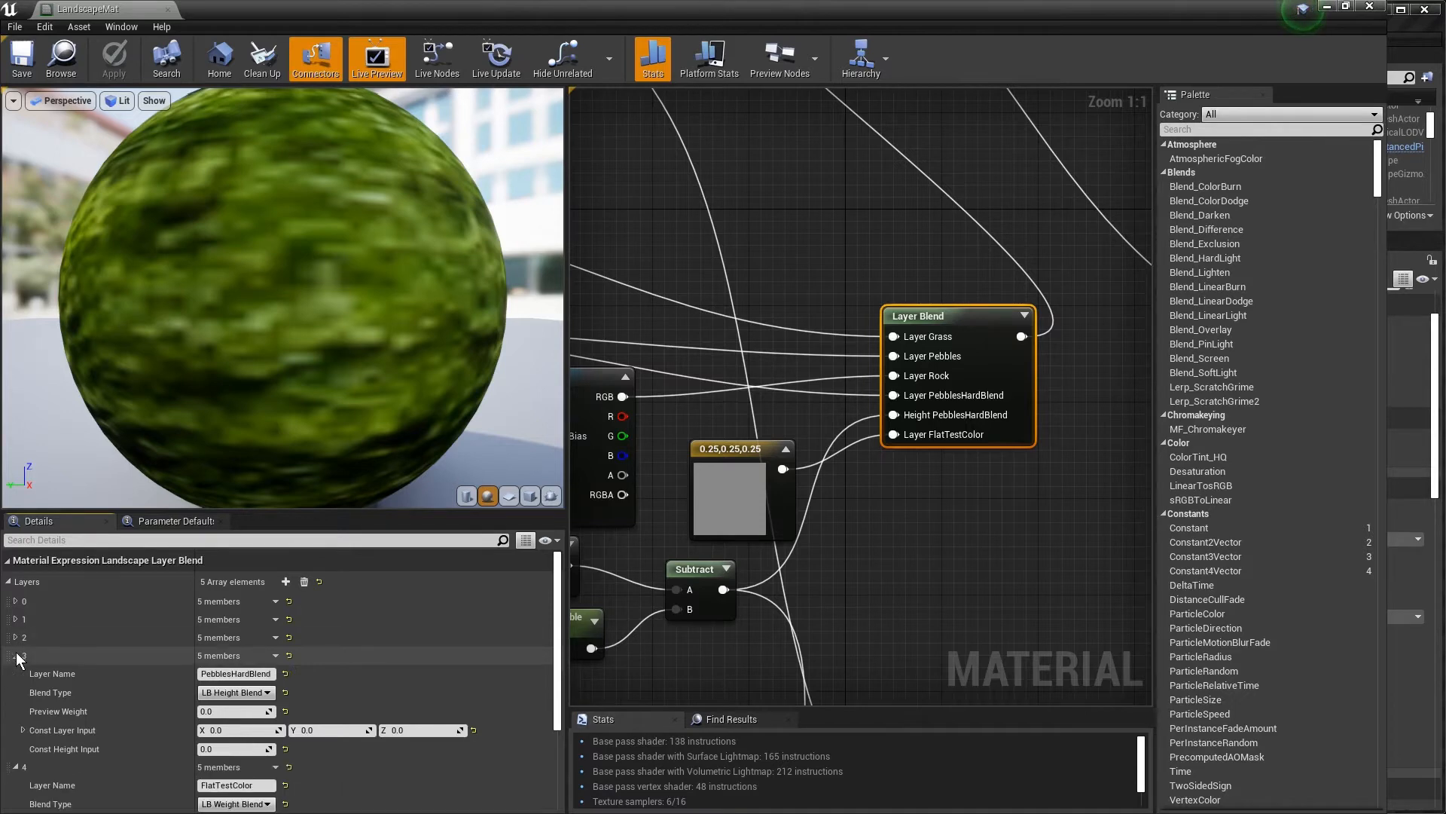
{"action": "scroll", "coordinate": [18, 637], "scroll_direction": "down", "scroll_amount": 1}
{"action": "left_click", "coordinate": [15, 614]}
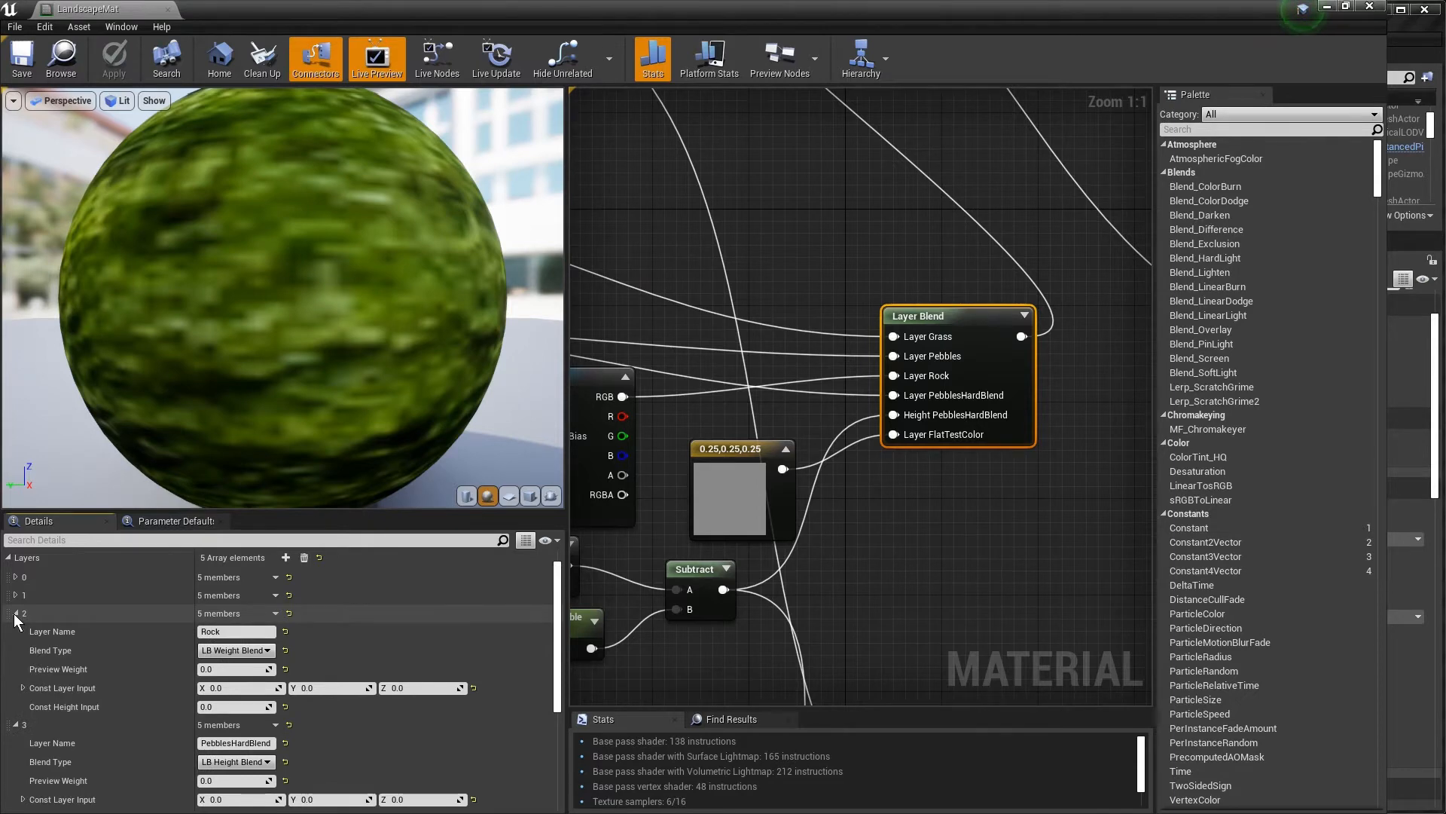
{"action": "scroll", "coordinate": [16, 621], "scroll_direction": "up", "scroll_amount": 1}
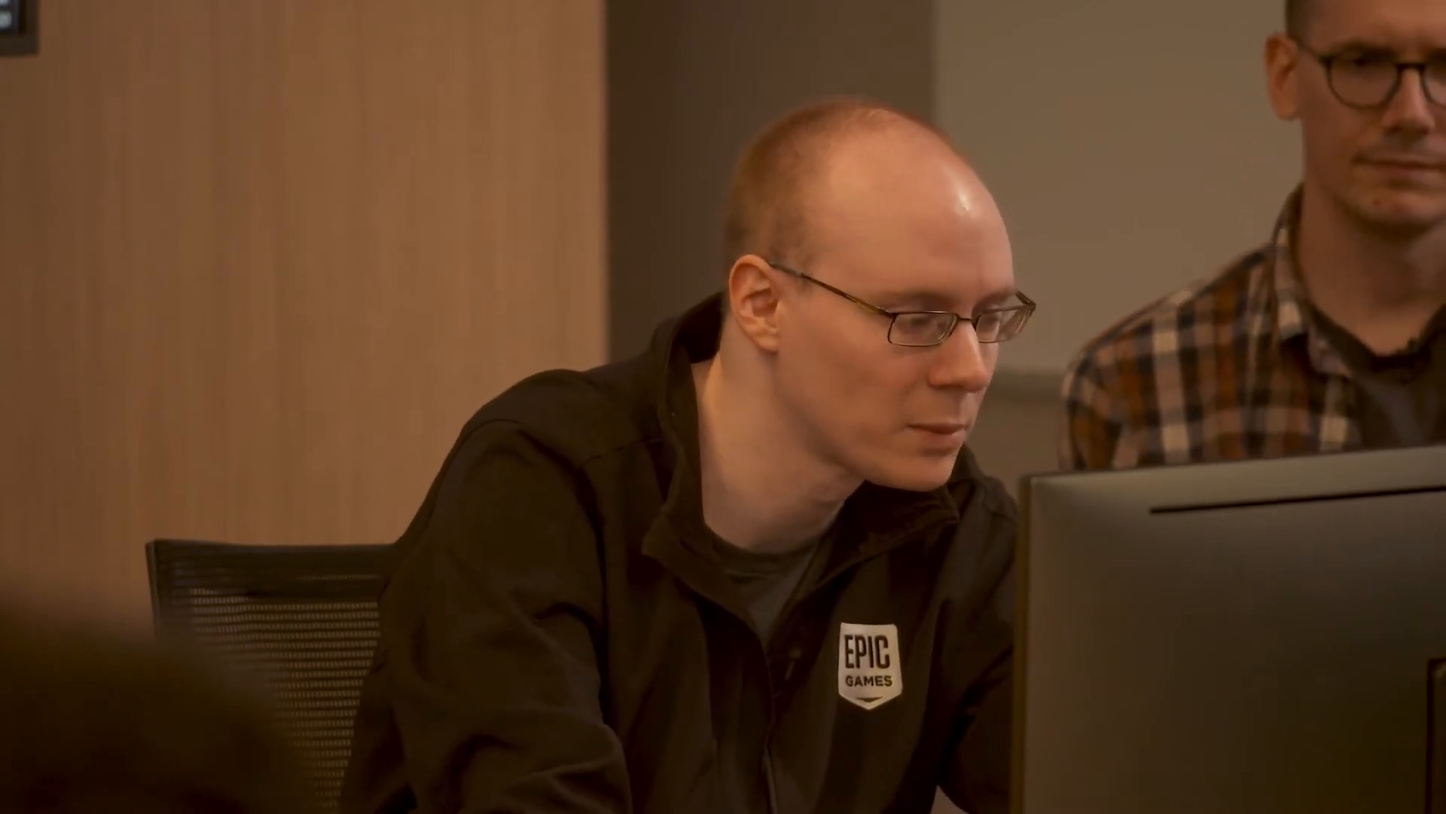
{"action": "scroll", "coordinate": [279, 727], "scroll_direction": "down", "scroll_amount": 1}
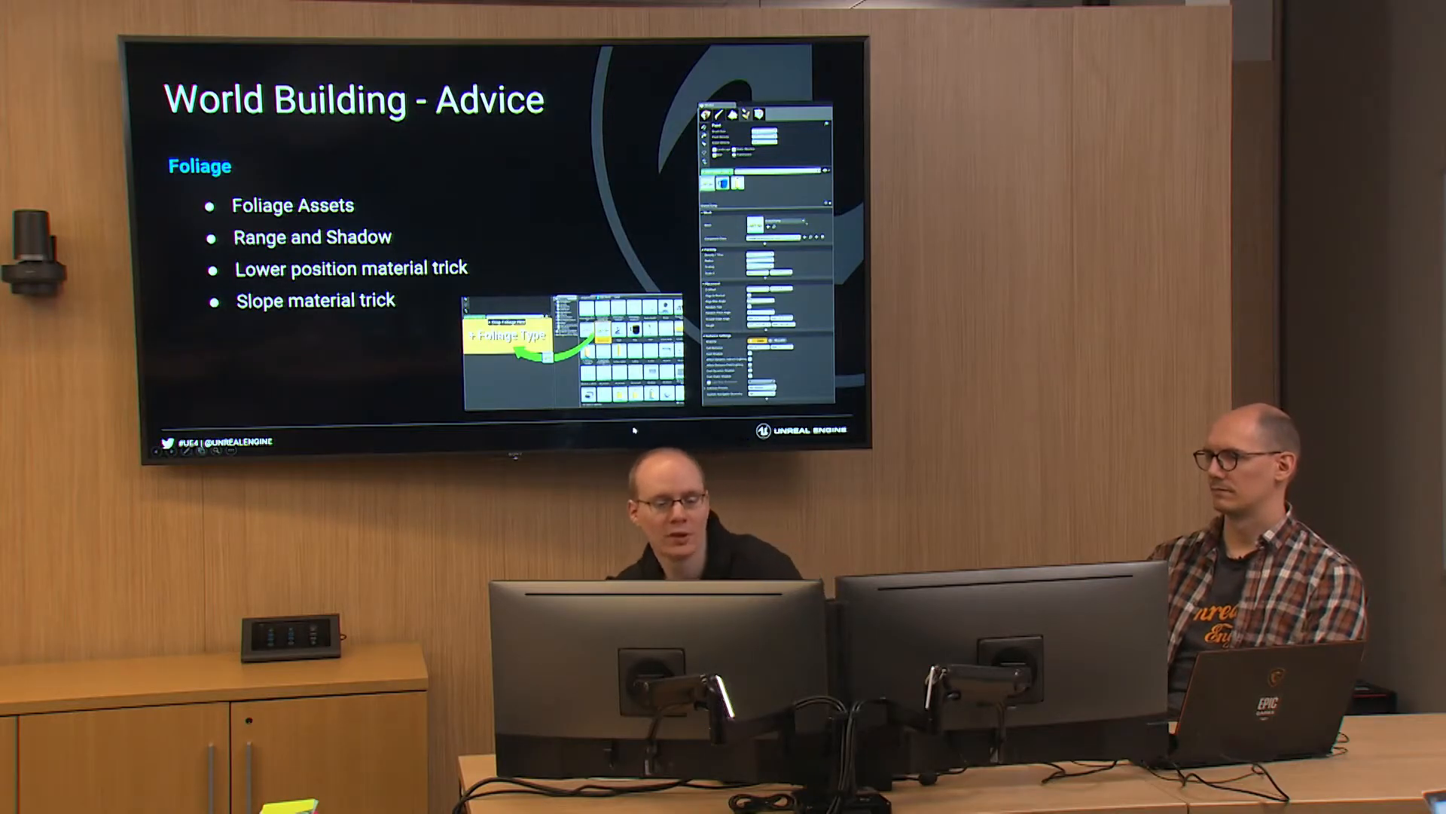
Switch back to Unreal Editor, enter Foliage mode, and add the SM_Gable mesh as a foliage type without saving it as an asset
{"action": "key", "text": "alt+Tab"}
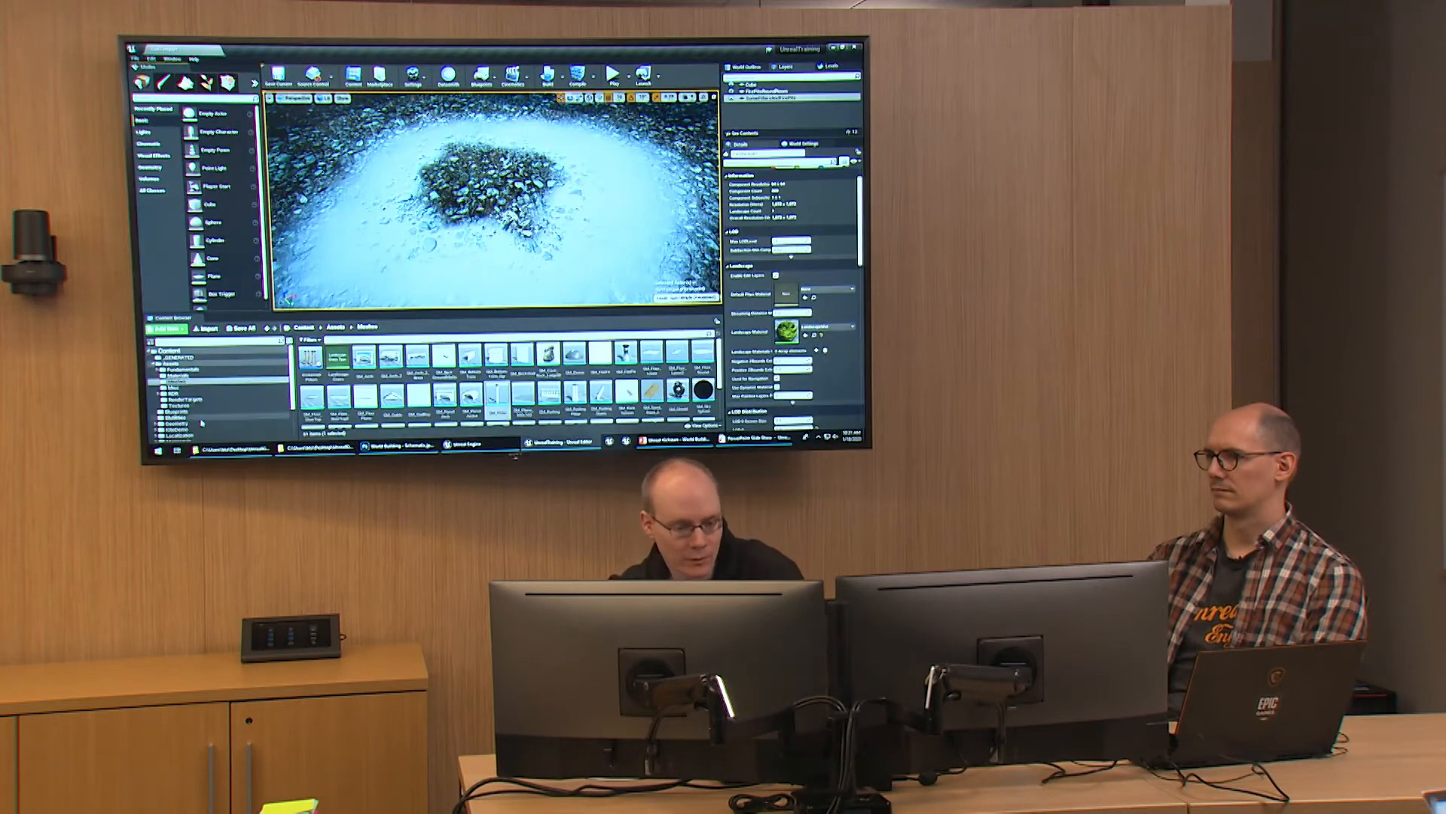
{"action": "left_click", "coordinate": [205, 81]}
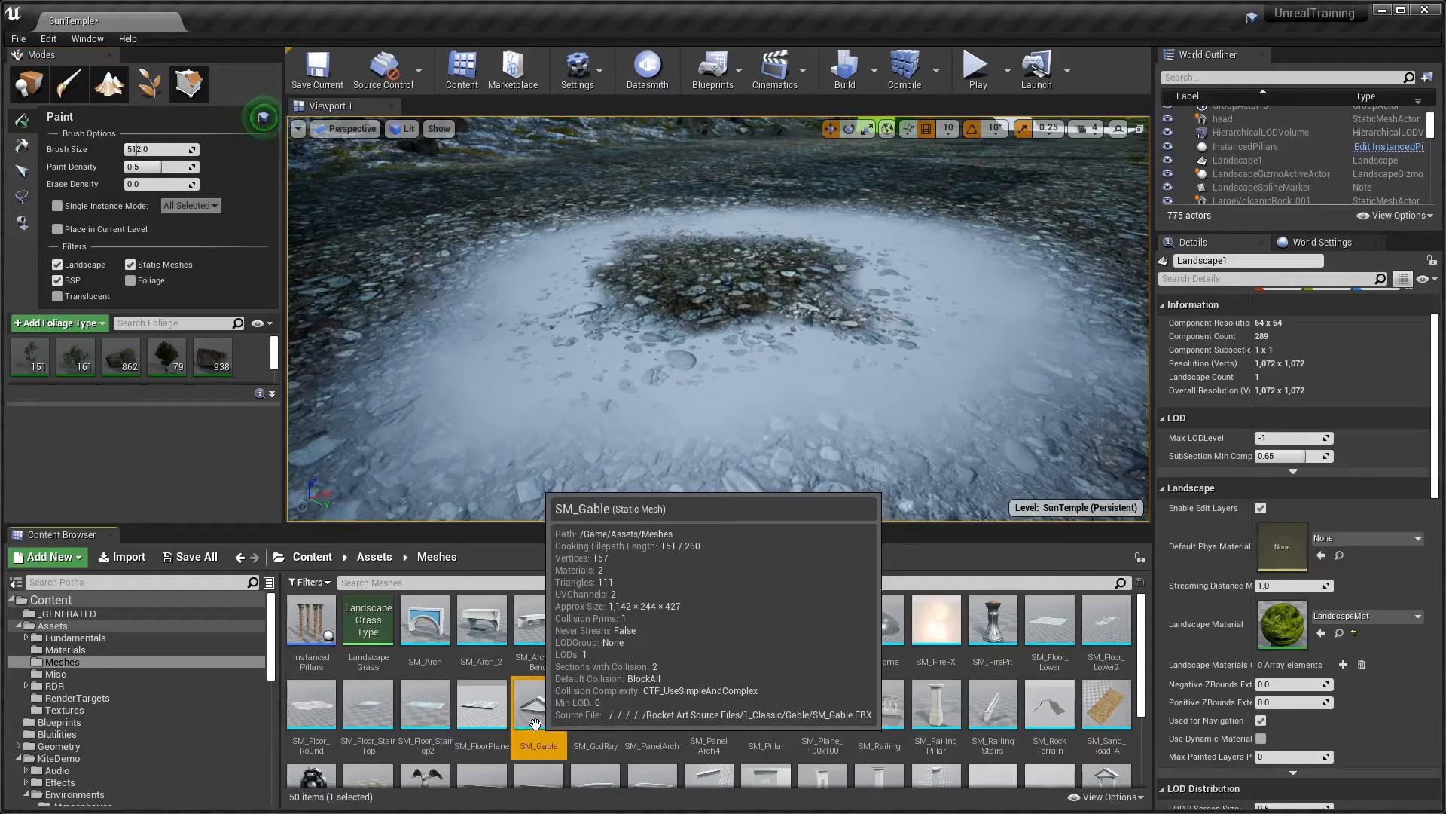
{"action": "left_click_drag", "start_coordinate": [539, 704], "coordinate": [156, 367]}
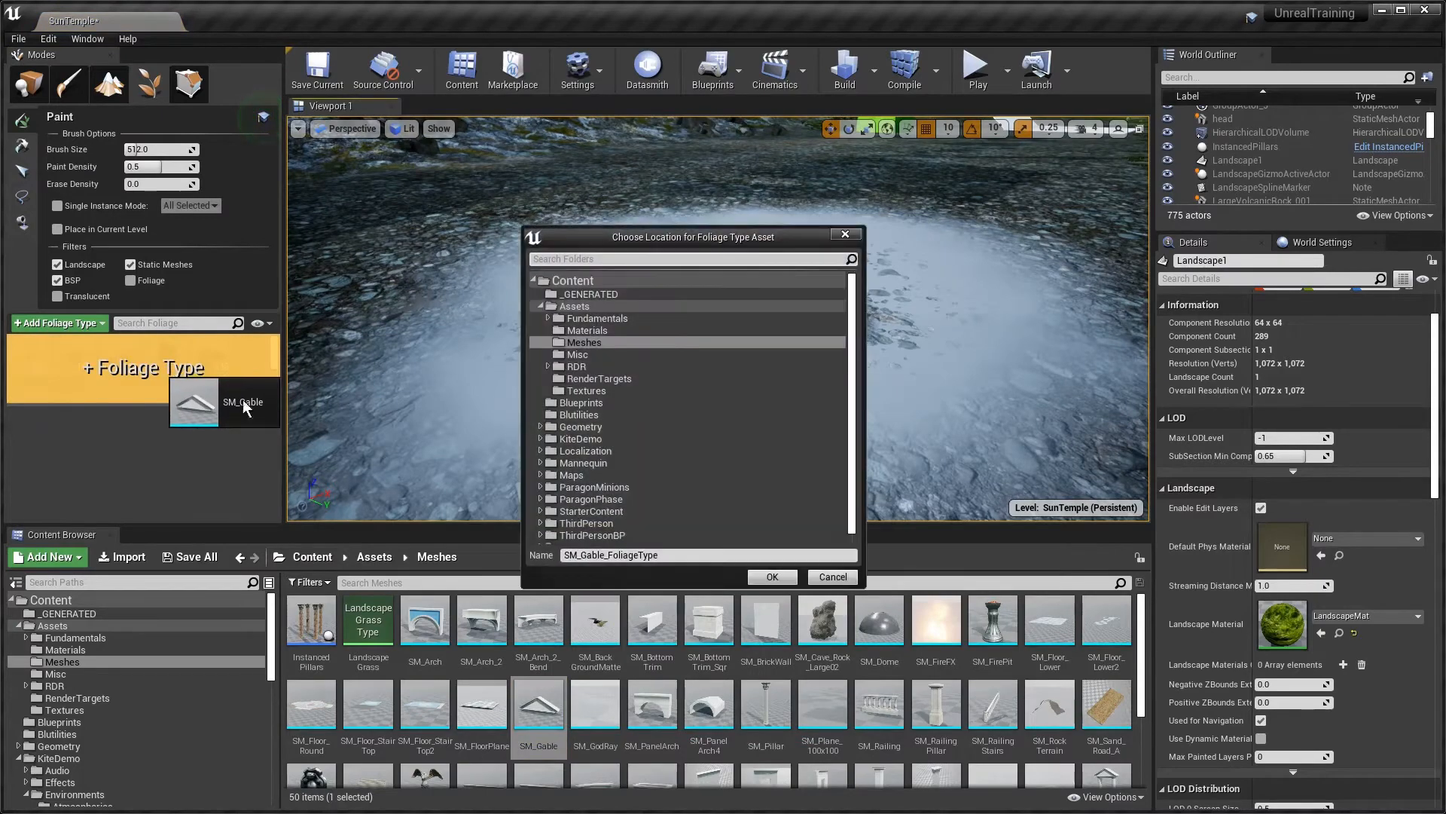
{"action": "left_click", "coordinate": [834, 578]}
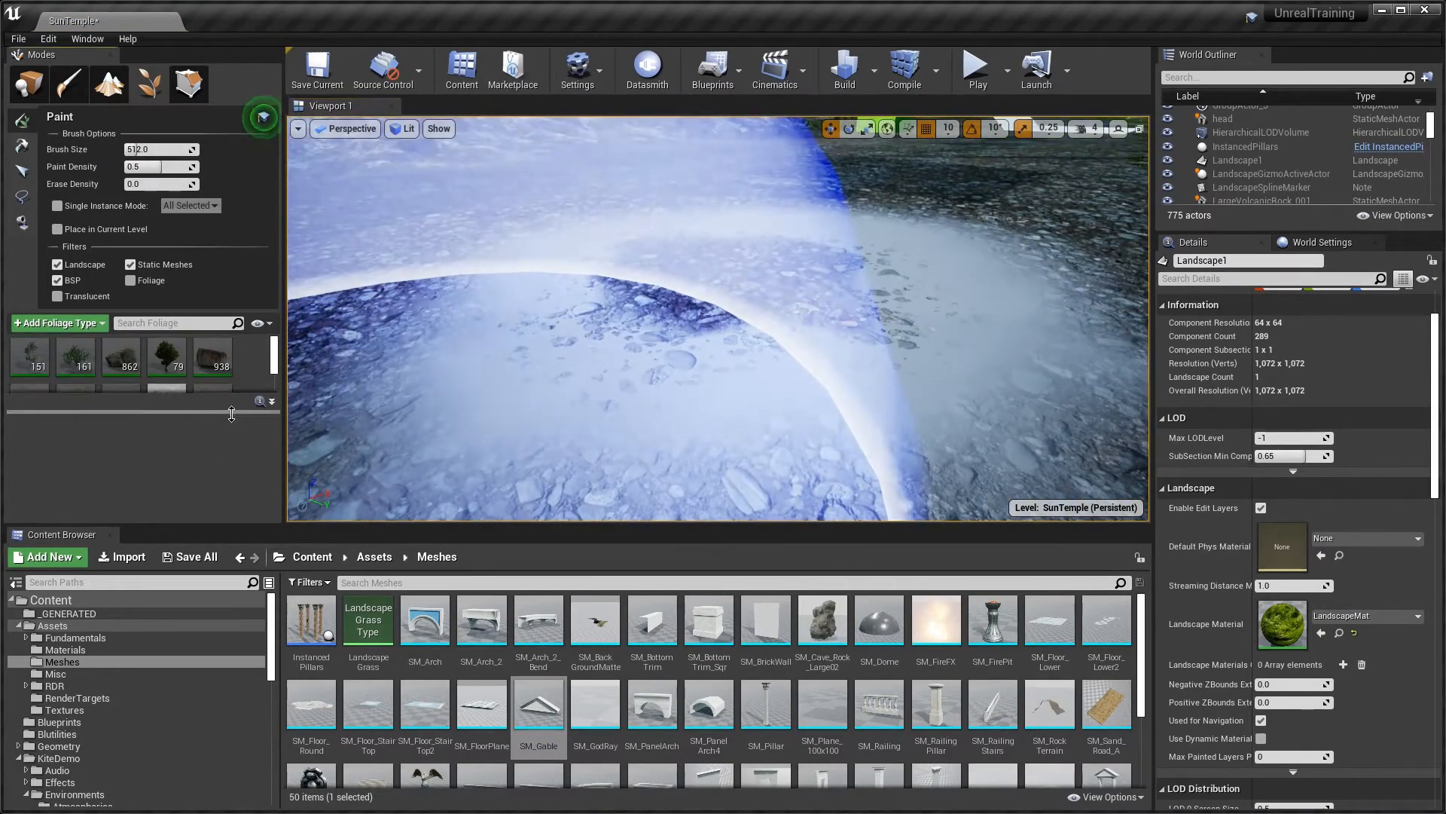
Enlarge the foliage palette and examine the settings of the SM_Gable foliage type
{"action": "left_click_drag", "start_coordinate": [232, 414], "coordinate": [231, 442]}
{"action": "left_click", "coordinate": [160, 410]}
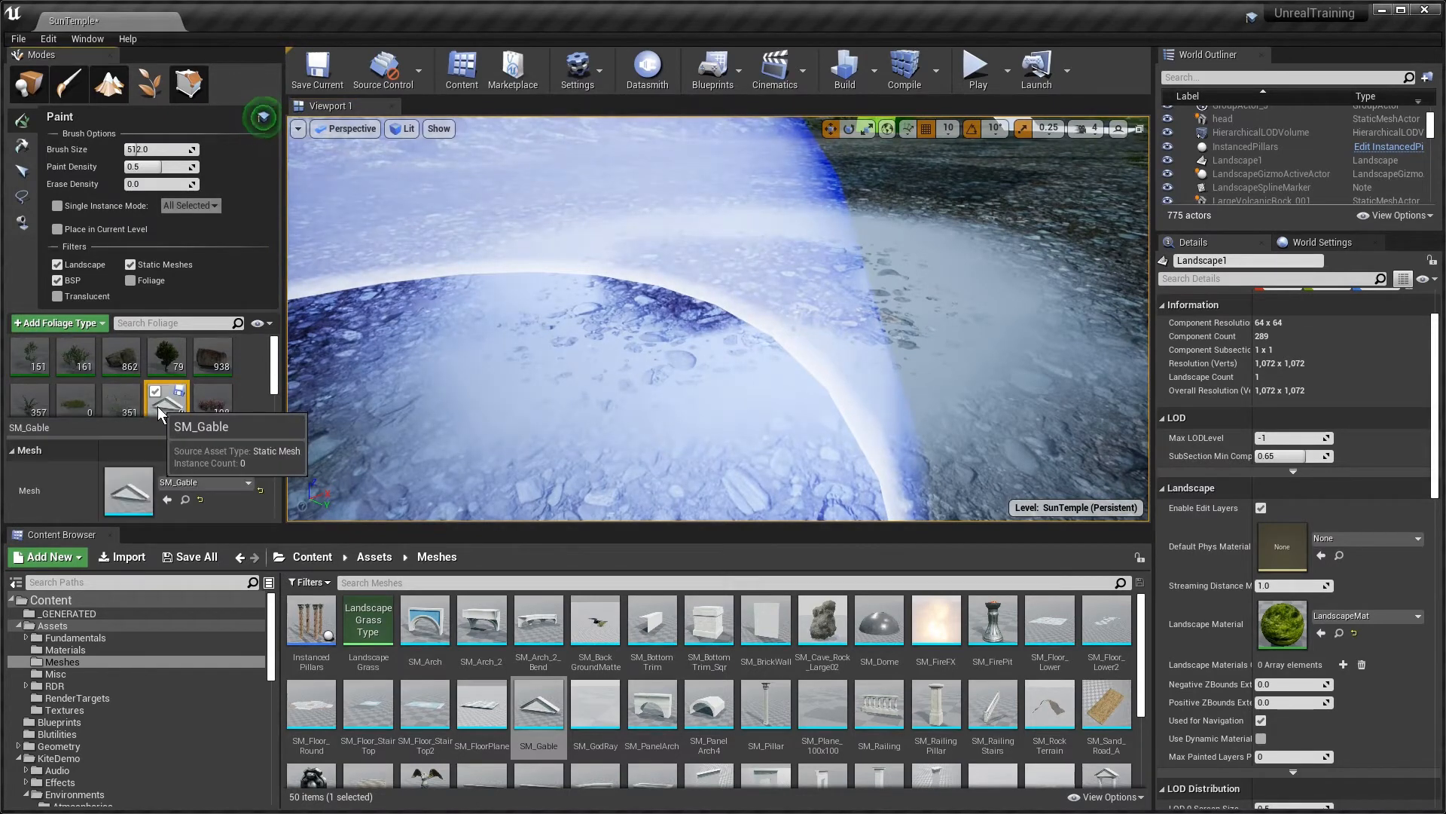
{"action": "scroll", "coordinate": [176, 411], "scroll_direction": "down", "scroll_amount": 1}
{"action": "scroll", "coordinate": [169, 494], "scroll_direction": "down", "scroll_amount": 1}
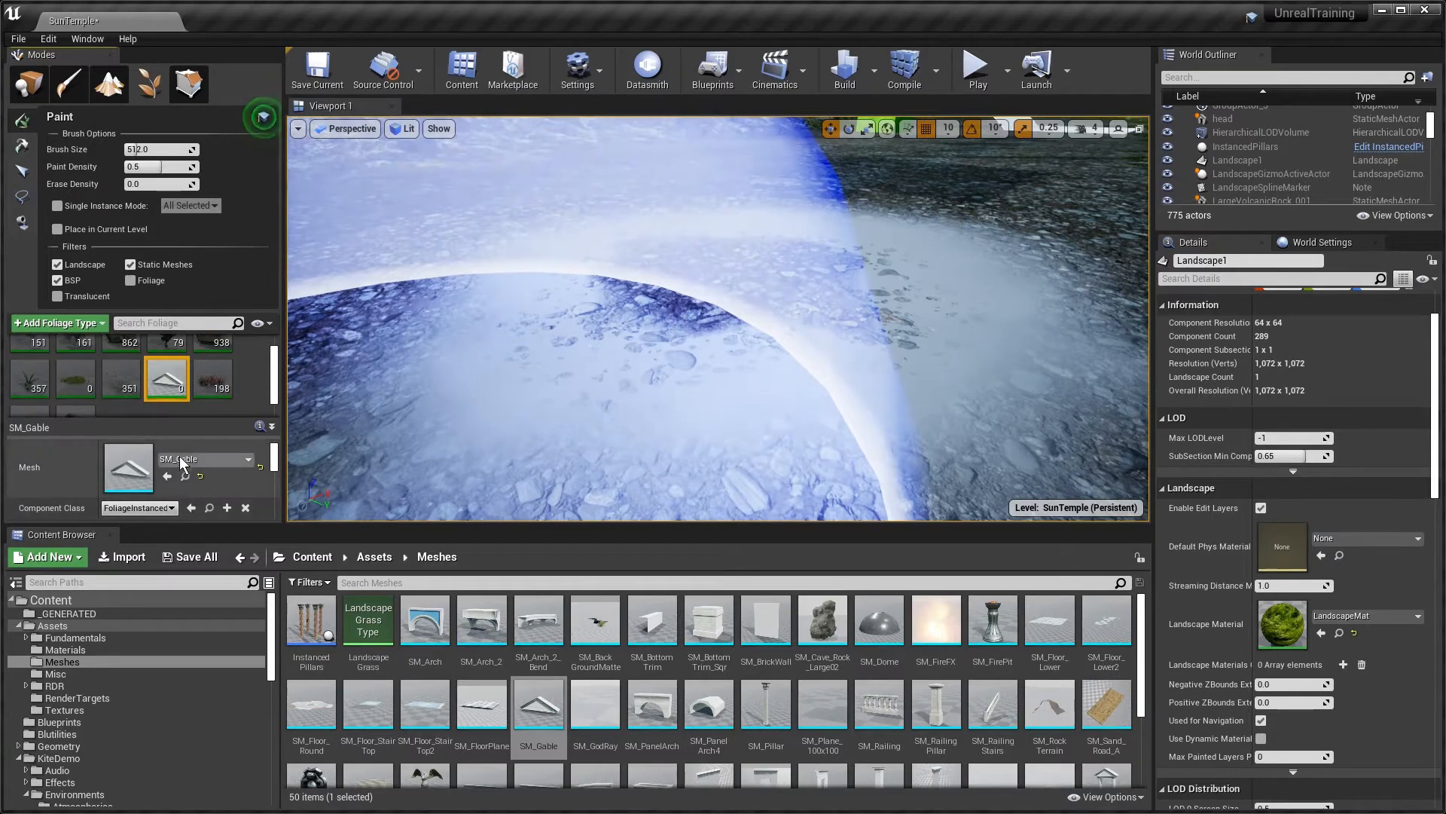
{"action": "scroll", "coordinate": [166, 380], "scroll_direction": "up", "scroll_amount": 1}
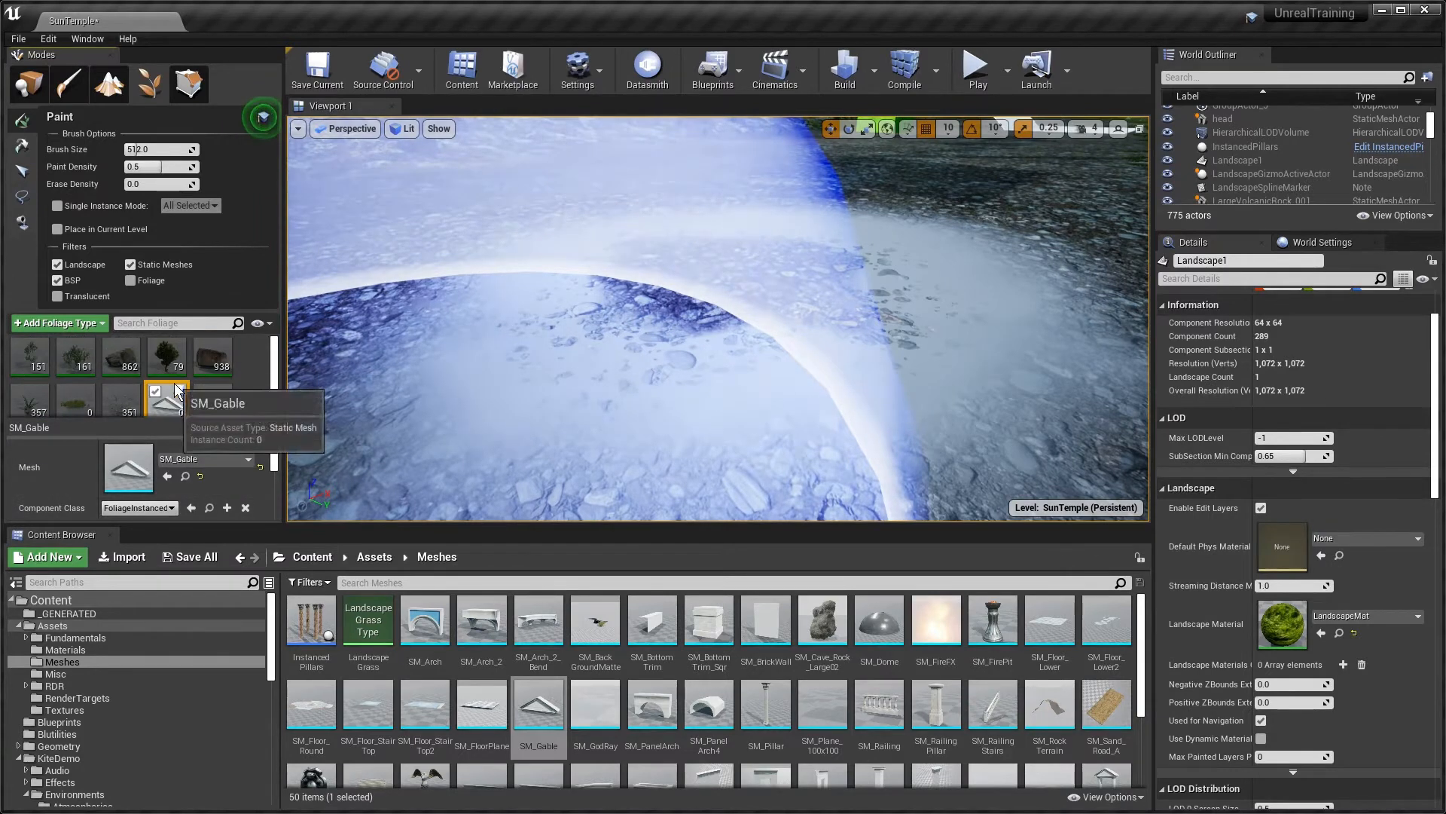
Locate the BogMyrtleBush_01 foliage type's asset in the Content Browser and open it
{"action": "left_click", "coordinate": [81, 367]}
{"action": "right_click", "coordinate": [86, 365]}
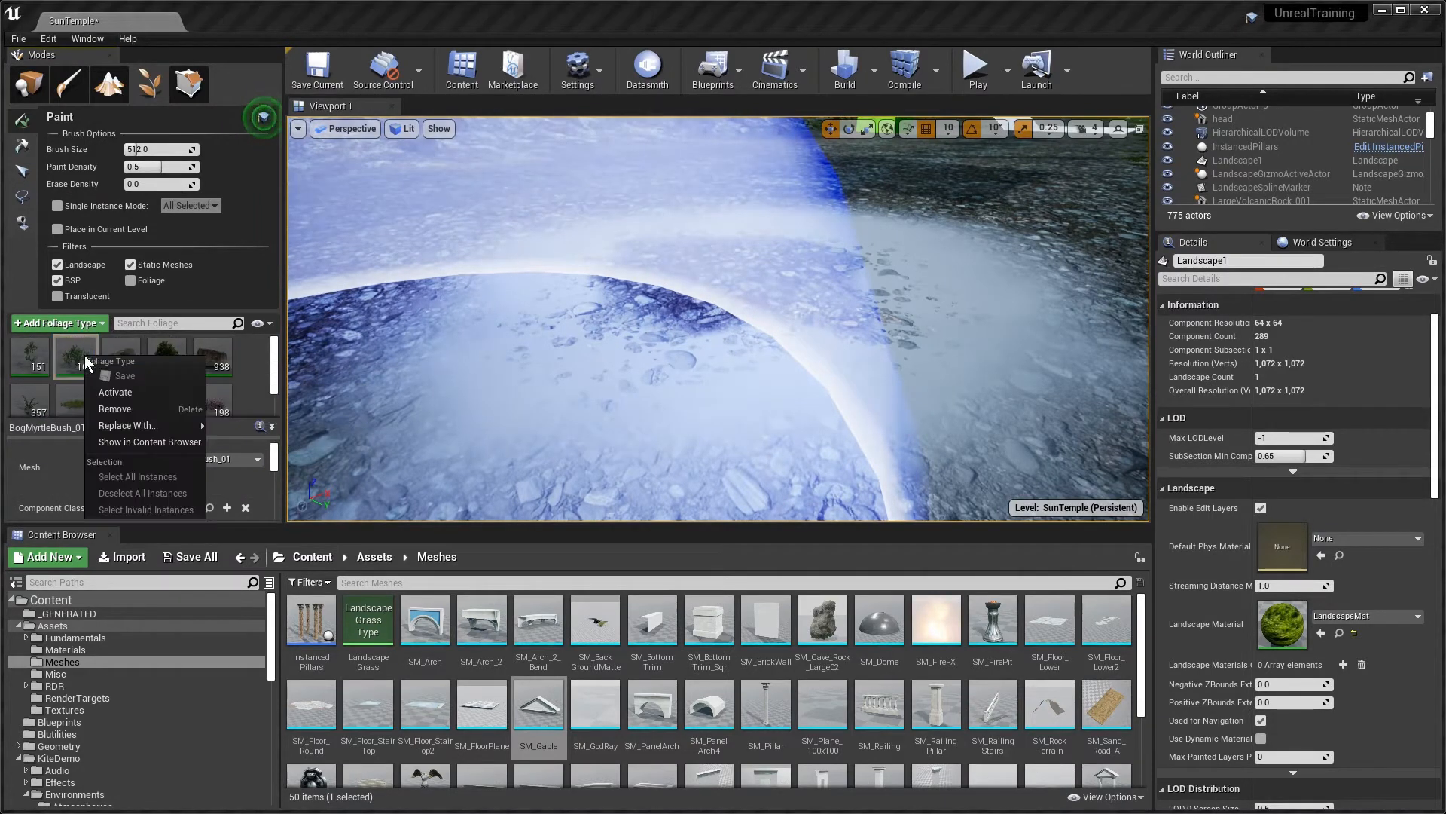
{"action": "left_click", "coordinate": [149, 443]}
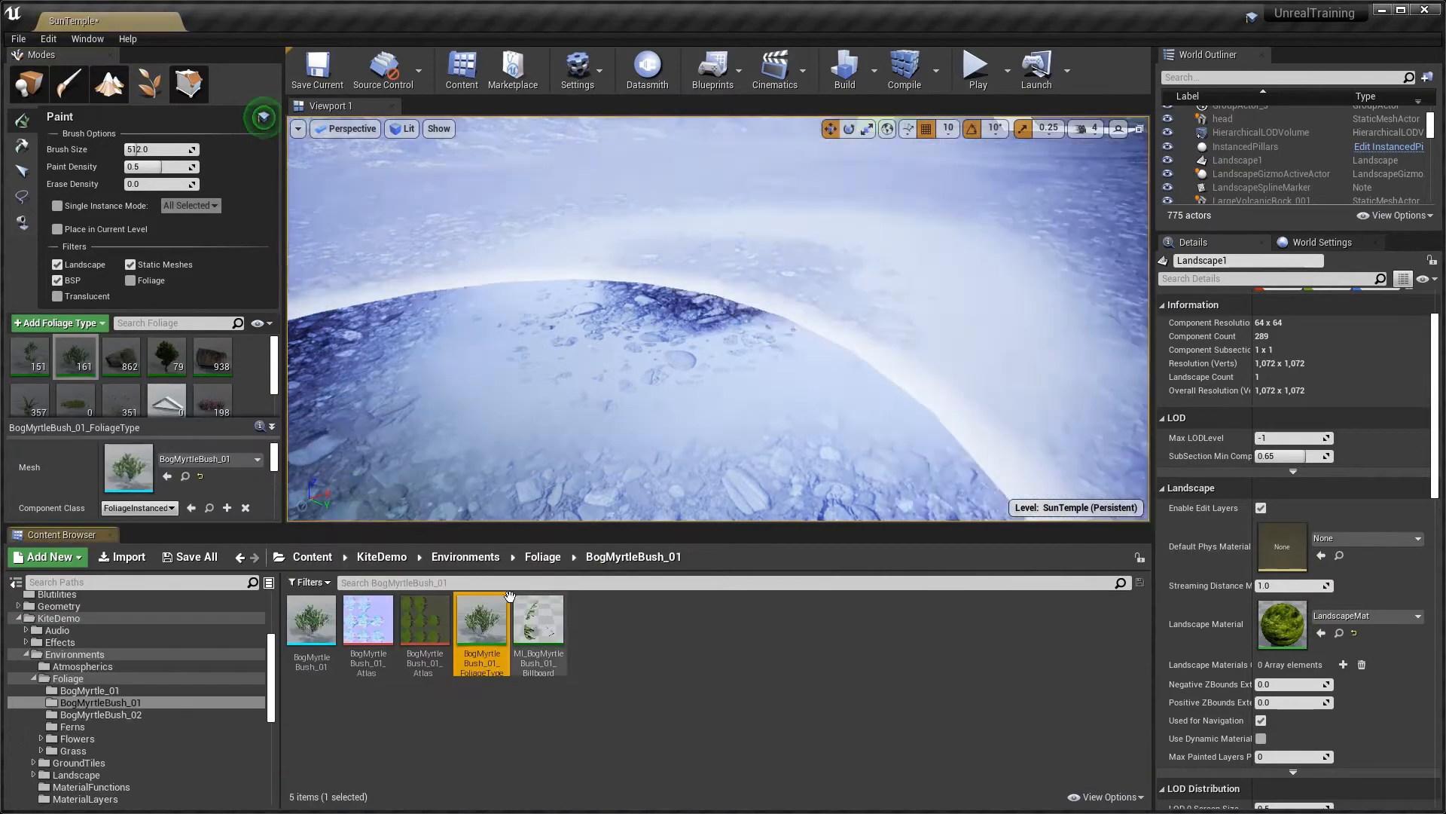
{"action": "double_click", "coordinate": [483, 629]}
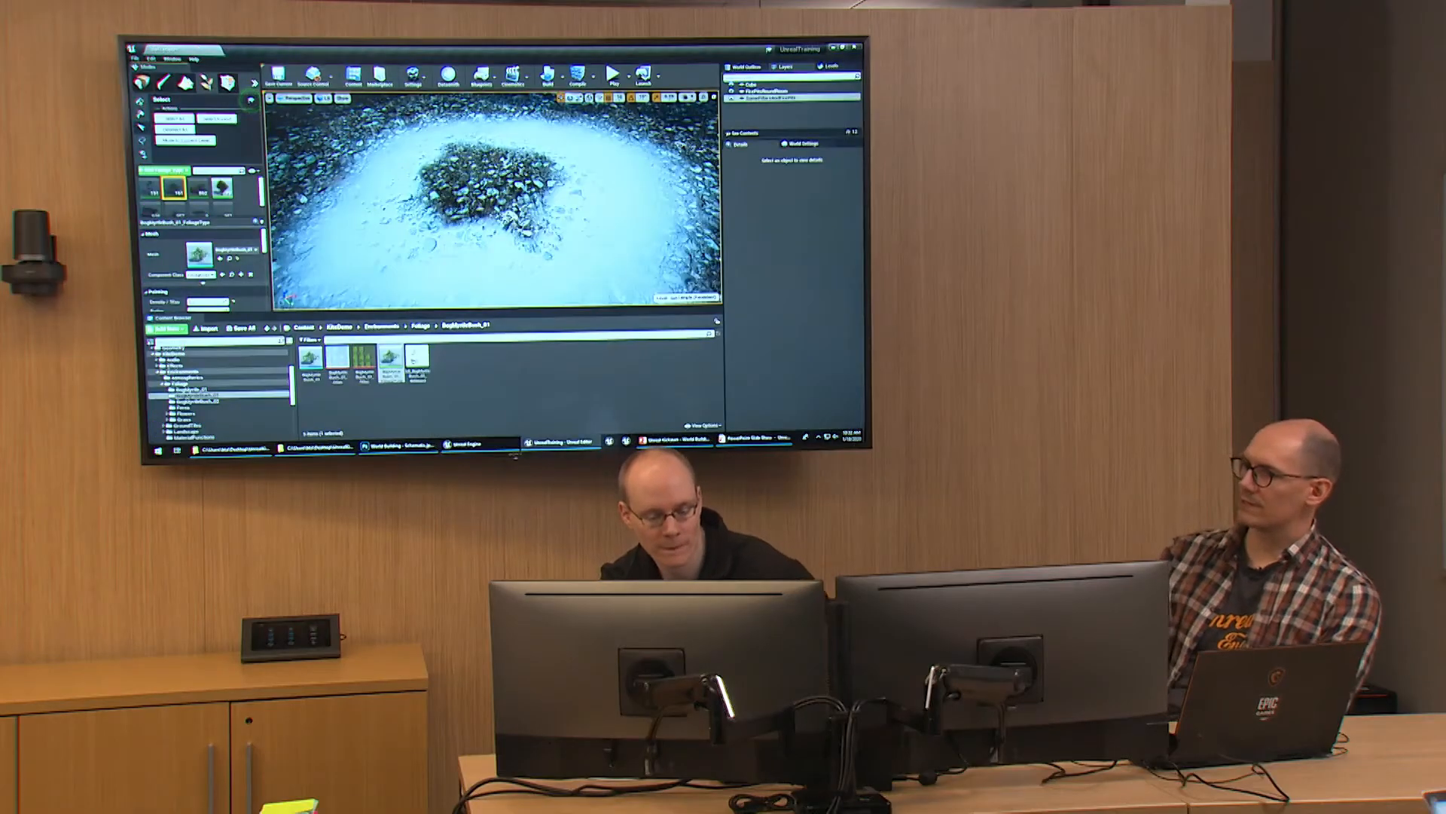
Examine the grass, bushes and pebble ground across the landscape in the viewport
{"action": "right_click_drag", "start_coordinate": [495, 199], "coordinate": [557, 179]}
{"action": "right_click_drag", "start_coordinate": [453, 253], "coordinate": [527, 259]}
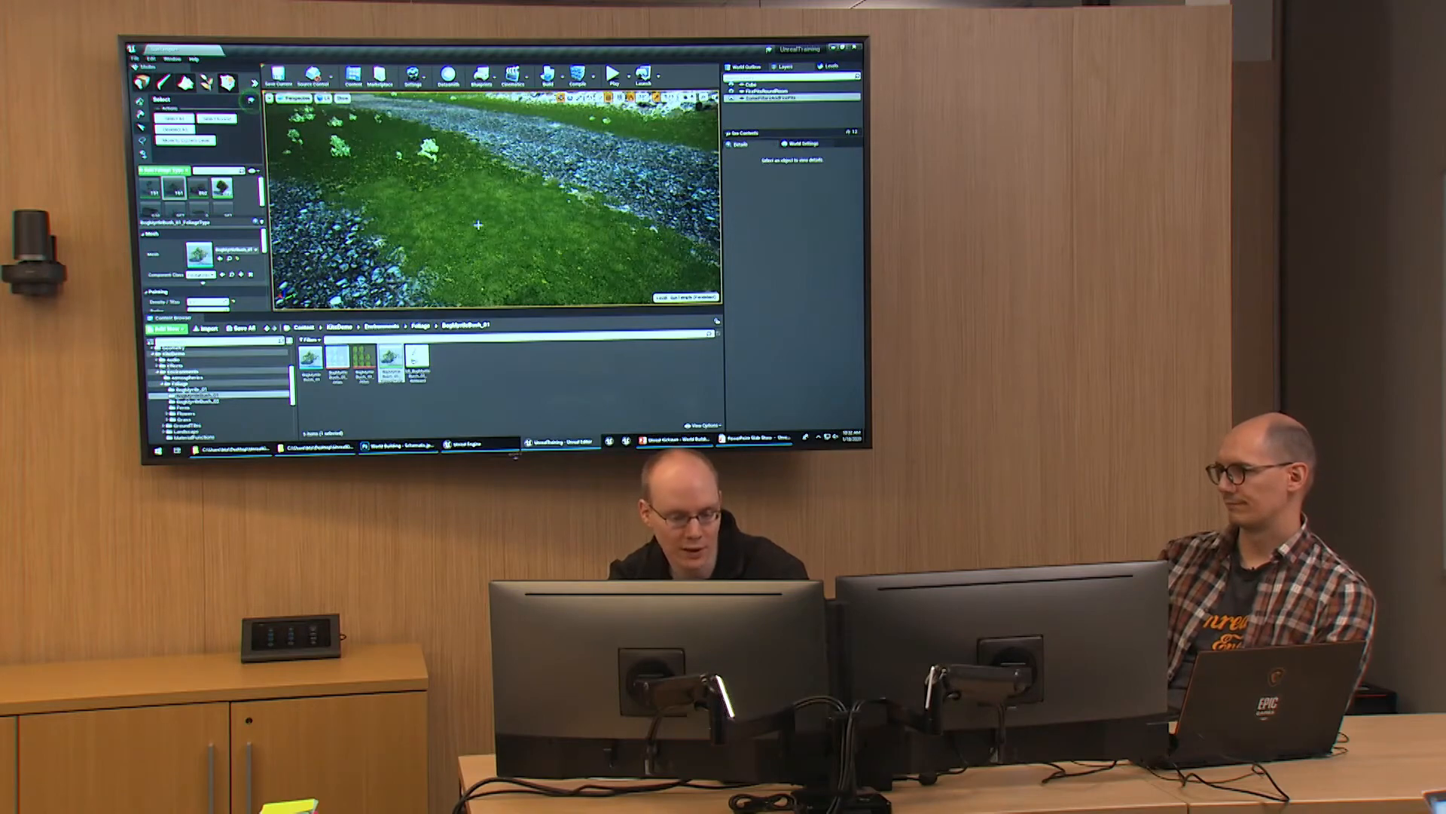
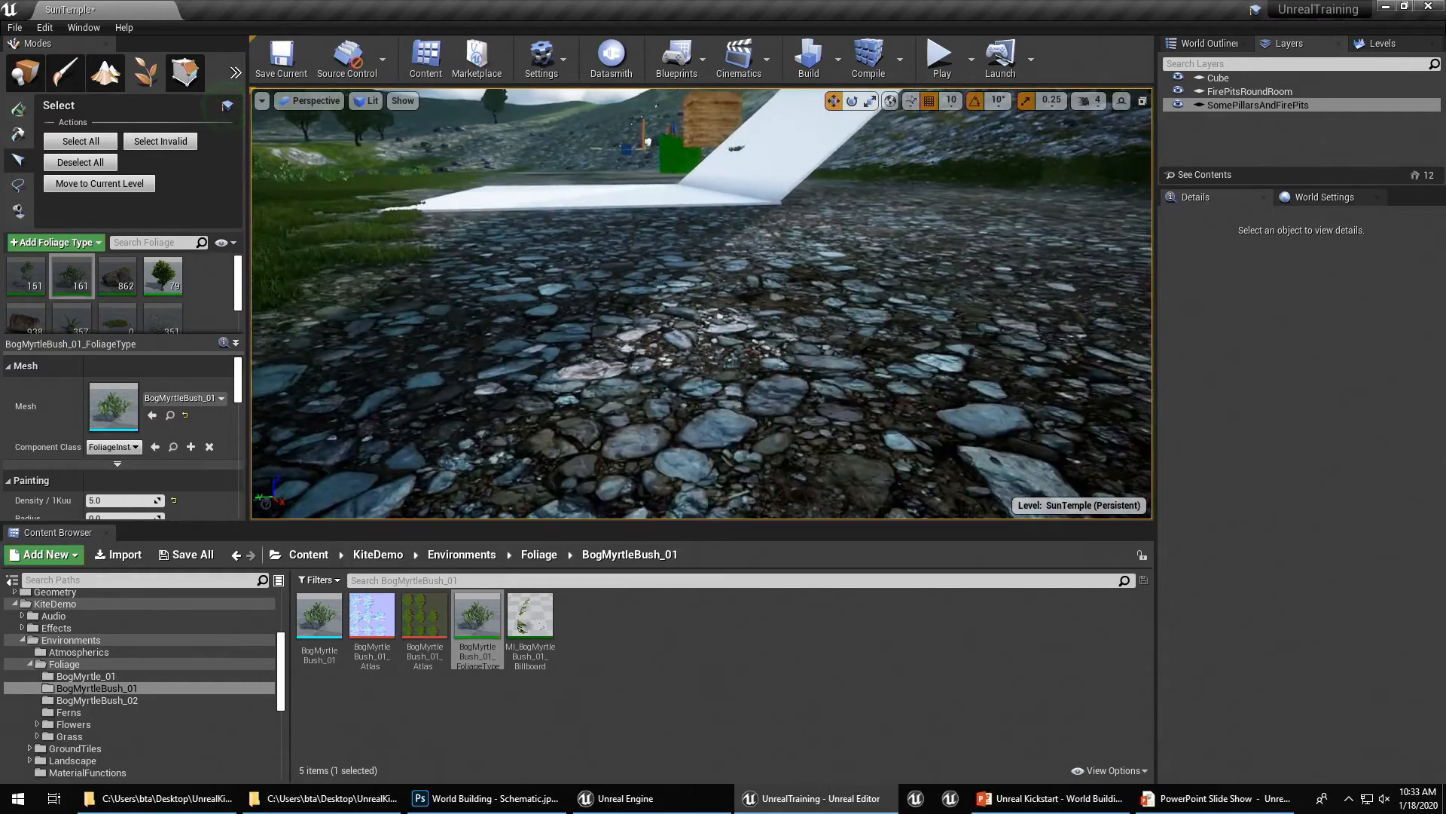
Leave Foliage mode, select the tall field grass mesh on the white cube, and open its M_FieldGrassDemonstration material
{"action": "key", "text": "w"}
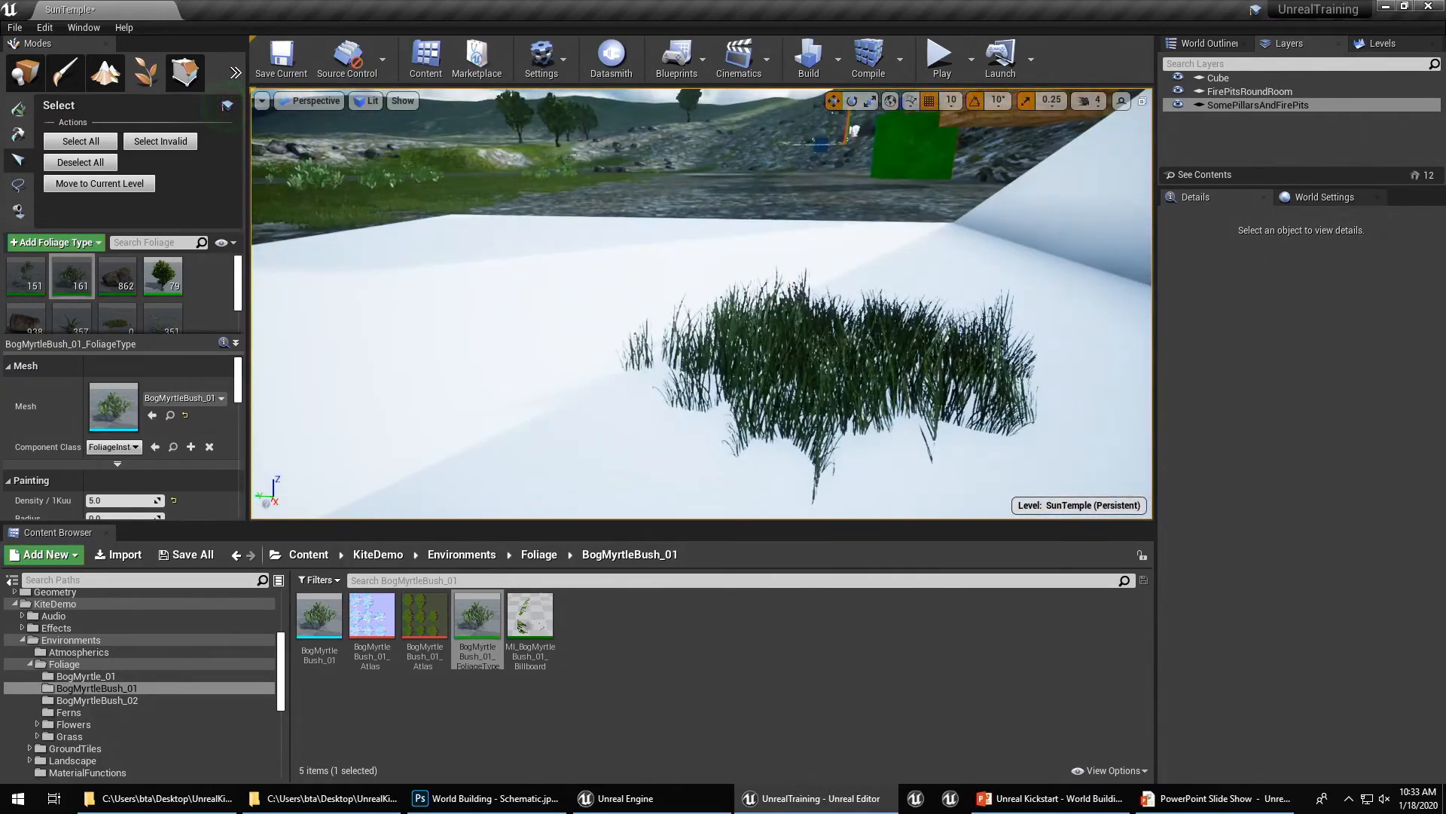
{"action": "right_click_drag", "start_coordinate": [701, 302], "coordinate": [800, 211]}
{"action": "left_click", "coordinate": [28, 72]}
{"action": "left_click", "coordinate": [630, 378]}
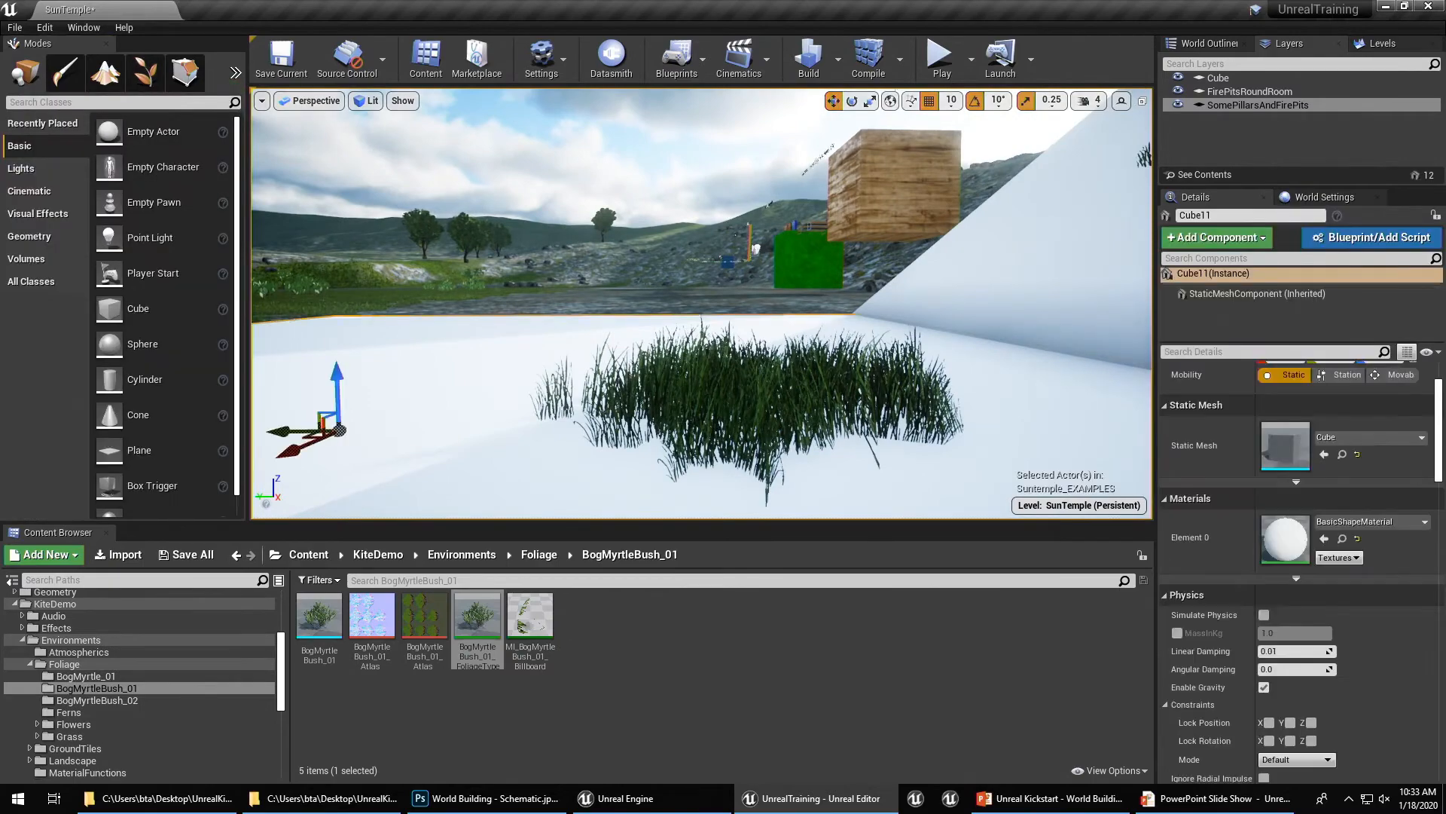
{"action": "left_click", "coordinate": [695, 374]}
{"action": "double_click", "coordinate": [1284, 599]}
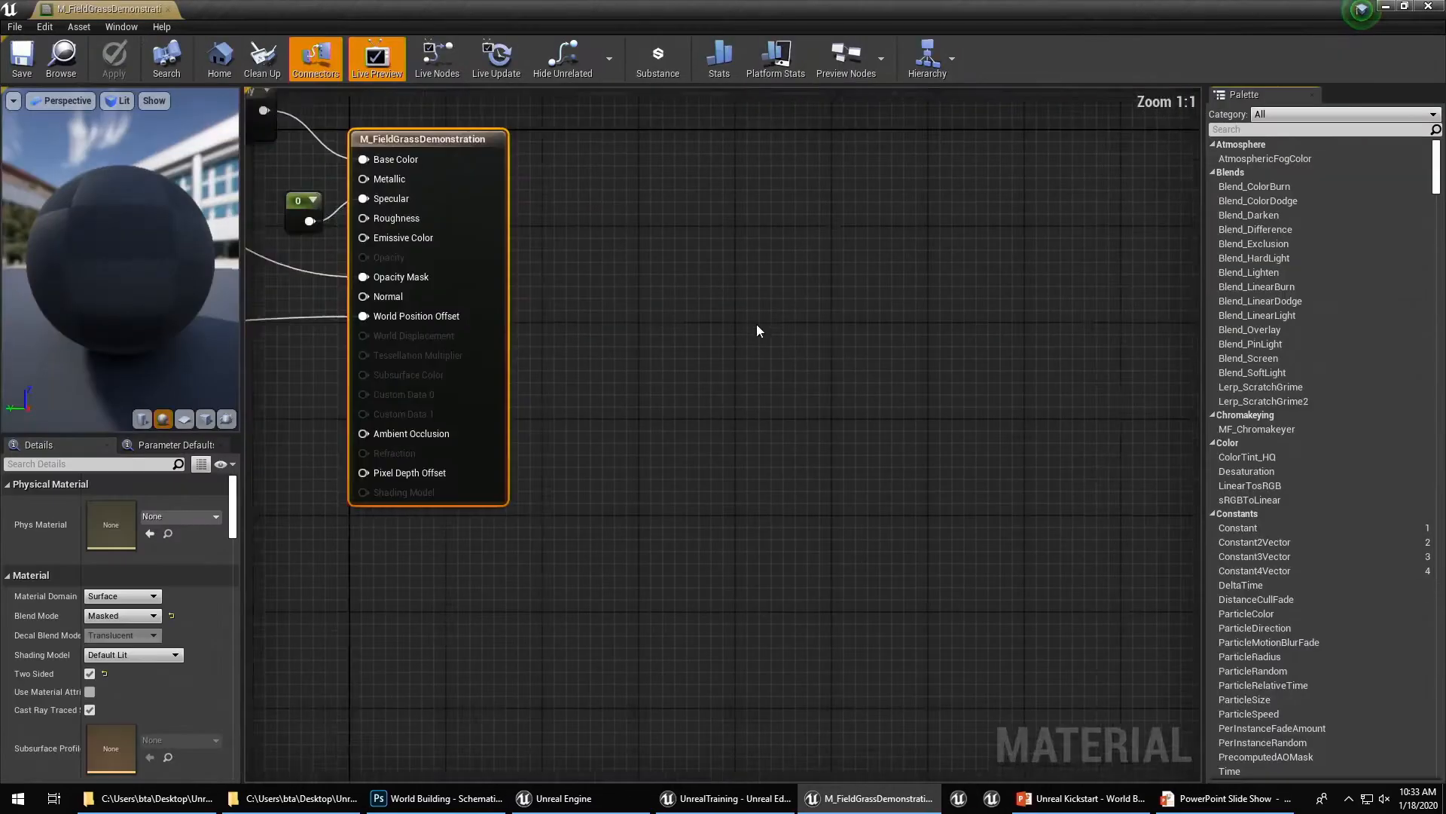
Examine the world position offset network and select the distance chain from Object Position and Camera Position through Clamp
{"action": "scroll", "coordinate": [562, 368], "scroll_direction": "down", "scroll_amount": 3}
{"action": "right_click_drag", "start_coordinate": [502, 400], "coordinate": [985, 324]}
{"action": "right_click_drag", "start_coordinate": [733, 338], "coordinate": [912, 392]}
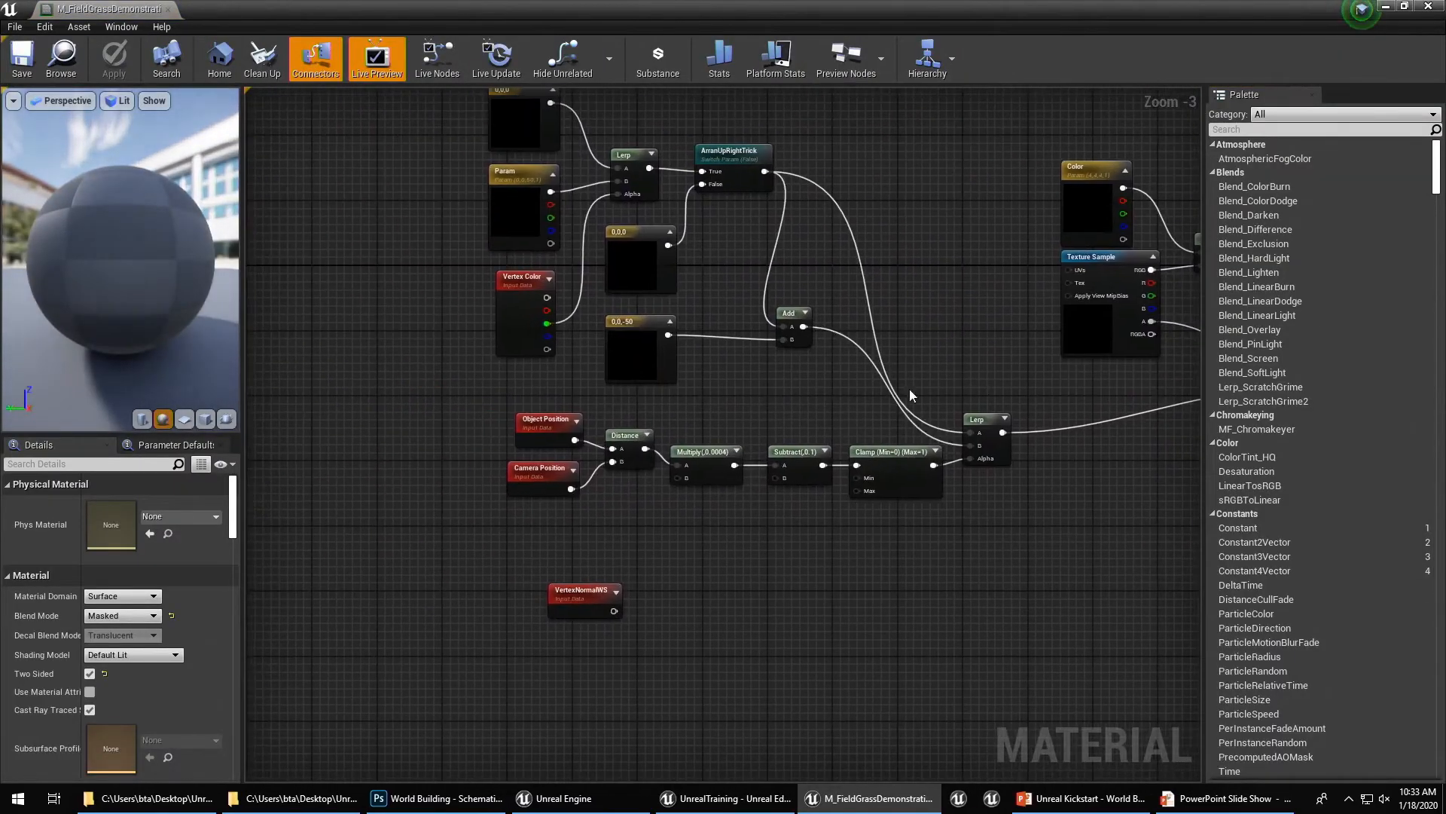
{"action": "right_click_drag", "start_coordinate": [815, 362], "coordinate": [721, 527]}
{"action": "scroll", "coordinate": [708, 413], "scroll_direction": "up", "scroll_amount": 1}
{"action": "right_click_drag", "start_coordinate": [578, 364], "coordinate": [625, 260]}
{"action": "scroll", "coordinate": [626, 261], "scroll_direction": "up", "scroll_amount": 1}
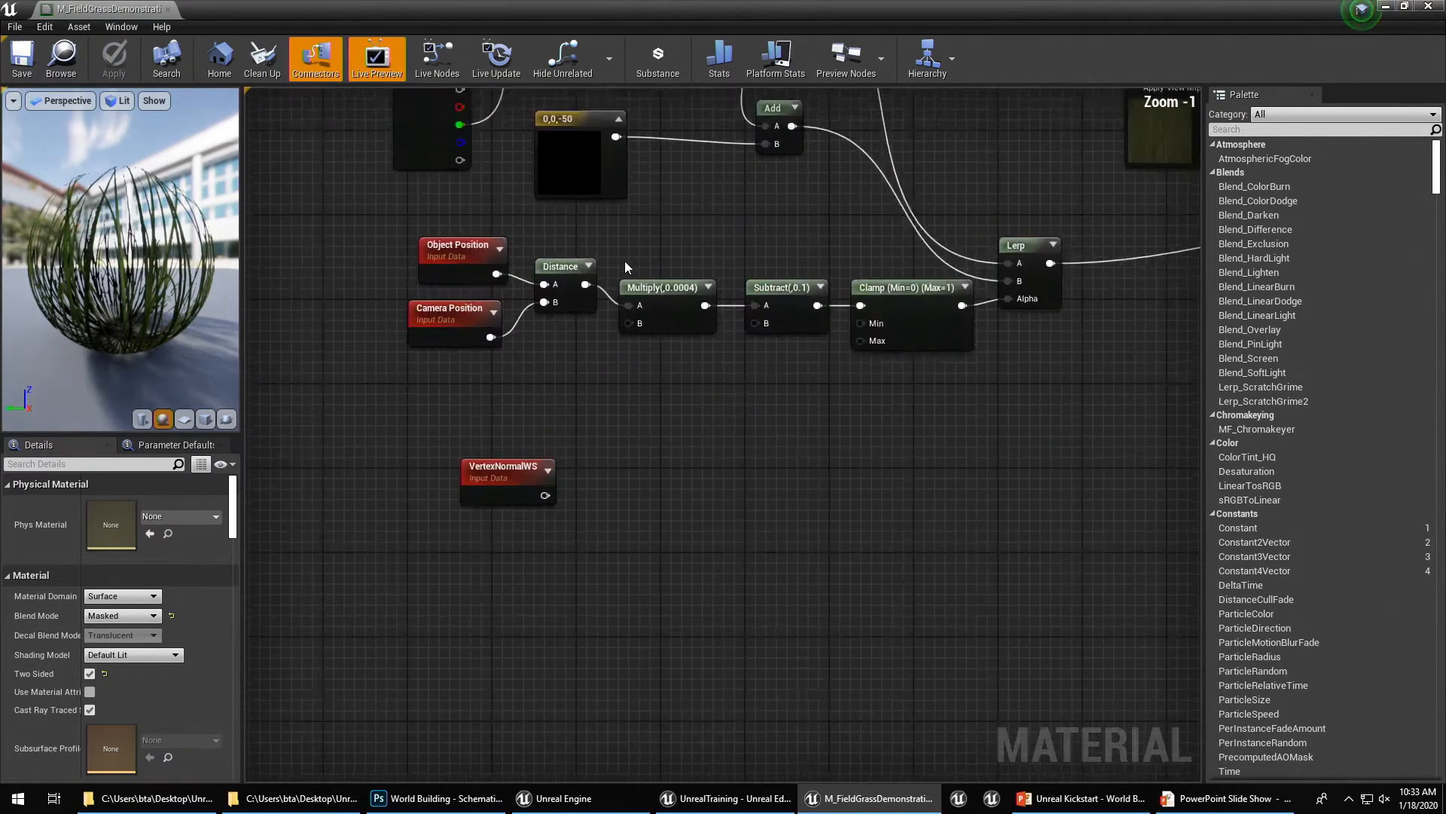
{"action": "scroll", "coordinate": [625, 261], "scroll_direction": "up", "scroll_amount": 1}
{"action": "left_click_drag", "start_coordinate": [365, 388], "coordinate": [900, 313]}
{"action": "left_click_drag", "start_coordinate": [974, 236], "coordinate": [974, 237]}
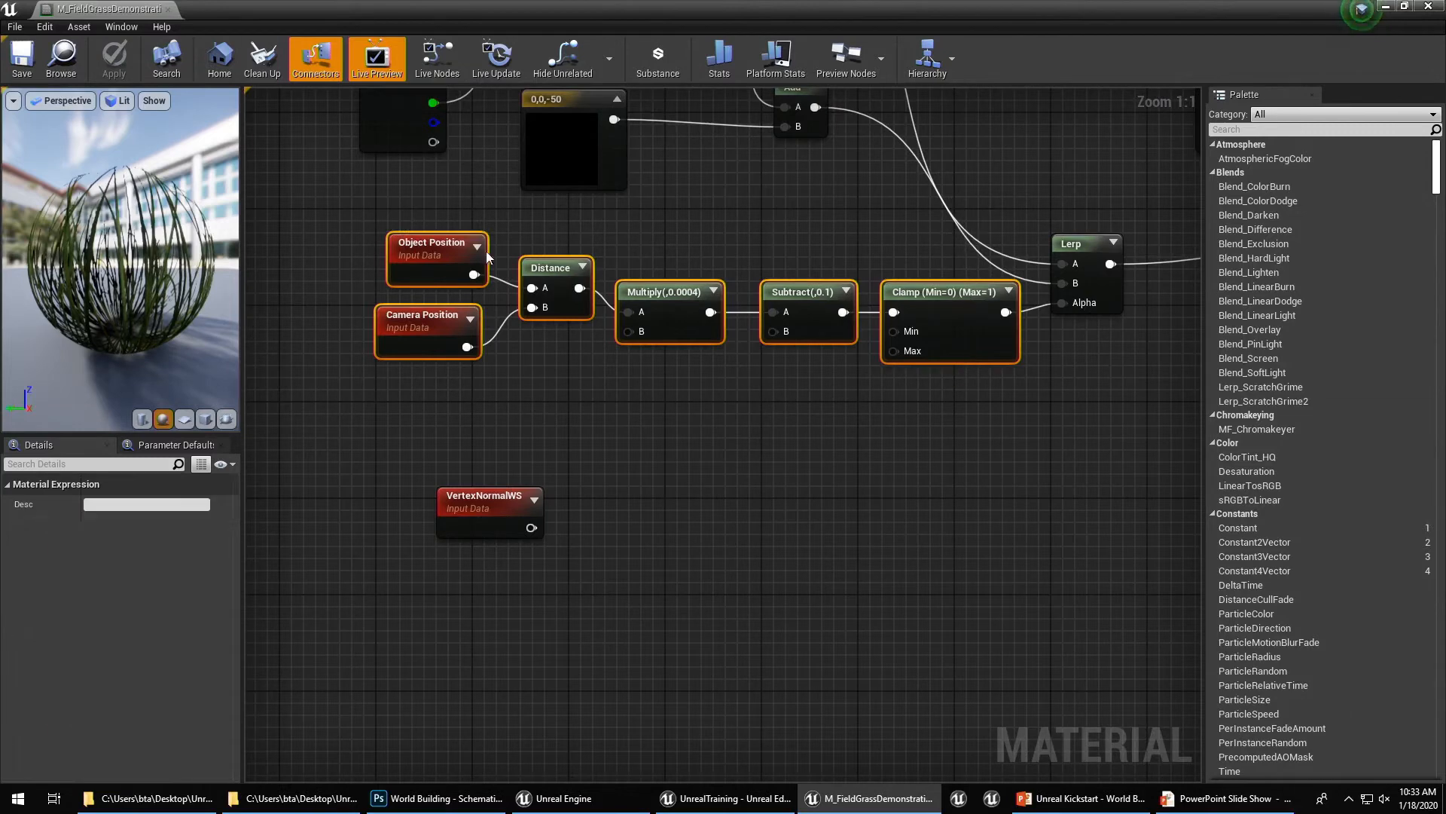
Inspect the Object Position, Multiply, Subtract and Clamp nodes of the distance chain, and close the material
{"action": "left_click", "coordinate": [436, 254]}
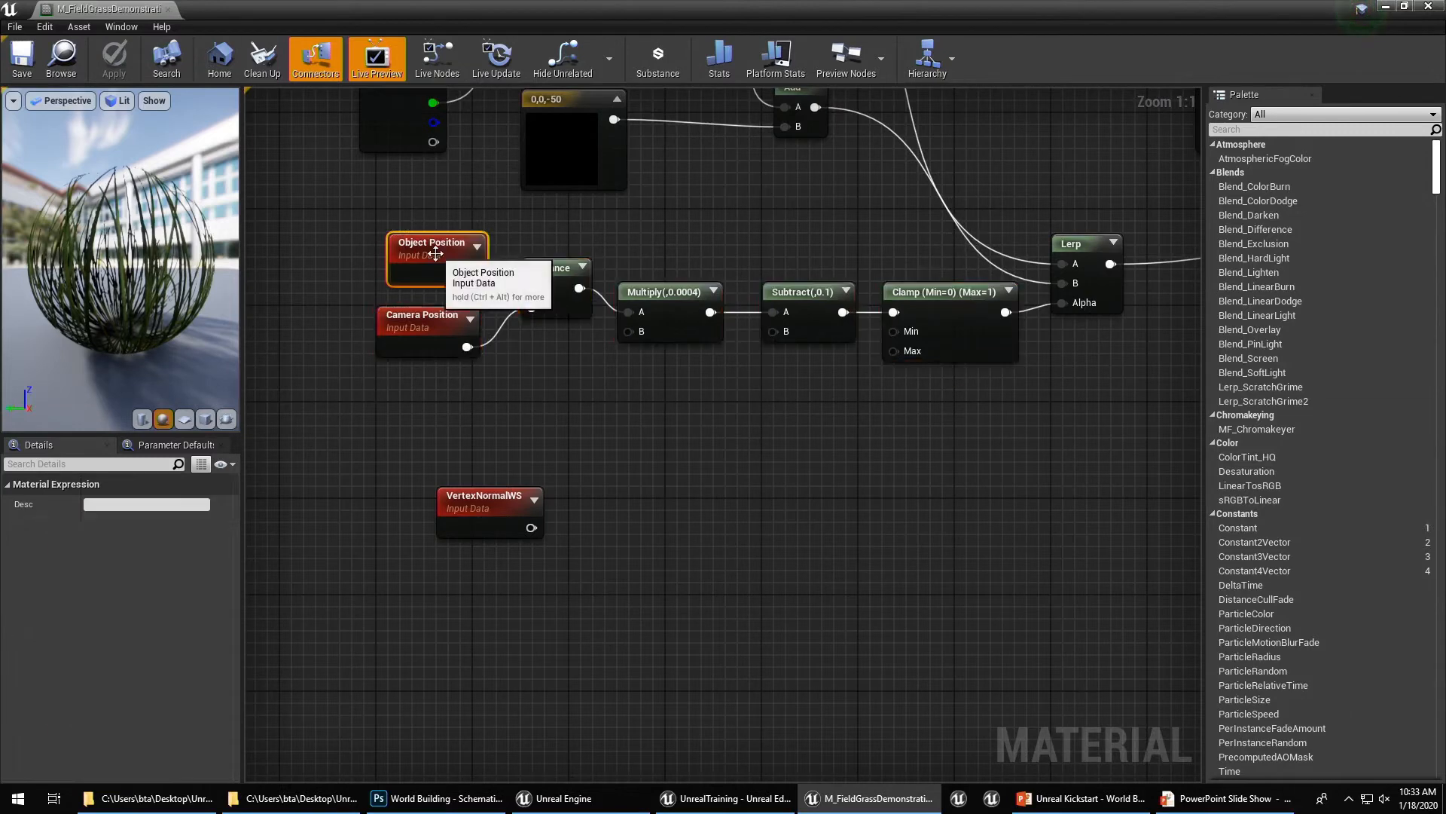
{"action": "left_click", "coordinate": [662, 295]}
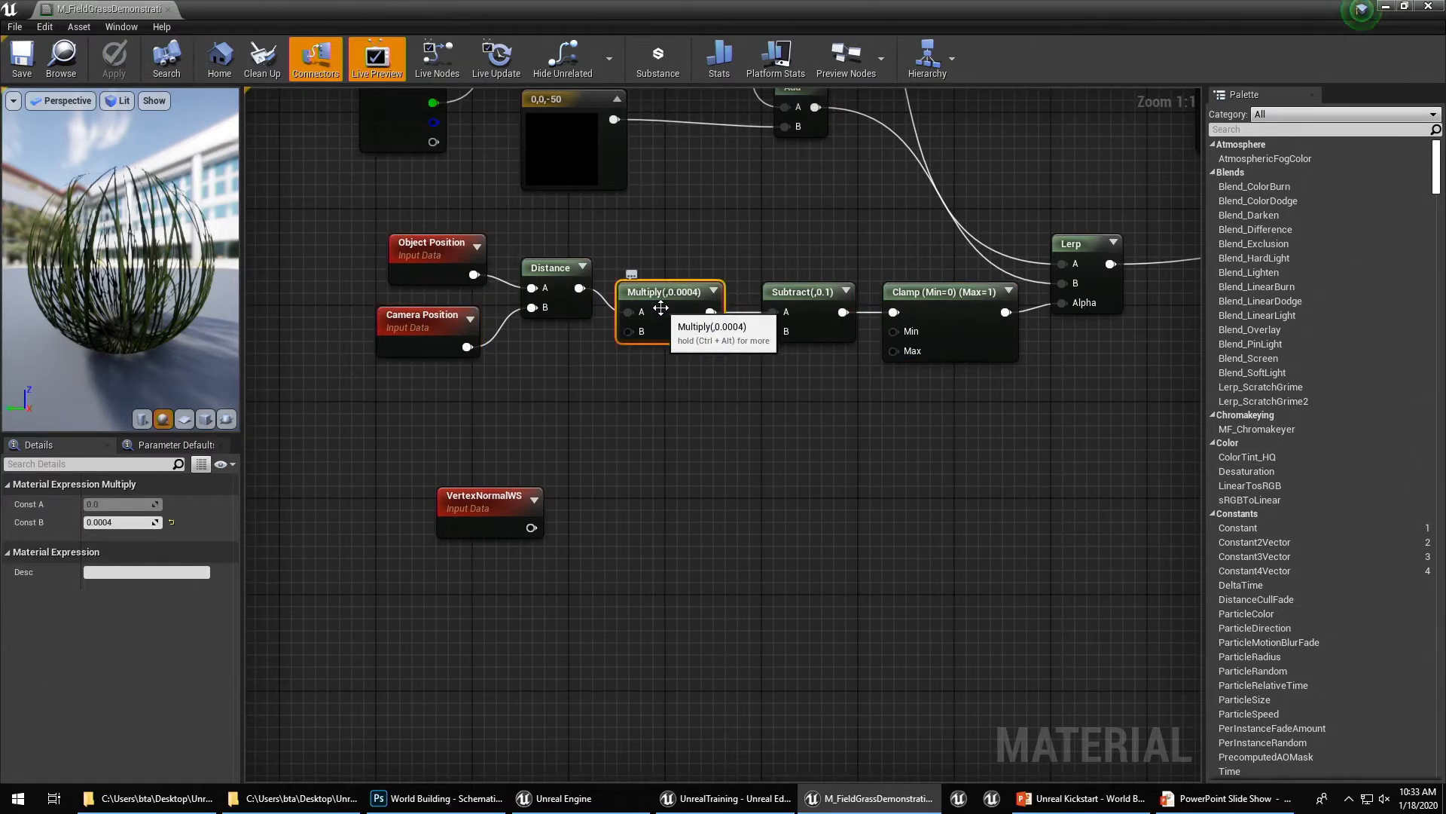
{"action": "left_click", "coordinate": [821, 300]}
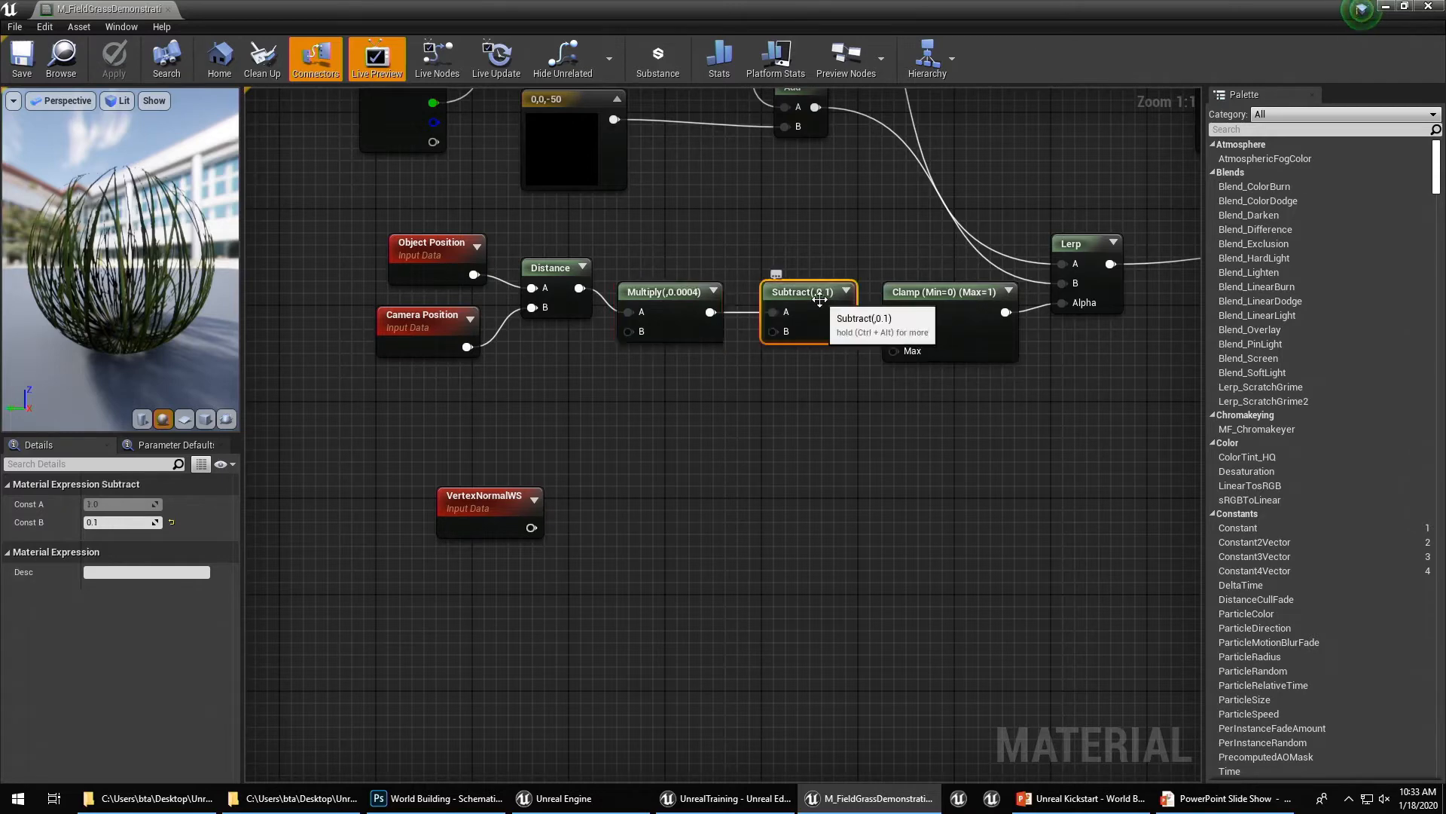
{"action": "left_click", "coordinate": [947, 324]}
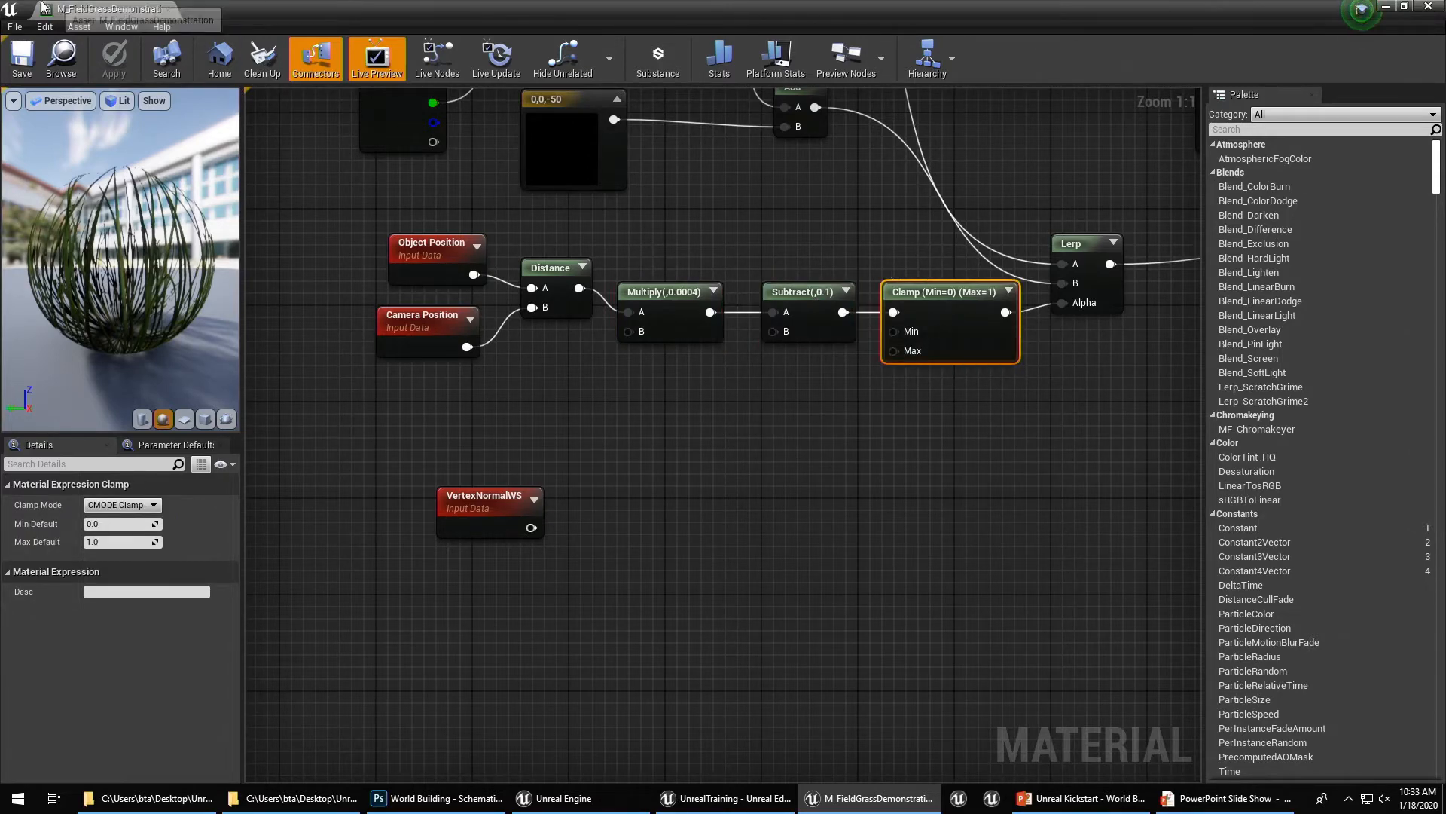
{"action": "middle_click", "coordinate": [90, 4]}
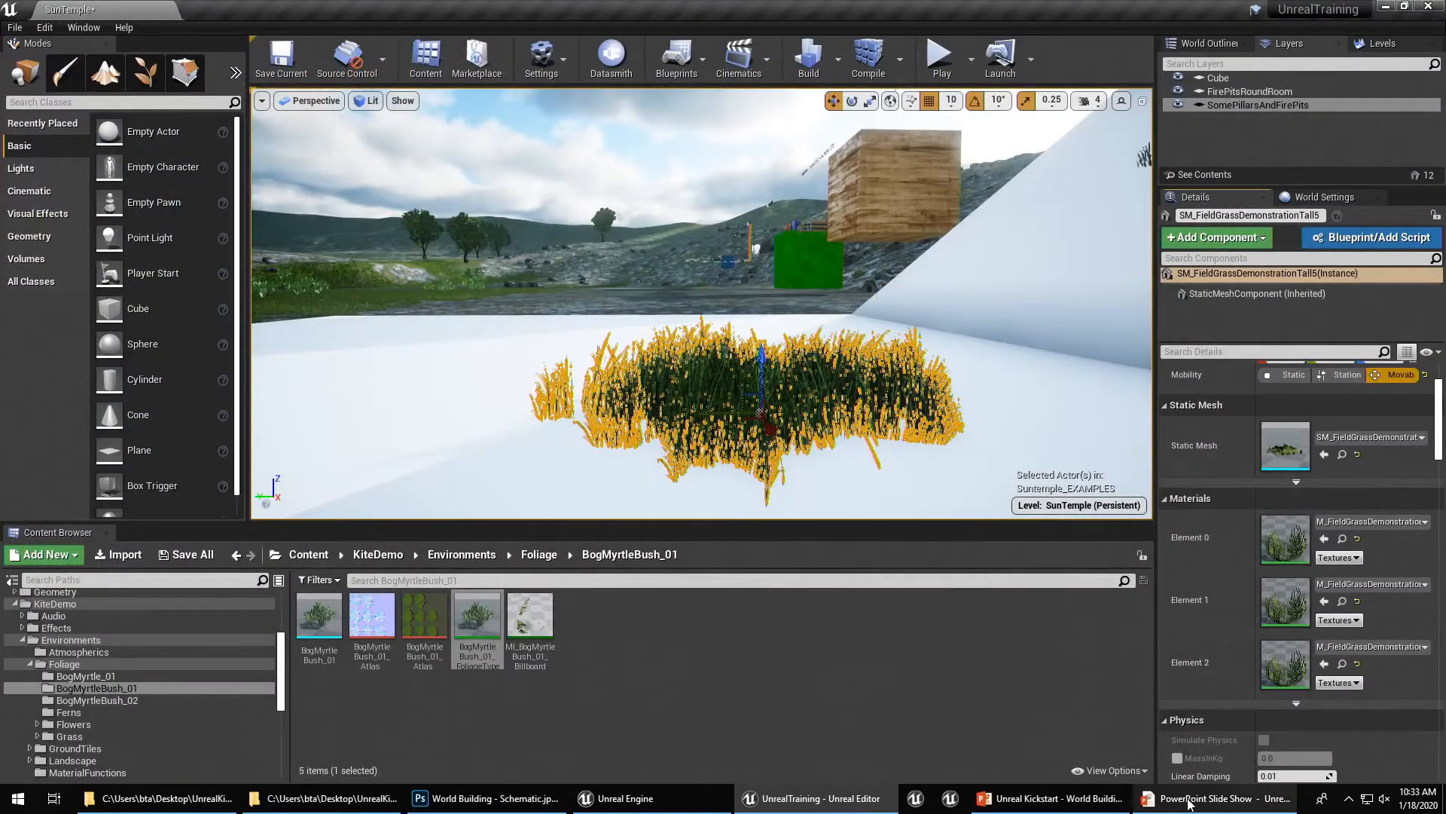
{"action": "mouse_move", "coordinate": [1189, 800]}
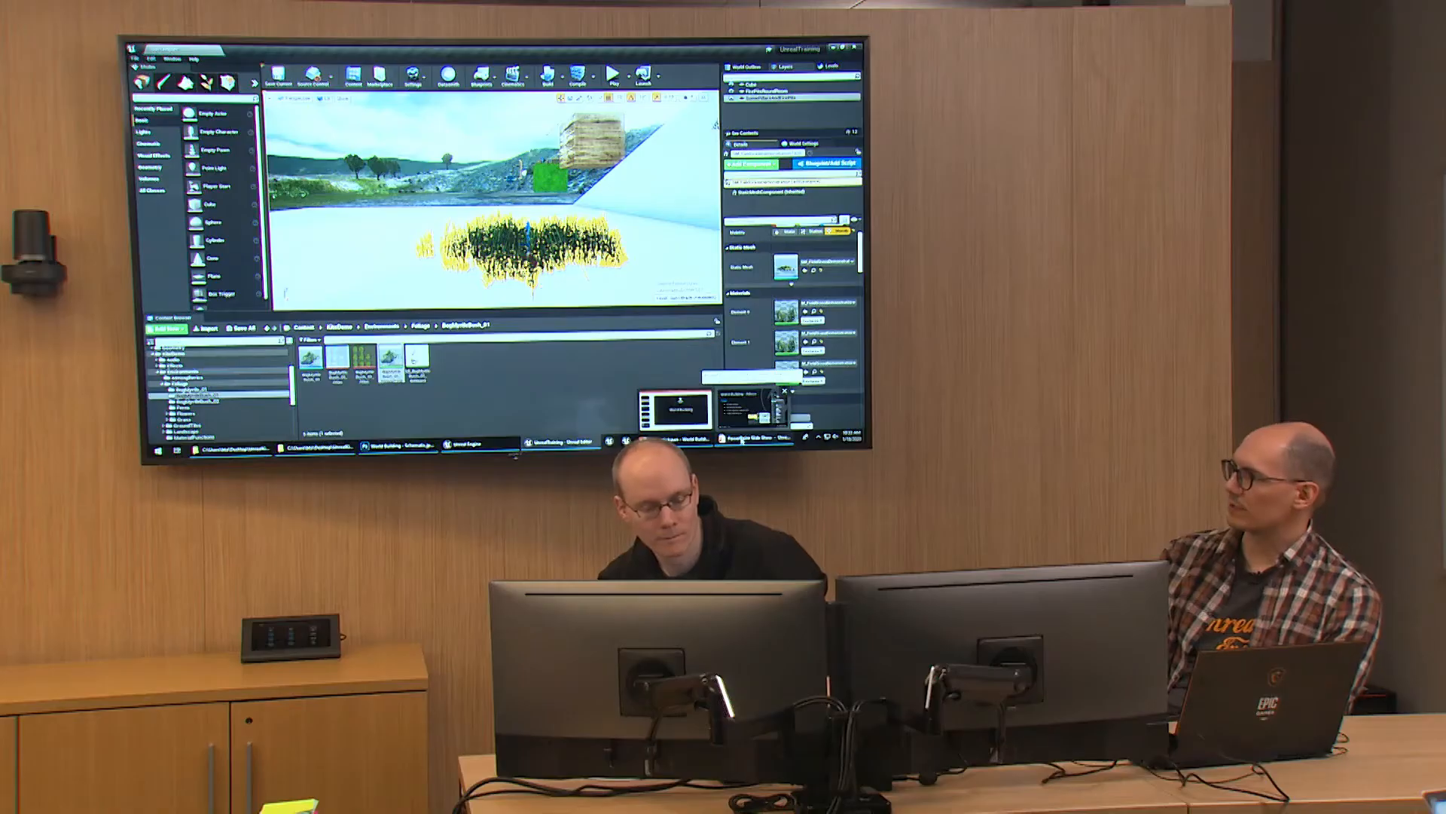
{"action": "left_click", "coordinate": [748, 409]}
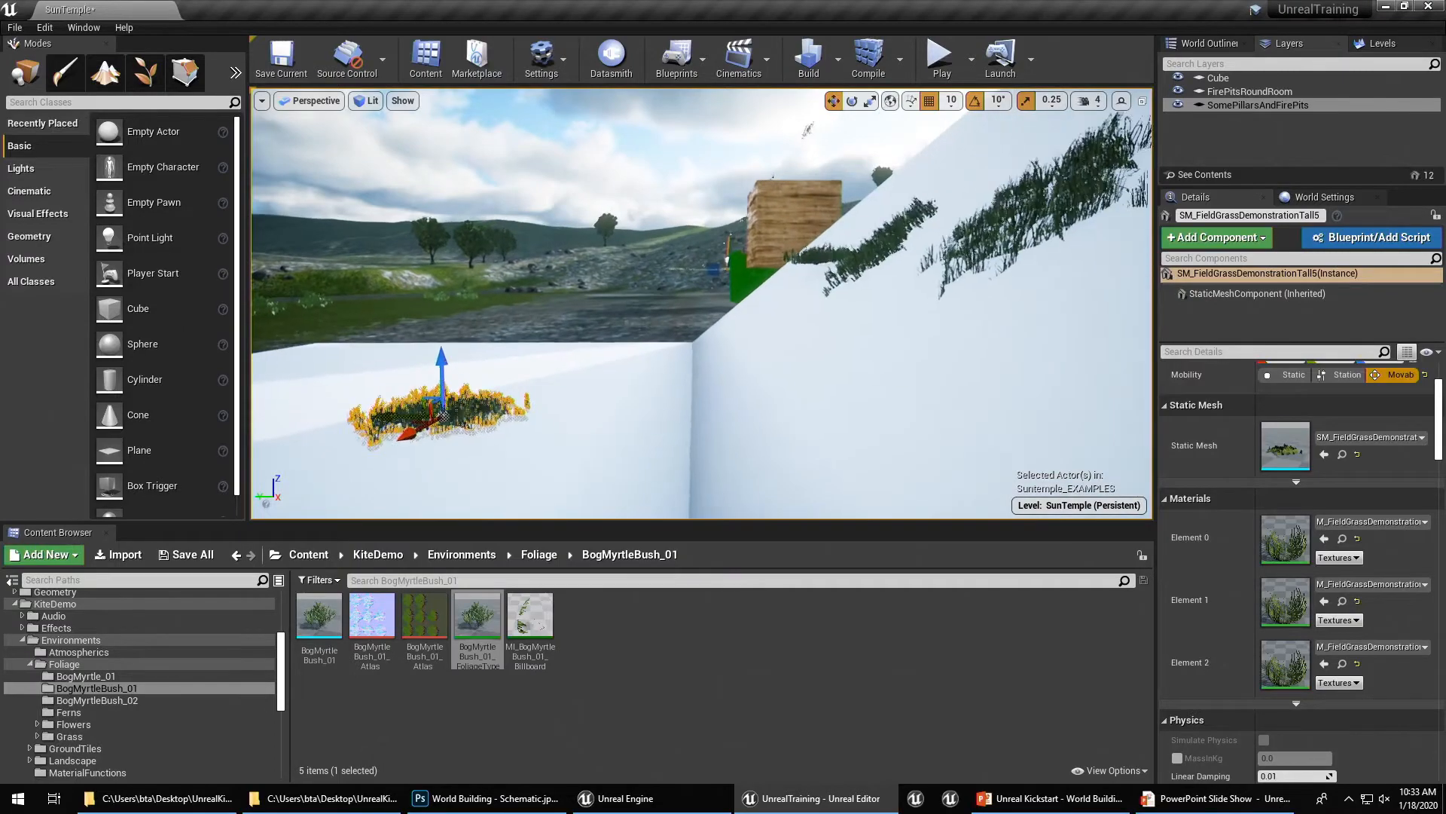
Select the SM_FieldGrassDemonstrationTall3 clump by the slope and examine how its grass offsets from near and far
{"action": "left_click", "coordinate": [819, 294]}
{"action": "left_click_drag", "start_coordinate": [819, 294], "coordinate": [768, 385]}
{"action": "left_click", "coordinate": [717, 372]}
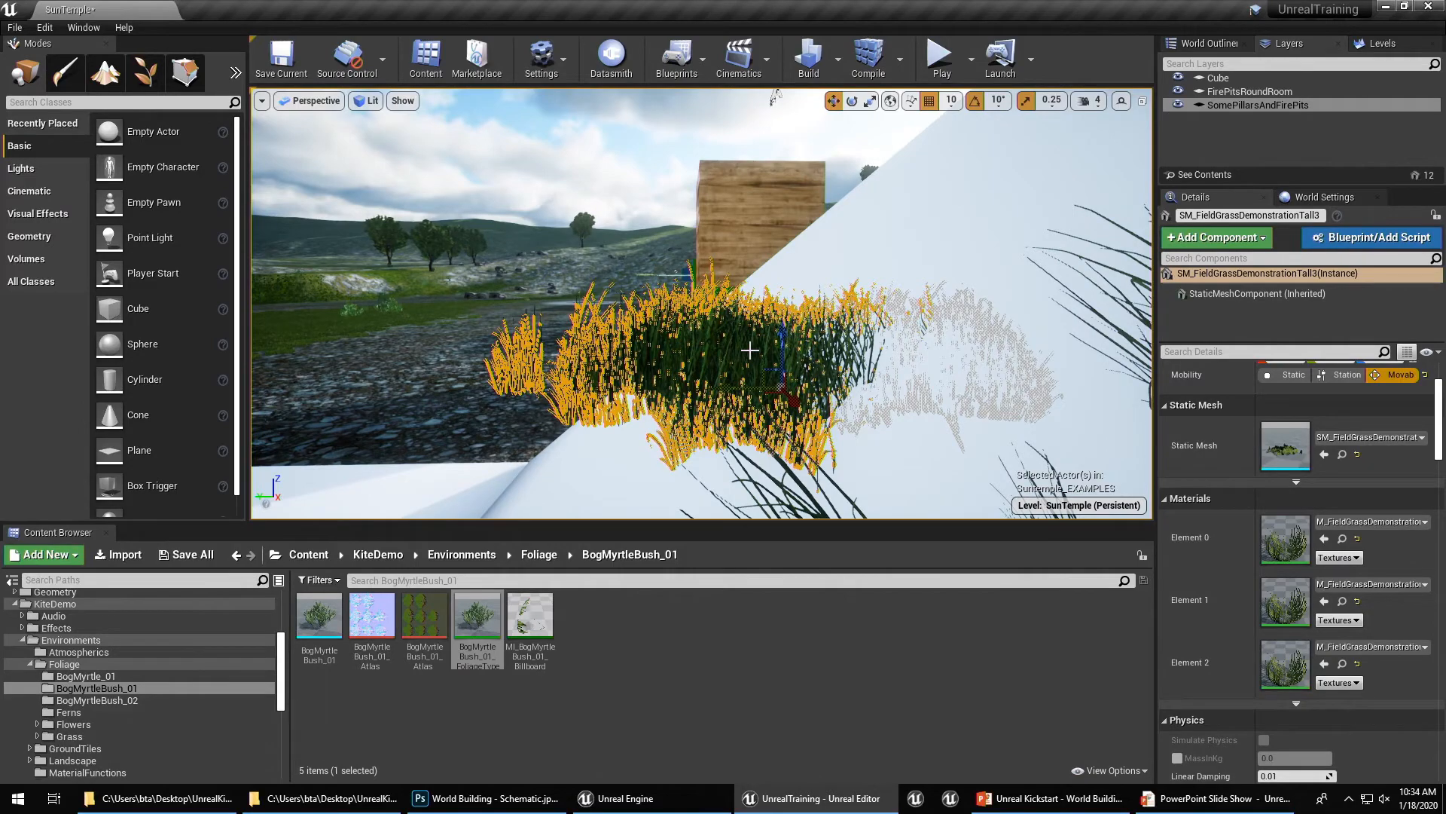
{"action": "left_click_drag", "start_coordinate": [769, 328], "coordinate": [768, 354]}
{"action": "middle_click_drag", "start_coordinate": [842, 317], "coordinate": [814, 351]}
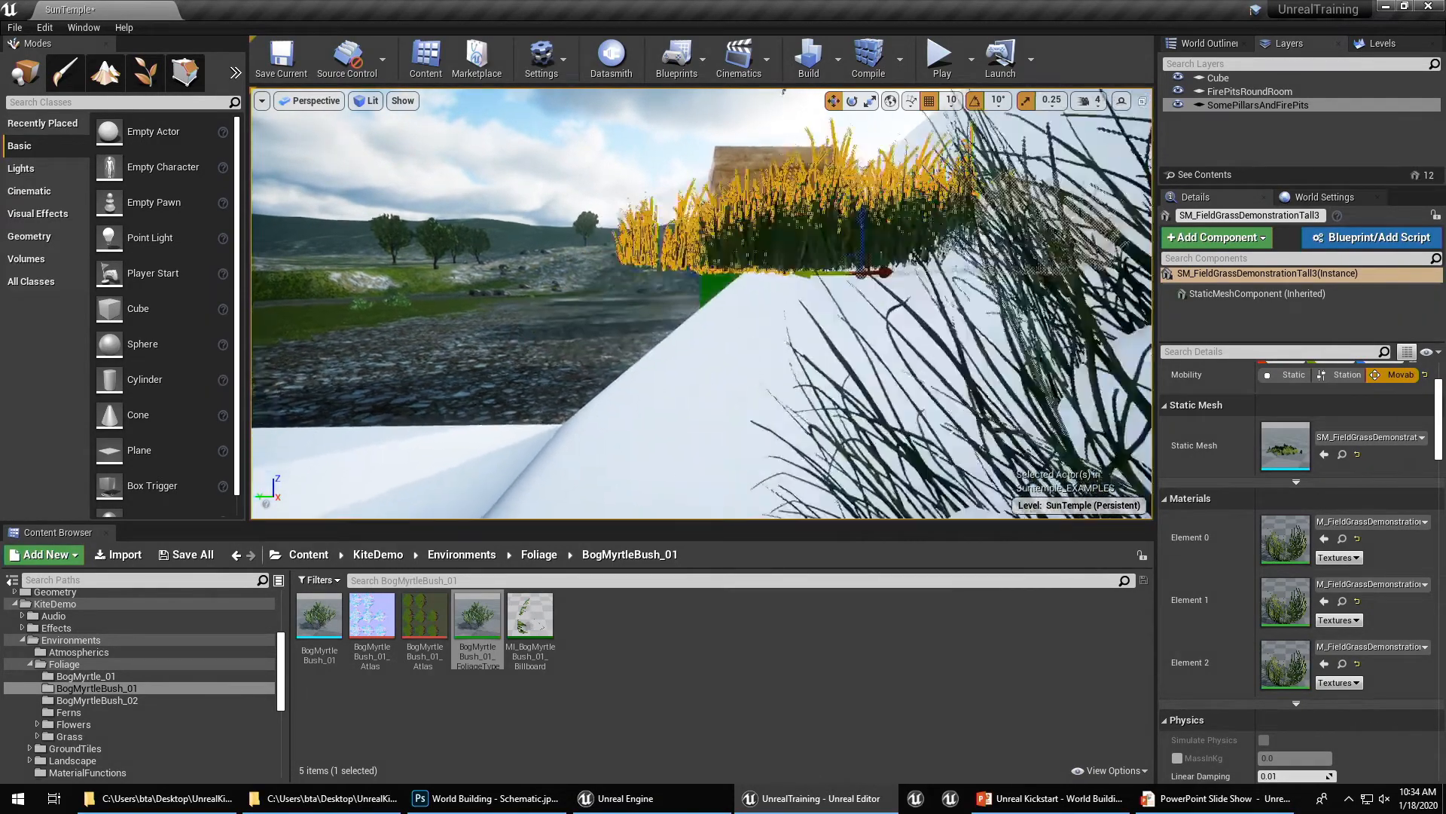
{"action": "key", "text": "w"}
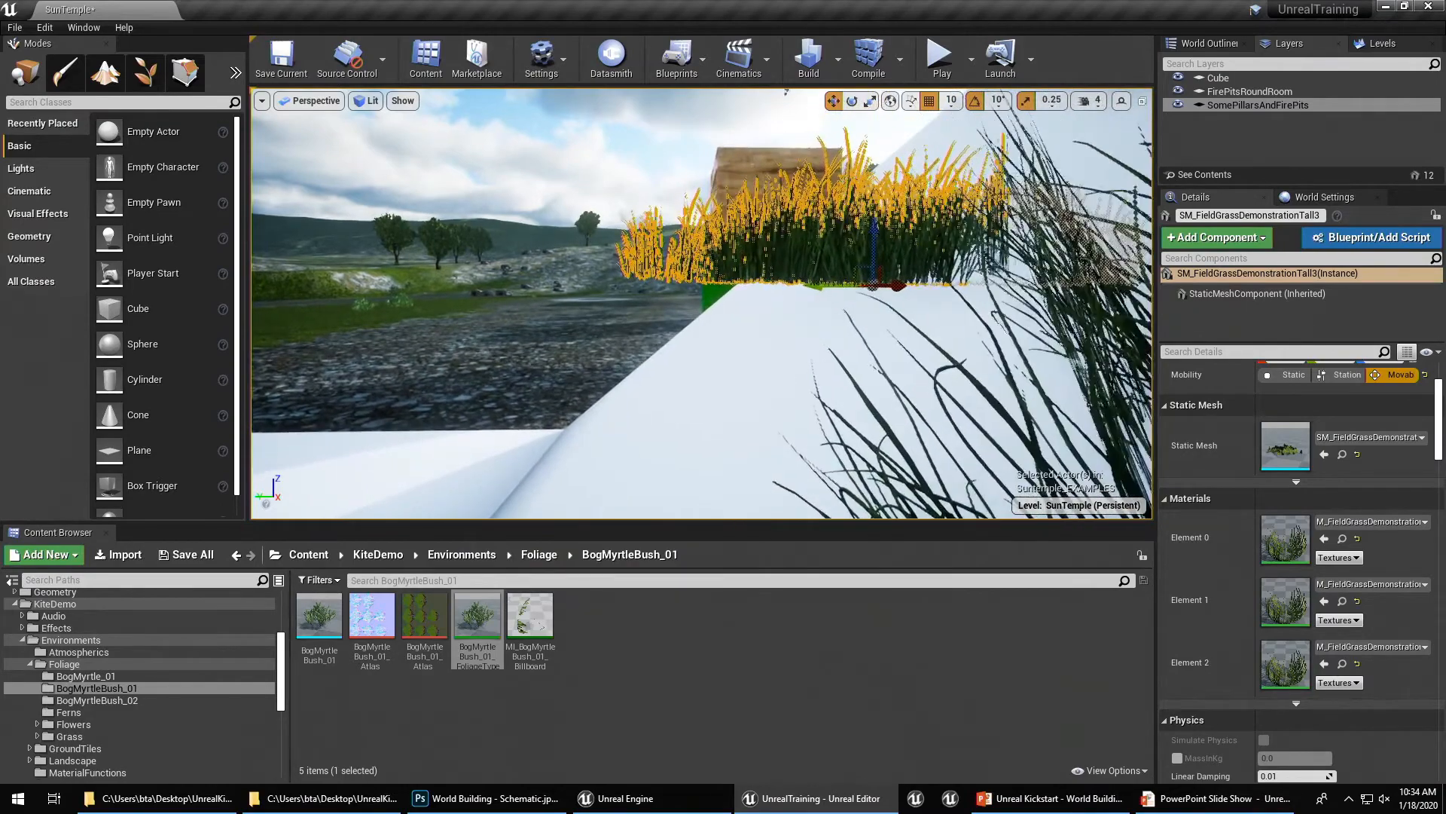
{"action": "key", "text": "s"}
{"action": "key", "text": "e"}
{"action": "right_click_drag", "start_coordinate": [840, 390], "coordinate": [848, 390]}
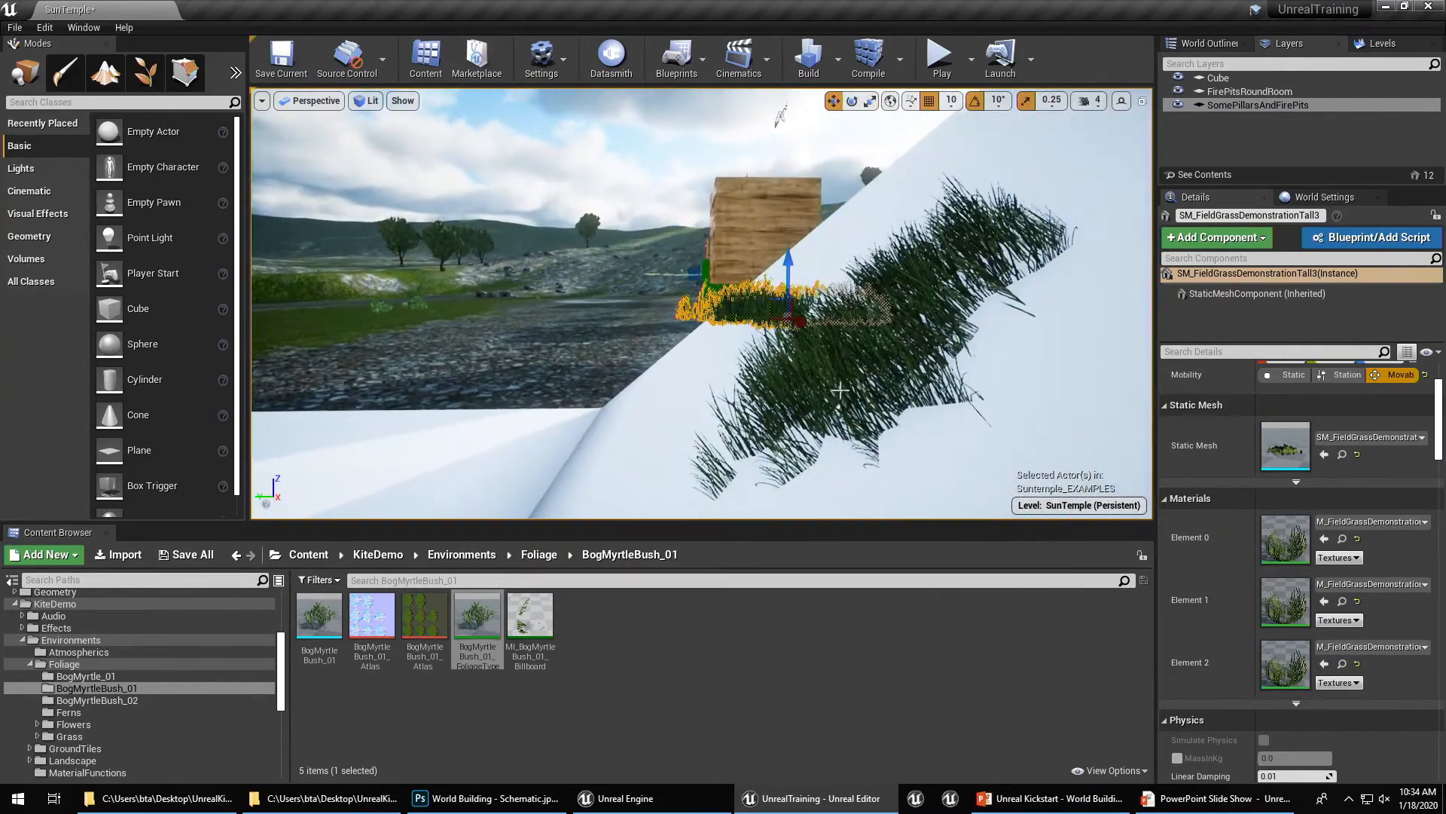
Compare the tilted SM_FieldGrassDemonstrationTall2 and SM_FieldGrassDemonstrationTall4 grass clumps on the slope at different viewing distances
{"action": "middle_click_drag", "start_coordinate": [848, 391], "coordinate": [912, 411]}
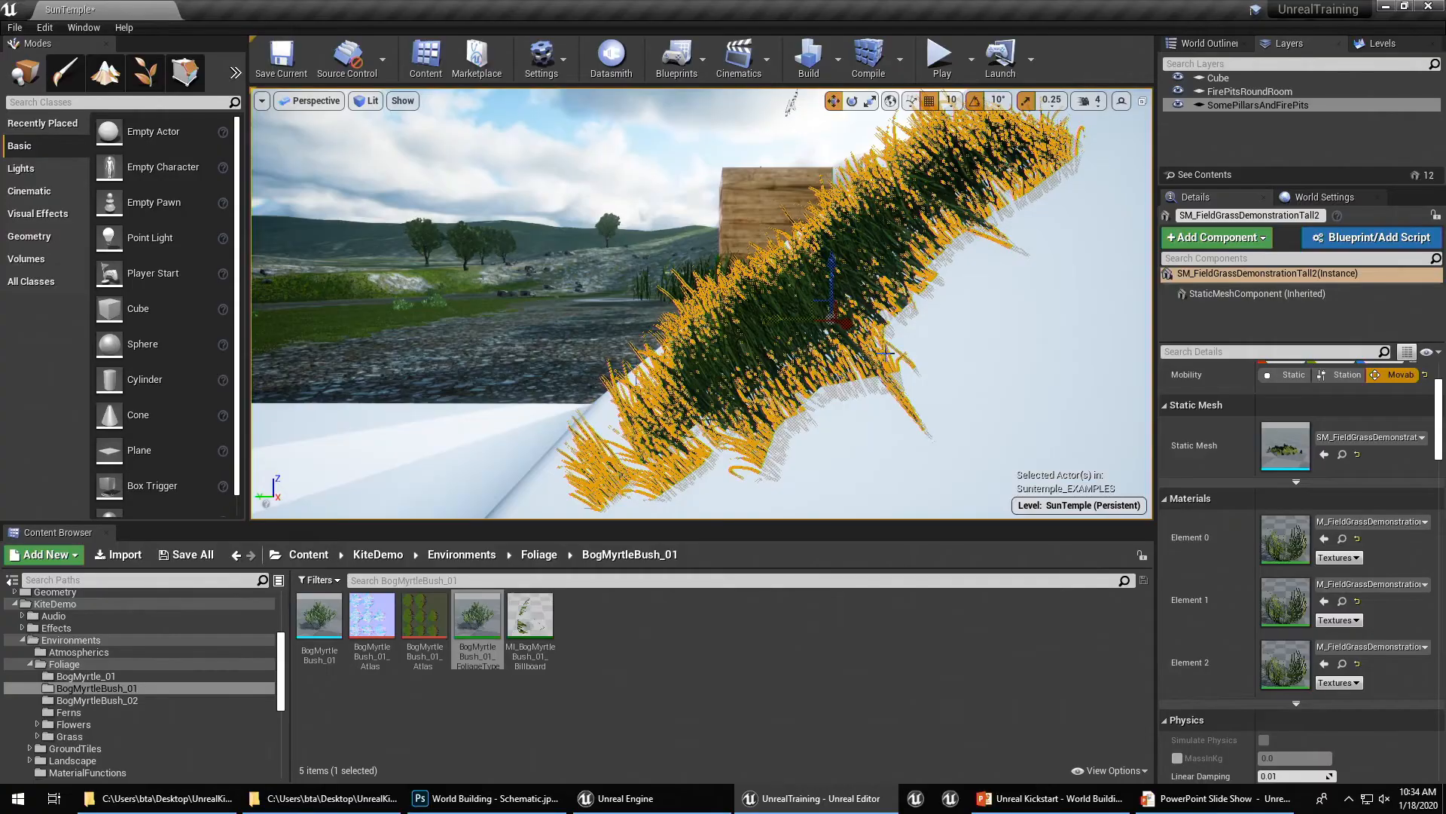
{"action": "key", "text": "s"}
{"action": "right_click_drag", "start_coordinate": [887, 353], "coordinate": [866, 384]}
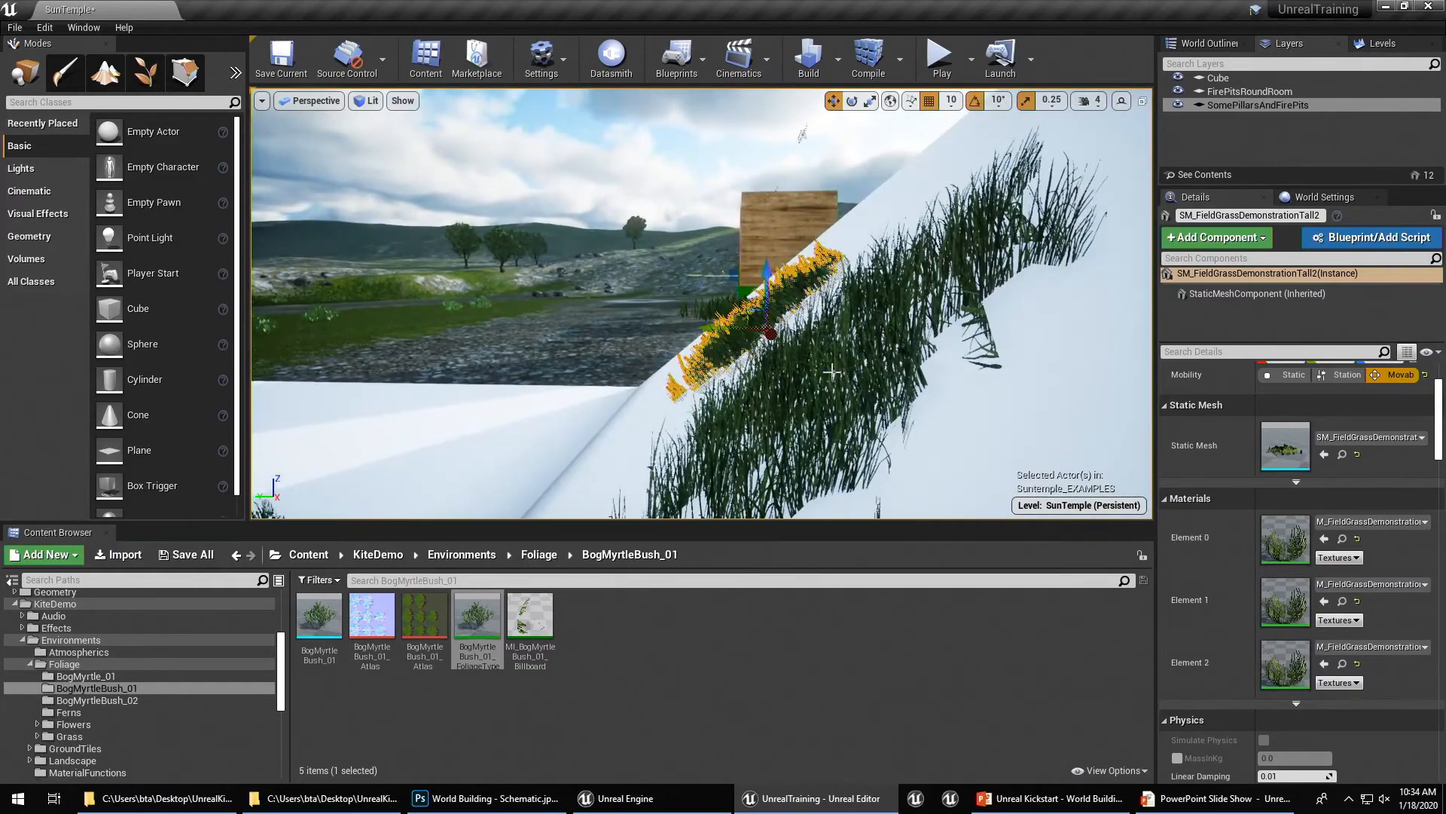
{"action": "left_click", "coordinate": [831, 371]}
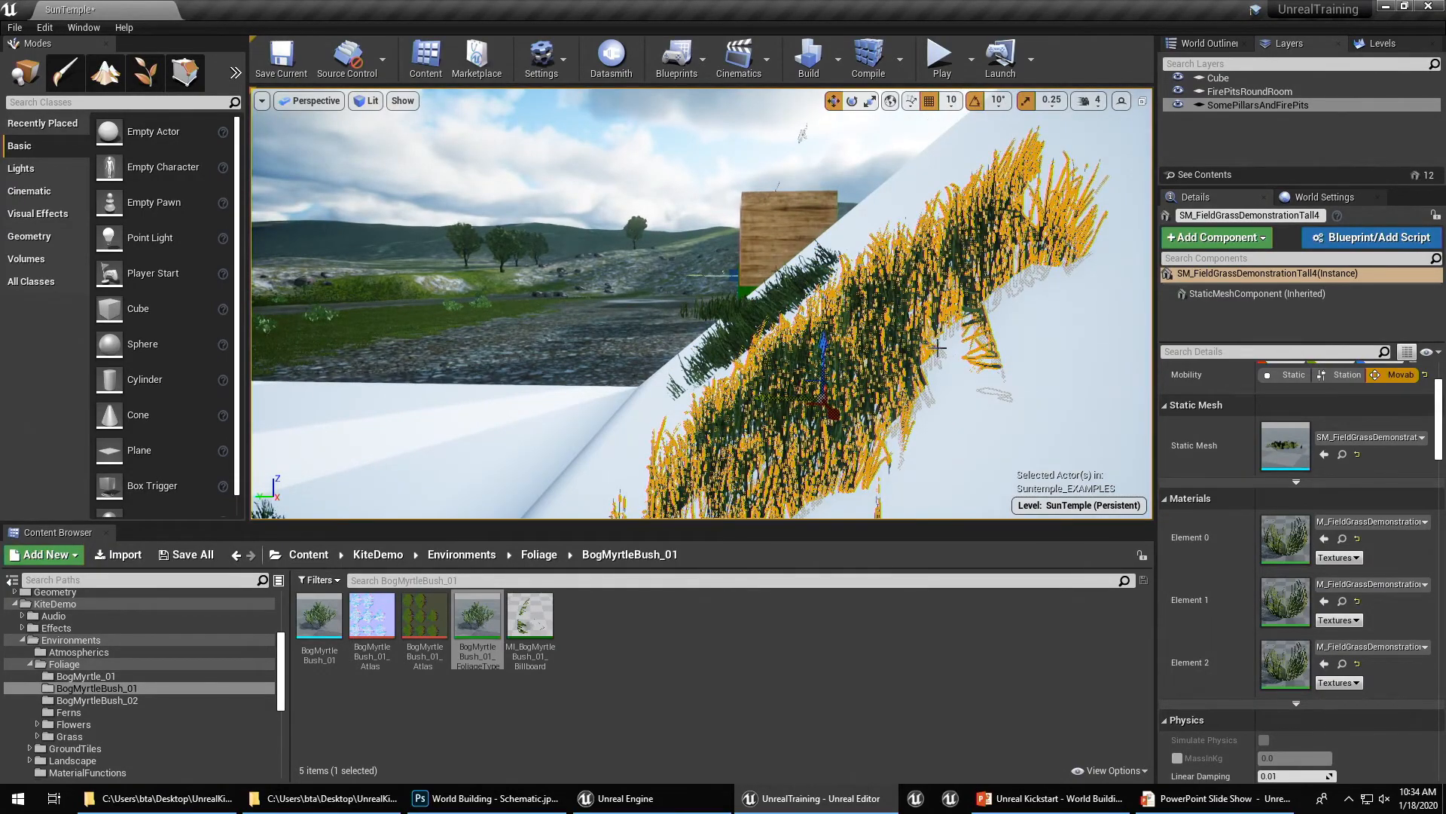
{"action": "scroll", "coordinate": [934, 354], "scroll_direction": "up", "scroll_amount": 5}
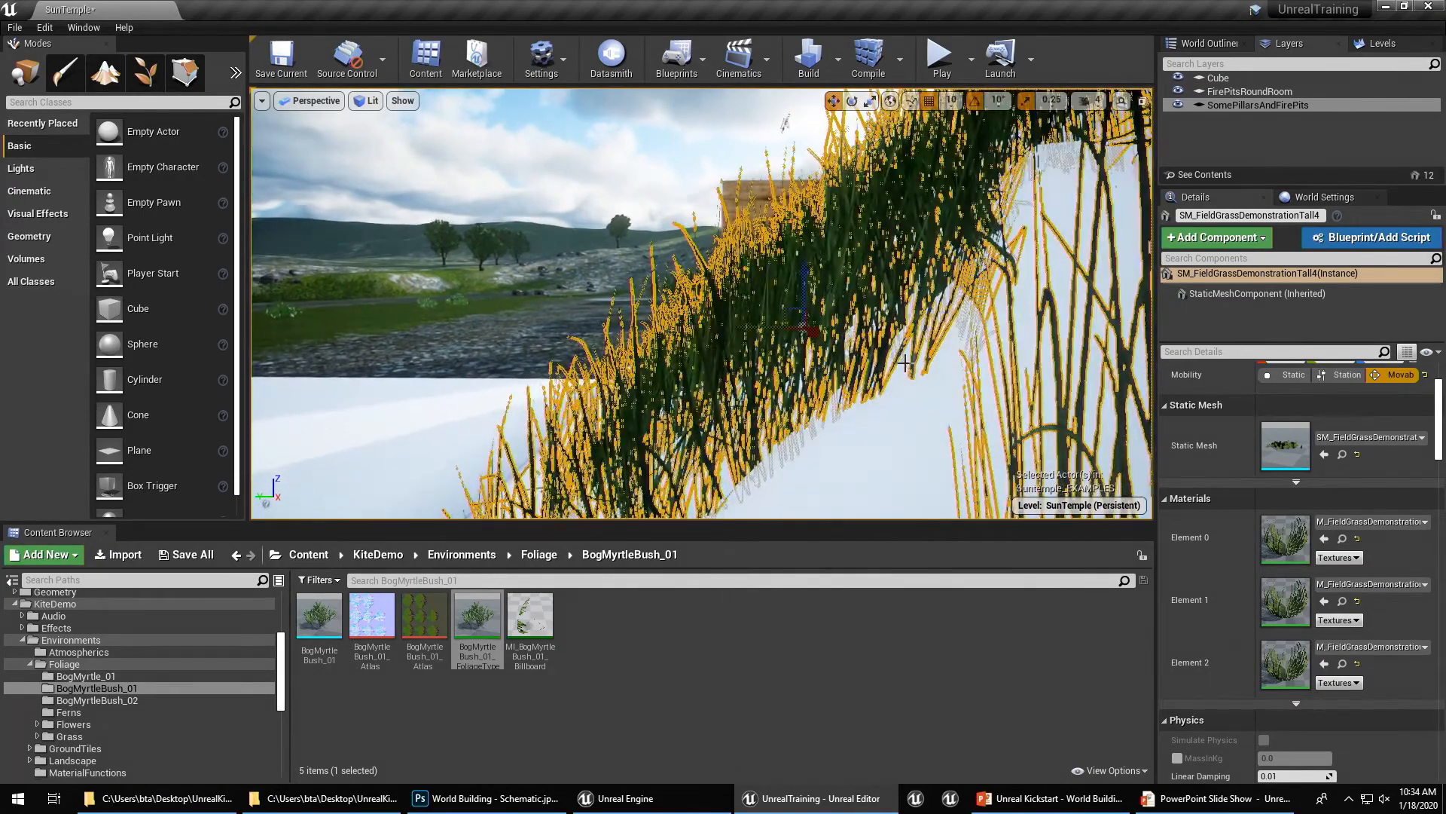
Locate the selected clump's mesh asset in the Content Browser and place a new SM_FieldGrassDemonstration instance on the flat white surface
{"action": "key", "text": "Escape"}
{"action": "left_click", "coordinate": [813, 269]}
{"action": "key", "text": "ctrl+b"}
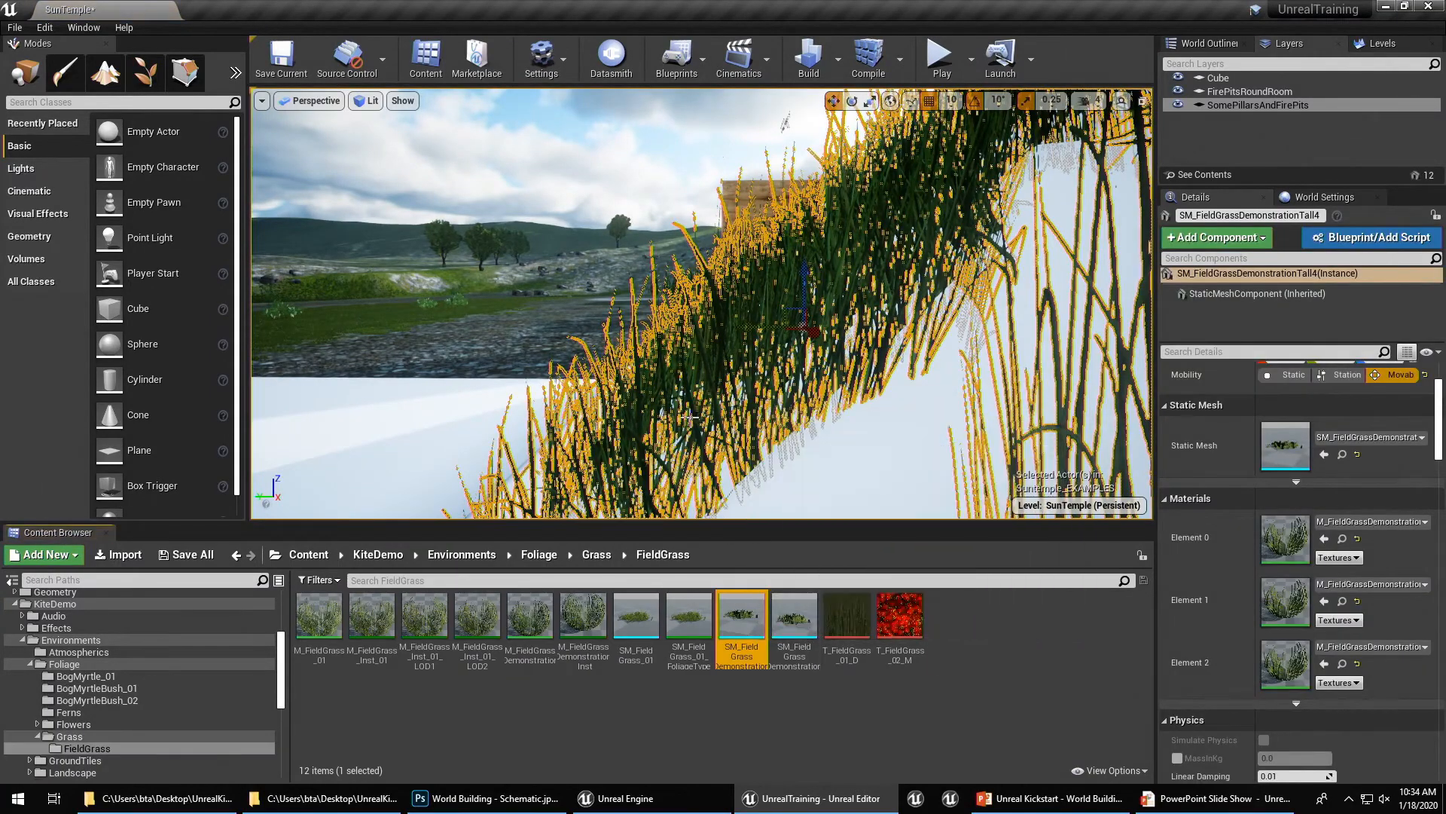
{"action": "right_click_drag", "start_coordinate": [821, 392], "coordinate": [647, 441]}
{"action": "left_click_drag", "start_coordinate": [746, 614], "coordinate": [558, 426]}
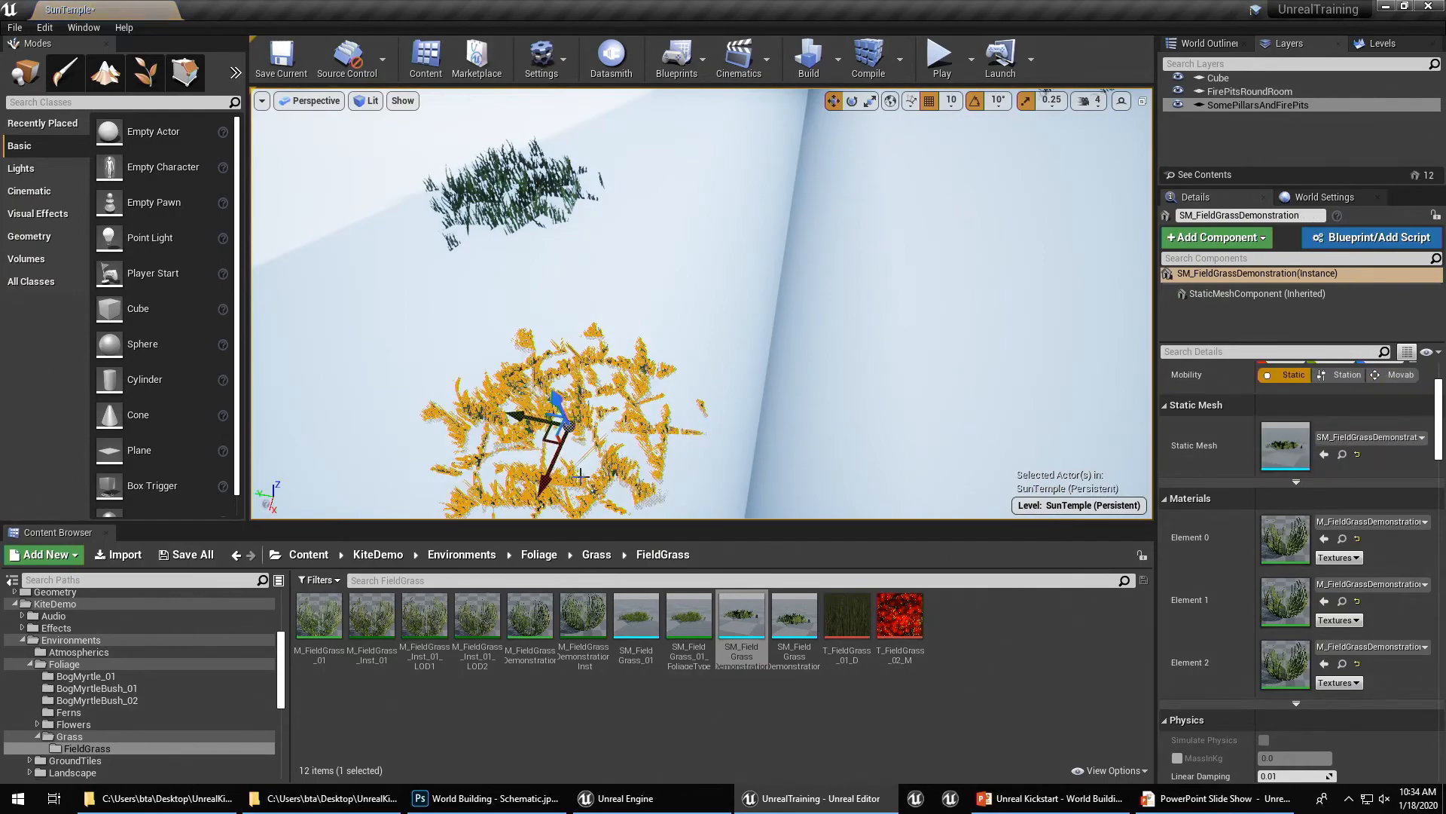
{"action": "right_click_drag", "start_coordinate": [558, 426], "coordinate": [482, 482]}
{"action": "right_click_drag", "start_coordinate": [699, 467], "coordinate": [699, 351]}
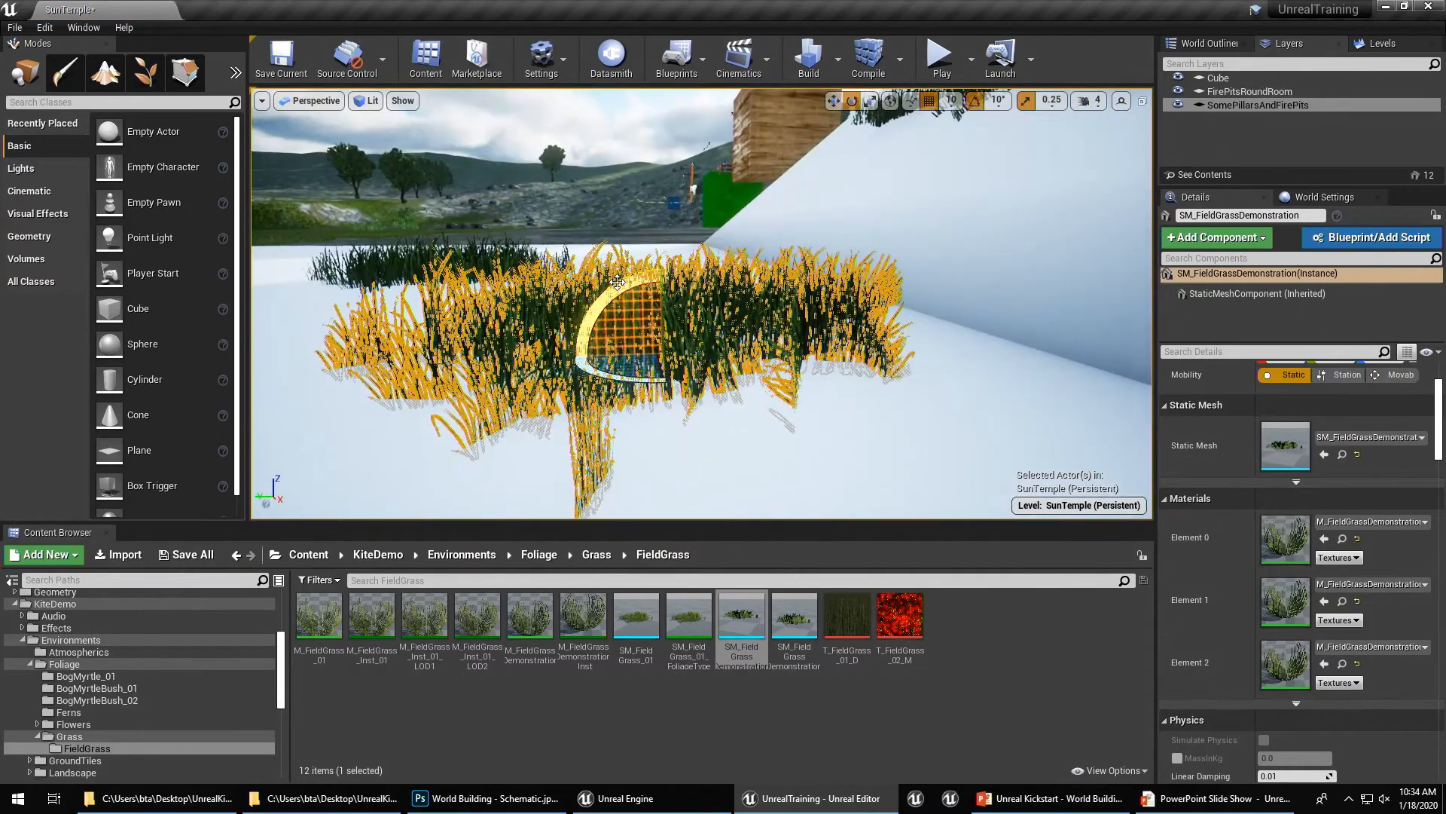
{"action": "mouse_move", "coordinate": [617, 282]}
{"action": "left_mouse_down"}
{"action": "mouse_move", "coordinate": [572, 343]}
{"action": "mouse_move", "coordinate": [676, 263]}
{"action": "mouse_move", "coordinate": [718, 283]}
{"action": "mouse_move", "coordinate": [674, 265]}
{"action": "mouse_move", "coordinate": [614, 282]}
{"action": "left_mouse_up"}
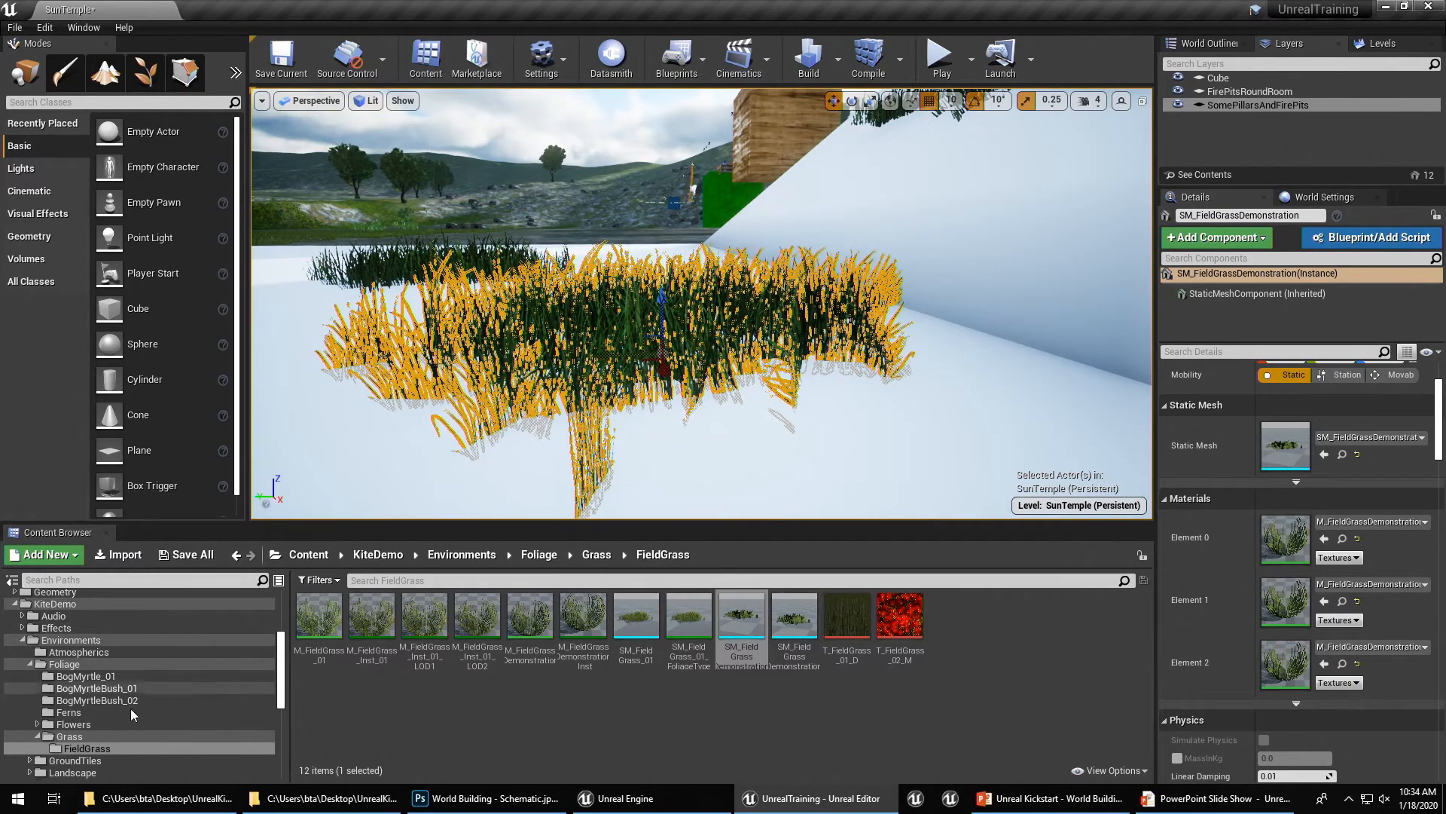
Assign the M_Arch_Inst material from Assets/Materials to Element 0 of the newly placed grass mesh
{"action": "scroll", "coordinate": [132, 714], "scroll_direction": "up", "scroll_amount": 5}
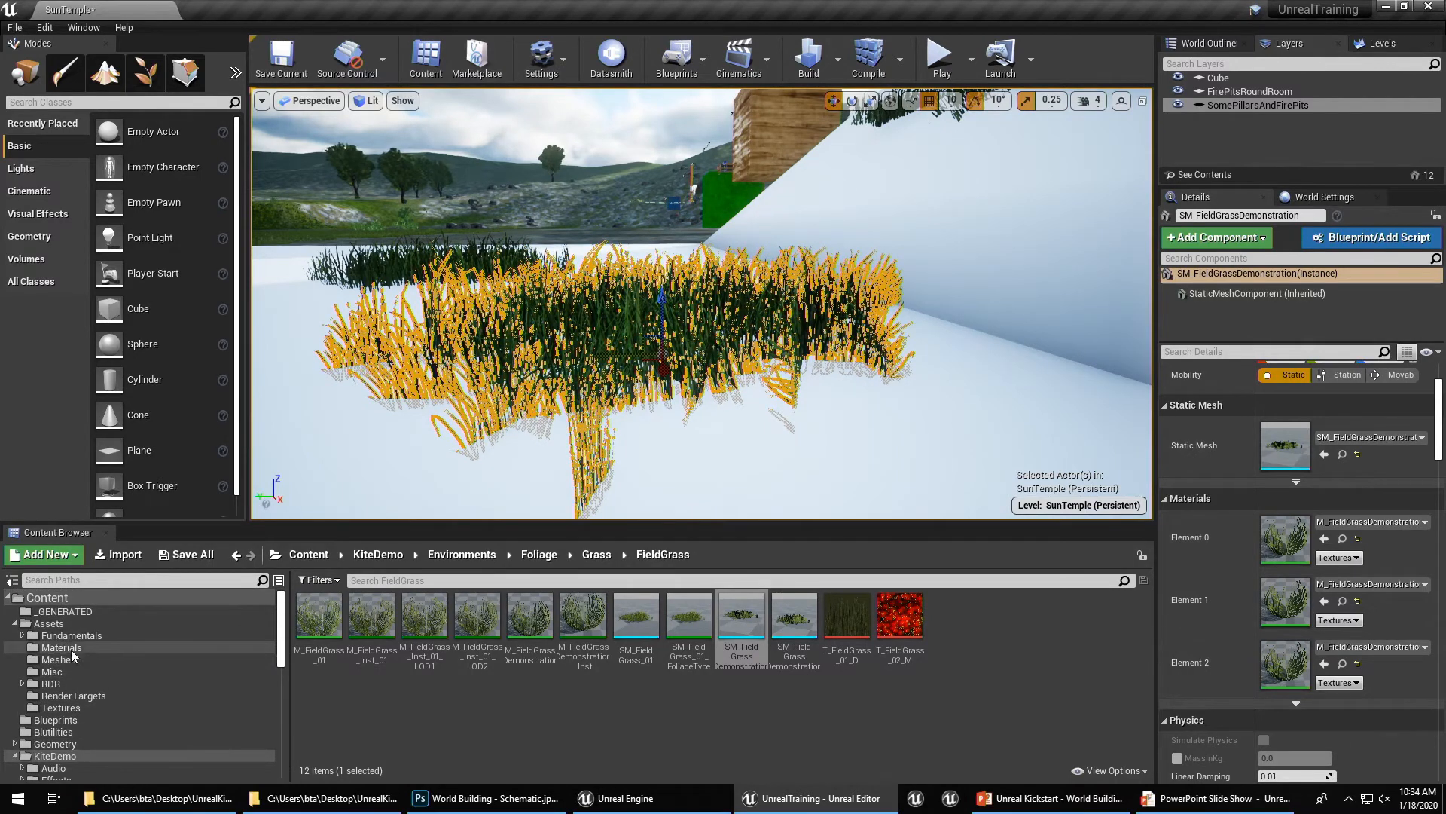
{"action": "left_click", "coordinate": [72, 651]}
{"action": "left_click", "coordinate": [477, 621]}
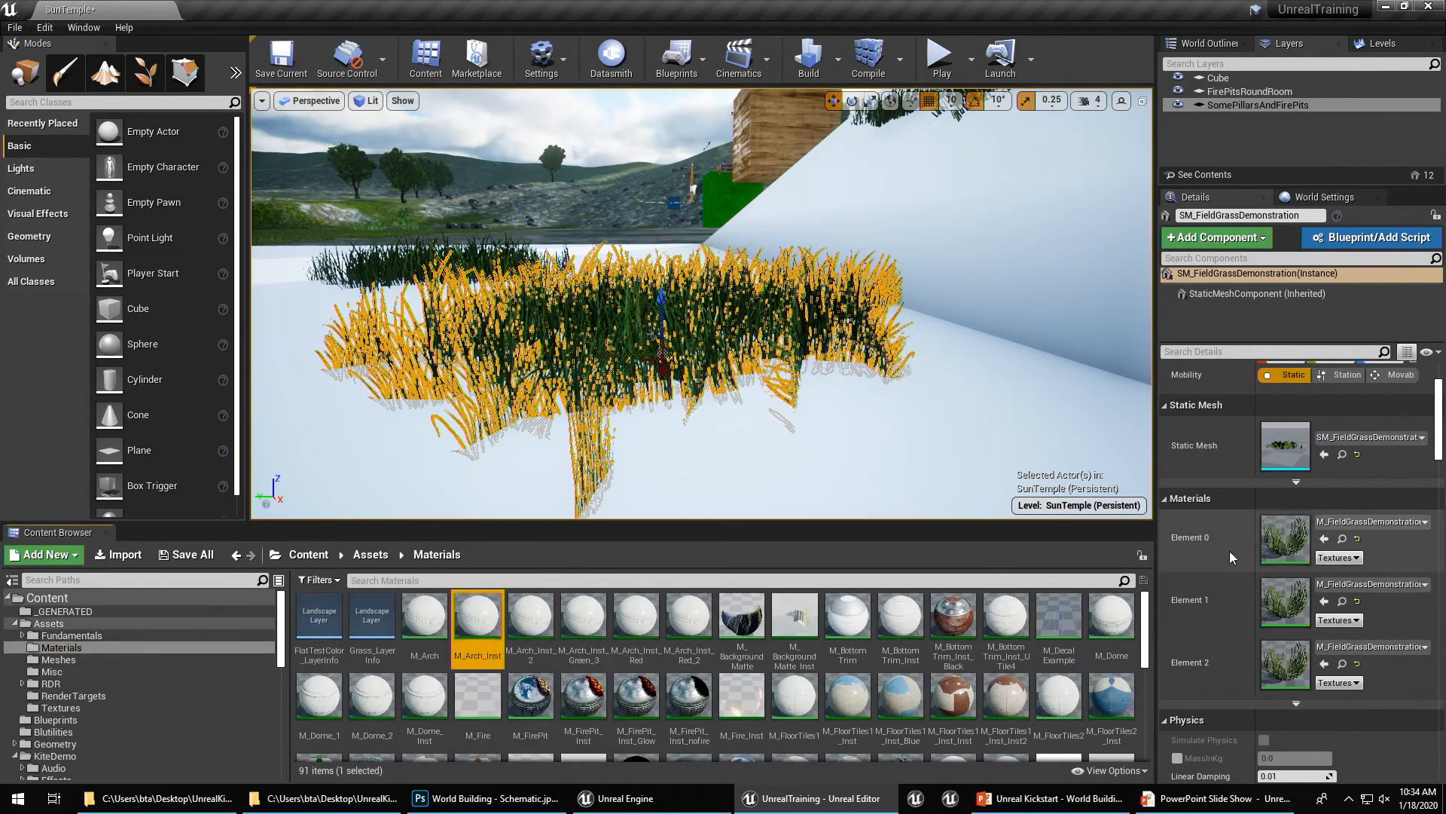
{"action": "left_click", "coordinate": [1325, 540]}
{"action": "right_click_drag", "start_coordinate": [1017, 452], "coordinate": [1018, 446]}
{"action": "left_click_drag", "start_coordinate": [631, 310], "coordinate": [630, 267]}
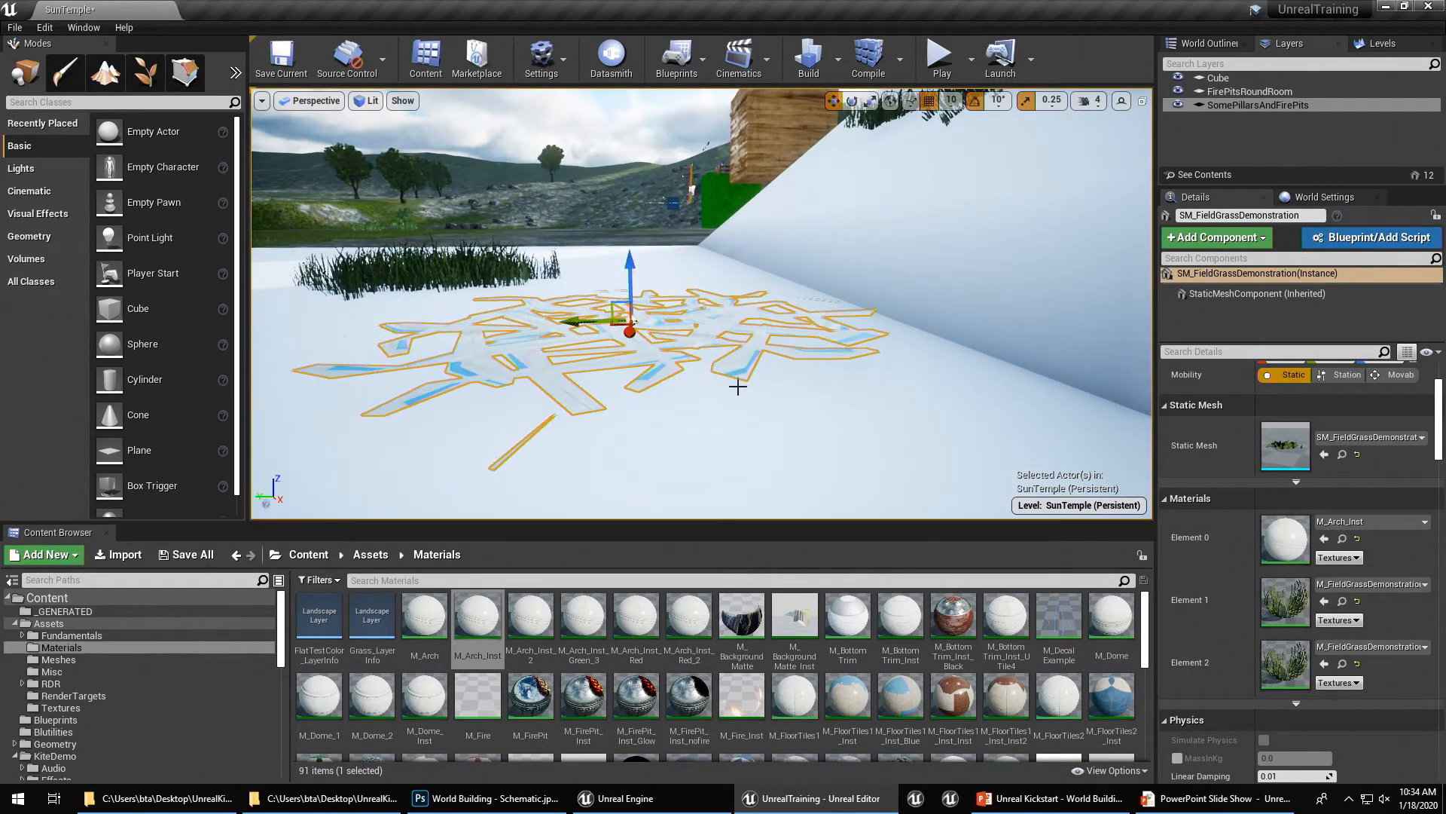
Open the placed grass clump's static mesh asset and display its vertex colors for close inspection
{"action": "key", "text": "ctrl+b"}
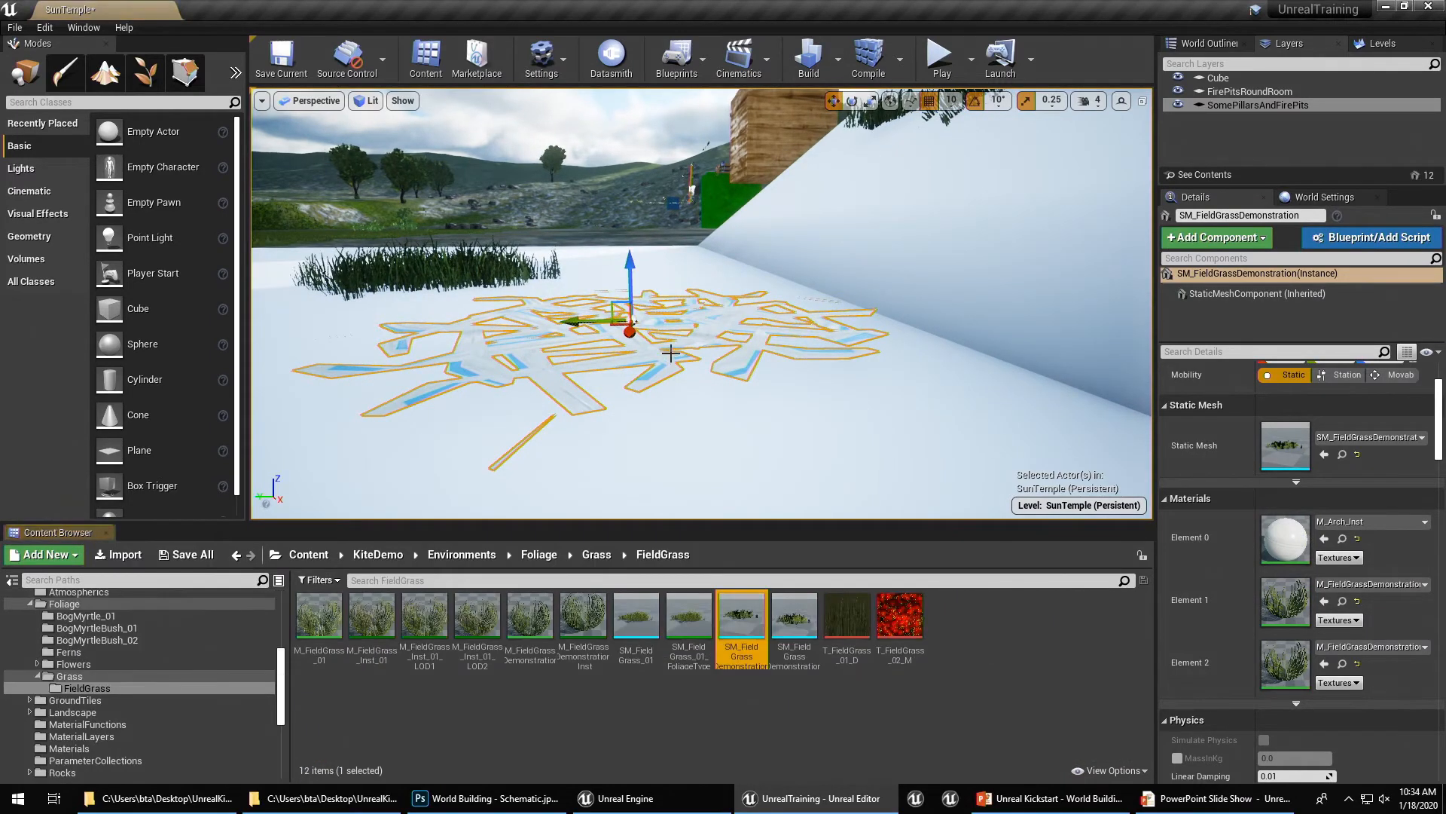
{"action": "double_click", "coordinate": [736, 618]}
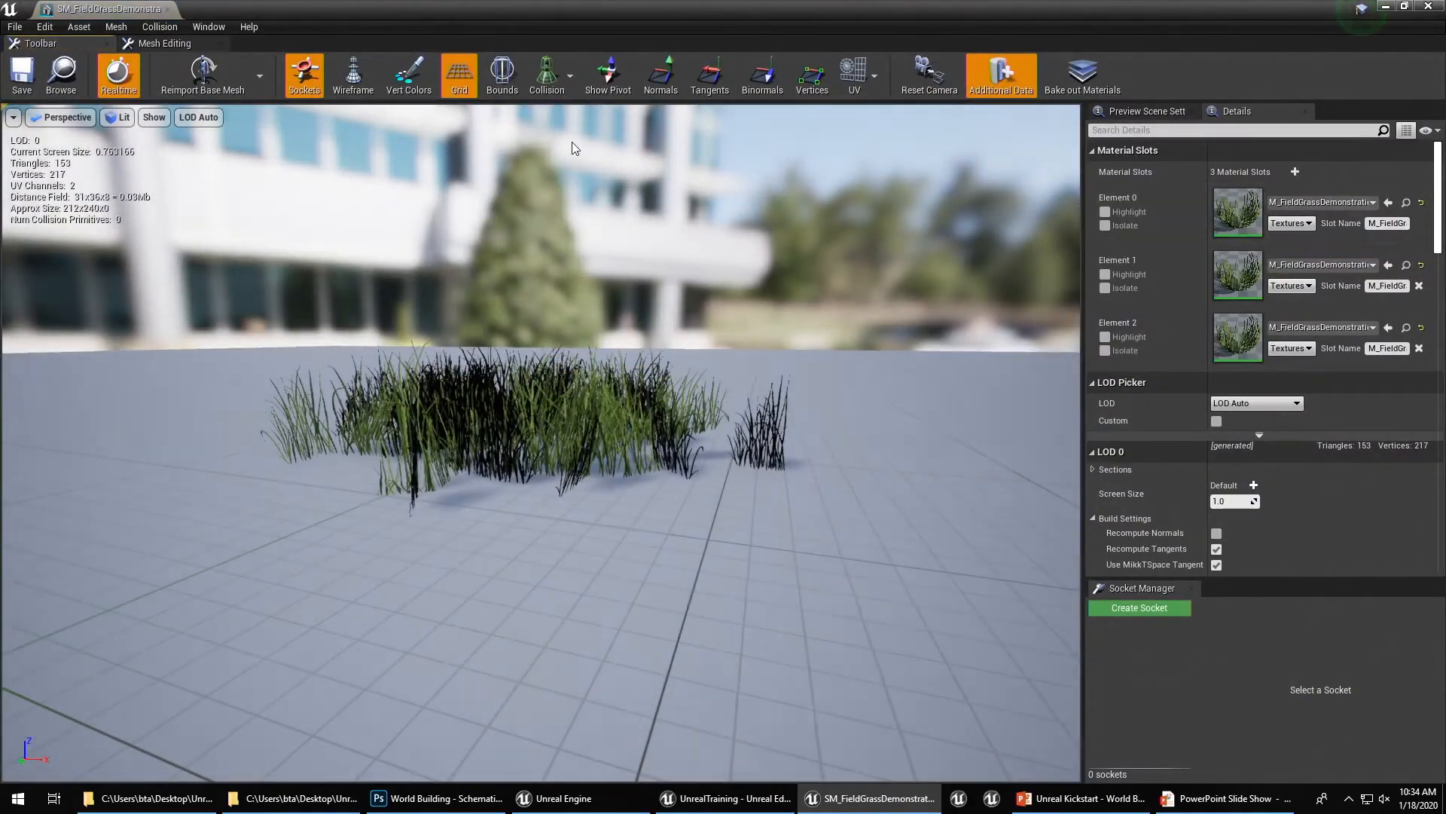
{"action": "left_click", "coordinate": [405, 83]}
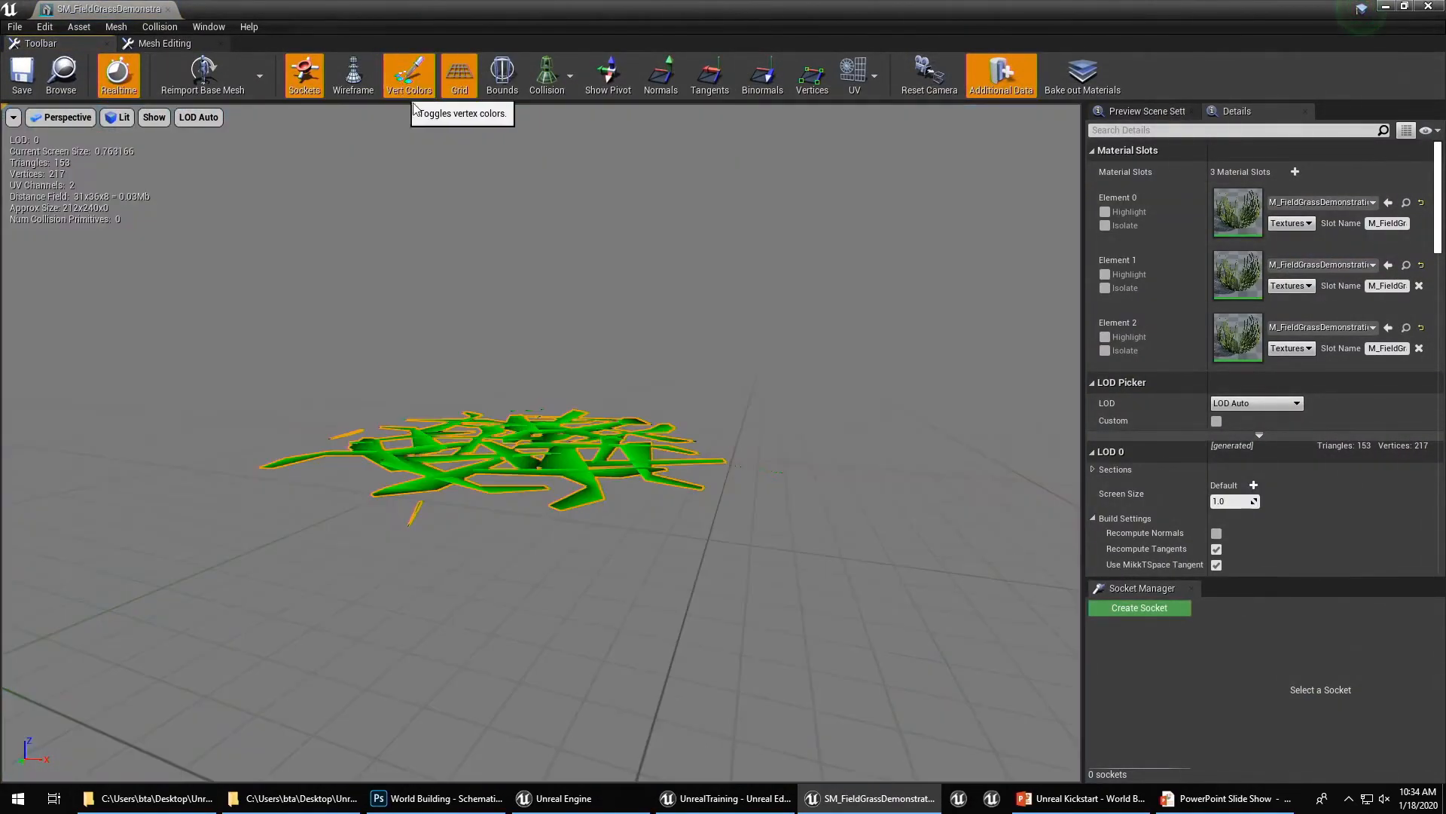
{"action": "mouse_move", "coordinate": [528, 249]}
{"action": "right_mouse_down"}
{"action": "mouse_move", "coordinate": [505, 275]}
{"action": "mouse_move", "coordinate": [546, 256]}
{"action": "right_mouse_up"}
{"action": "key", "text": "w"}
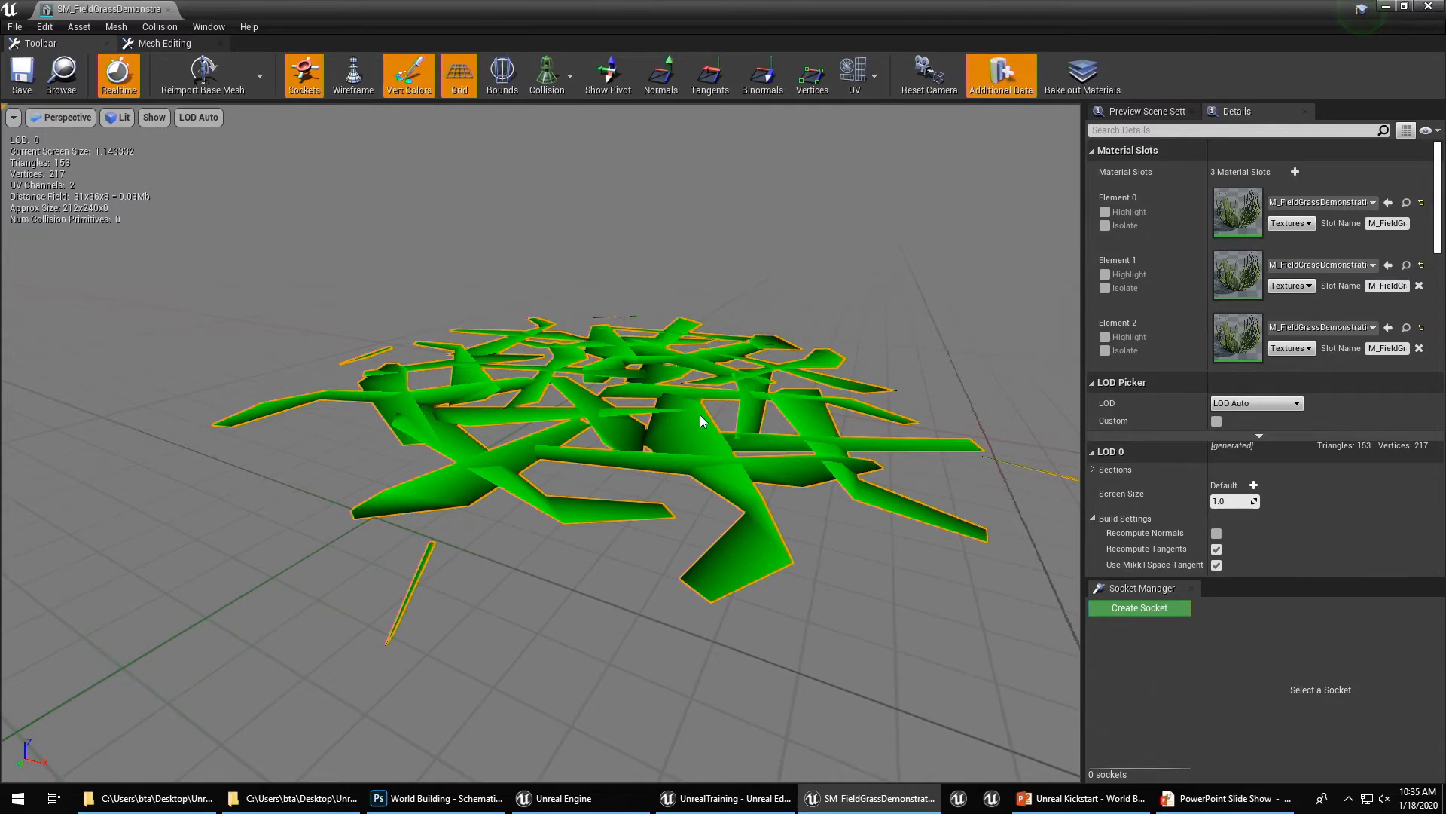
Open the Element 0 material instance and its parent material, and examine the vertex color Lerp feeding the ArranUpRightTrick switch
{"action": "double_click", "coordinate": [1237, 211]}
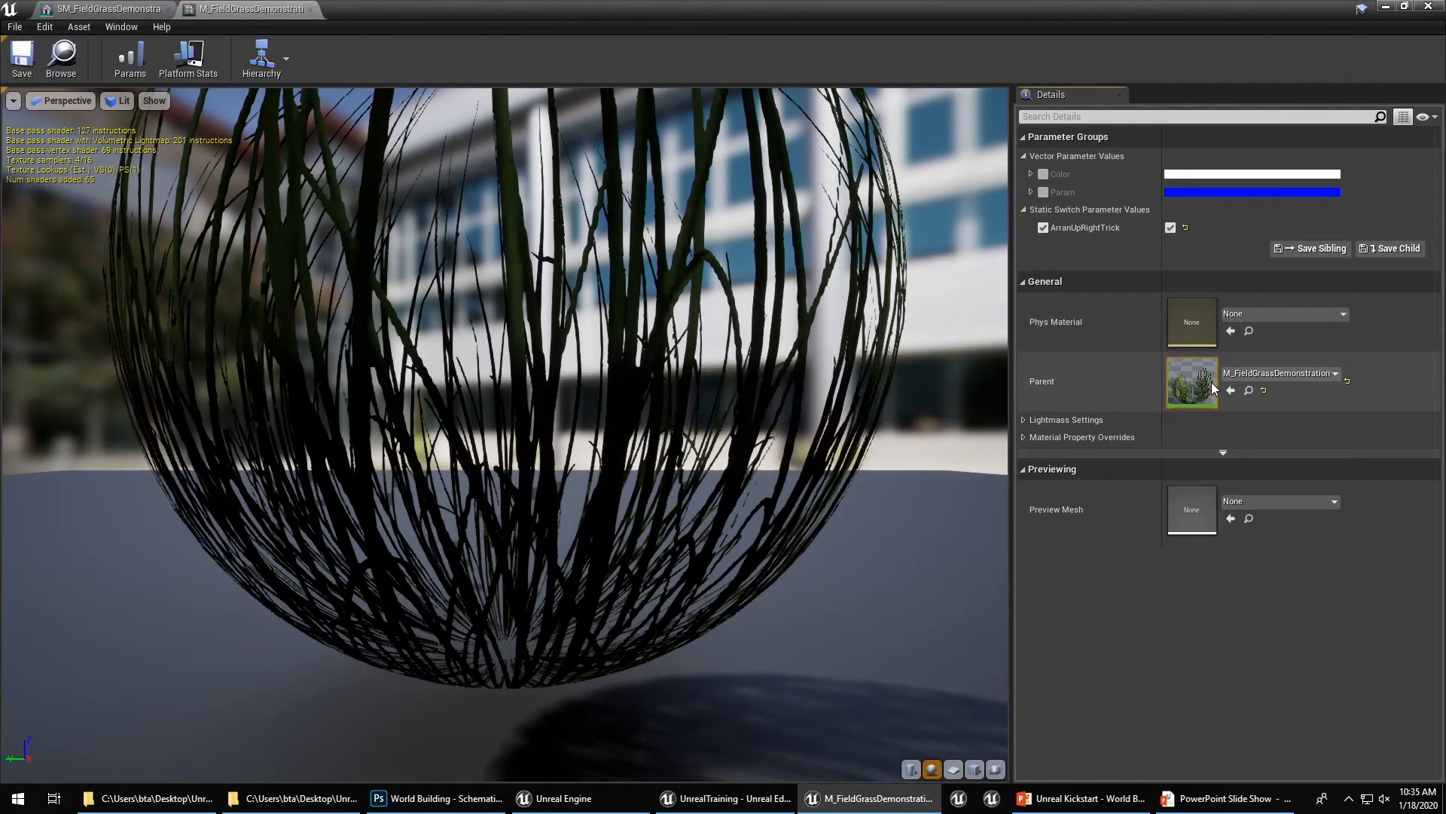
{"action": "double_click", "coordinate": [1209, 381]}
{"action": "right_click_drag", "start_coordinate": [1172, 470], "coordinate": [1201, 479]}
{"action": "right_click_drag", "start_coordinate": [836, 157], "coordinate": [722, 430]}
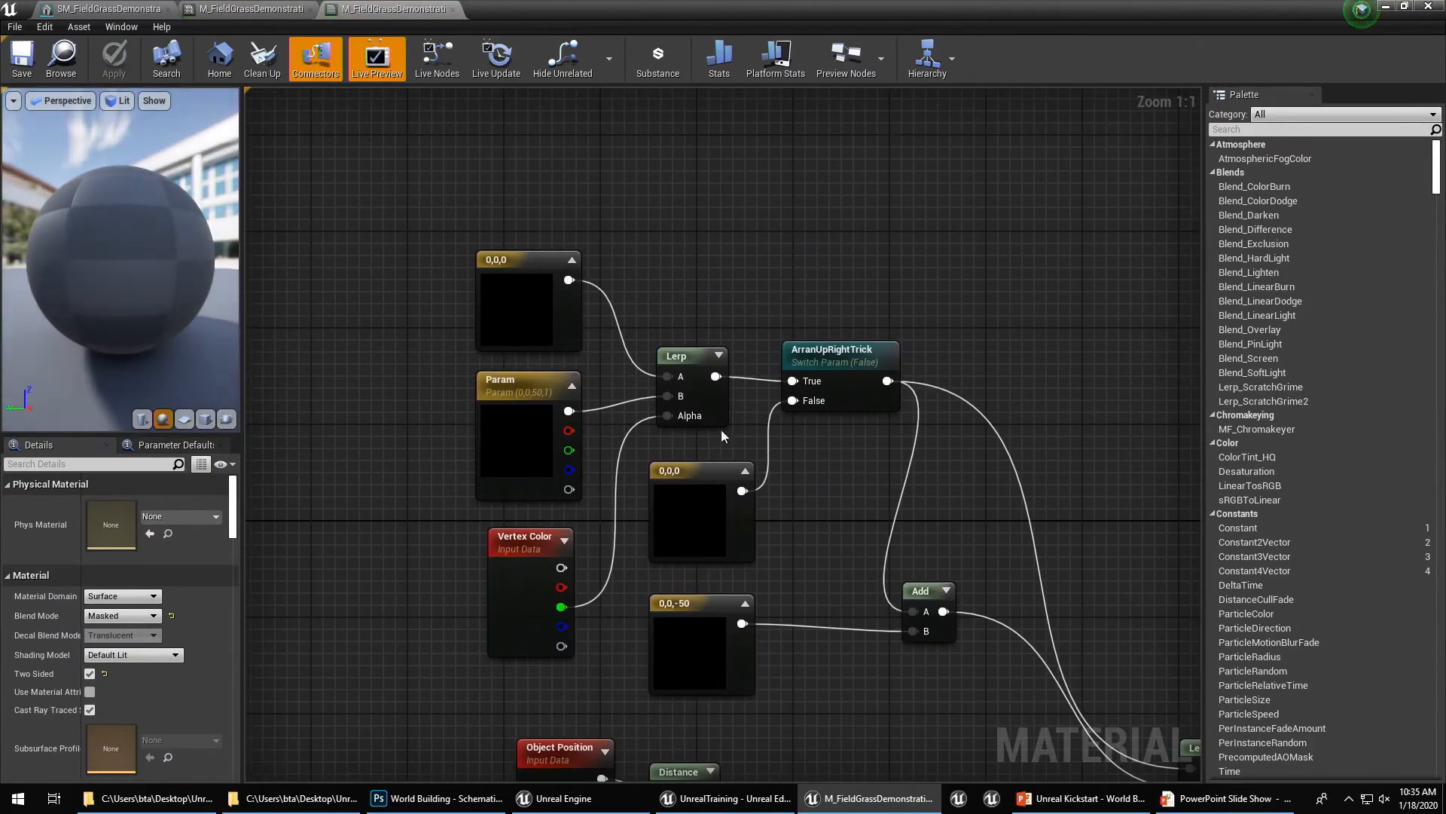
{"action": "left_click", "coordinate": [713, 478]}
{"action": "right_click_drag", "start_coordinate": [716, 482], "coordinate": [607, 410]}
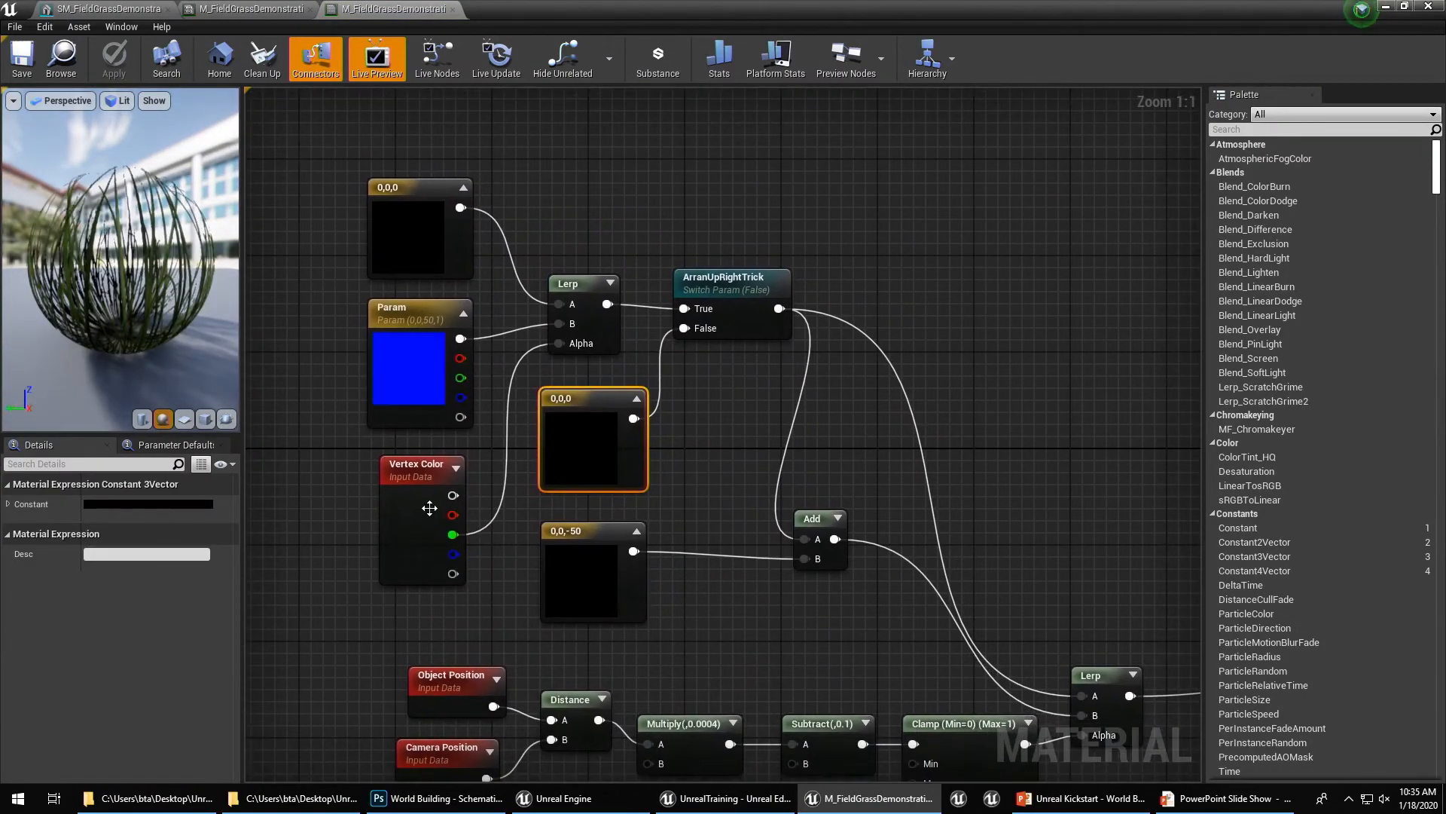
Select and examine the black and blue constants, Vertex Color and Lerp nodes that drive the upright switch in the grass material
{"action": "left_click", "coordinate": [448, 498]}
{"action": "left_click", "coordinate": [762, 328]}
{"action": "right_click_drag", "start_coordinate": [762, 328], "coordinate": [835, 323]}
{"action": "right_click_drag", "start_coordinate": [248, 252], "coordinate": [947, 646]}
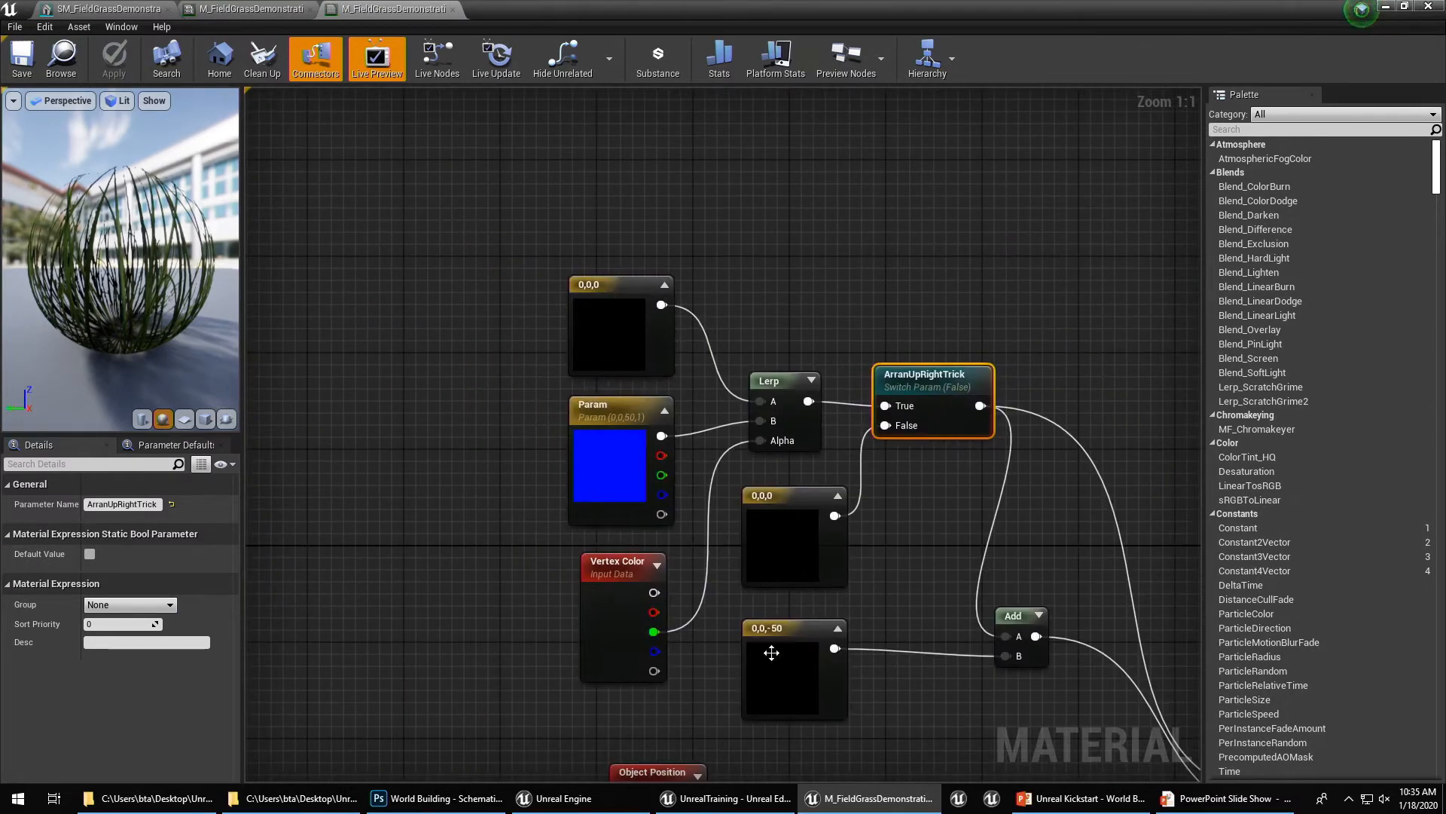
{"action": "left_click", "coordinate": [624, 638]}
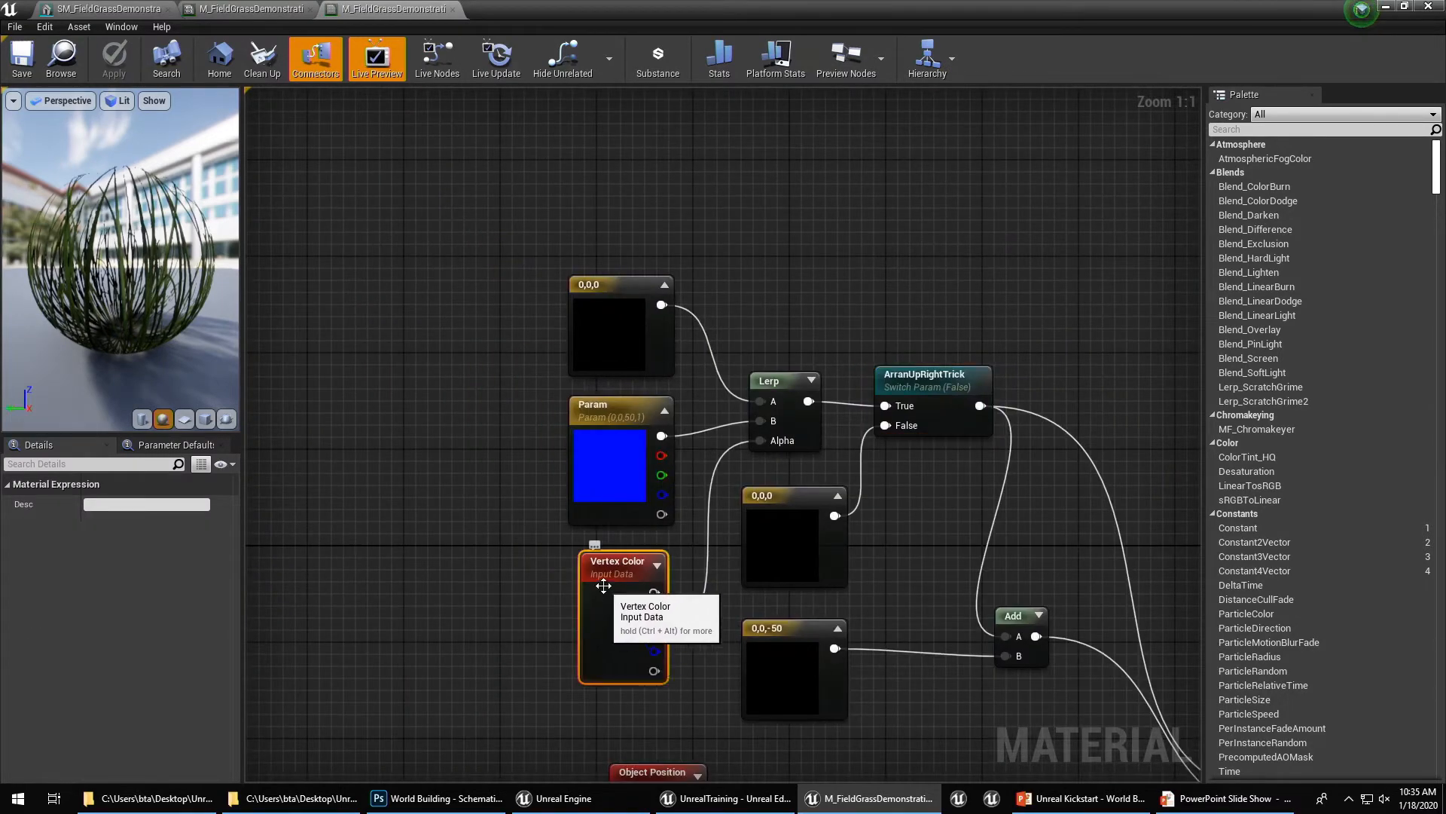
{"action": "left_click_drag", "start_coordinate": [507, 251], "coordinate": [1051, 571]}
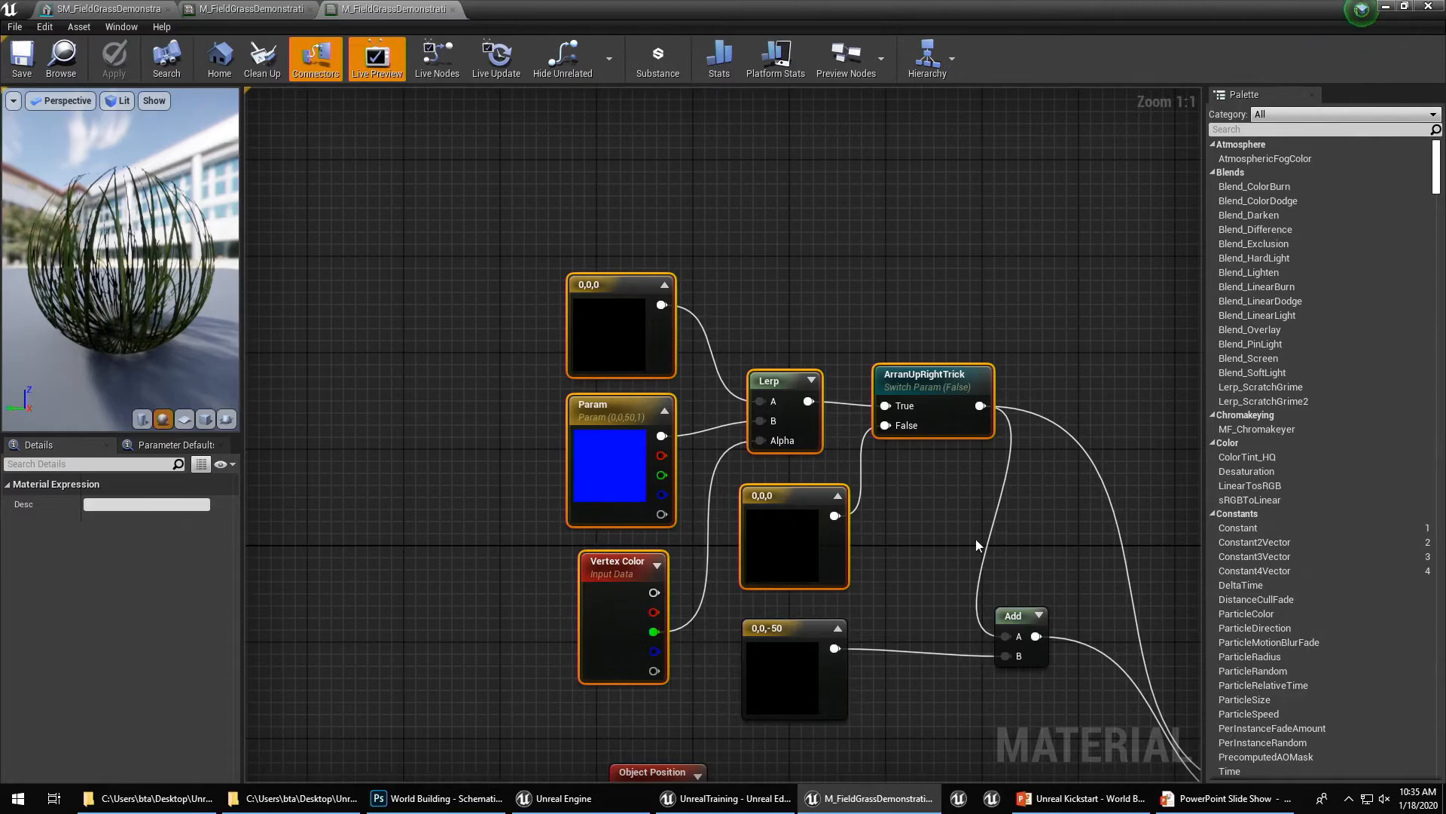
{"action": "left_click", "coordinate": [652, 265]}
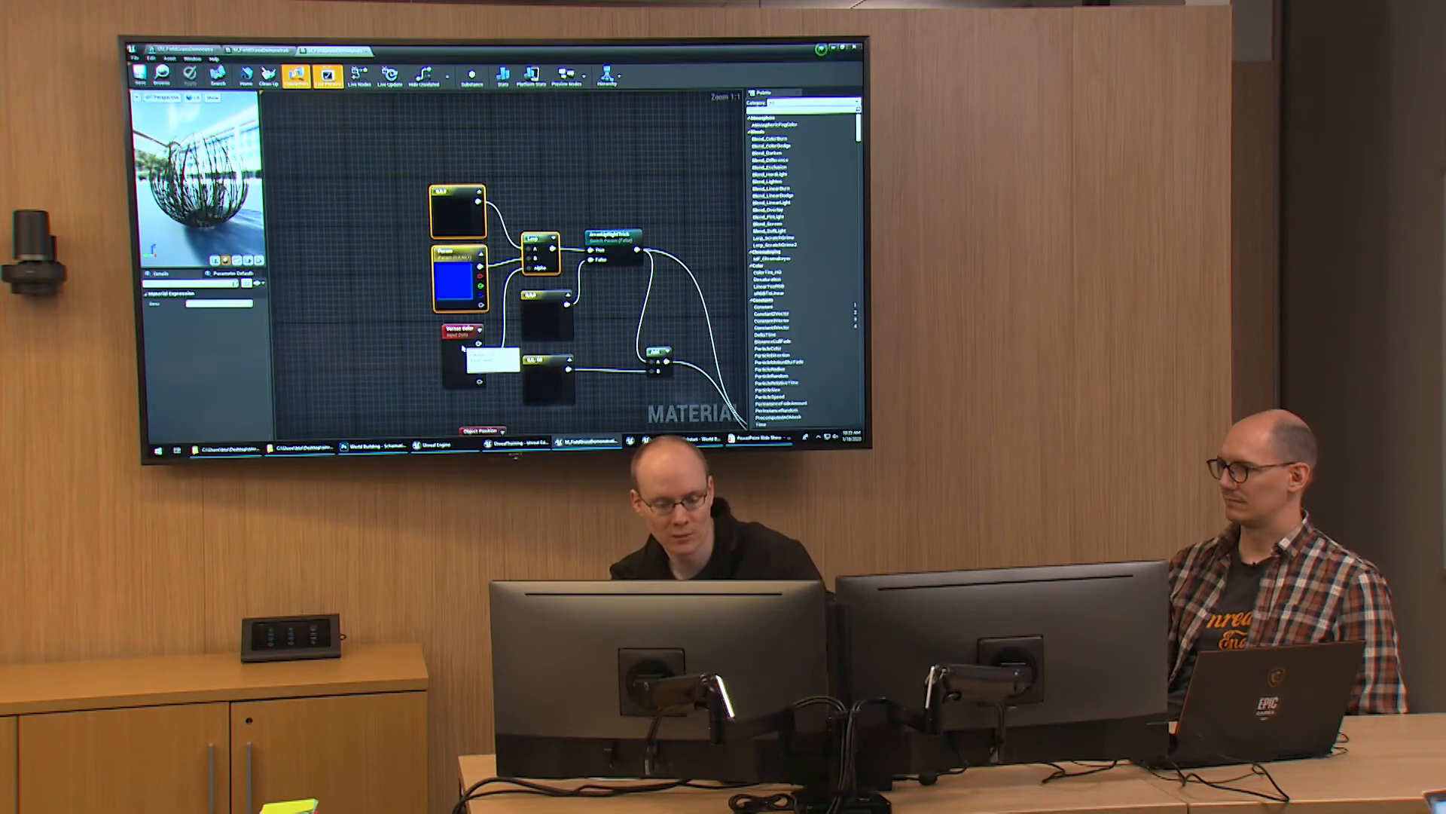
{"action": "left_click", "coordinate": [463, 348], "text": "ctrl"}
Close the grass material and static mesh editors
{"action": "left_click", "coordinate": [251, 50]}
{"action": "left_click", "coordinate": [194, 49]}
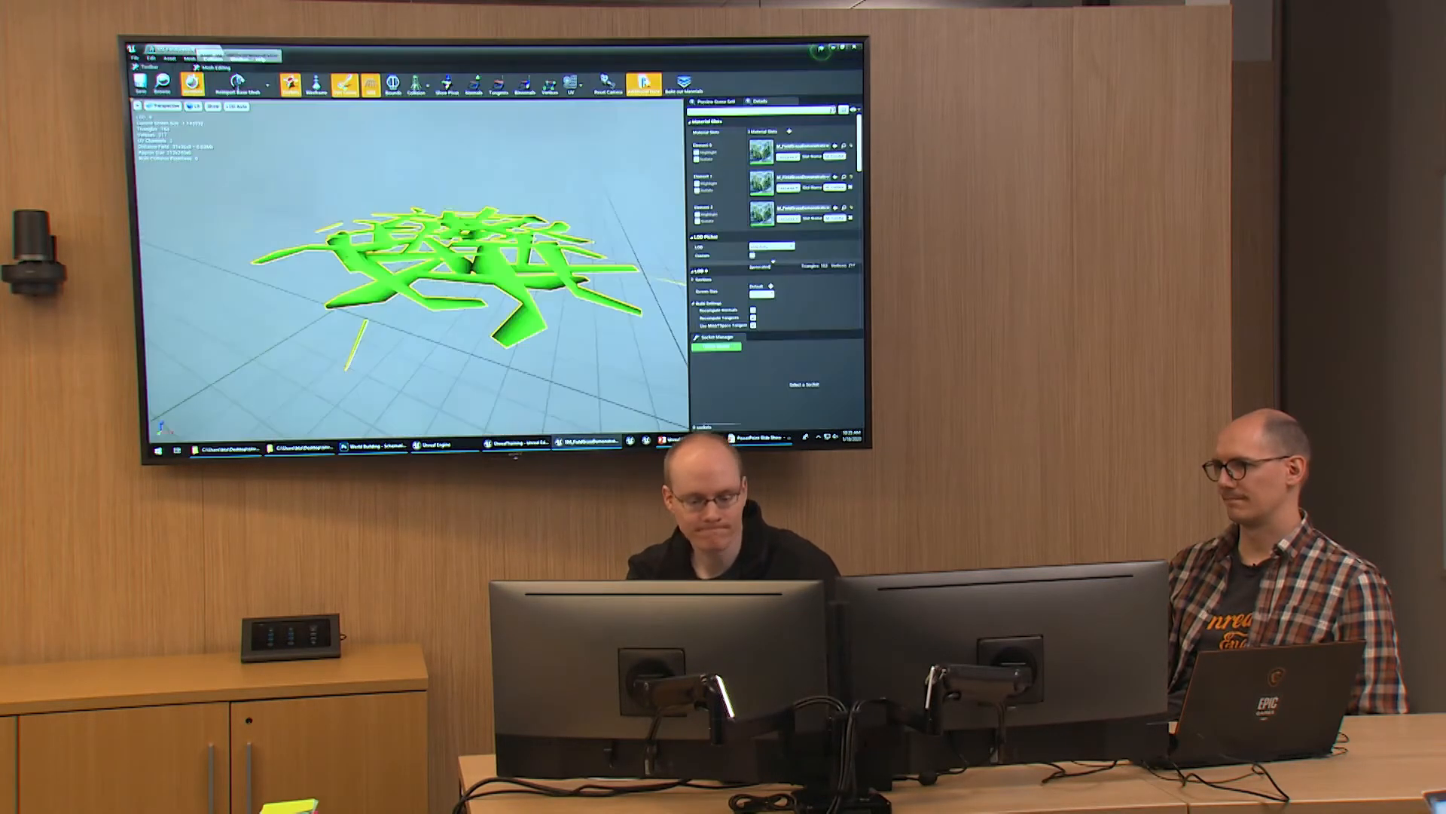
{"action": "middle_click", "coordinate": [194, 48]}
Switch to the PowerPoint slide show to view the Painting Tools advice slide and return to the Unreal level editor
{"action": "left_click", "coordinate": [729, 439]}
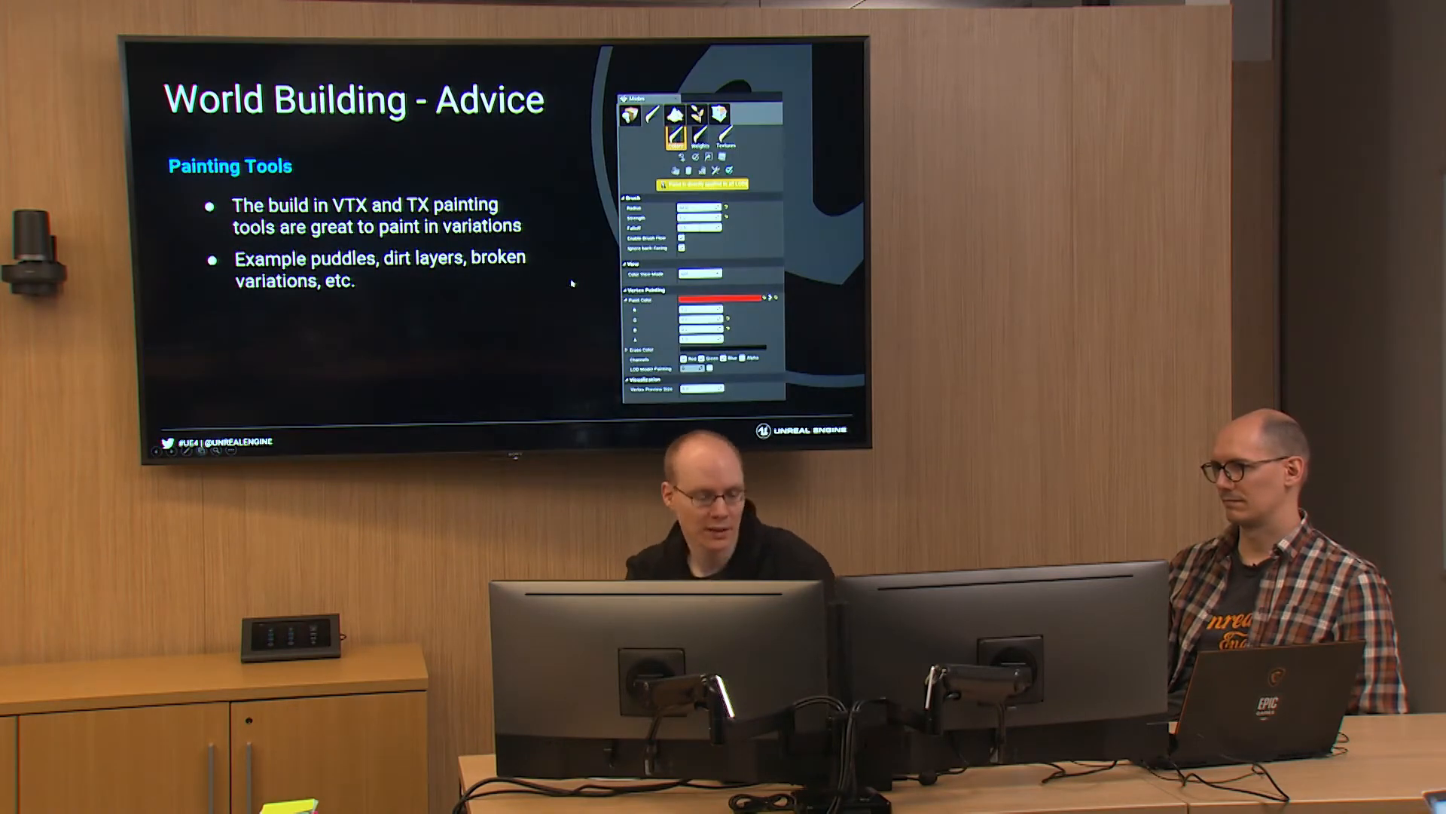
{"action": "key", "text": "alt+Tab"}
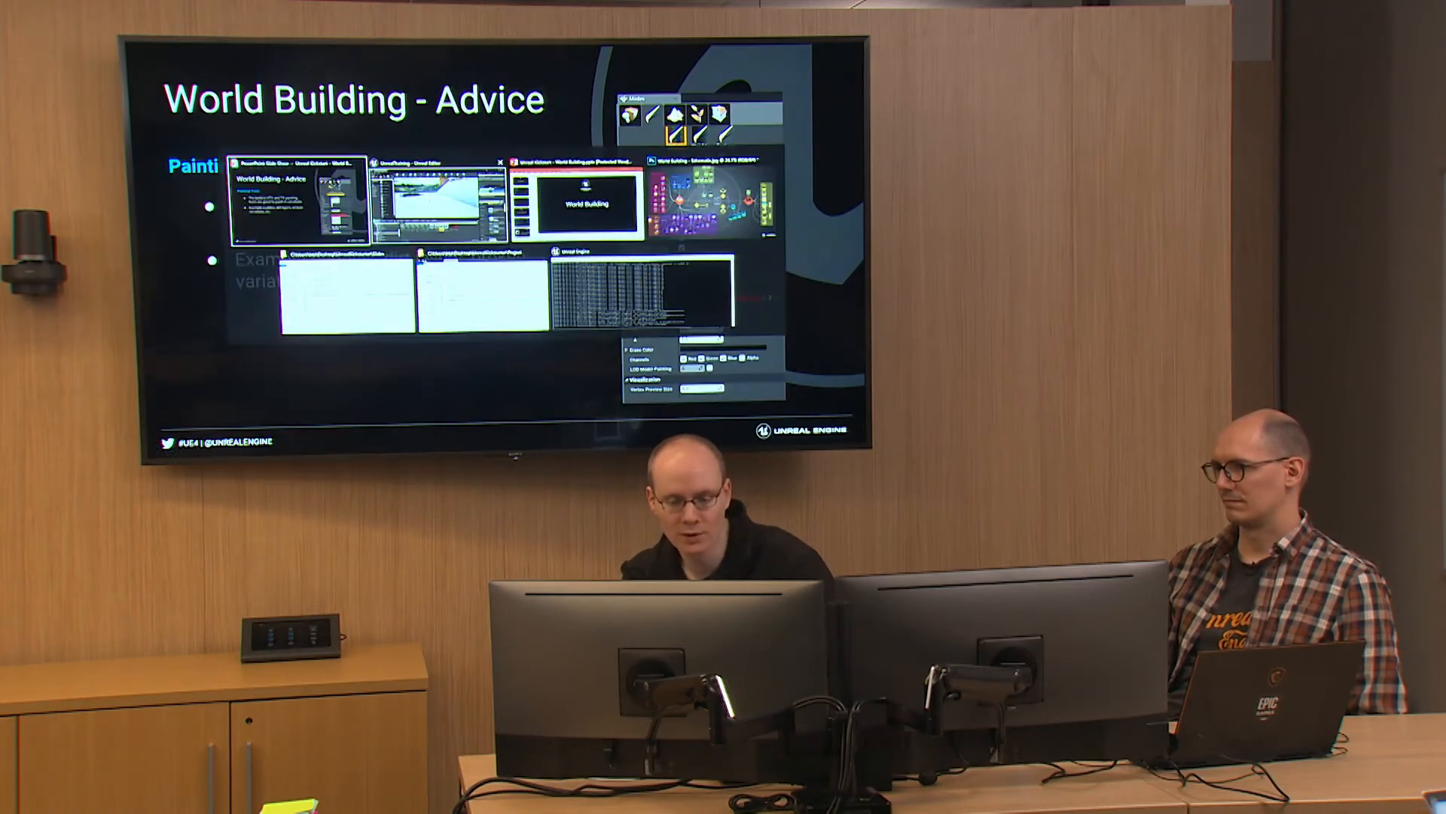
{"action": "key", "text": "alt+Tab"}
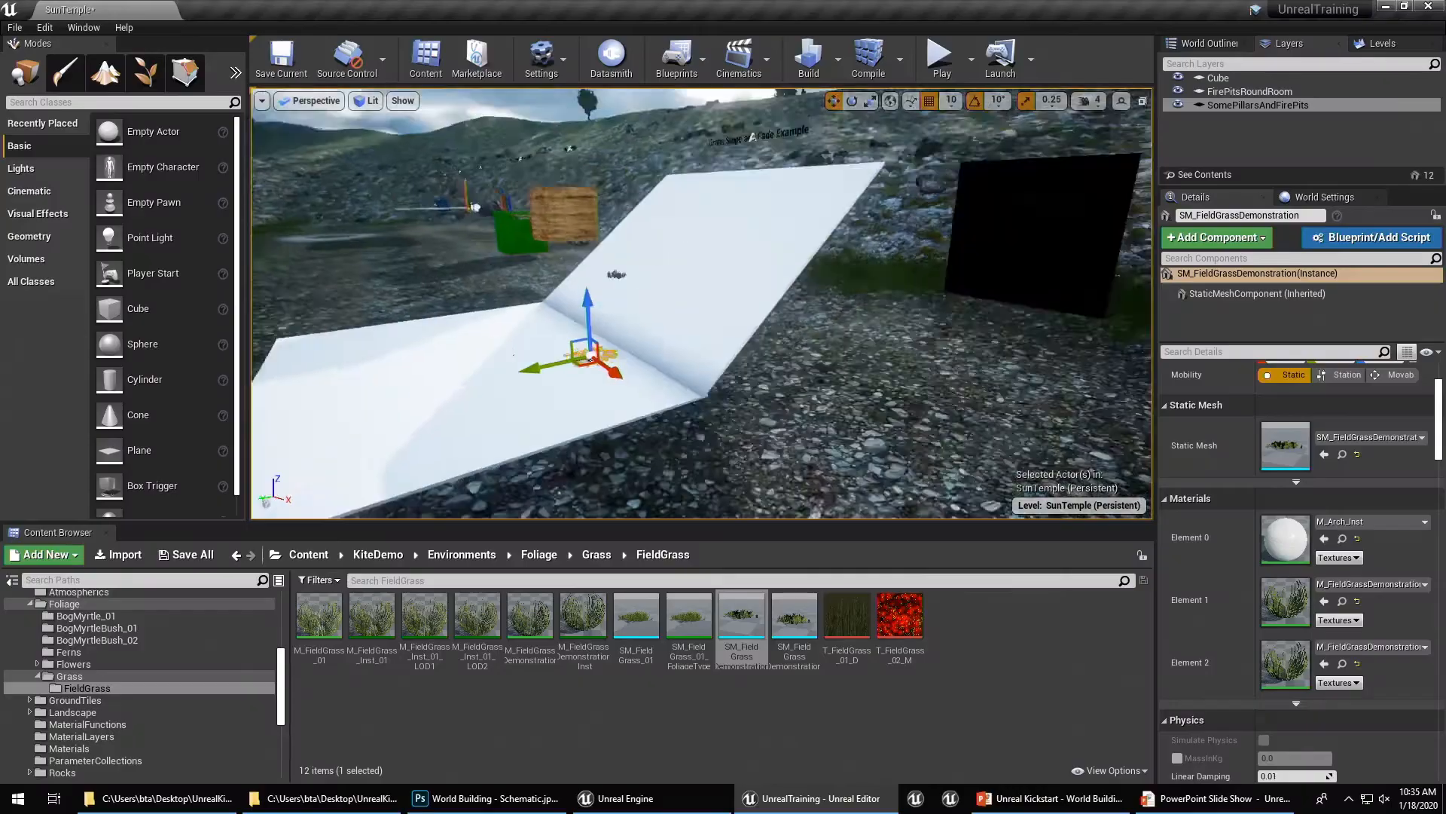
Select the blue tiled cube near the grass plane and paint white vertex colors onto it to vary its tiles
{"action": "scroll", "coordinate": [702, 301], "scroll_direction": "down", "scroll_amount": 5}
{"action": "key", "text": "w"}
{"action": "key", "text": "a"}
{"action": "right_click_drag", "start_coordinate": [702, 301], "coordinate": [651, 343]}
{"action": "key", "text": "w"}
{"action": "left_click", "coordinate": [663, 387]}
{"action": "key", "text": "a"}
{"action": "key", "text": "w"}
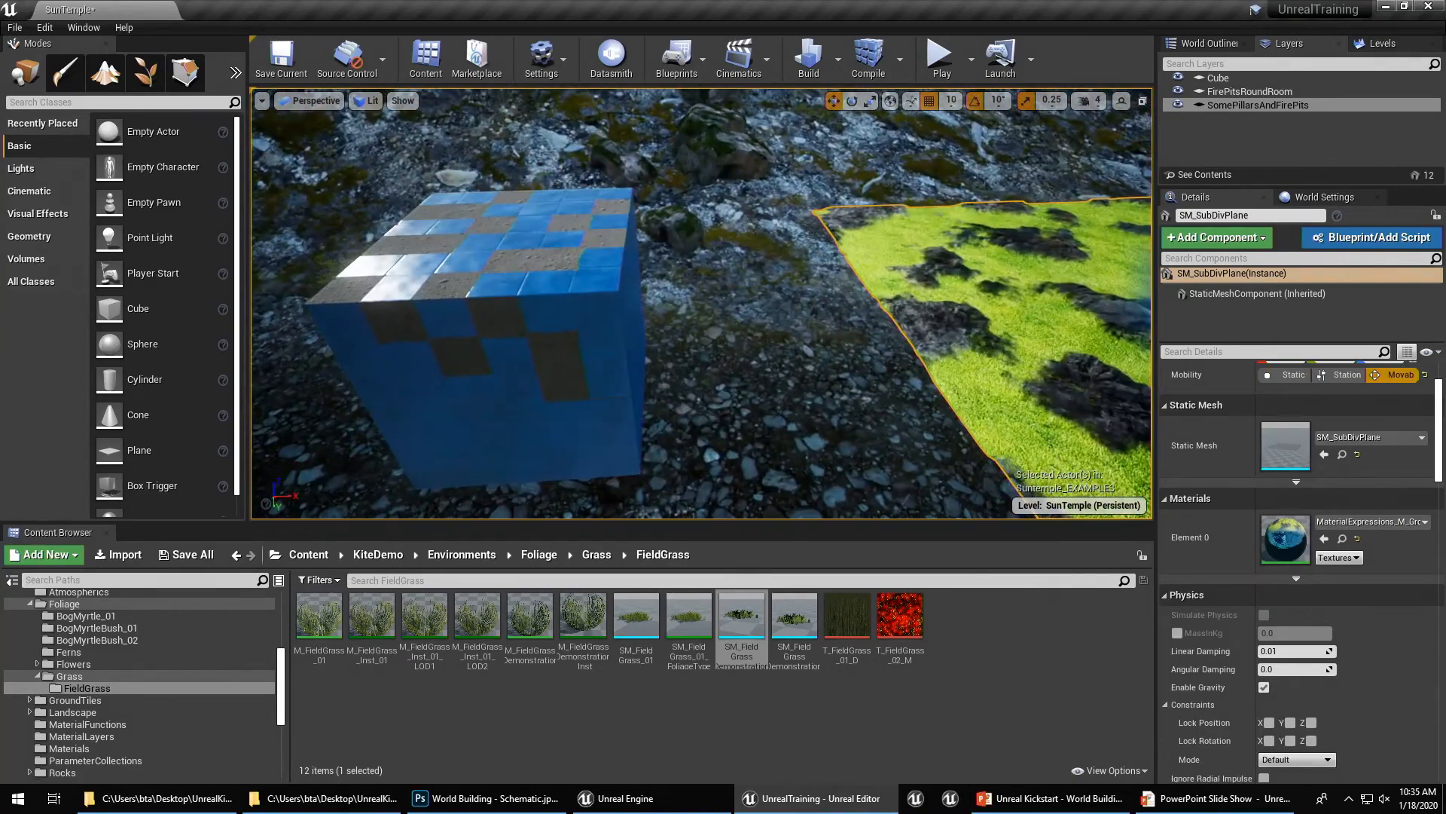
{"action": "left_click", "coordinate": [558, 331]}
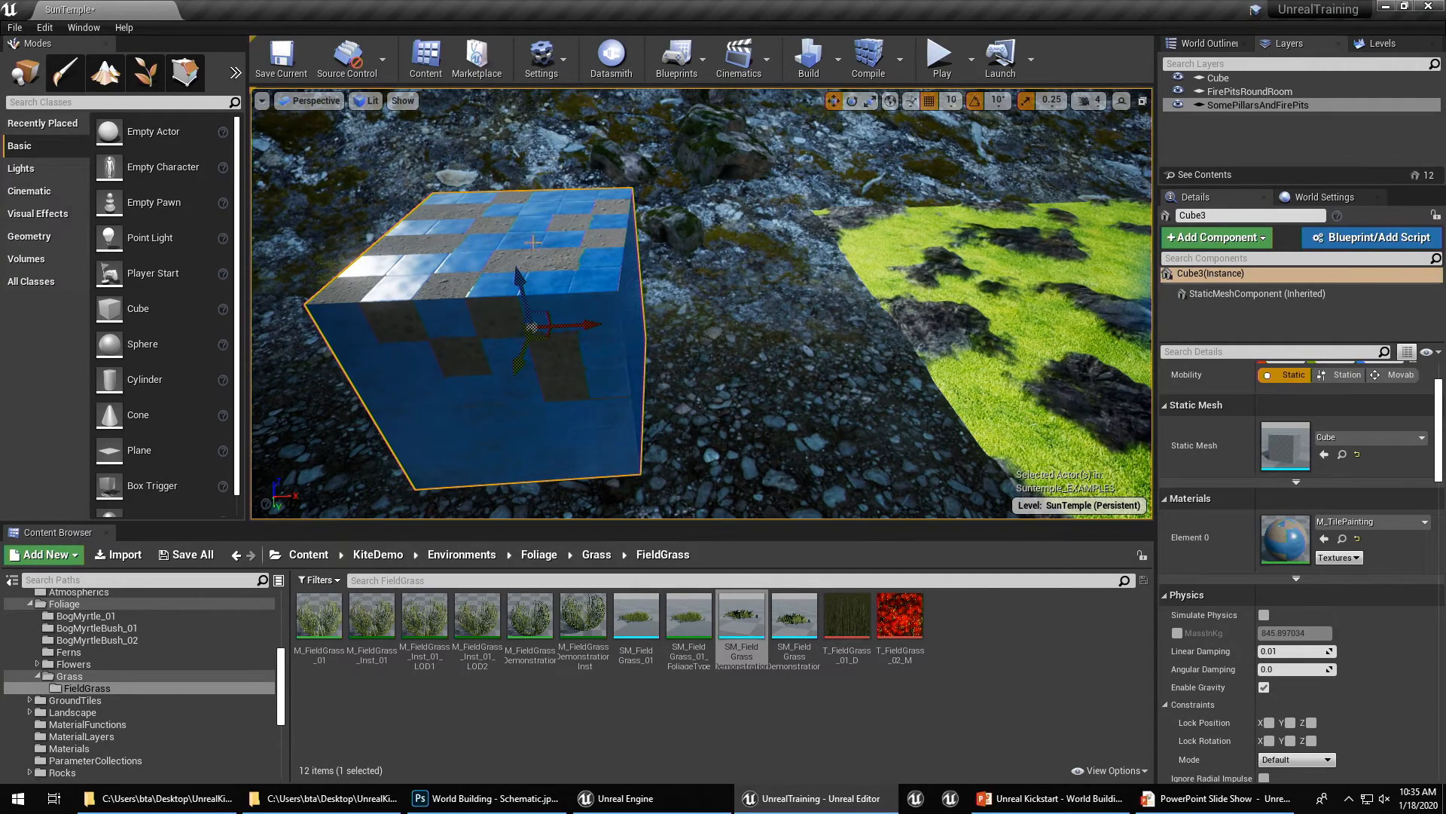
{"action": "left_click", "coordinate": [68, 73]}
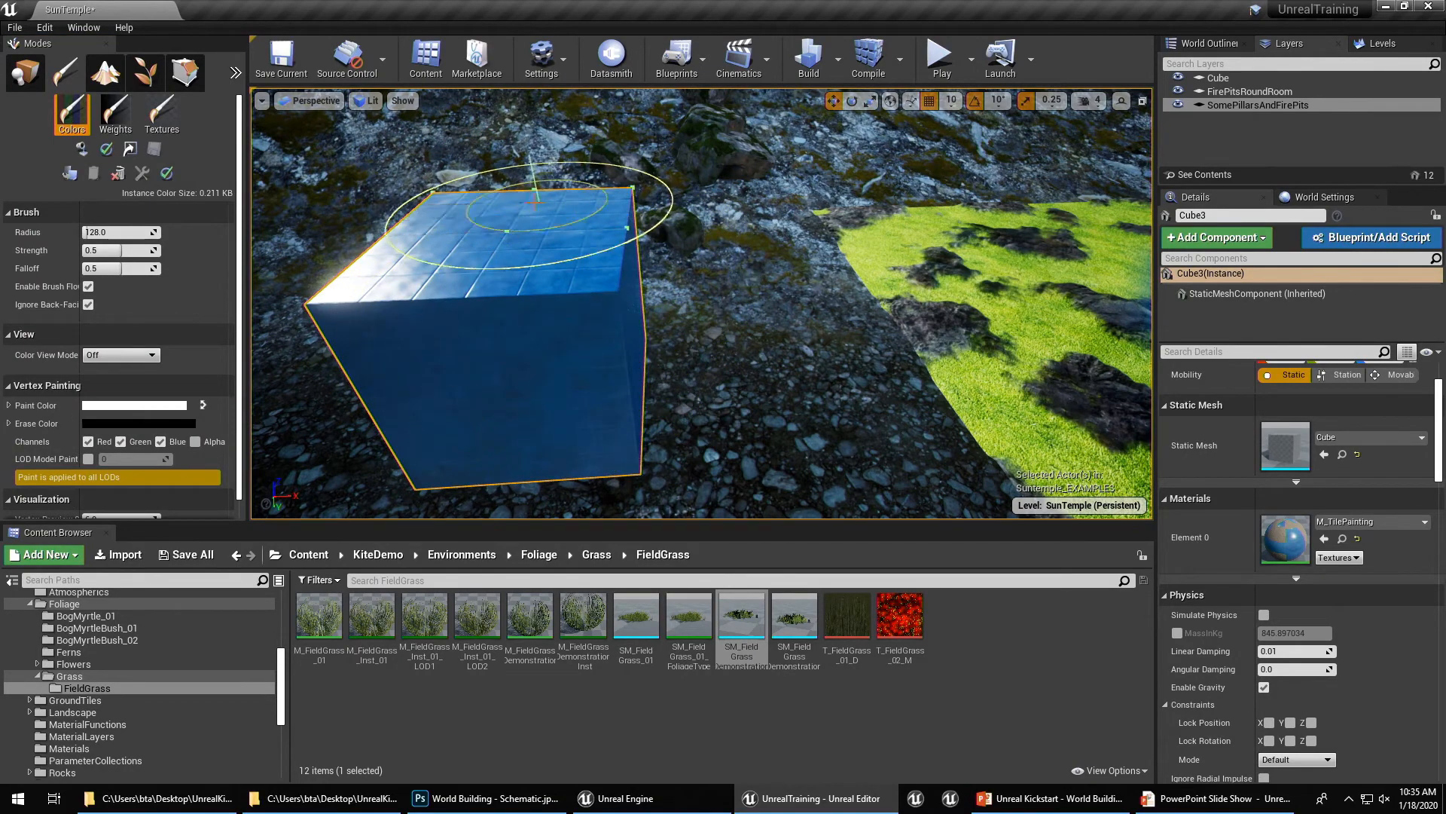
{"action": "mouse_move", "coordinate": [532, 207]}
{"action": "left_mouse_down"}
{"action": "mouse_move", "coordinate": [484, 313]}
{"action": "mouse_move", "coordinate": [549, 326]}
{"action": "mouse_move", "coordinate": [484, 329]}
{"action": "mouse_move", "coordinate": [420, 307]}
{"action": "mouse_move", "coordinate": [555, 301]}
{"action": "mouse_move", "coordinate": [422, 324]}
{"action": "mouse_move", "coordinate": [565, 354]}
{"action": "mouse_move", "coordinate": [488, 382]}
{"action": "mouse_move", "coordinate": [485, 215]}
{"action": "mouse_move", "coordinate": [556, 248]}
{"action": "left_mouse_up"}
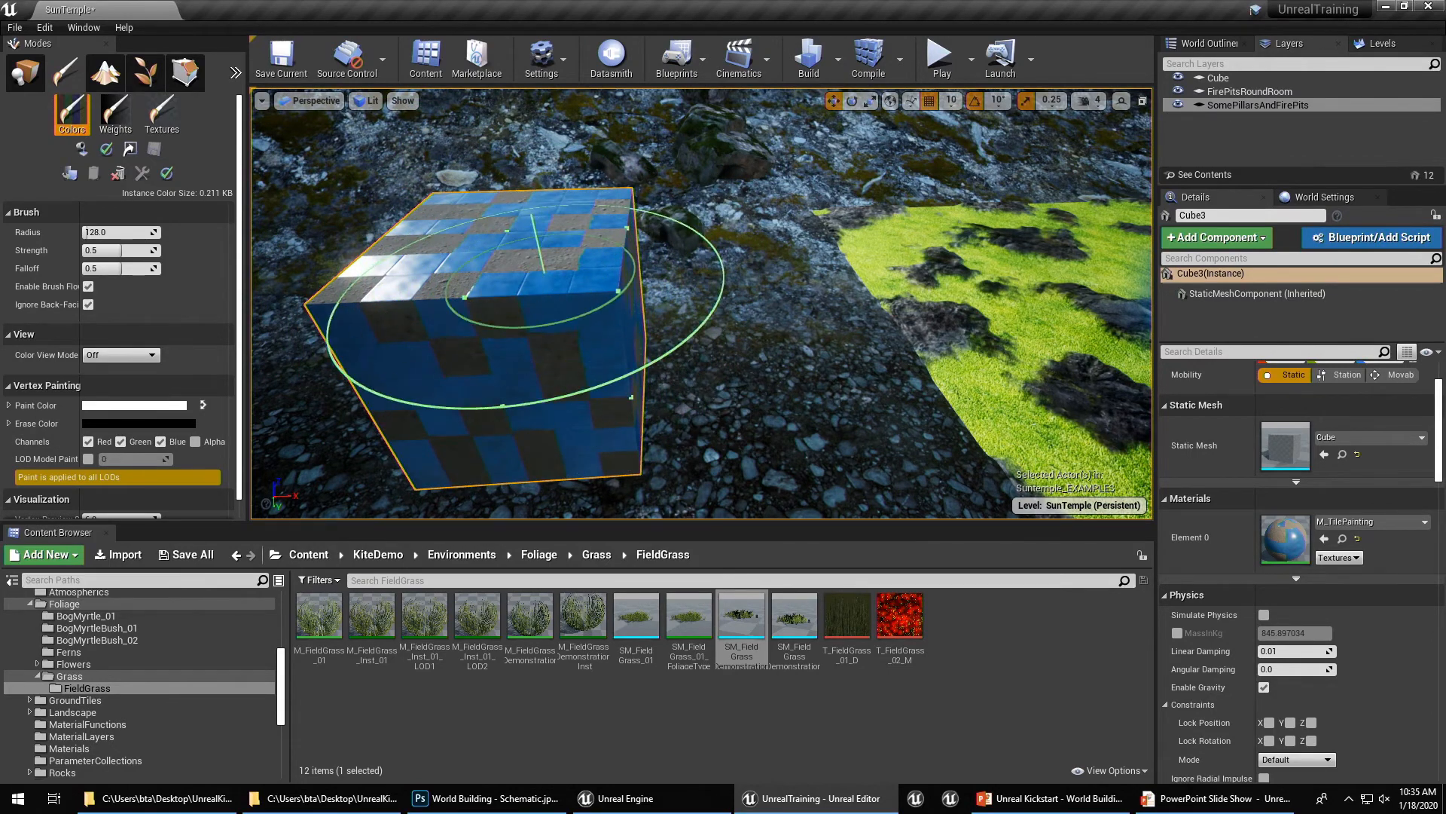
{"action": "right_click_drag", "start_coordinate": [544, 273], "coordinate": [514, 273]}
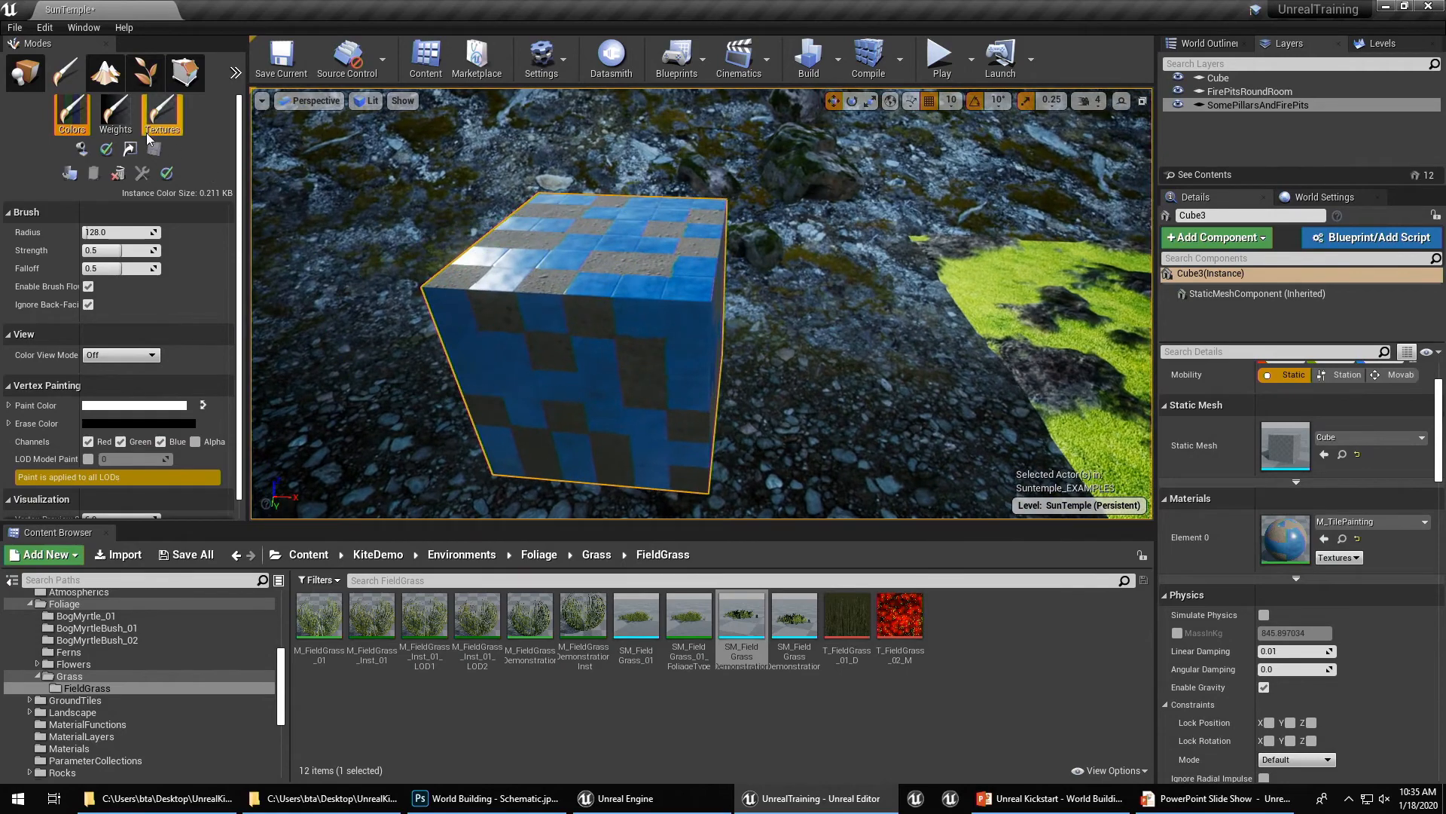
Set up texture painting on the SM_SubDivPlane pond plane with T_Pond as the paint texture
{"action": "left_click", "coordinate": [167, 119]}
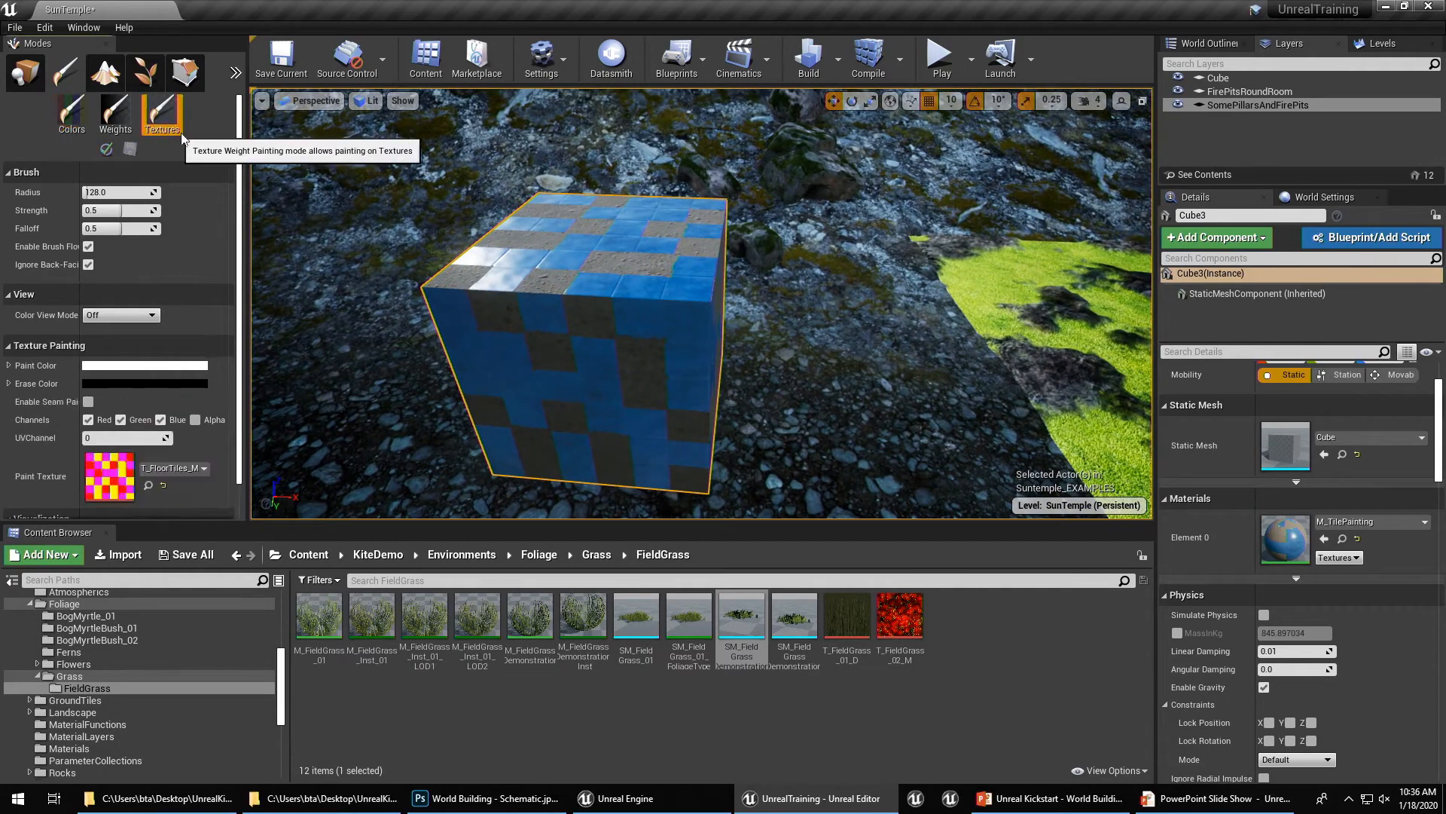
{"action": "left_click", "coordinate": [27, 75]}
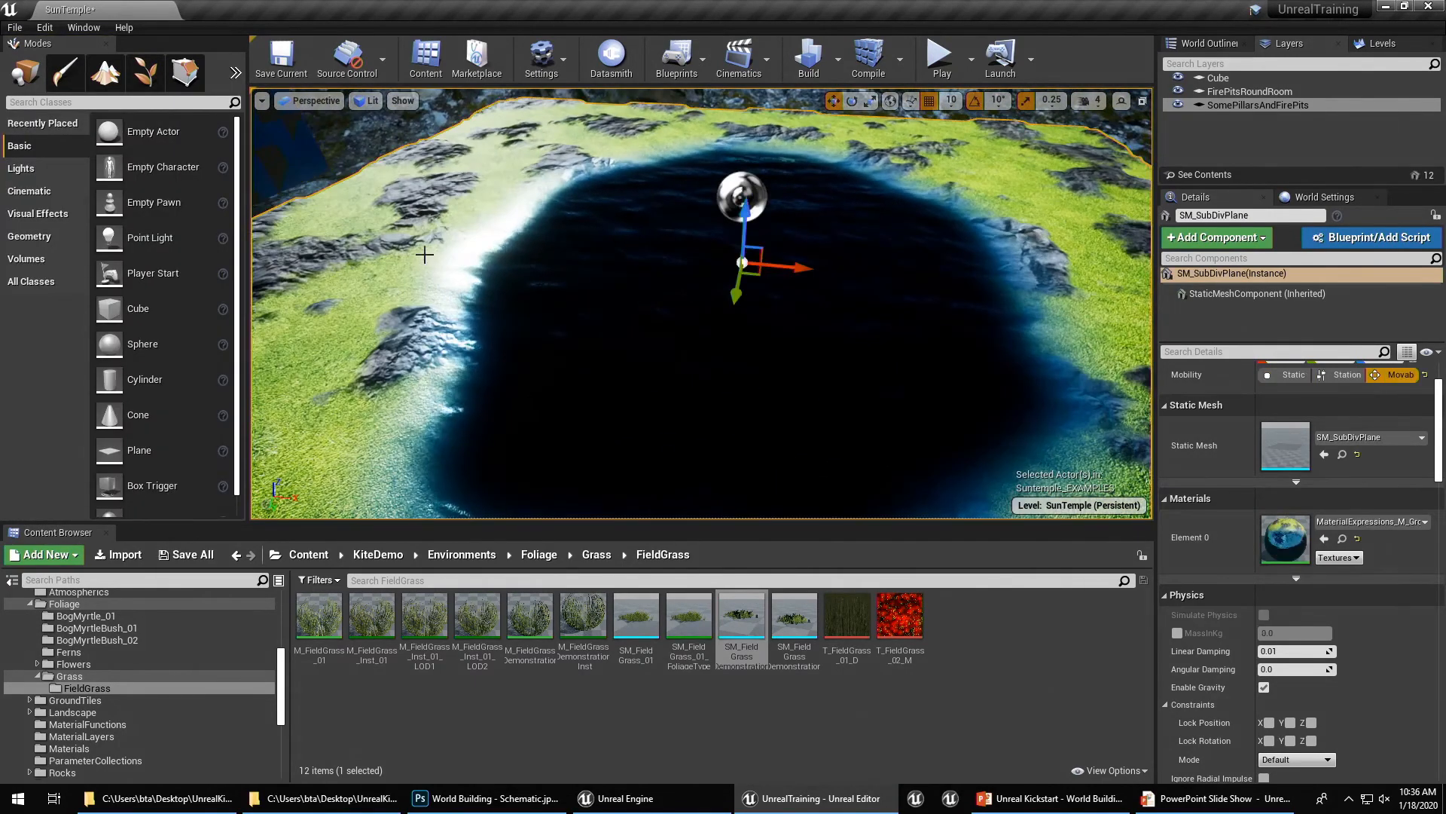
{"action": "left_click", "coordinate": [76, 78]}
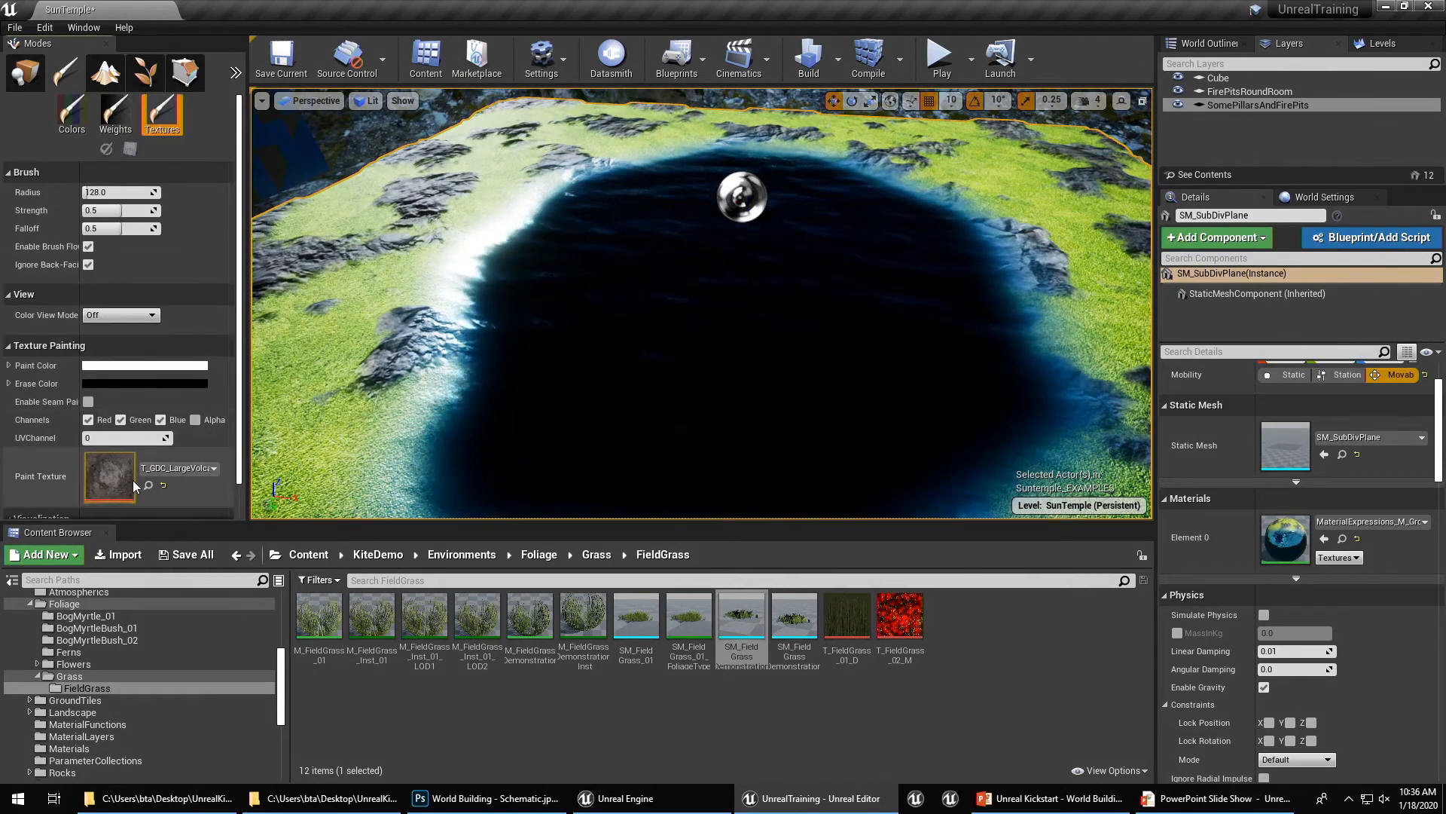
{"action": "left_click", "coordinate": [183, 468]}
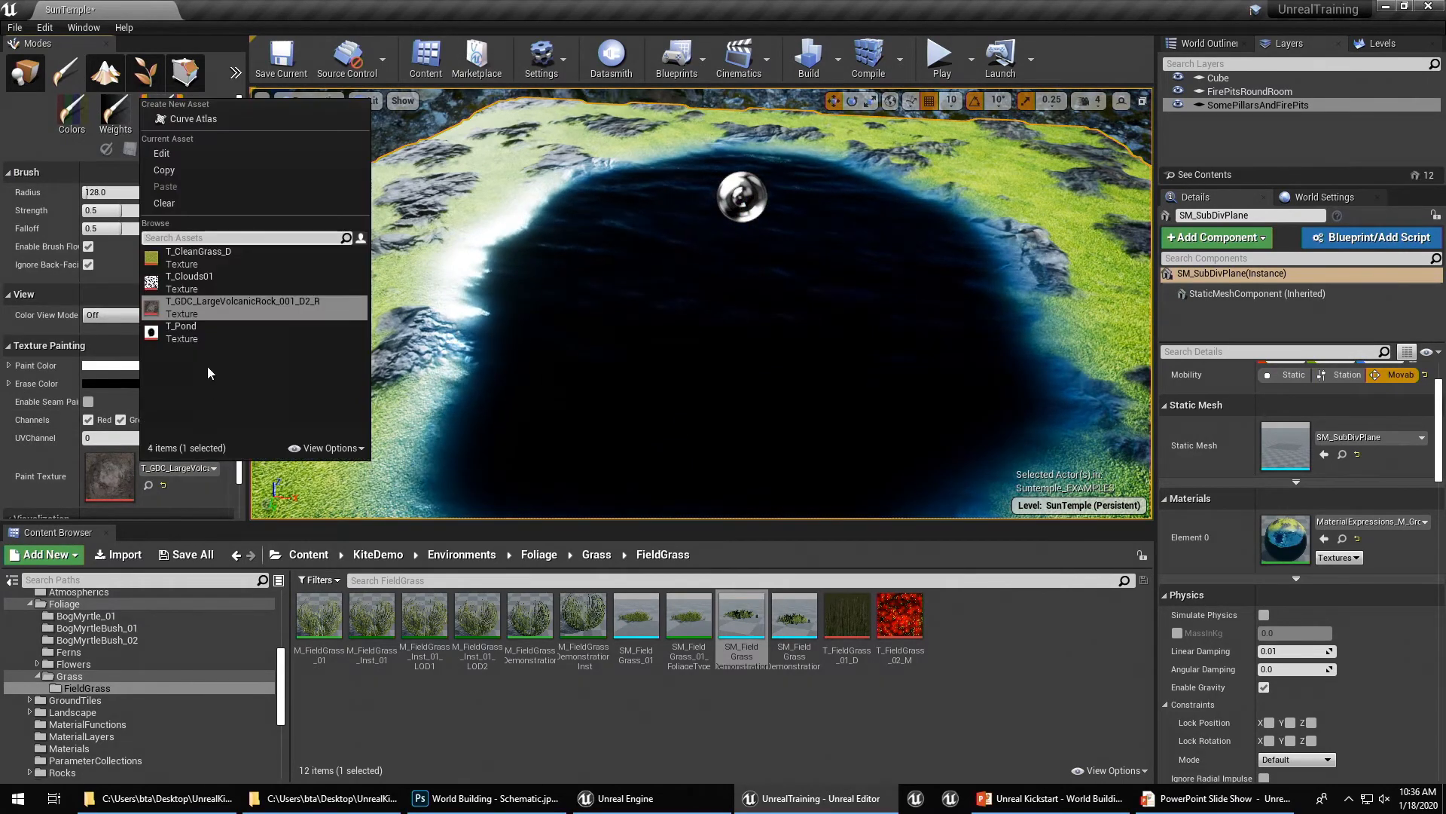
{"action": "left_click", "coordinate": [192, 327]}
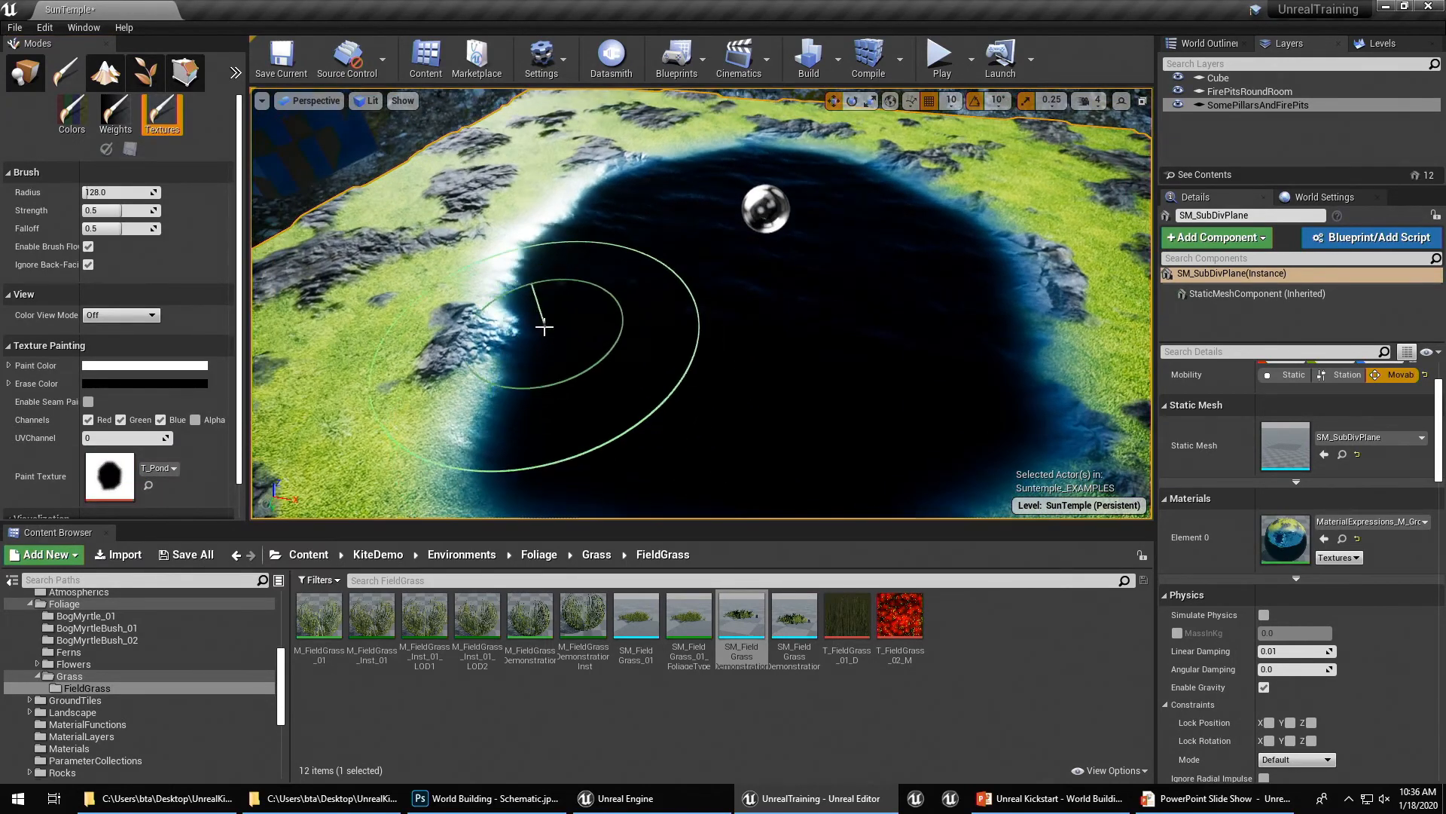
Paint grass over part of the pond on the T_Pond texture, and paint water into the surrounding grass
{"action": "mouse_move", "coordinate": [542, 323]}
{"action": "left_mouse_down"}
{"action": "mouse_move", "coordinate": [558, 407]}
{"action": "mouse_move", "coordinate": [559, 236]}
{"action": "left_mouse_up"}
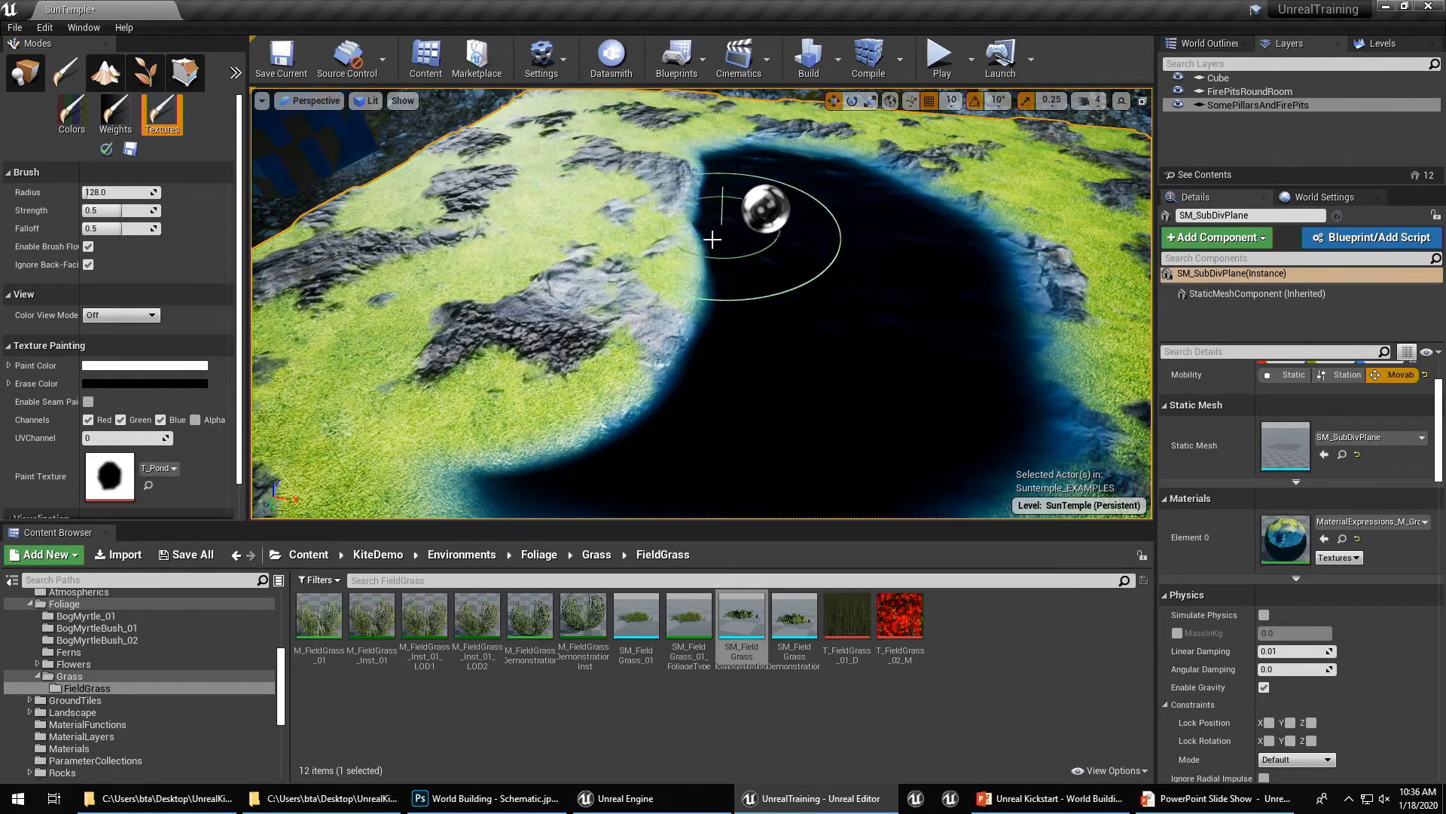
{"action": "mouse_move", "coordinate": [712, 239]}
{"action": "left_mouse_down"}
{"action": "mouse_move", "coordinate": [558, 281]}
{"action": "mouse_move", "coordinate": [601, 226]}
{"action": "mouse_move", "coordinate": [603, 329]}
{"action": "mouse_move", "coordinate": [452, 343]}
{"action": "left_mouse_up"}
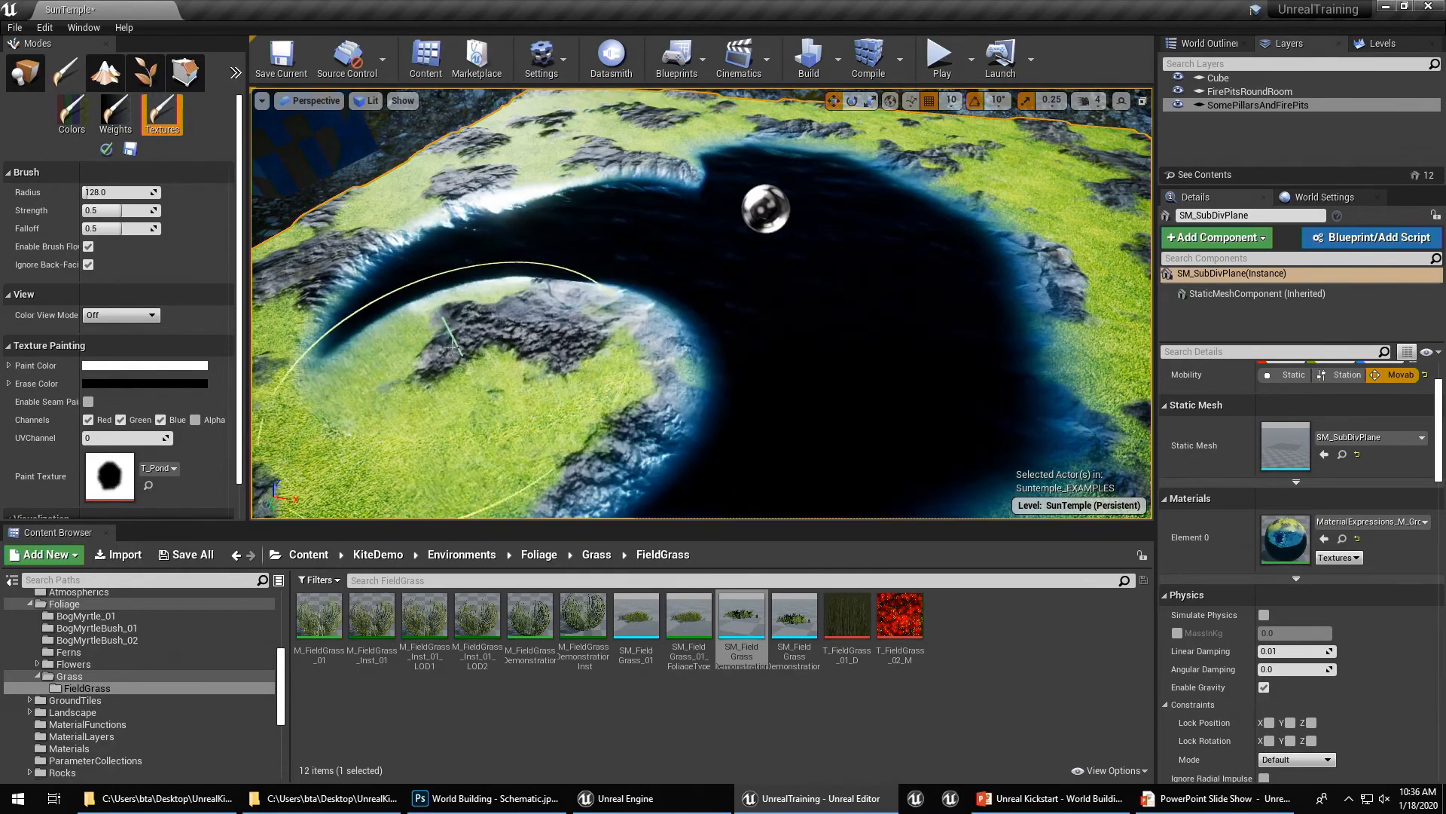
{"action": "mouse_move", "coordinate": [623, 329]}
{"action": "right_mouse_down"}
{"action": "mouse_move", "coordinate": [497, 263]}
{"action": "mouse_move", "coordinate": [452, 219]}
{"action": "mouse_move", "coordinate": [482, 302]}
{"action": "right_mouse_up"}
{"action": "left_click_drag", "start_coordinate": [553, 353], "coordinate": [633, 332]}
{"action": "mouse_move", "coordinate": [633, 331]}
{"action": "right_mouse_down"}
{"action": "mouse_move", "coordinate": [602, 407]}
{"action": "mouse_move", "coordinate": [738, 301]}
{"action": "right_mouse_up"}
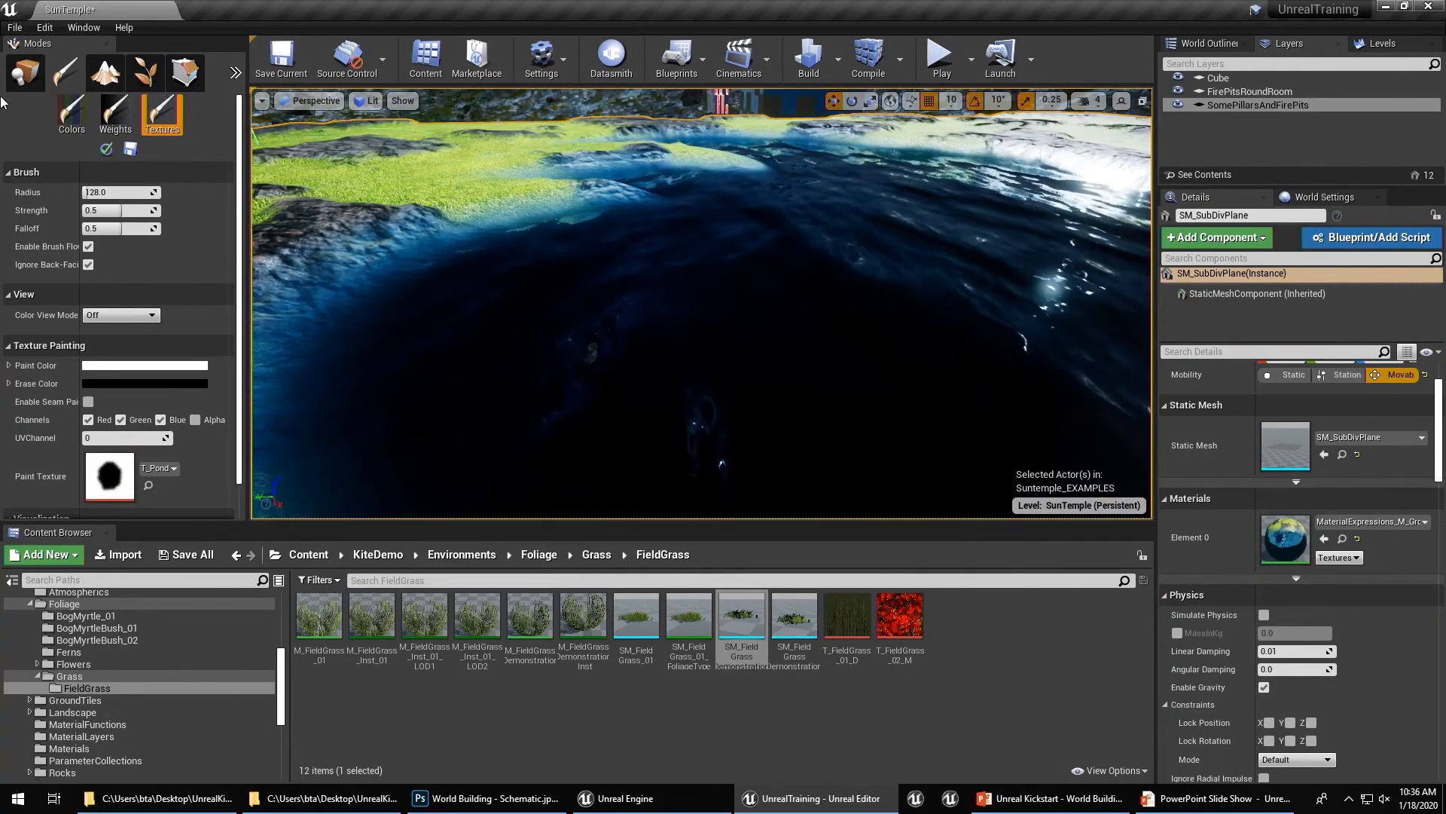
Leave mesh painting and inspect the plane's static mesh asset in wireframe to check its subdivision
{"action": "key", "text": "shift+1"}
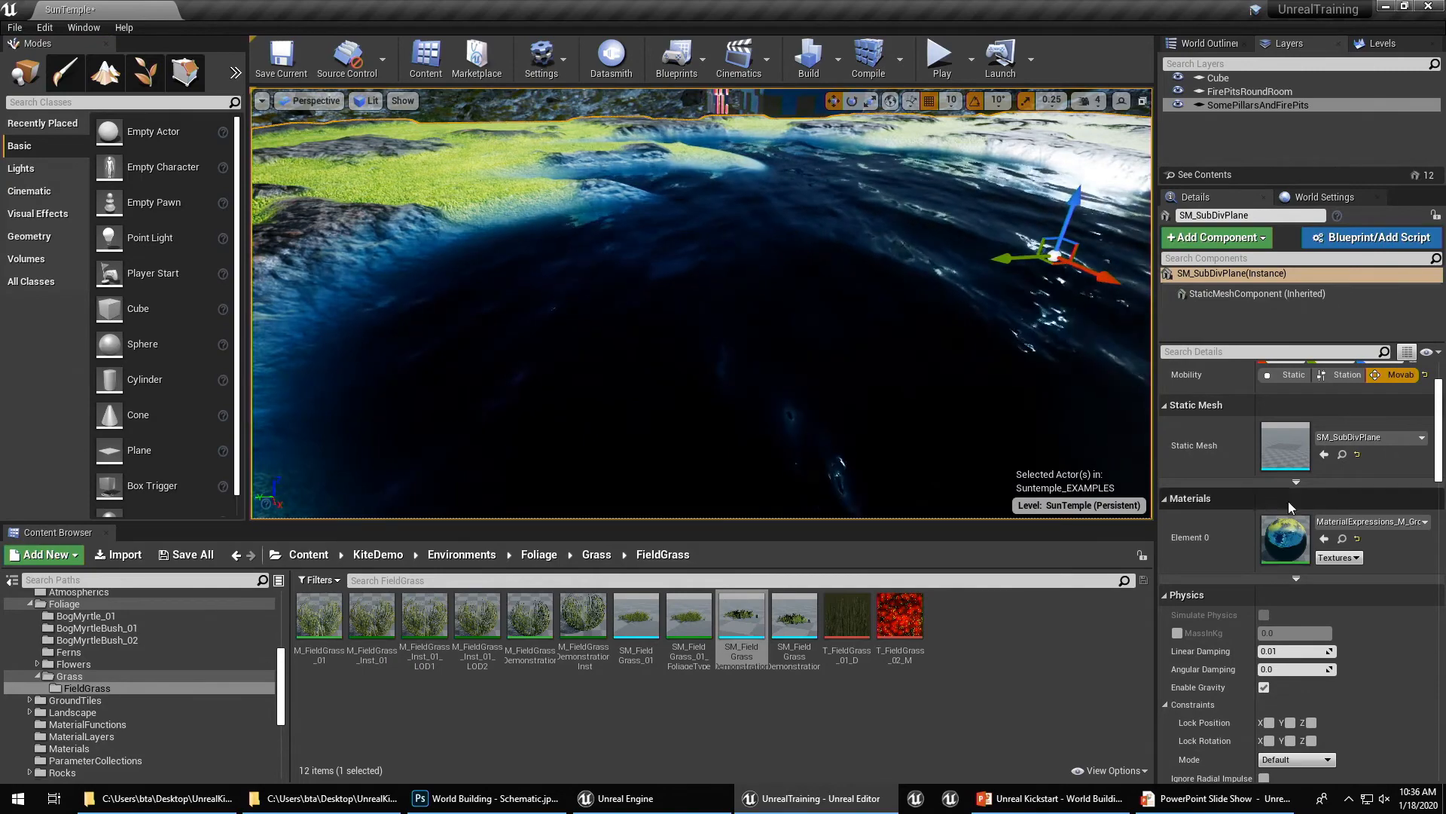
{"action": "double_click", "coordinate": [1288, 452]}
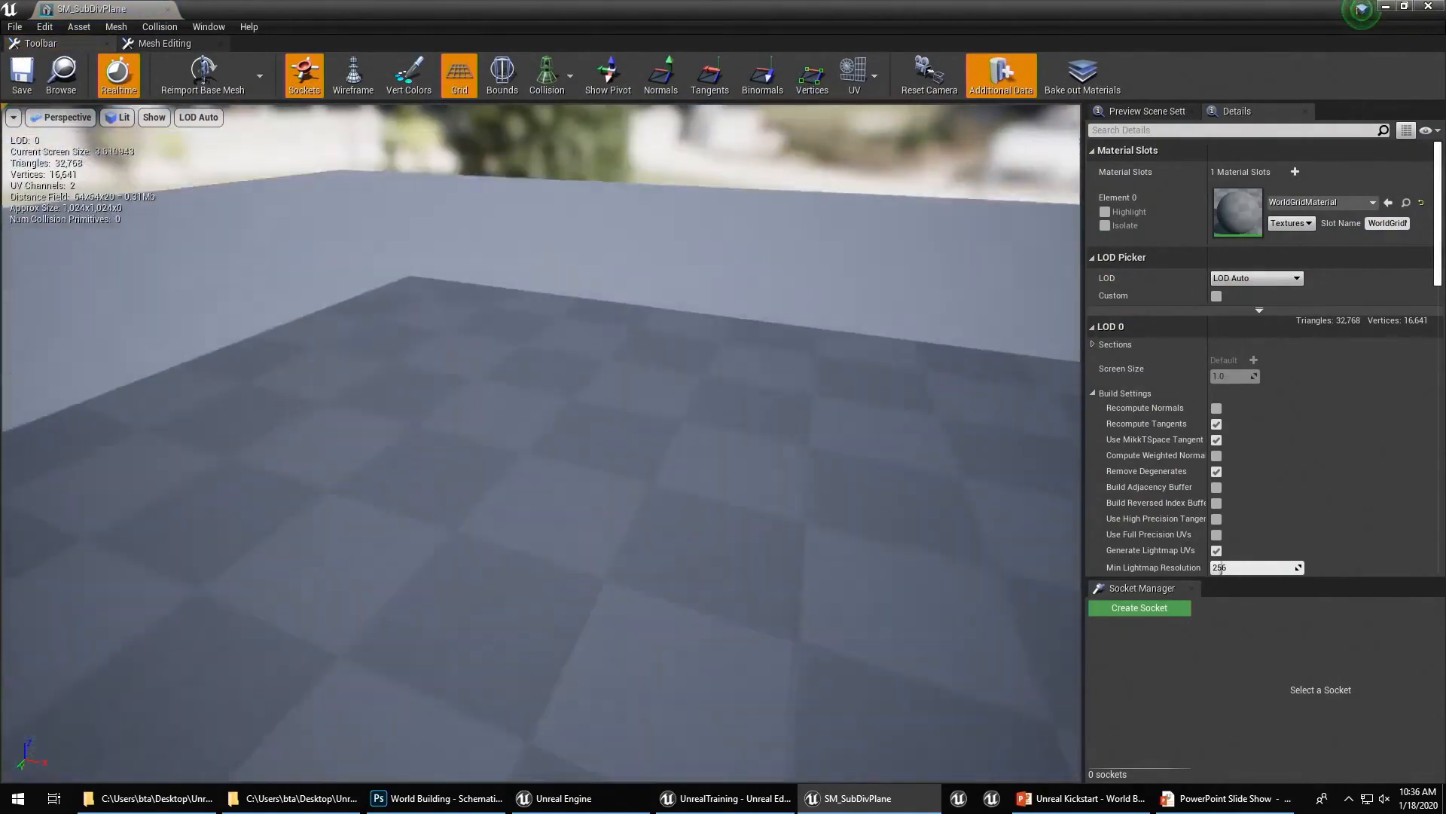
{"action": "key", "text": "alt+2"}
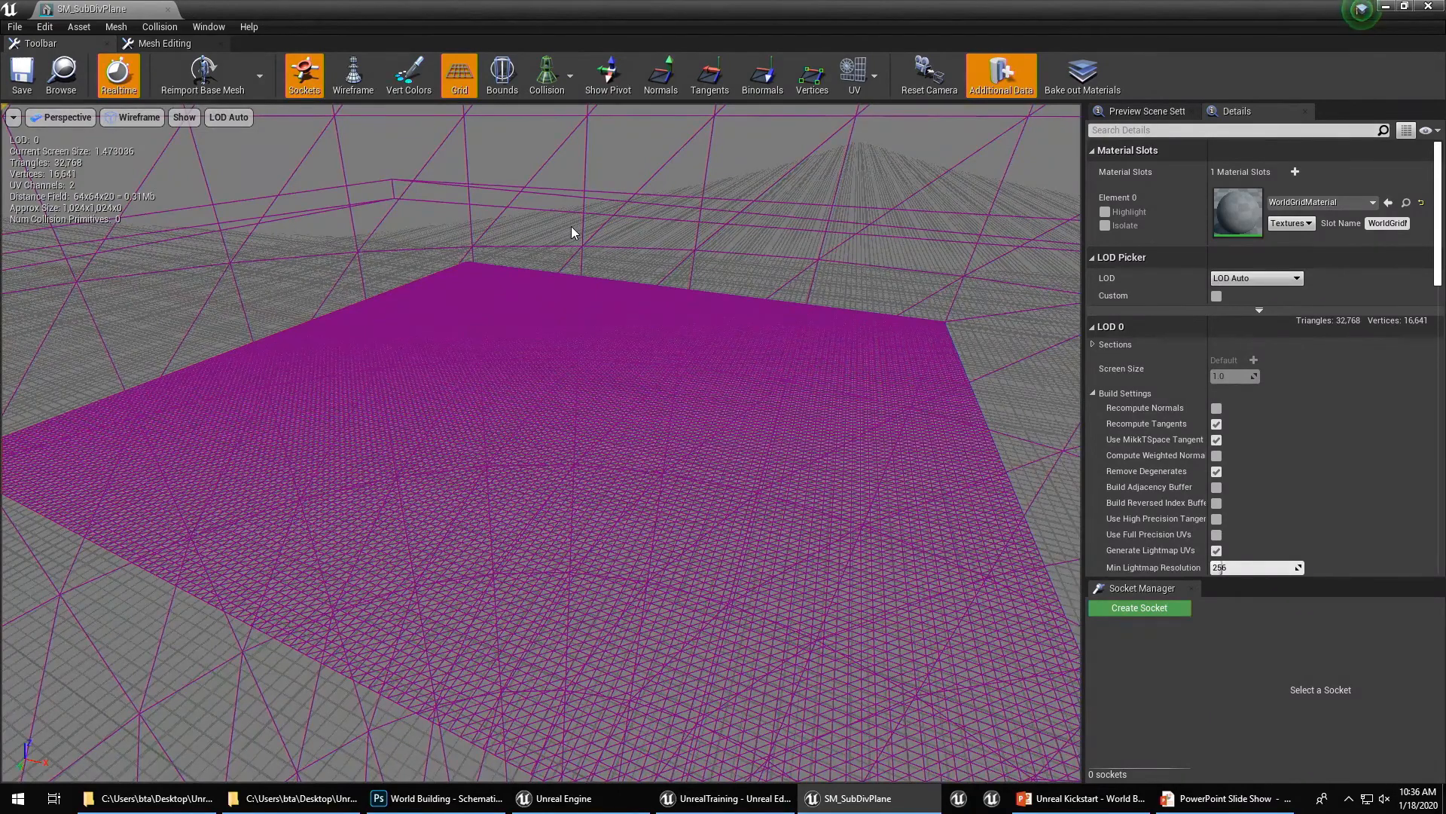
{"action": "left_click", "coordinate": [168, 8]}
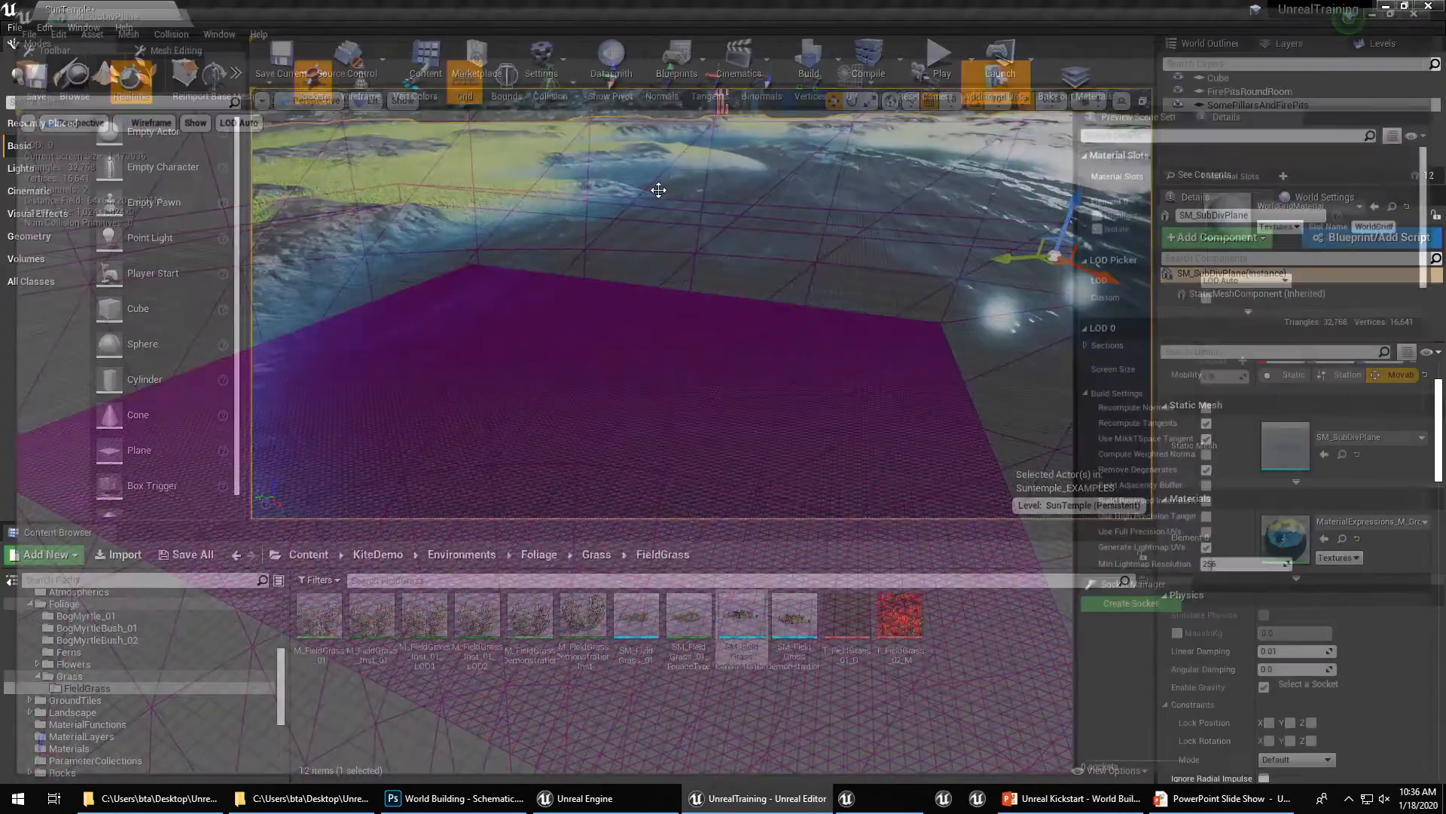
Open the plane's Element 0 material and examine the T_Pond texture sample and the Lerp nodes it masks
{"action": "double_click", "coordinate": [1286, 540]}
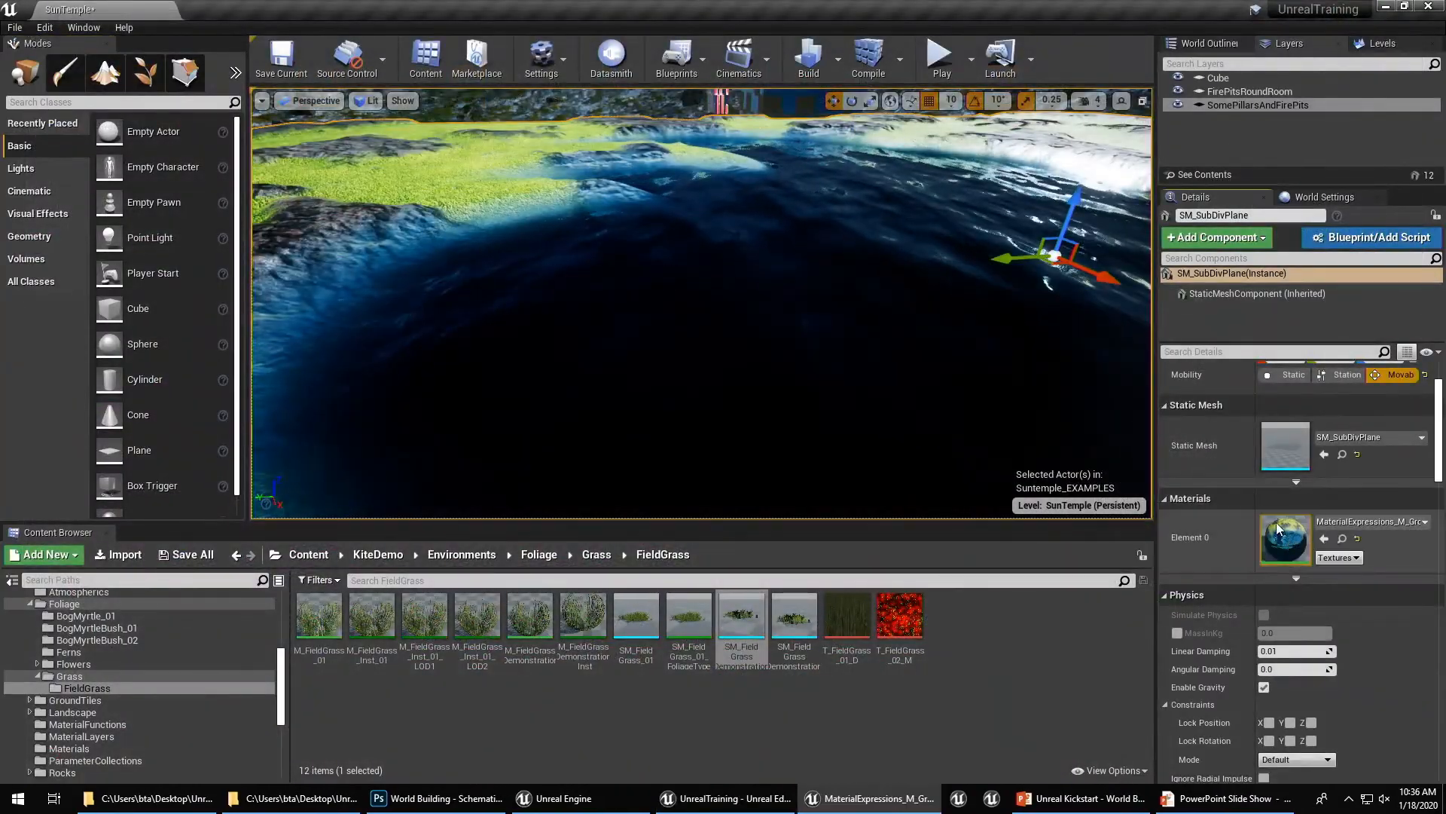
{"action": "scroll", "coordinate": [979, 497], "scroll_direction": "down", "scroll_amount": 9}
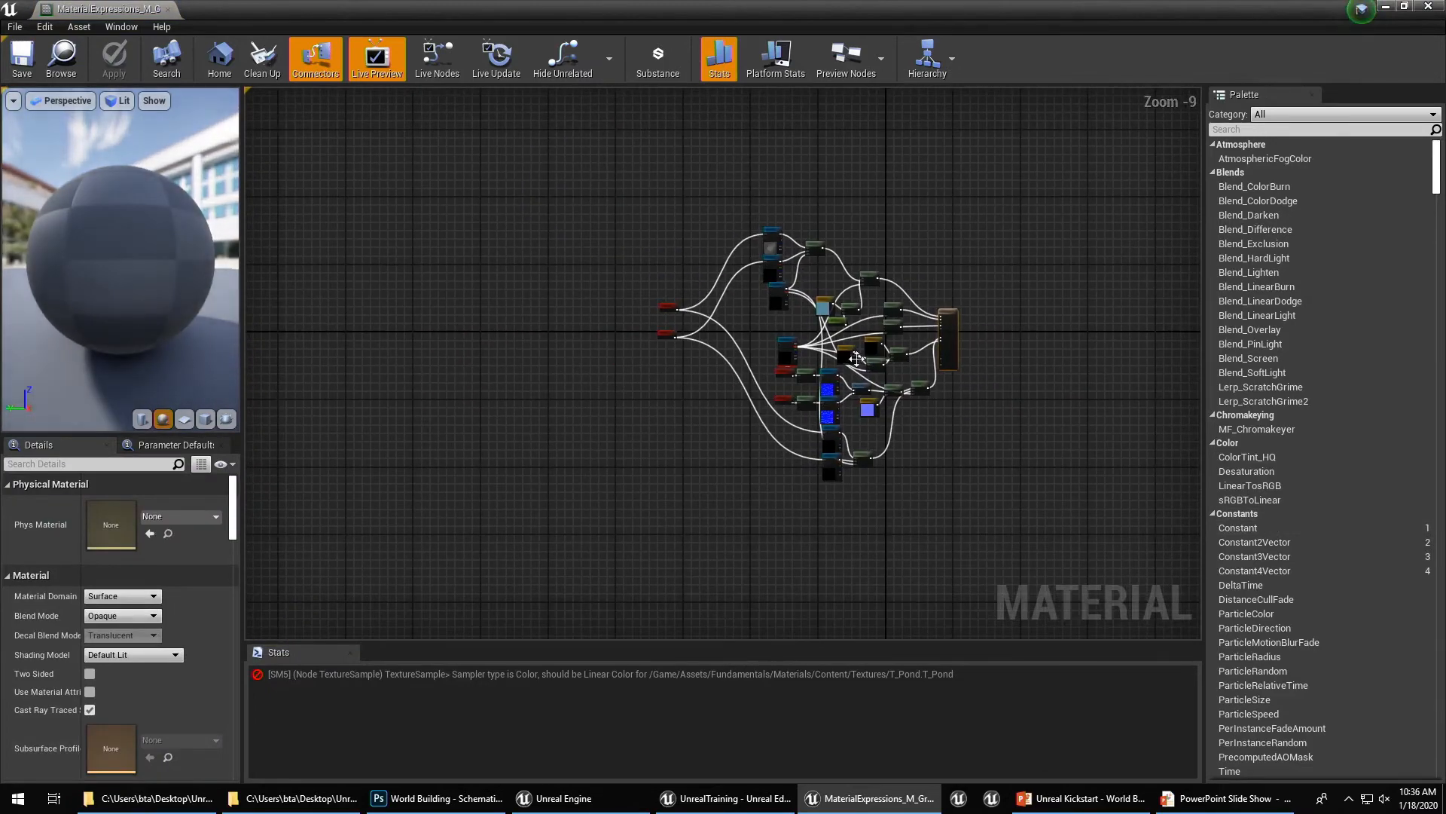
{"action": "scroll", "coordinate": [842, 422], "scroll_direction": "up", "scroll_amount": 6}
{"action": "right_click_drag", "start_coordinate": [614, 136], "coordinate": [685, 396]}
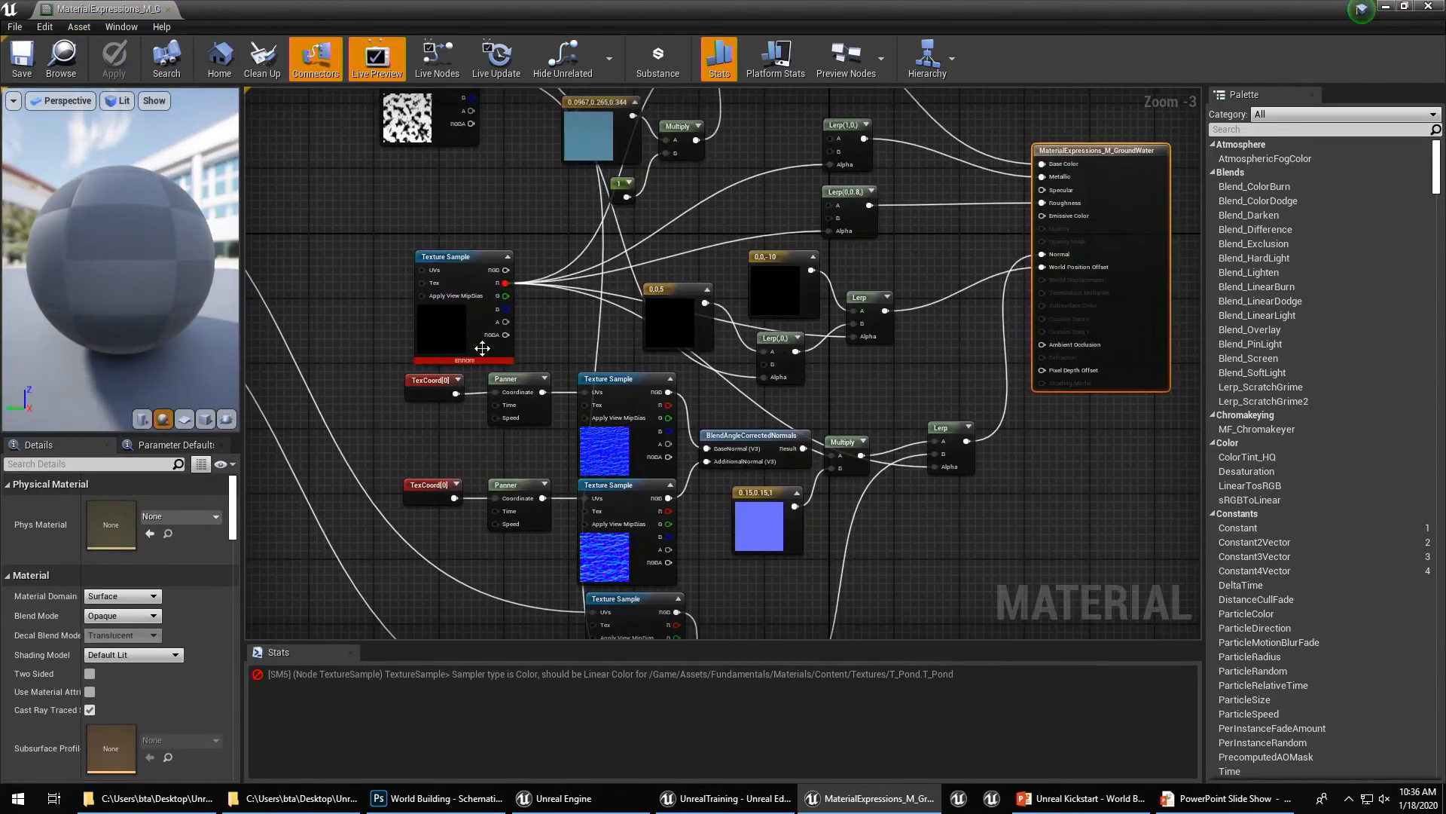
{"action": "scroll", "coordinate": [446, 334], "scroll_direction": "up", "scroll_amount": 3}
{"action": "left_click", "coordinate": [446, 334]}
{"action": "right_click_drag", "start_coordinate": [494, 407], "coordinate": [617, 492]}
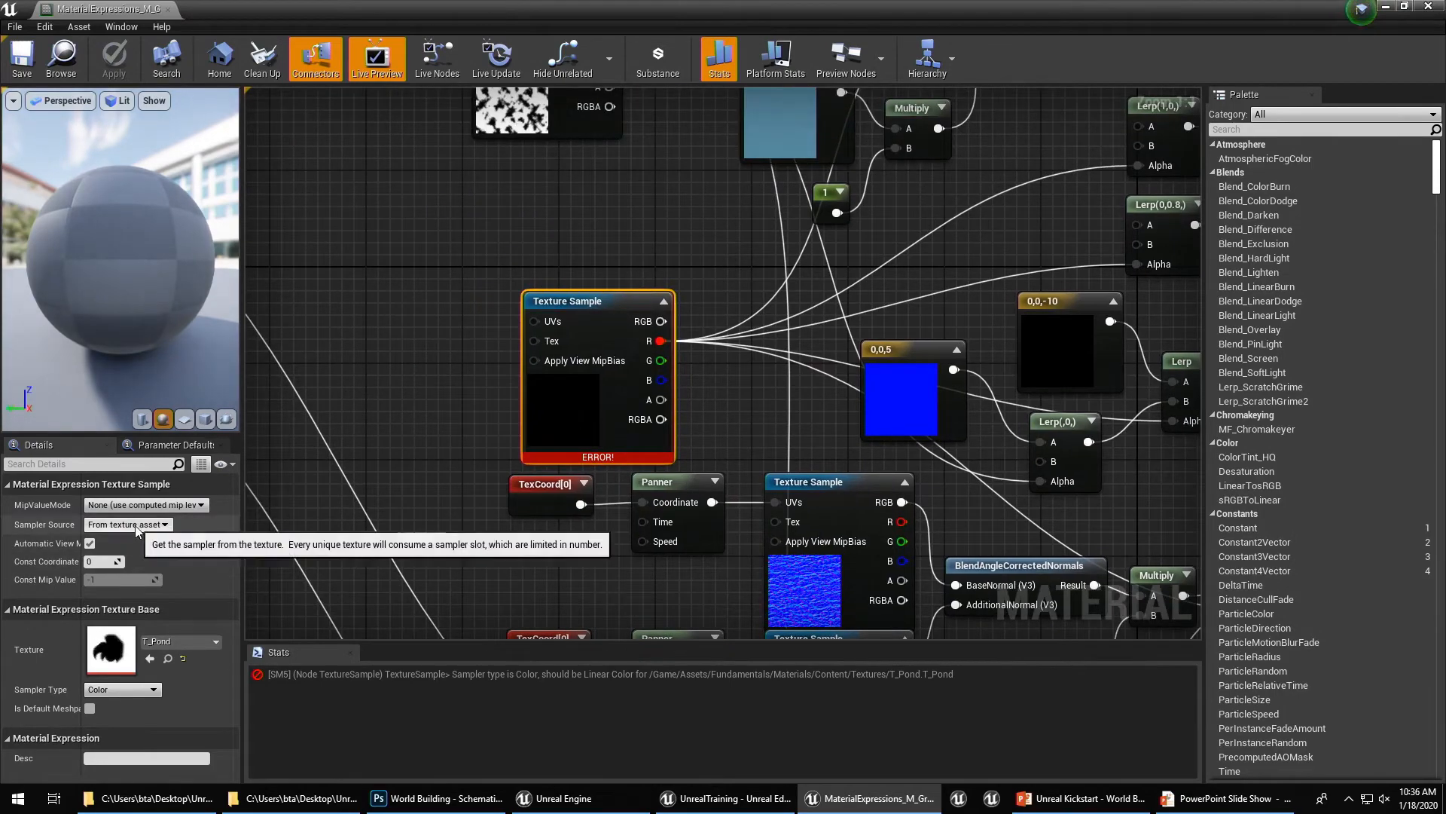
{"action": "right_click_drag", "start_coordinate": [327, 295], "coordinate": [325, 595]}
{"action": "right_click_drag", "start_coordinate": [513, 500], "coordinate": [477, 641]}
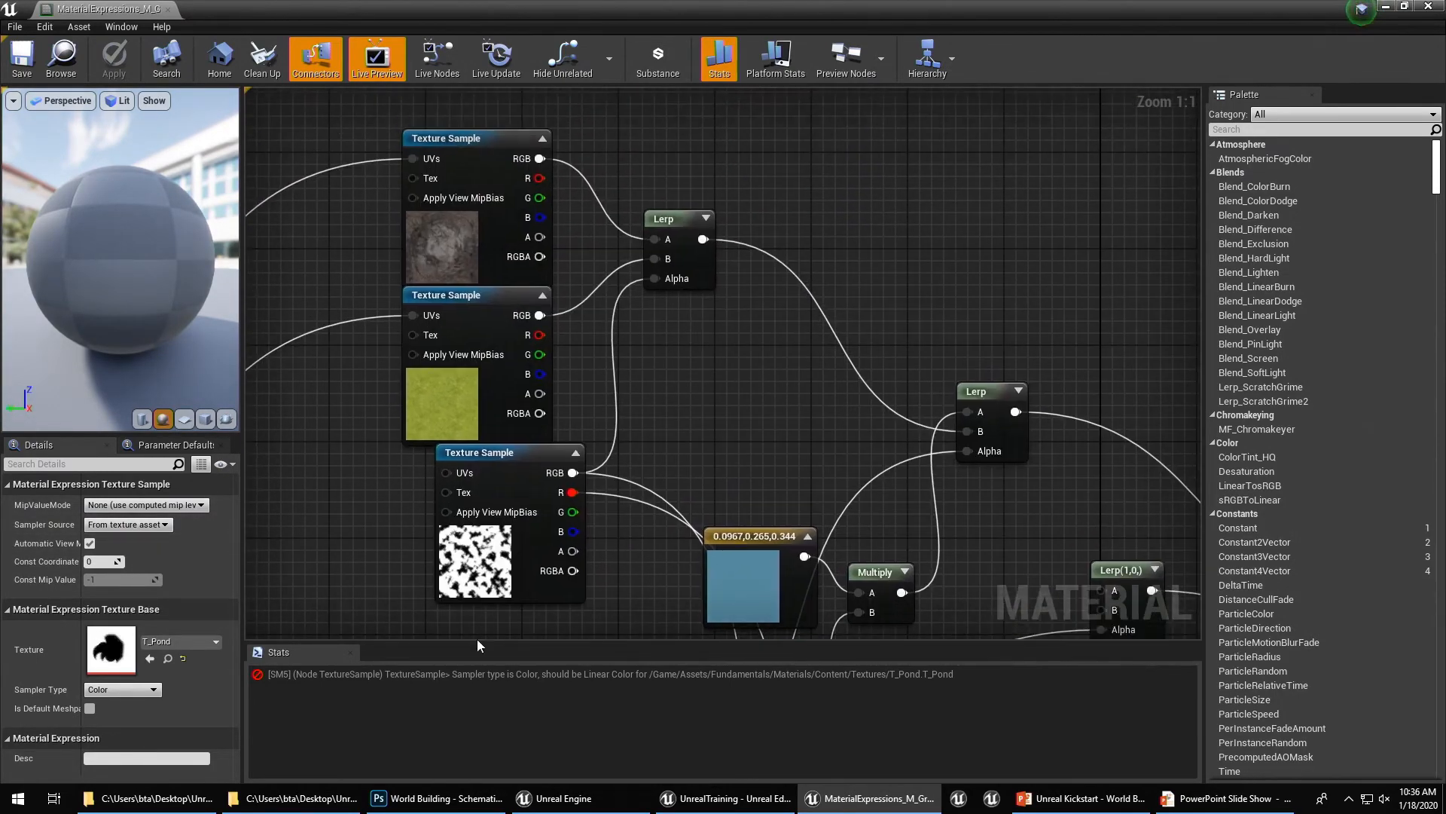
{"action": "right_click_drag", "start_coordinate": [752, 466], "coordinate": [720, 89]}
{"action": "right_click_drag", "start_coordinate": [723, 356], "coordinate": [818, 355]}
{"action": "middle_click", "coordinate": [111, 6]}
{"action": "right_click_drag", "start_coordinate": [659, 349], "coordinate": [723, 279]}
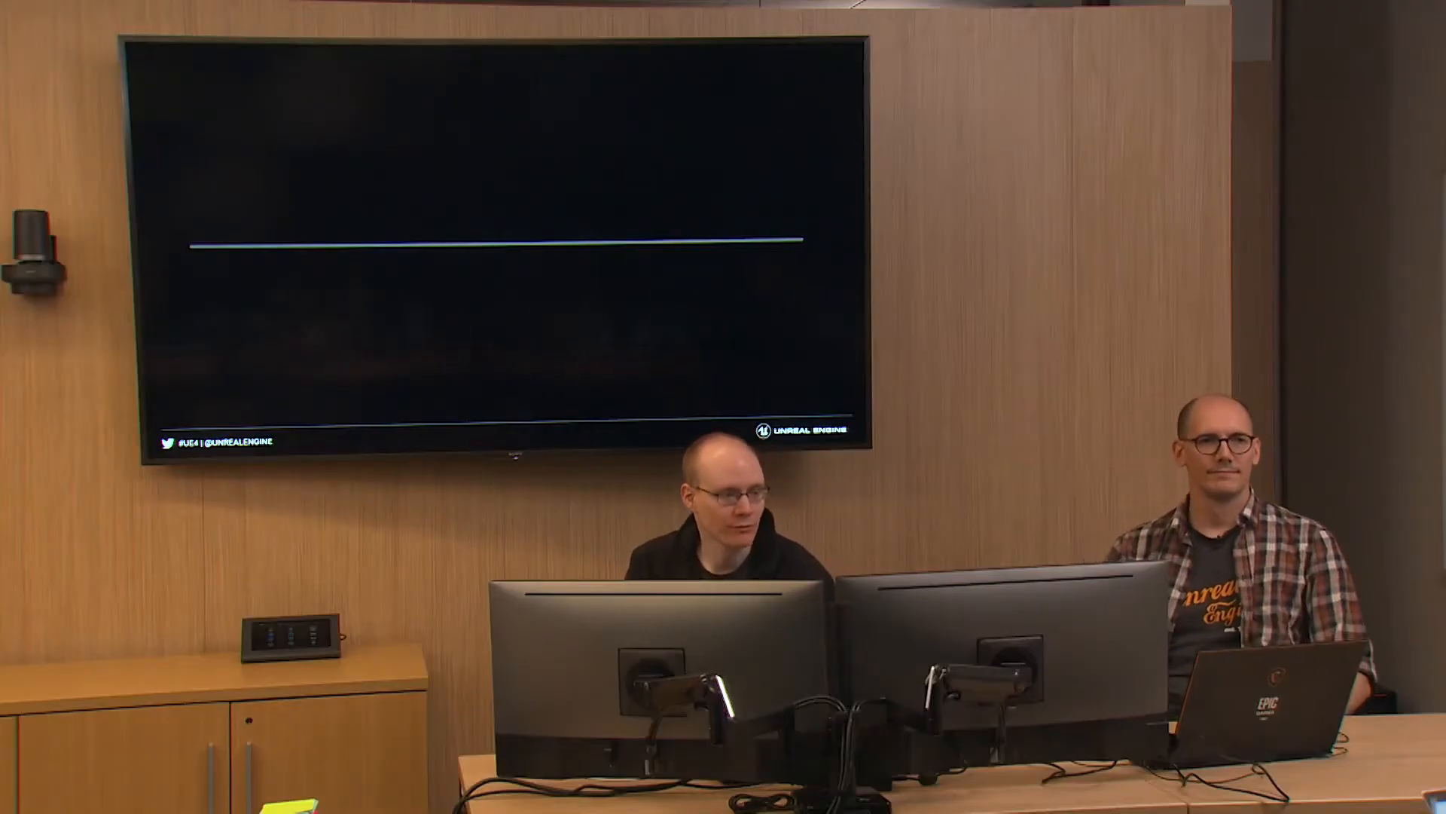